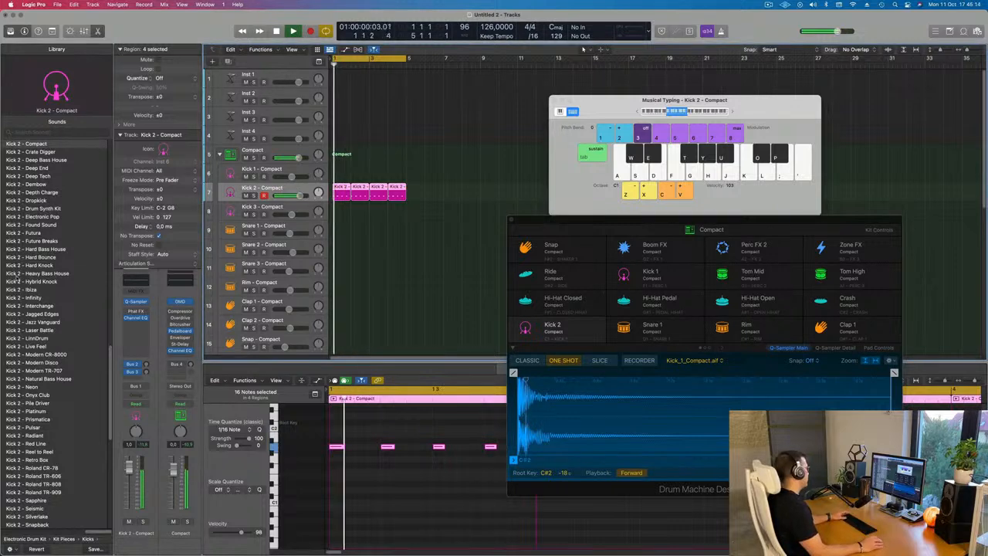
Load the "Kick - Blazing Hot" sound from the library onto the Kick 2 pad
scroll(15, 276, up, 10)
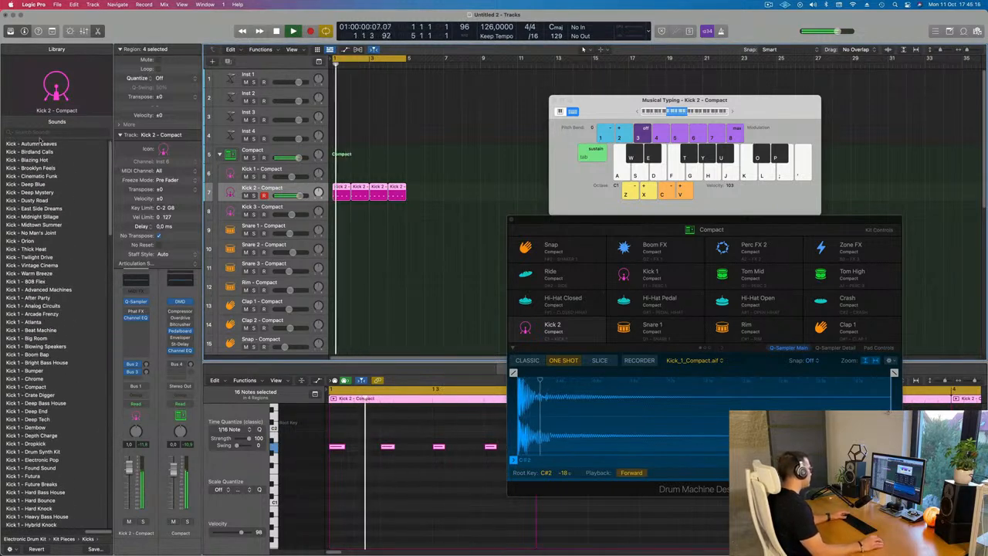
click(36, 151)
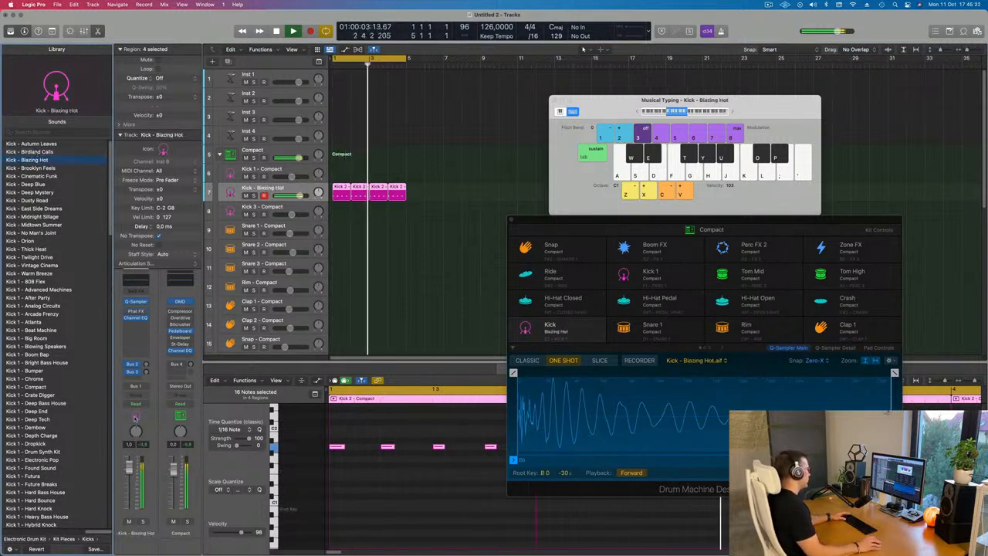
Select all notes in the kick region and transpose them down one octave
click(377, 479)
key(super+a)
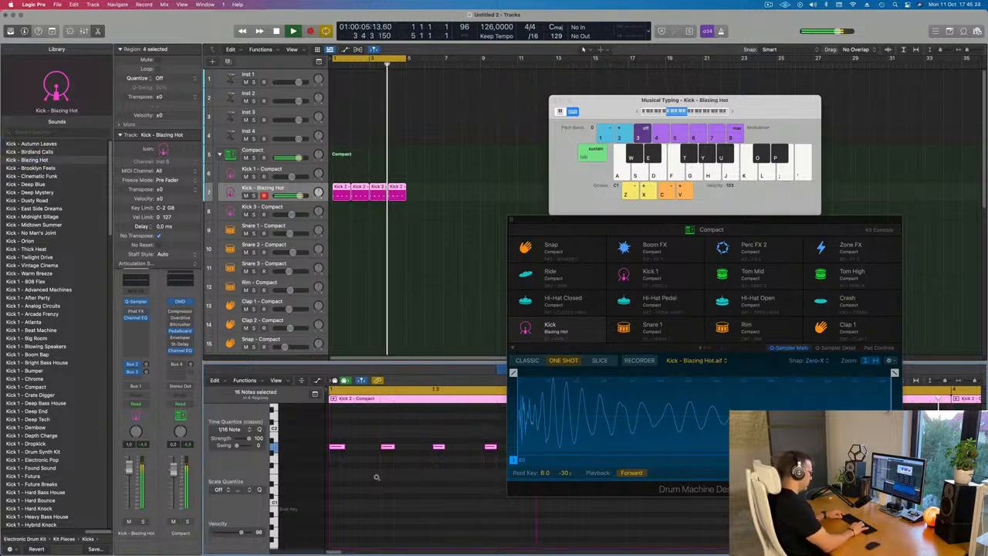
key(alt+shift+Down)
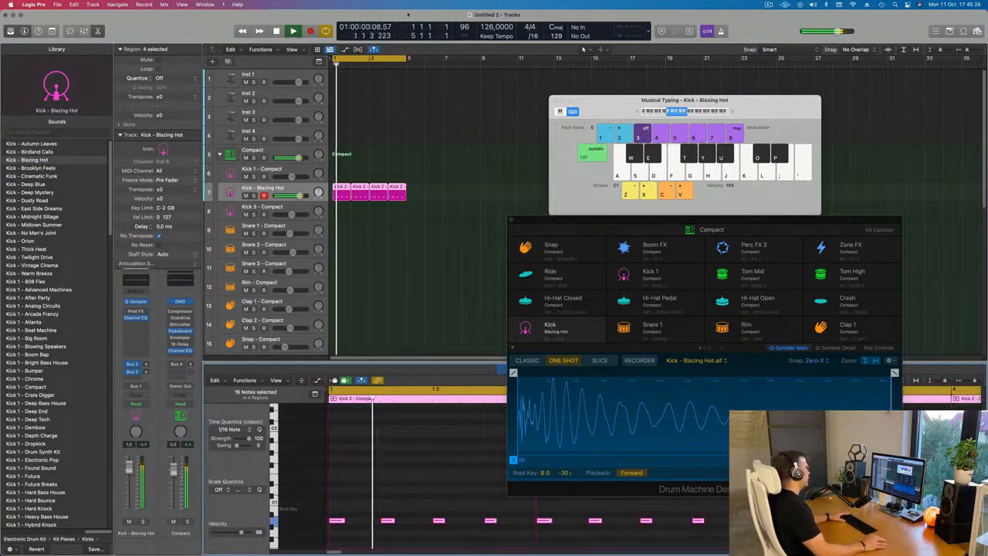
Reposition the Drum Machine Designer window and play back the beat to audition the new kick
drag(772, 231, 823, 102)
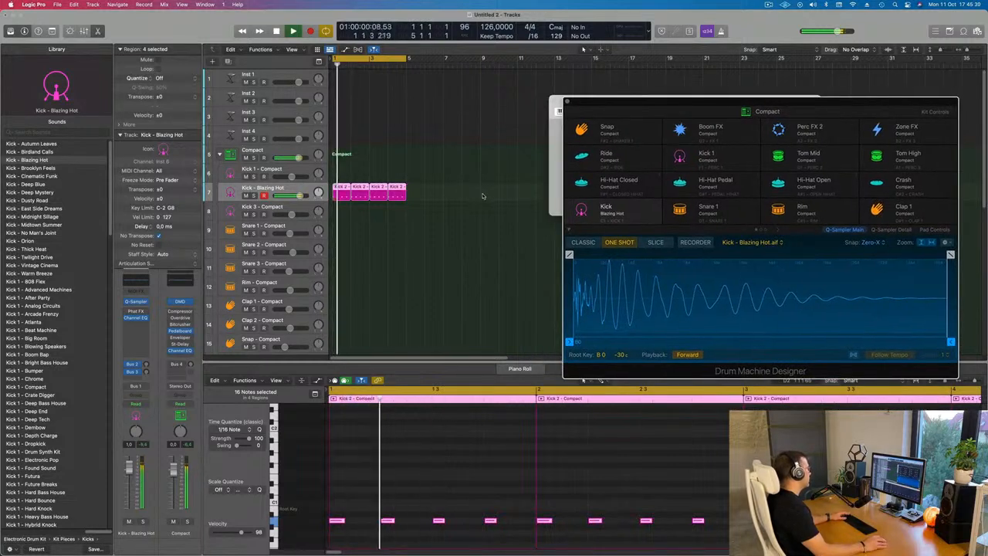
click(499, 218)
scroll(478, 224, down, 5)
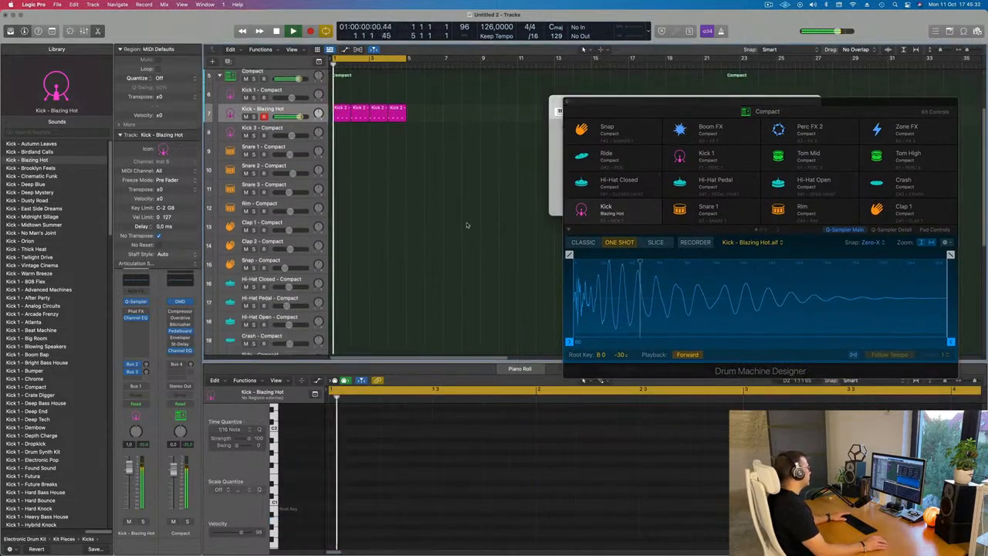
key(space)
scroll(461, 229, up, 3)
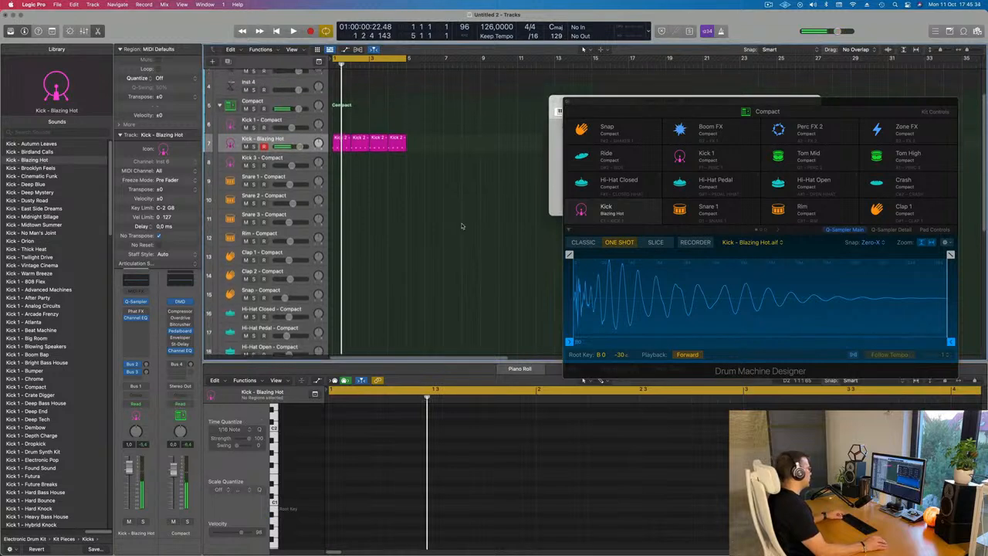
Copy the first kick region onto the Snare 2 track and transpose its notes up two semitones
click(337, 145)
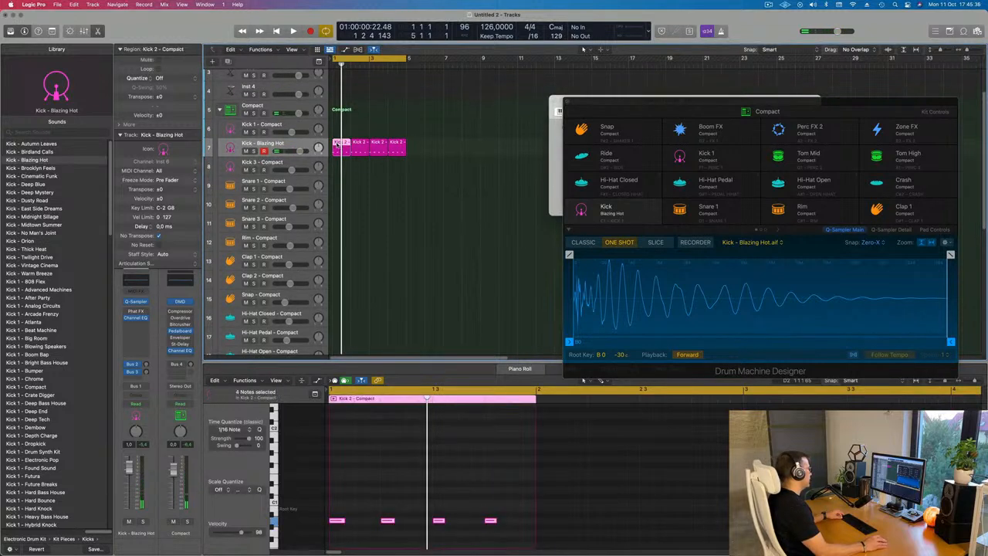
drag(337, 145, 339, 204)
key(space)
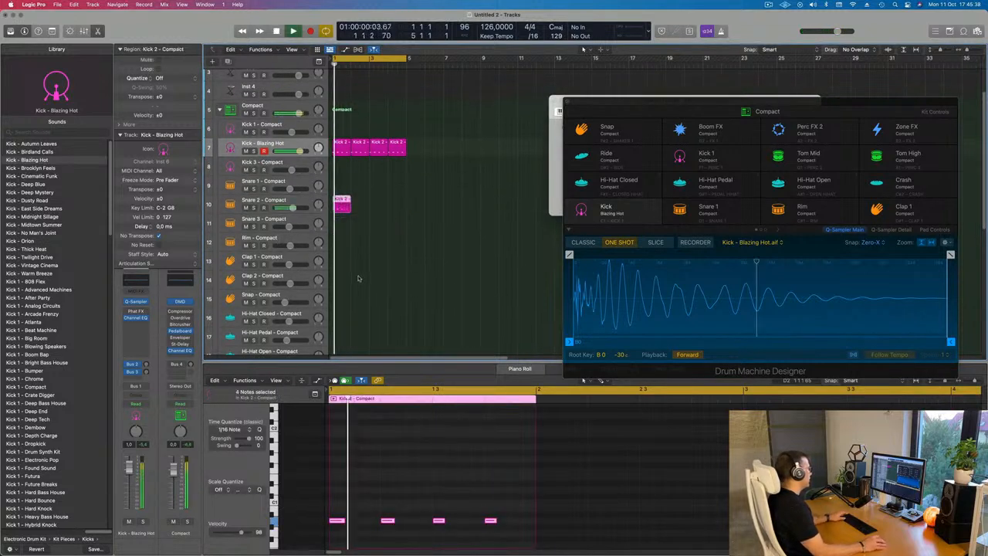
key(space)
key(alt+Up)
key(alt+Up)
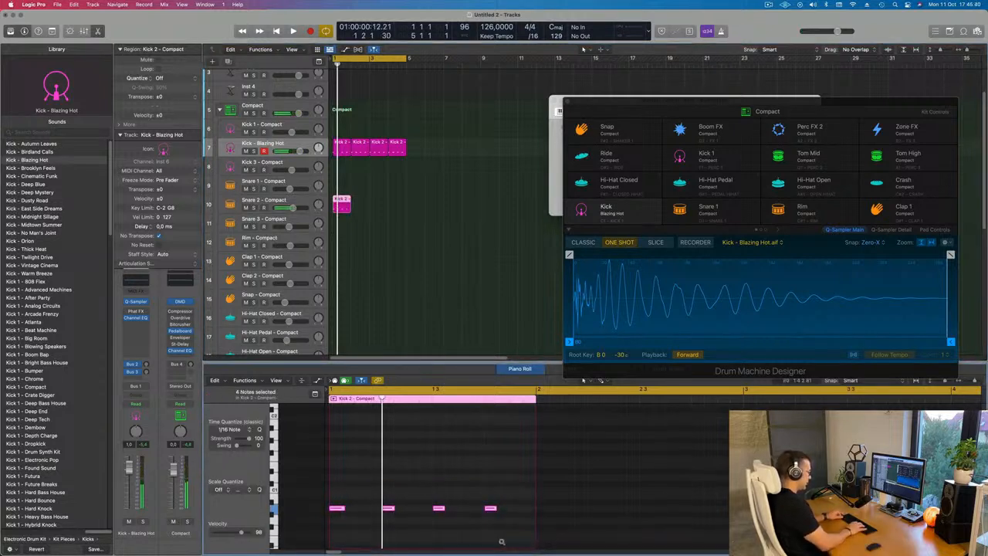
scroll(501, 544, up, 5)
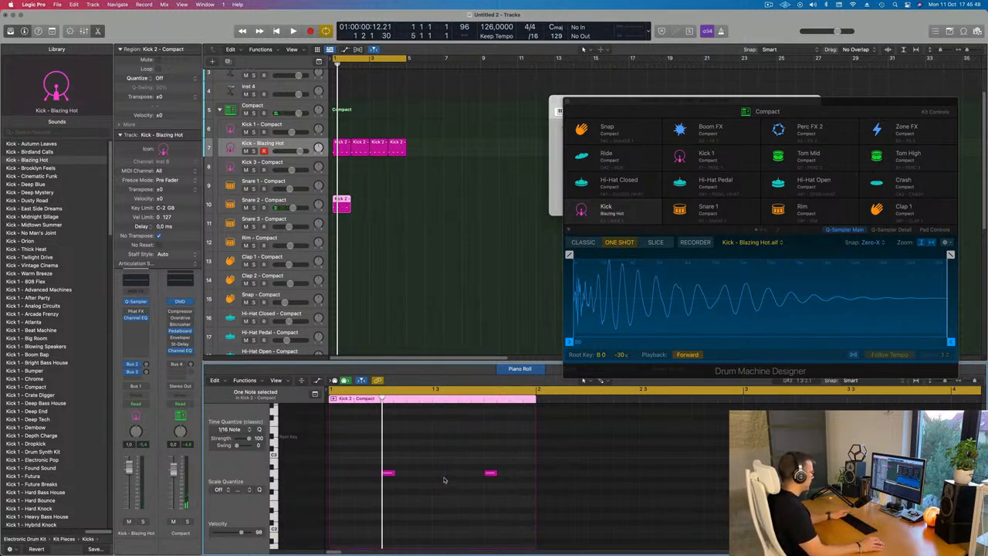
key(space)
Select the new snare region and repeat it three times along the Snare 2 track
click(409, 201)
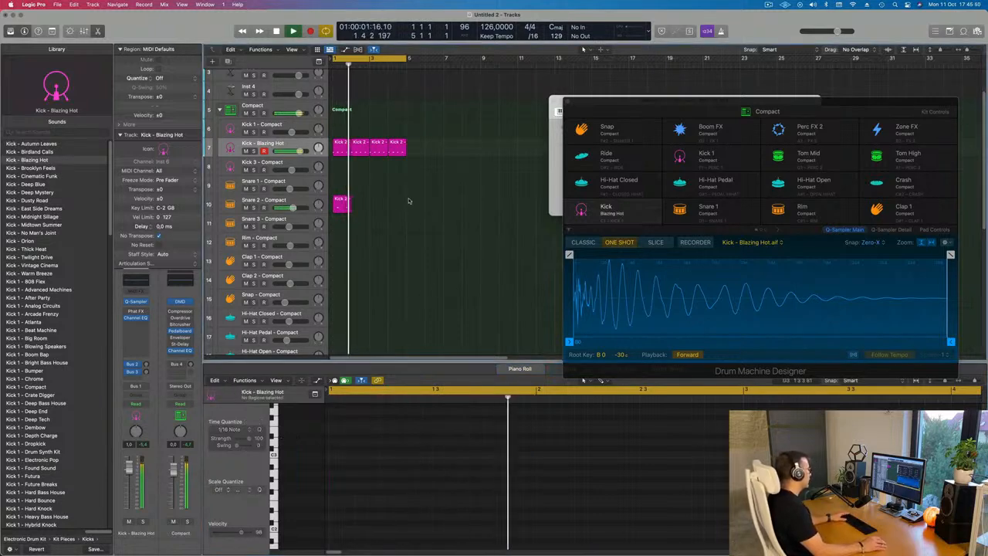
key(space)
drag(409, 202, 330, 221)
key(super+r)
key(super+r)
key(super+r)
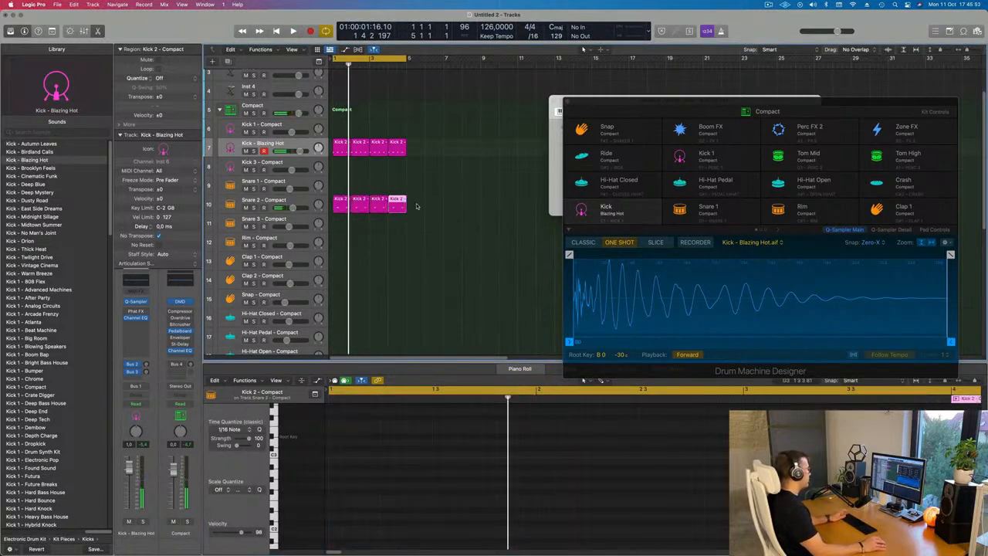
Select the Snare 2 track and play back the beat
click(298, 201)
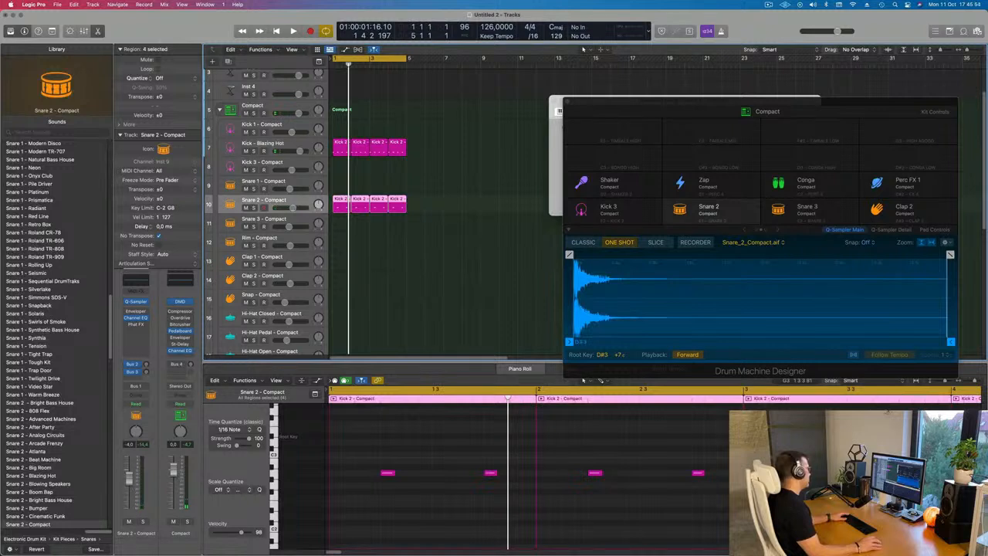
key(space)
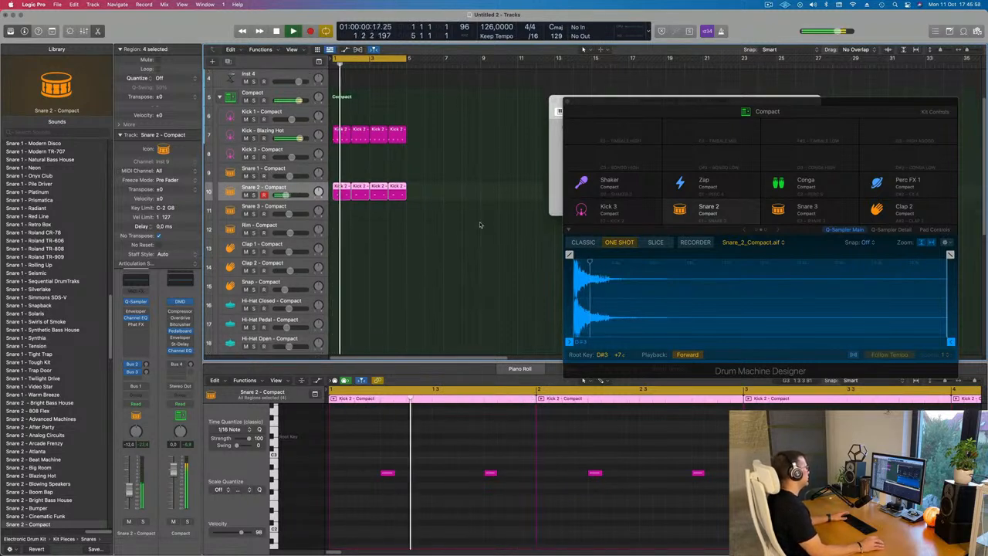
scroll(483, 224, down, 2)
key(space)
scroll(384, 104, down, 2)
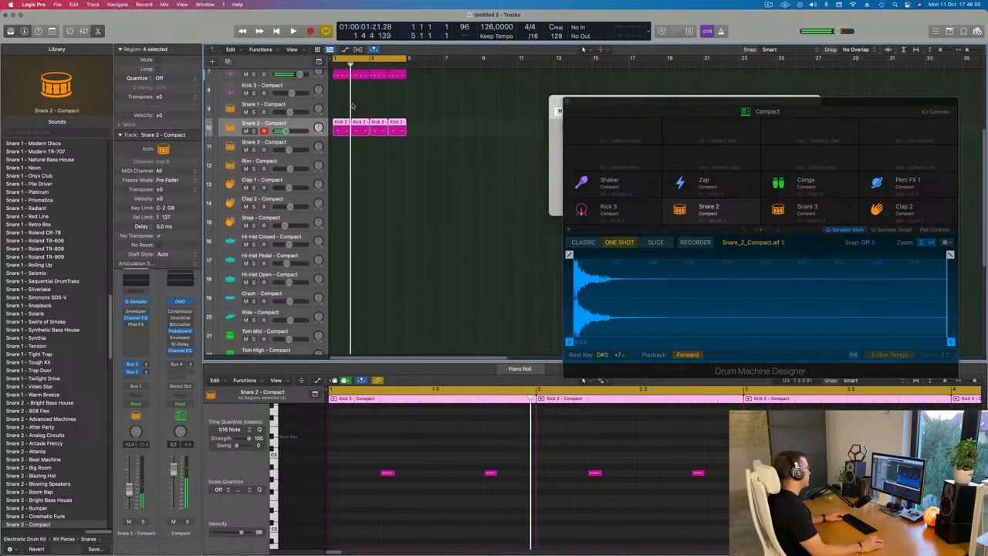
Copy the first kick region down to the Hi-Hat Pedal track and shift its notes onto the off-beats
scroll(352, 105, up, 1)
click(351, 106)
click(338, 89)
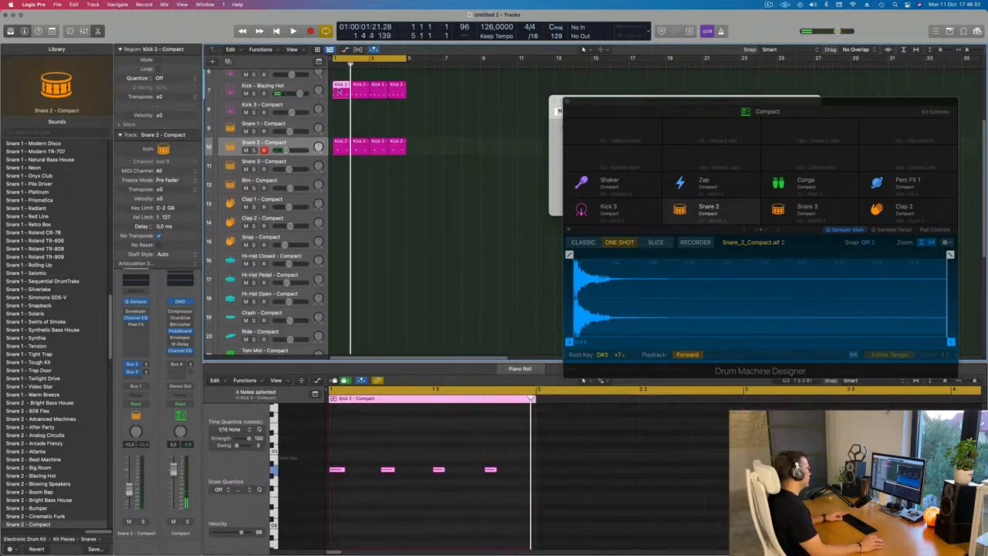
drag(338, 89, 325, 263)
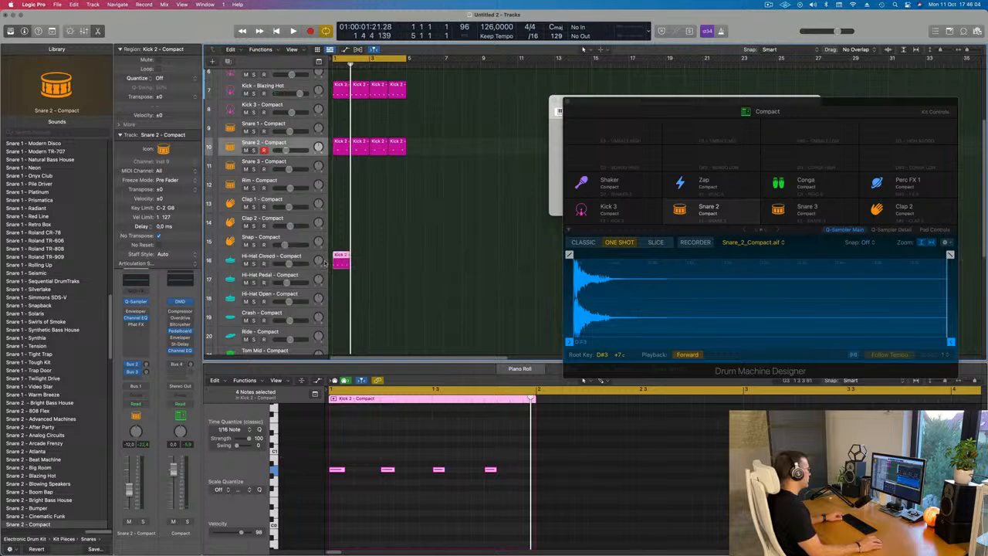
drag(343, 446, 503, 496)
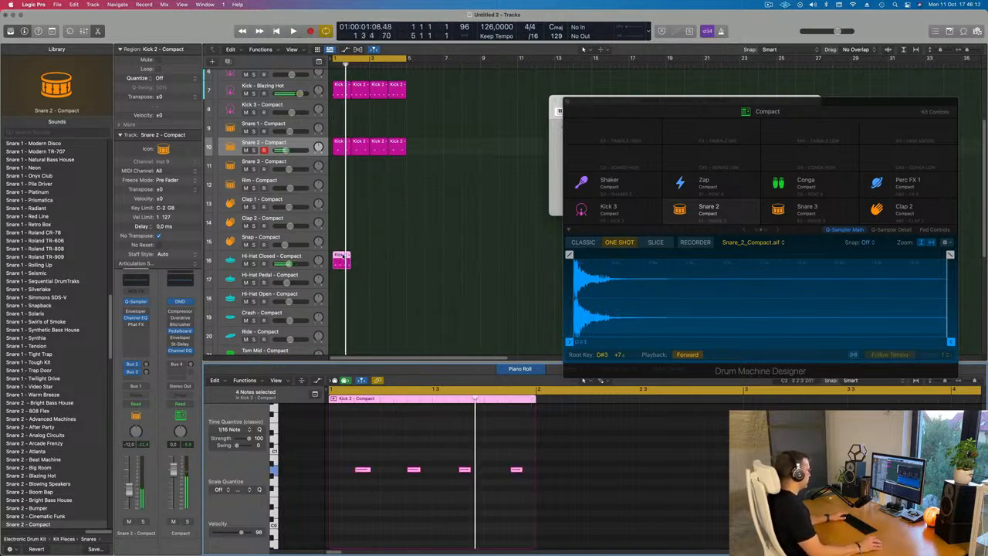
drag(343, 256, 344, 276)
key(space)
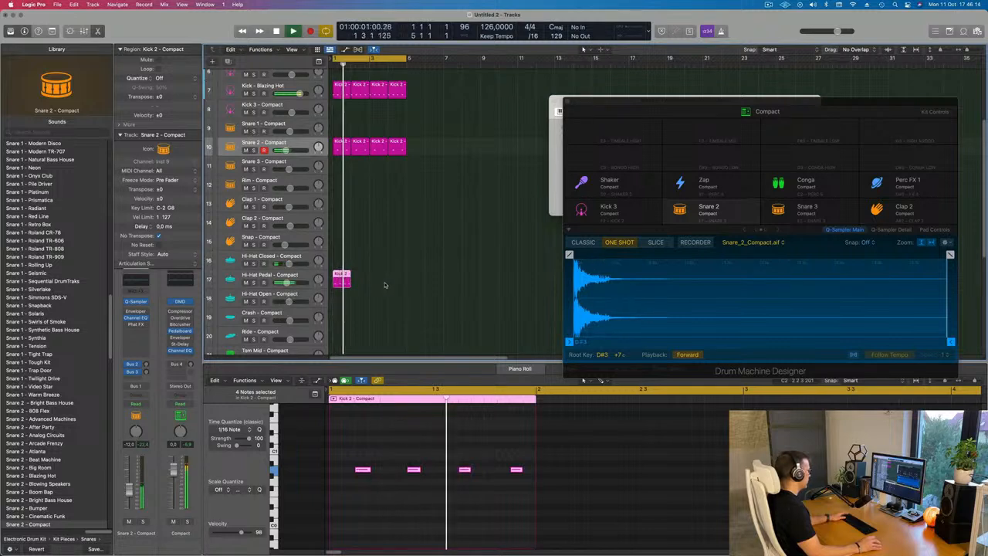
Repeat the hi-hat region to fill four bars on the Hi-Hat Pedal track
scroll(384, 285, down, 2)
scroll(362, 445, up, 5)
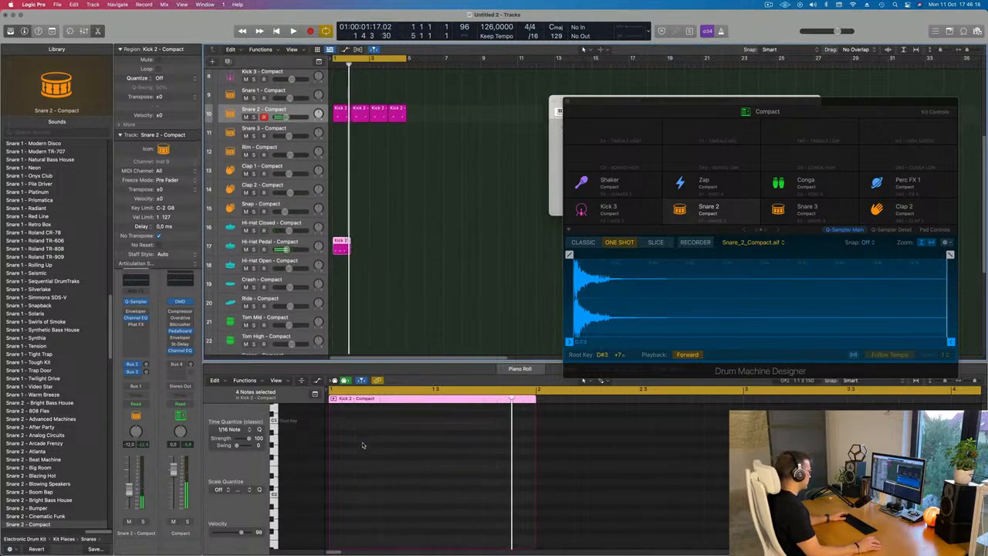
click(383, 495)
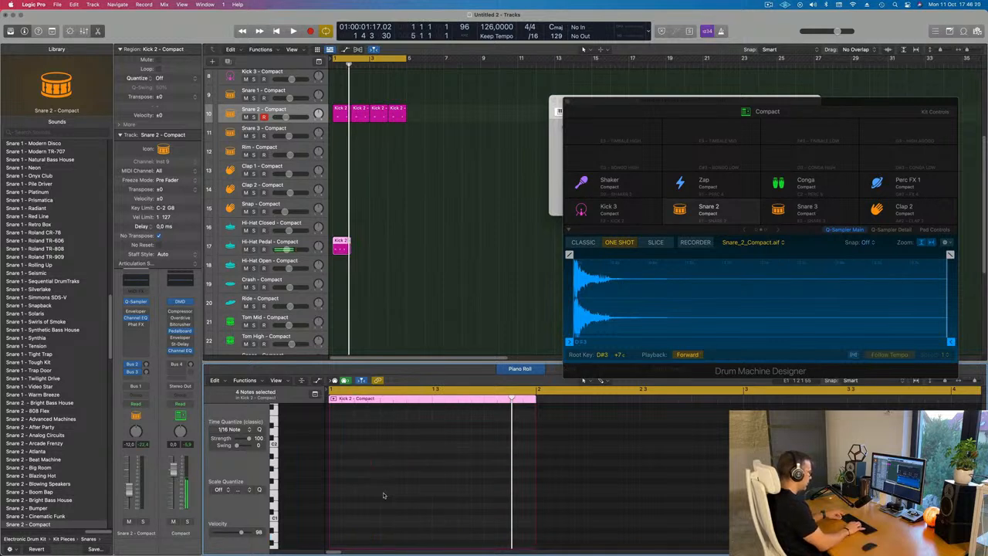
key(space)
scroll(381, 463, up, 5)
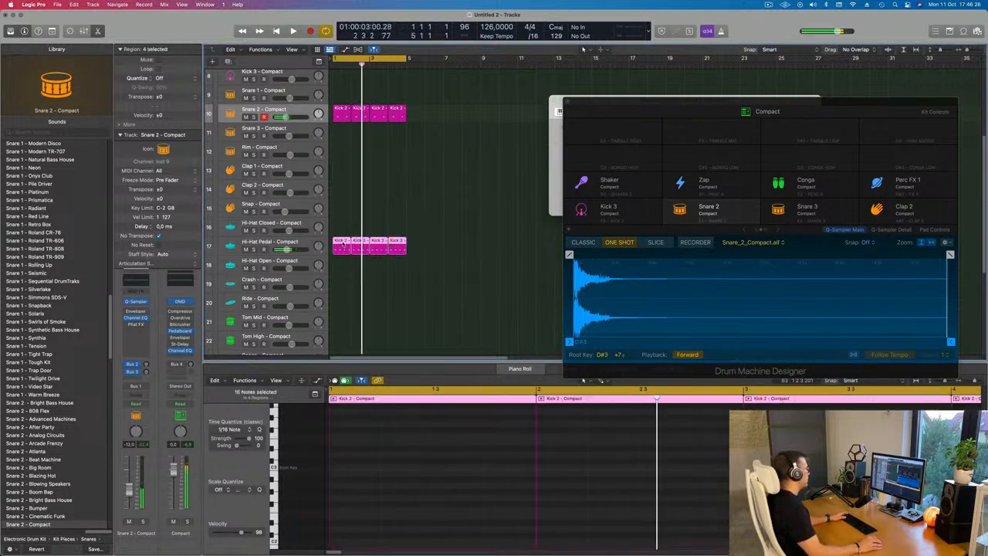
drag(340, 260, 344, 252)
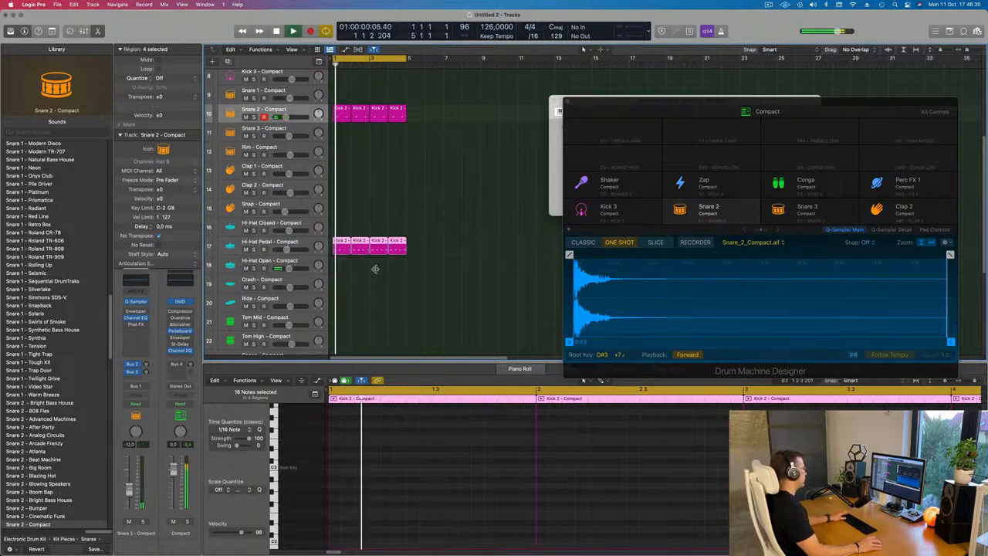
Zoom out the arrangement horizontally and play back the beat
key(super+Left)
key(super+Left)
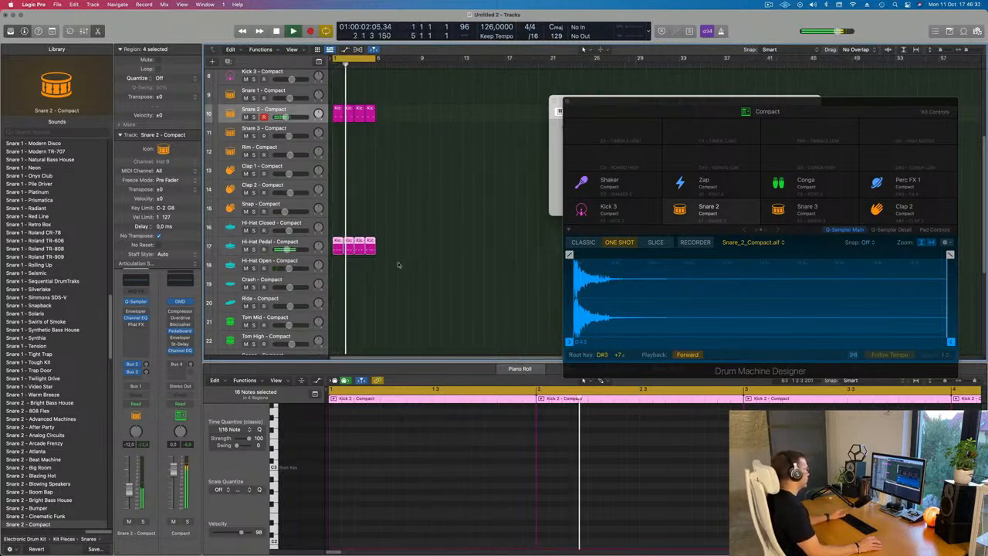
scroll(432, 260, down, 3)
key(space)
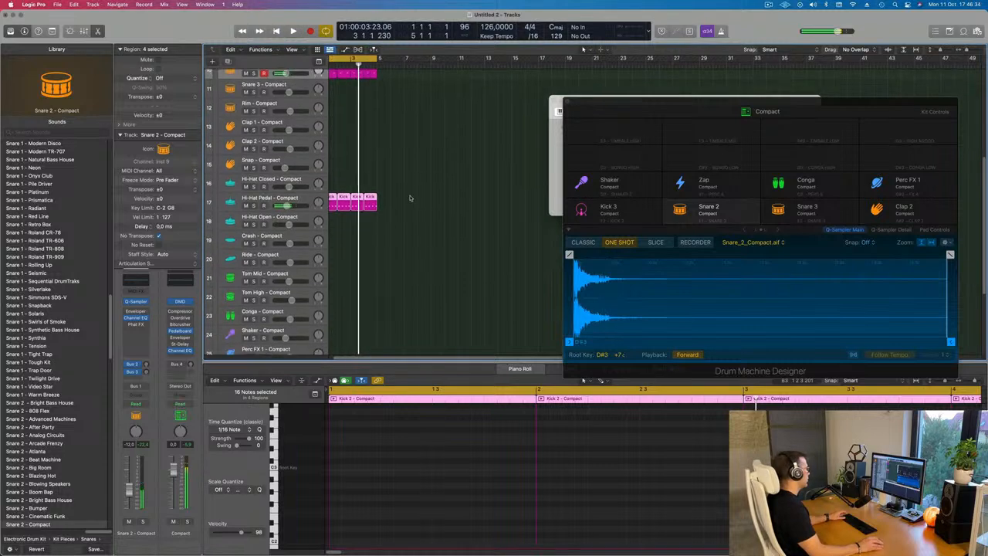
scroll(410, 199, up, 1)
Copy the first hi-hat region onto the Ride track and move its notes back onto the beats
click(404, 197)
click(338, 198)
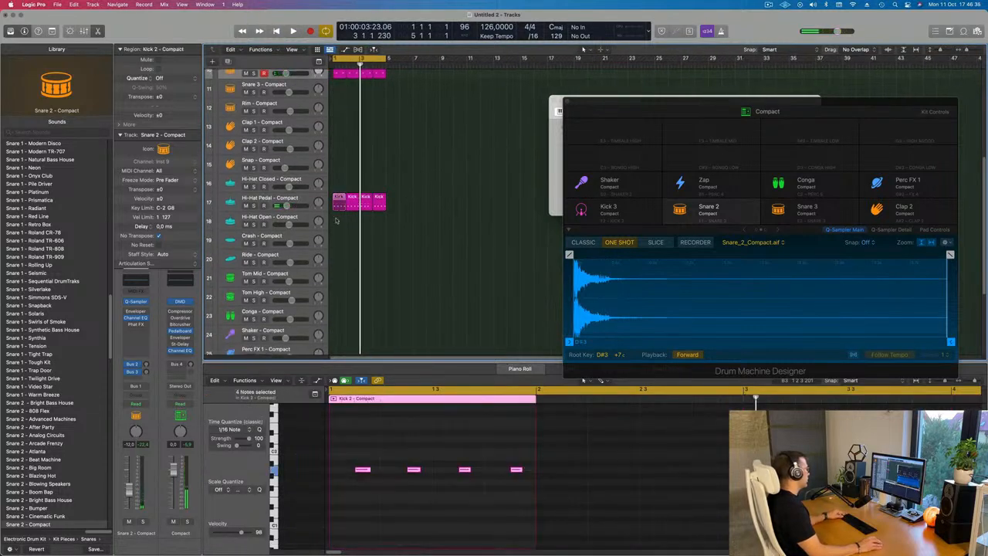
drag(339, 202, 337, 259)
drag(350, 453, 601, 483)
drag(358, 470, 333, 472)
key(space)
Transpose the ride region's notes down three semitones
key(alt+Down)
key(alt+Down)
key(alt+Down)
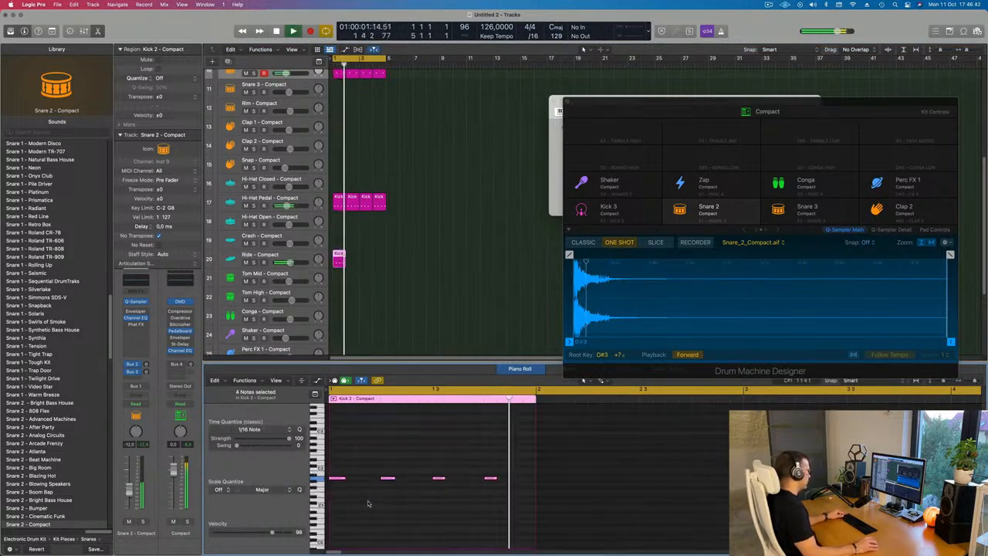
click(339, 486)
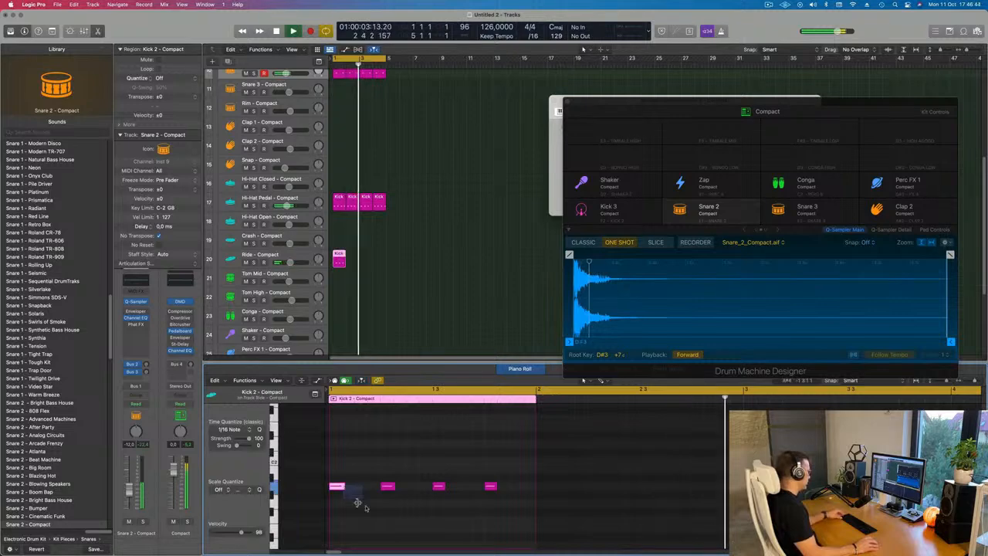
key(super+s)
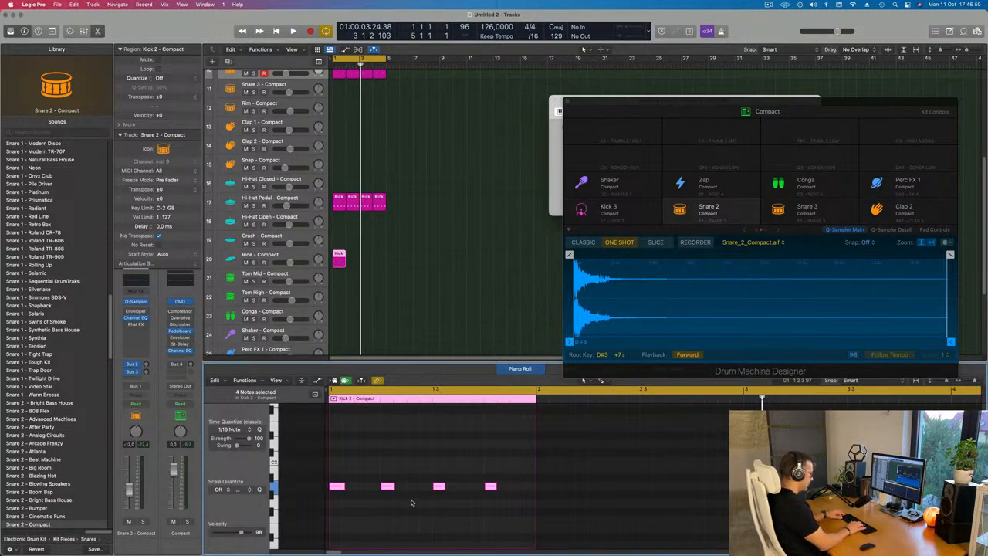
Shorten the ride notes and transpose them up one octave
key(space)
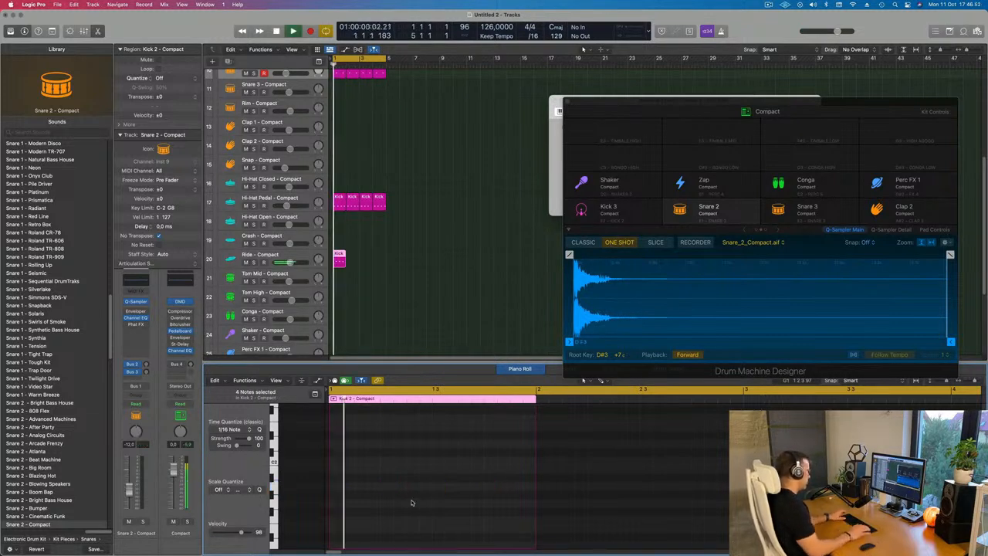
scroll(409, 507, up, 5)
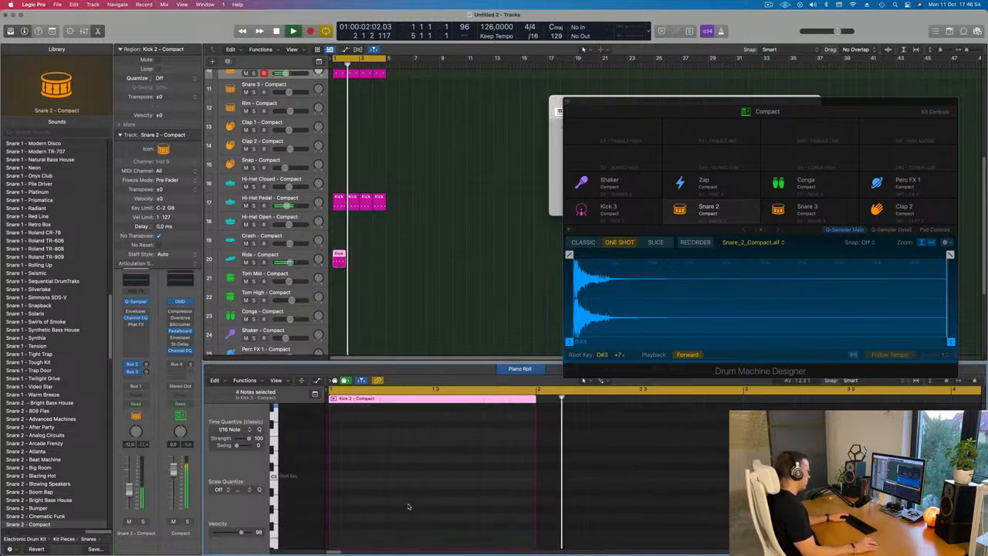
scroll(409, 506, up, 3)
key(ctrl+shift+Left)
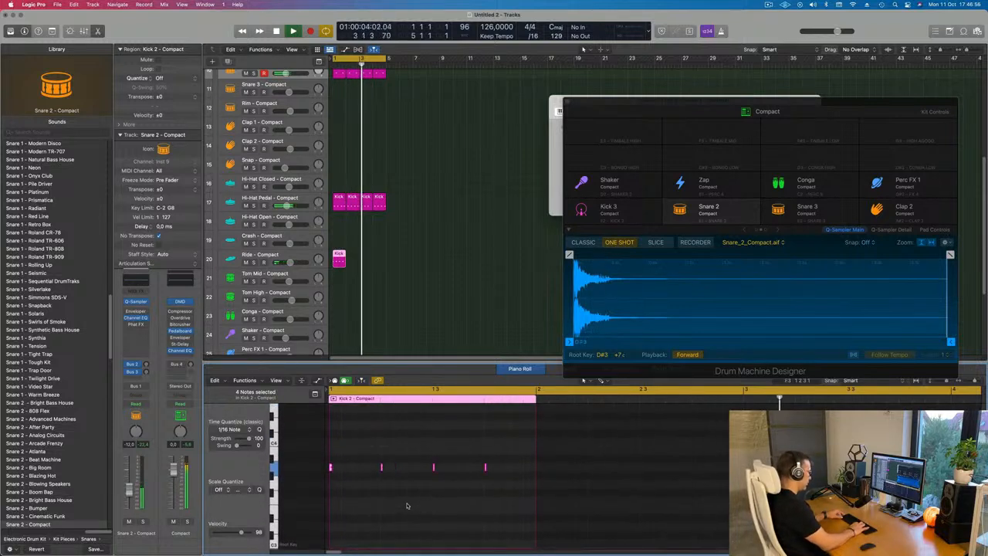
key(alt+shift+Right)
key(alt+shift+Up)
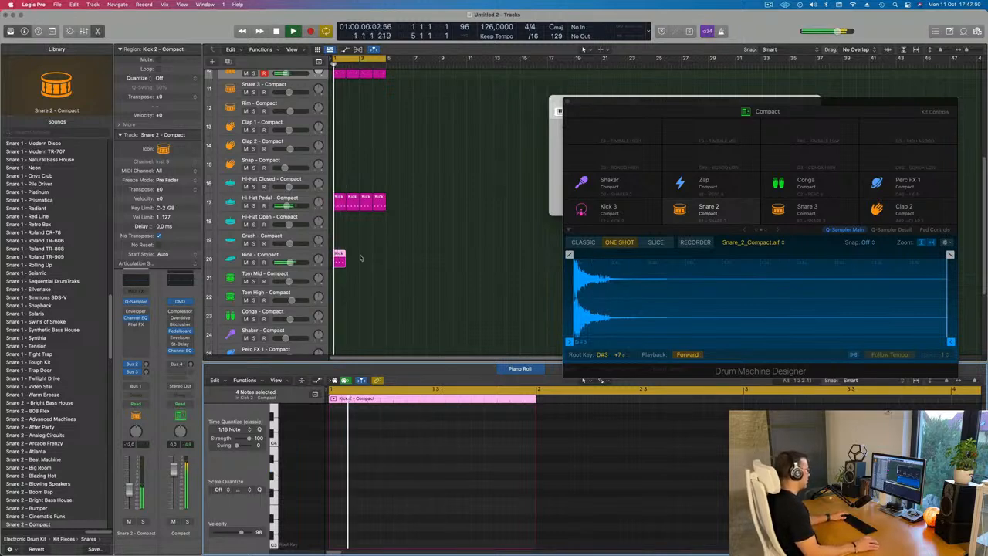
Repeat the ride region three times along the Ride track
key(super+r)
key(super+r)
key(super+r)
key(super+r)
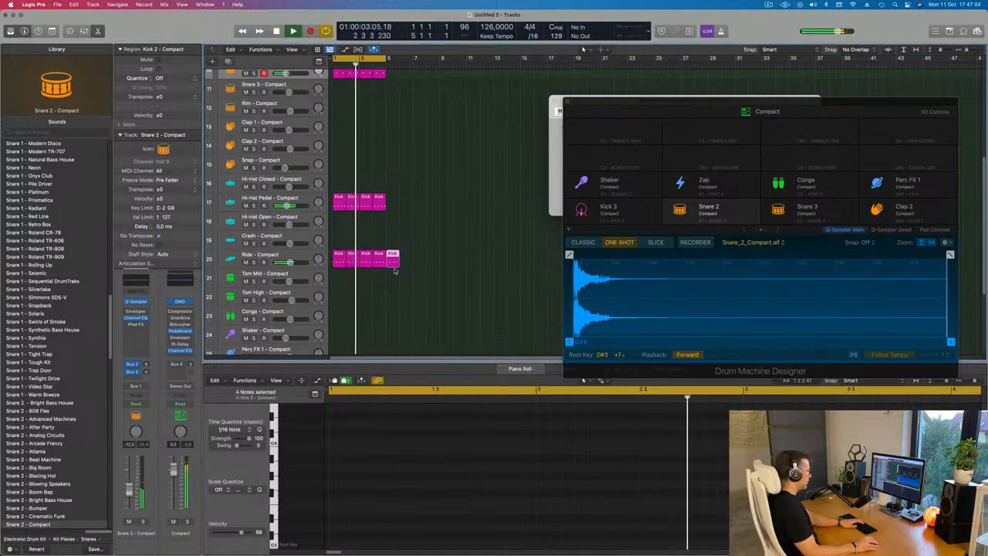
Delete the extra region at the end of the Ride track and play back the beat
key(Delete)
key(space)
click(300, 255)
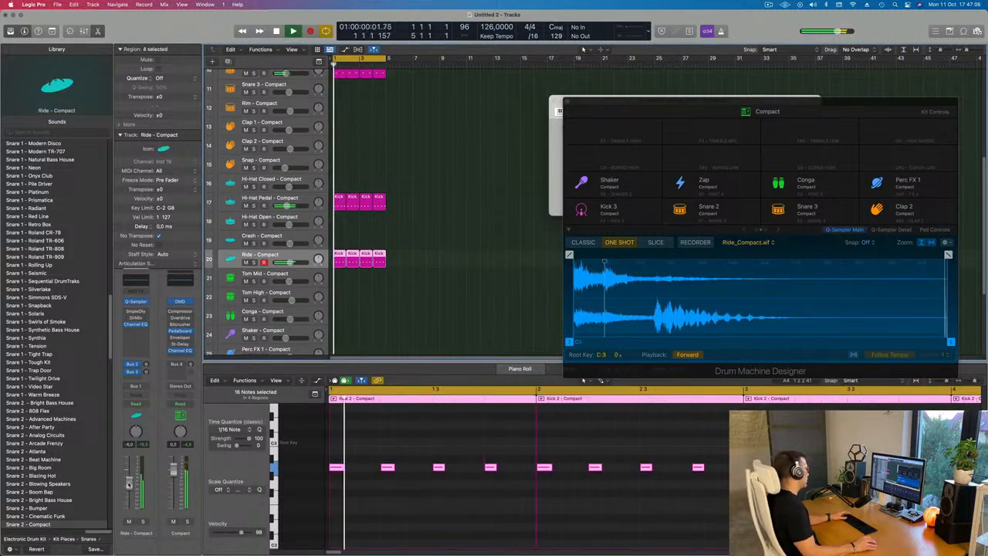
key(space)
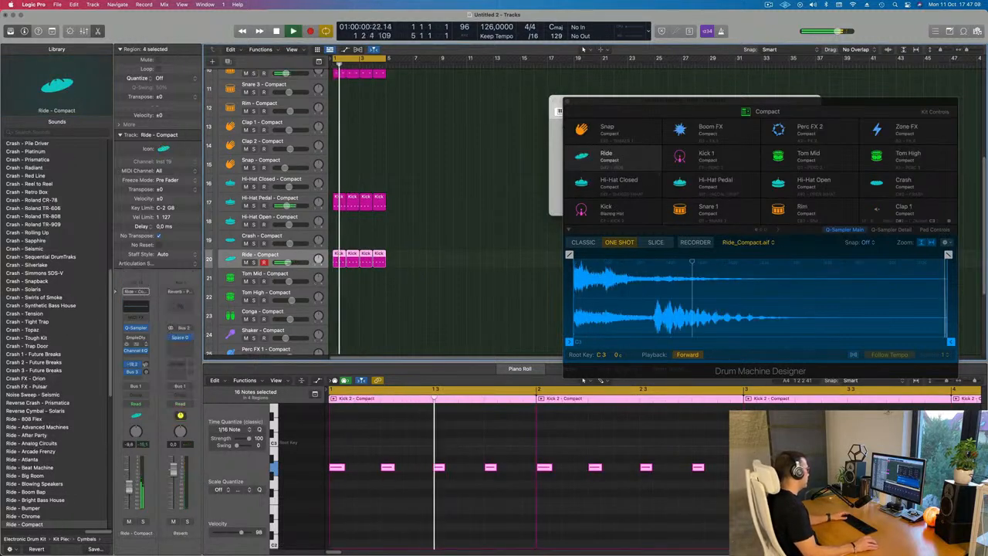
key(space)
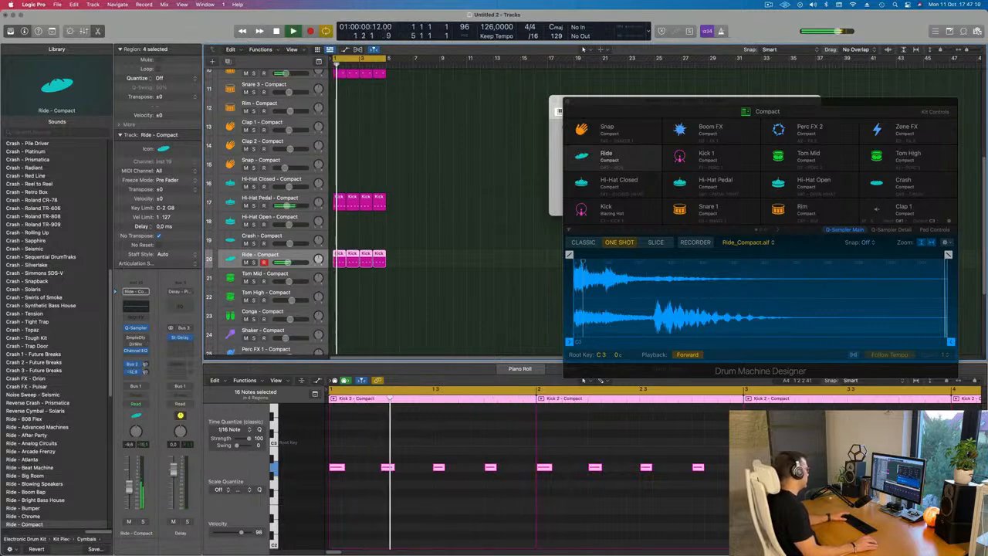
Select the Kick – Blazing Hot track and play back the beat from the start
drag(147, 372, 146, 369)
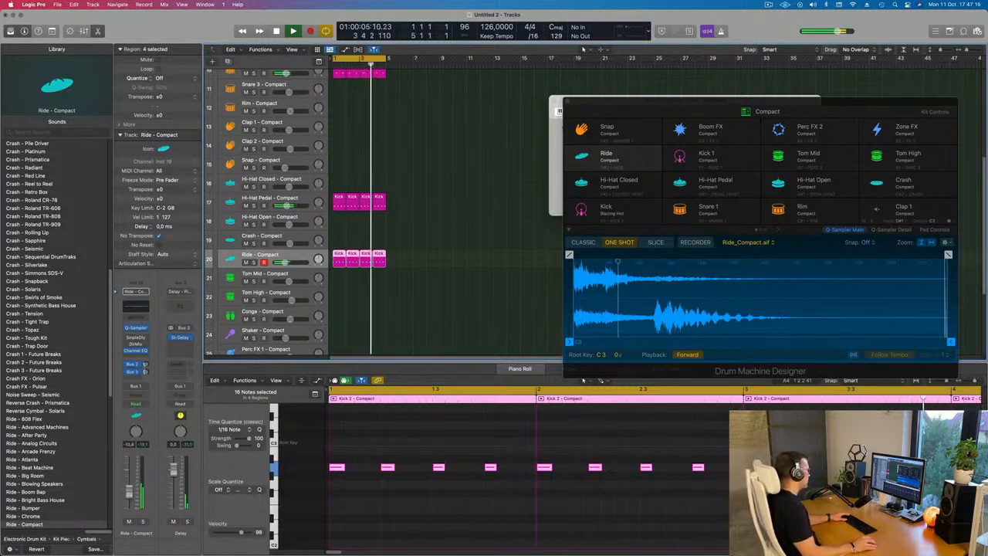
scroll(476, 229, up, 5)
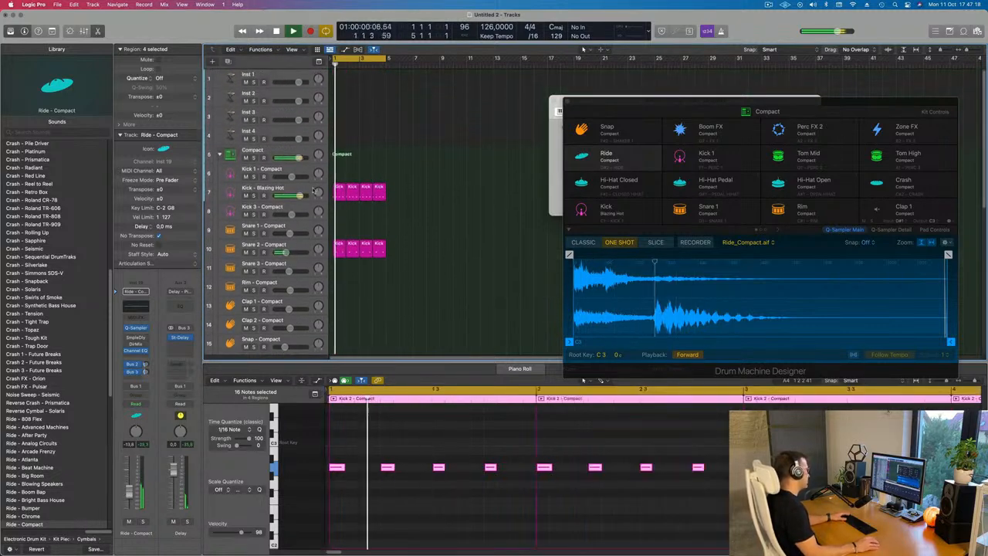
click(253, 195)
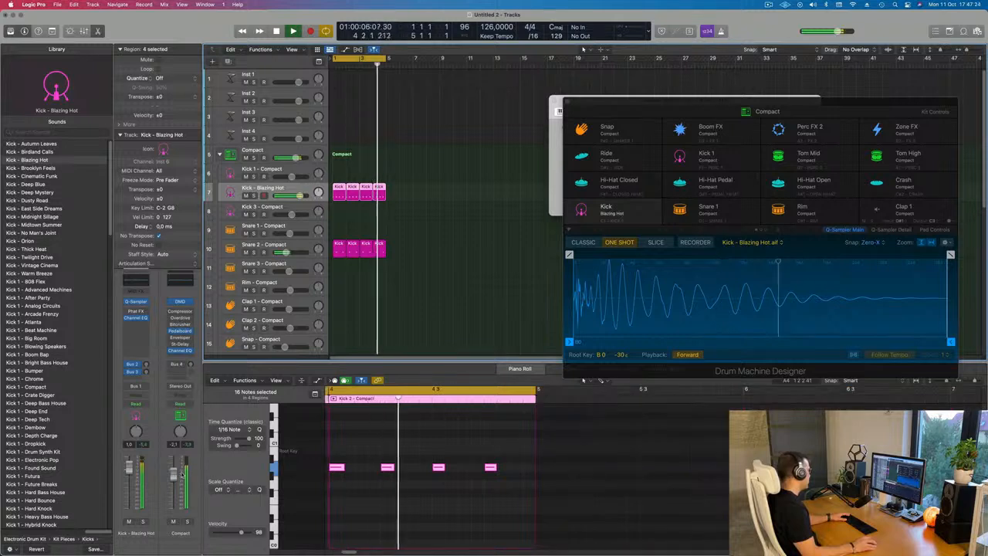
key(space)
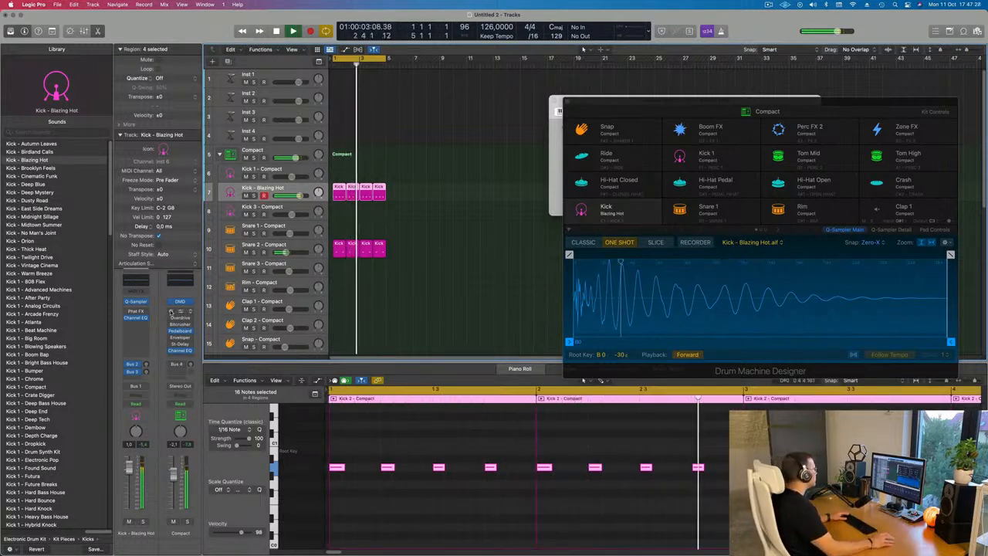
Open the Alchemy instrument on the Inst 1 track and filter its presets by the Techno genre
click(265, 76)
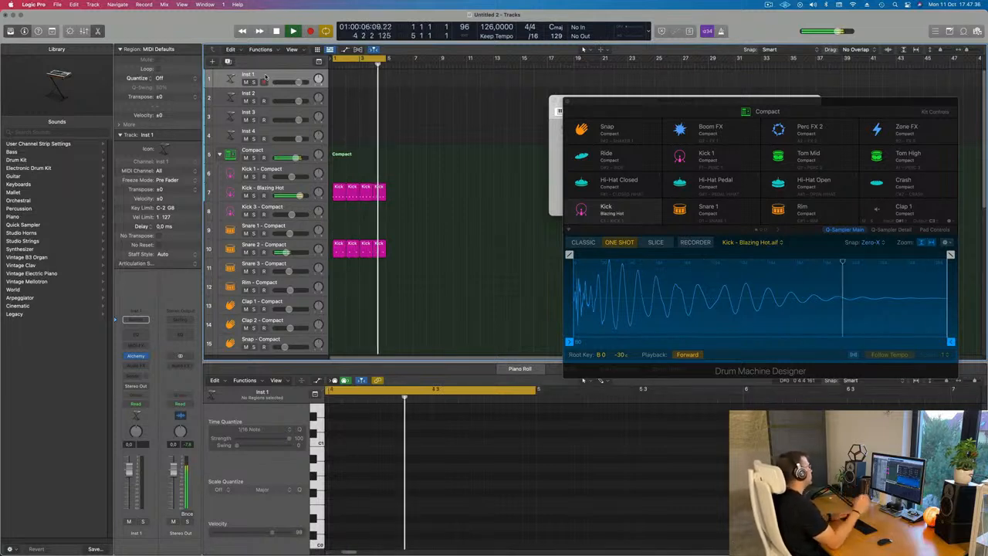
click(263, 81)
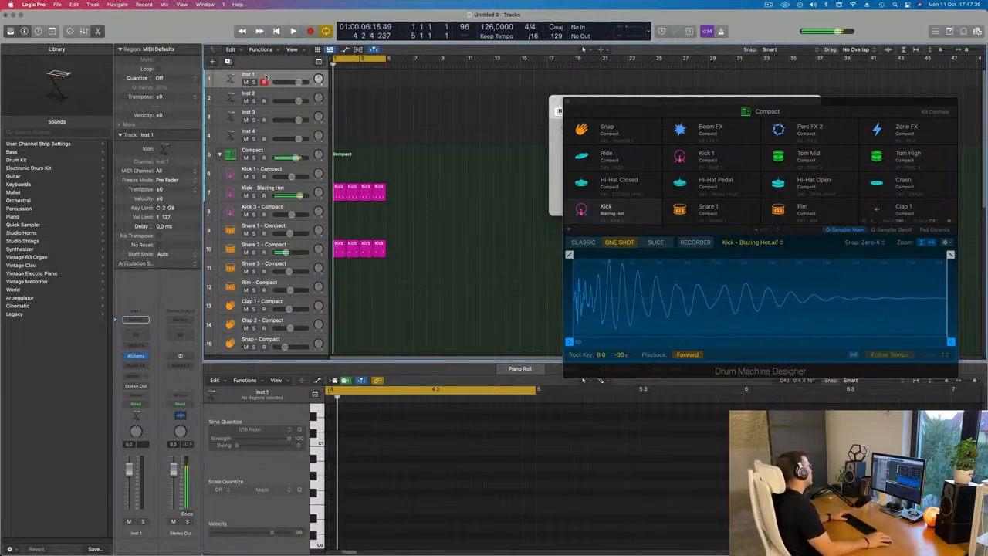
click(136, 356)
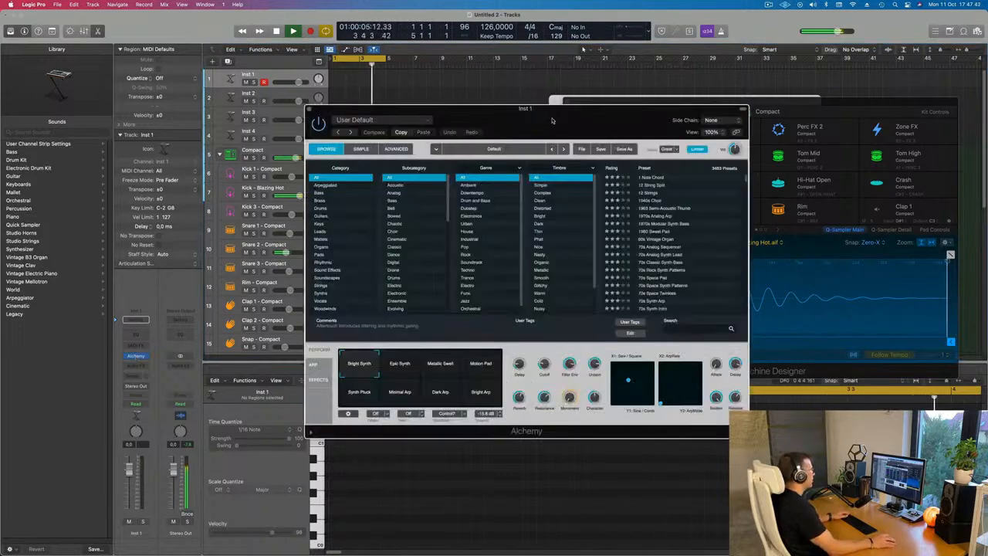
drag(551, 120, 510, 100)
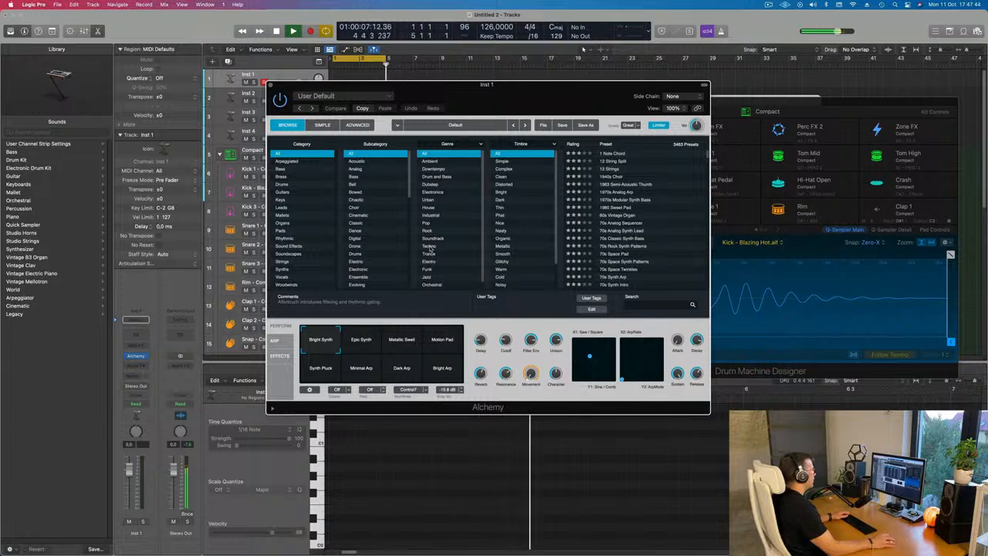
click(430, 246)
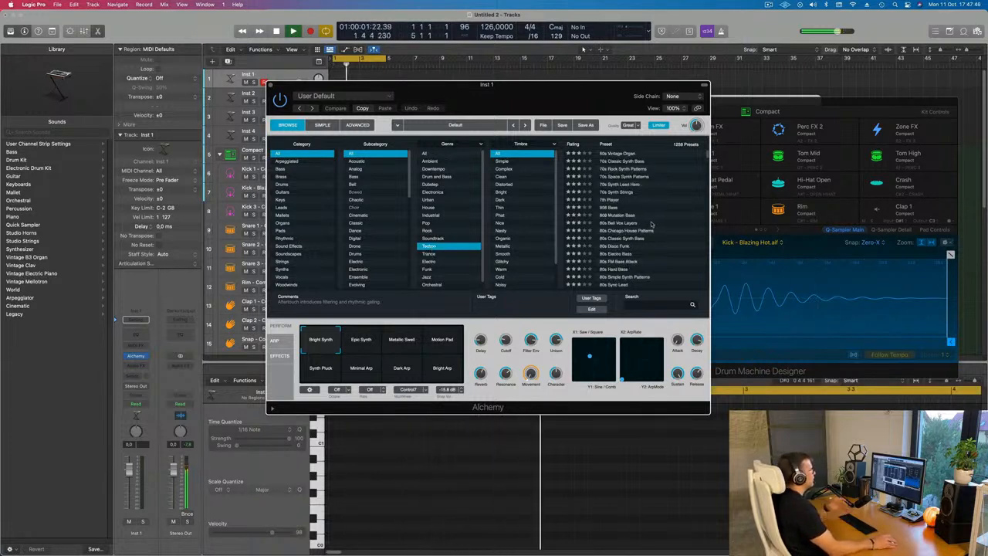
Browse the Techno presets and load Buzz Fuzz Phaser Bass
scroll(650, 223, down, 3)
scroll(674, 227, down, 6)
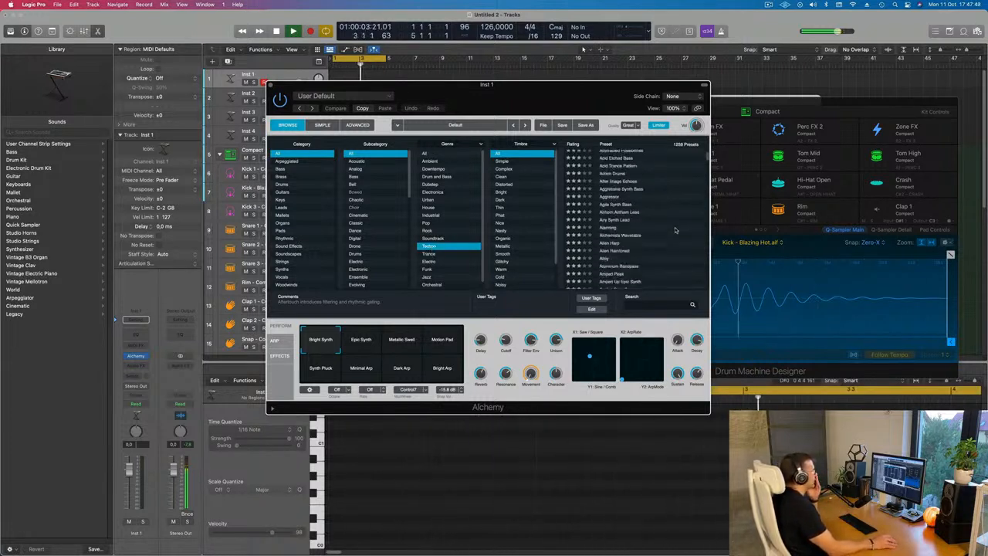
scroll(674, 229, down, 8)
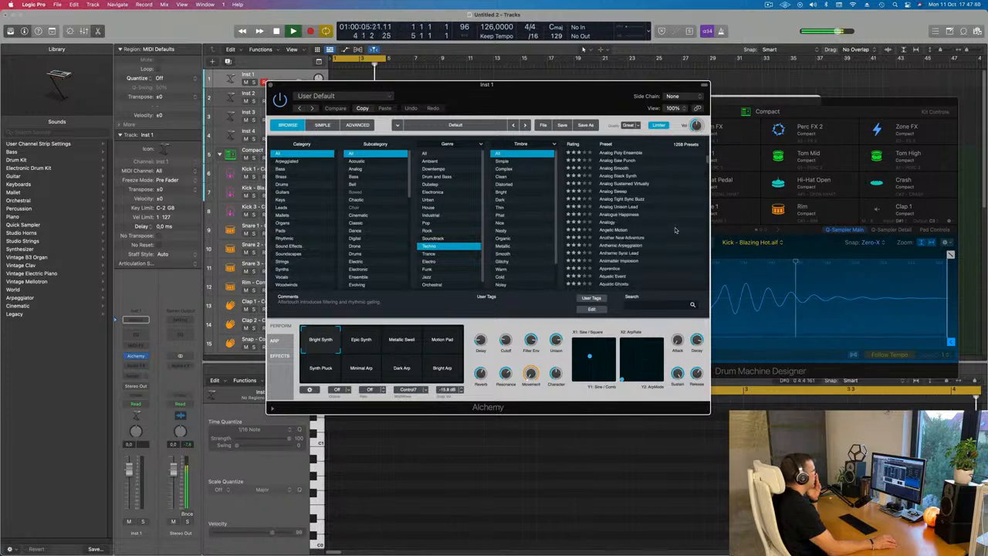
scroll(675, 229, down, 15)
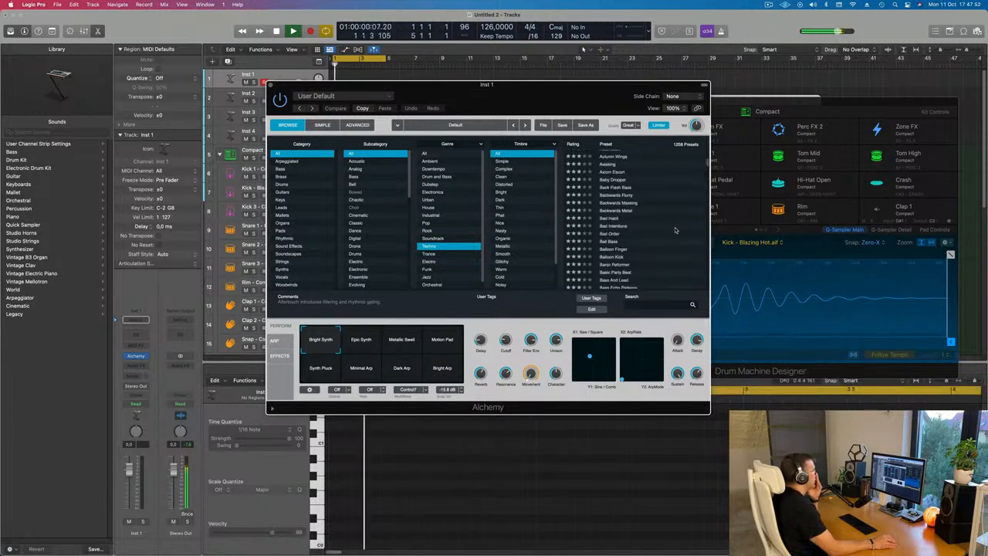
scroll(675, 229, down, 6)
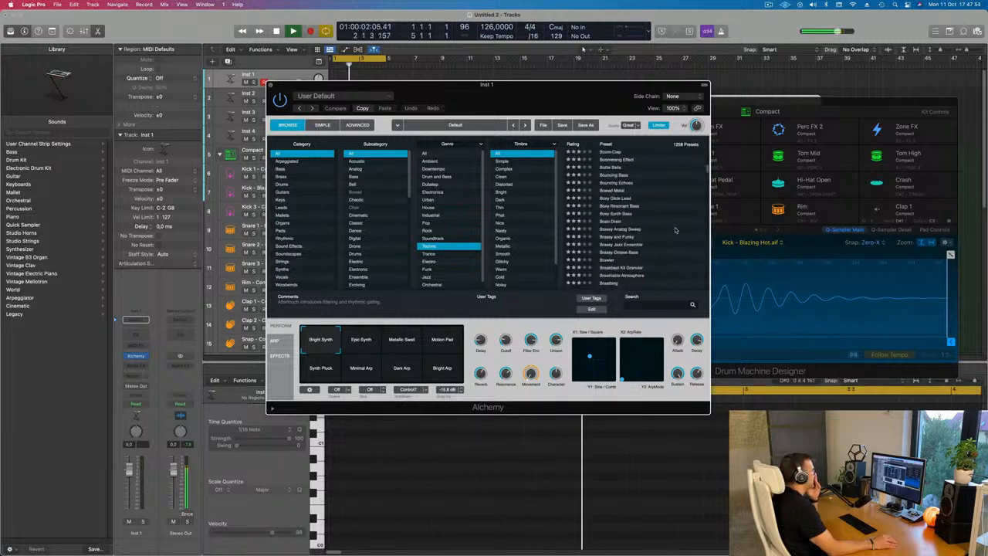
scroll(674, 229, down, 6)
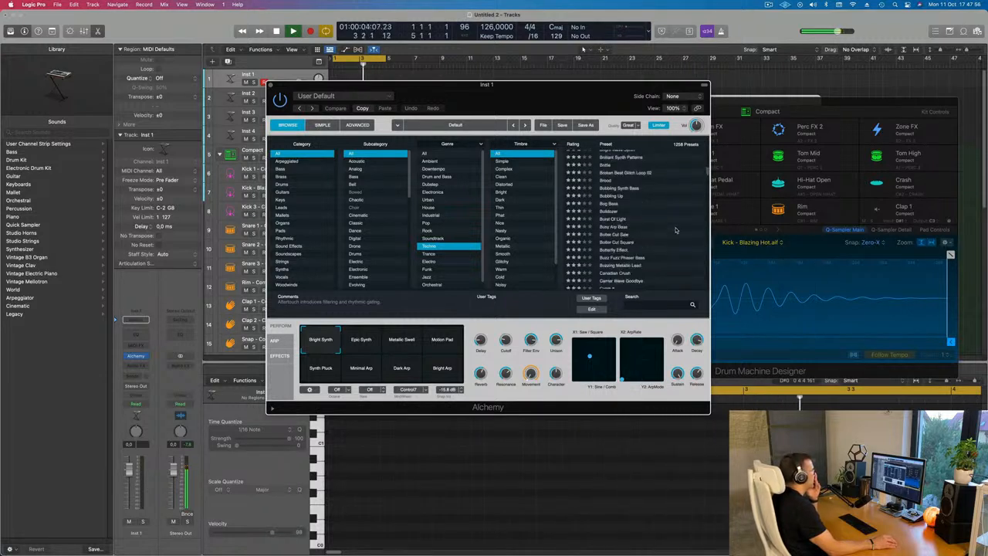
scroll(675, 229, down, 1)
drag(600, 90, 622, 96)
click(645, 250)
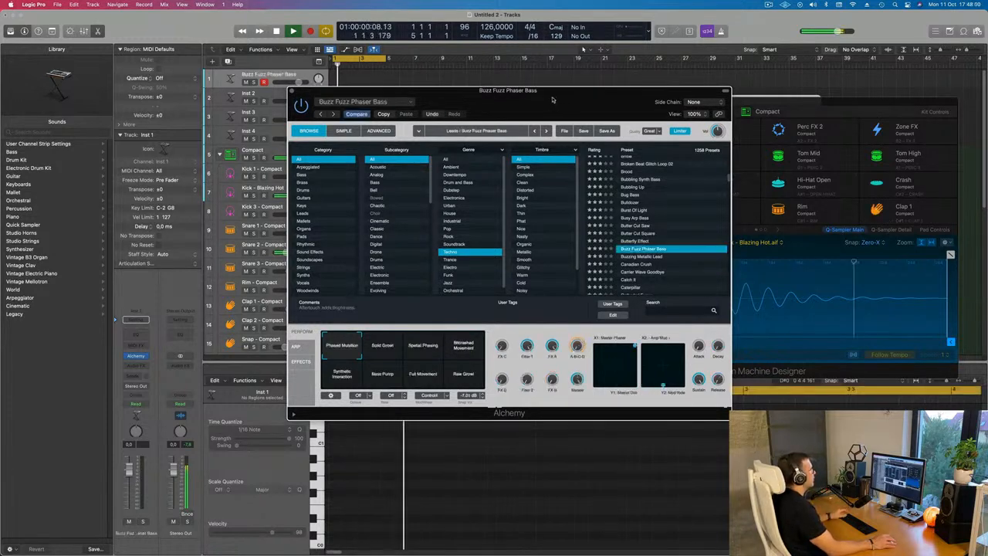
drag(540, 104, 619, 164)
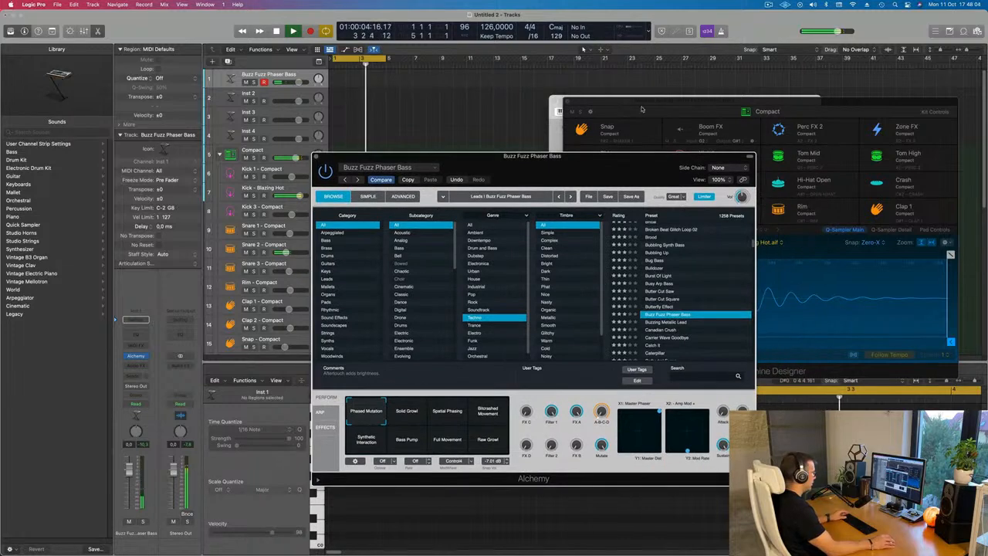
Open the Musical Typing keyboard and play test notes on the synth
key(super+k)
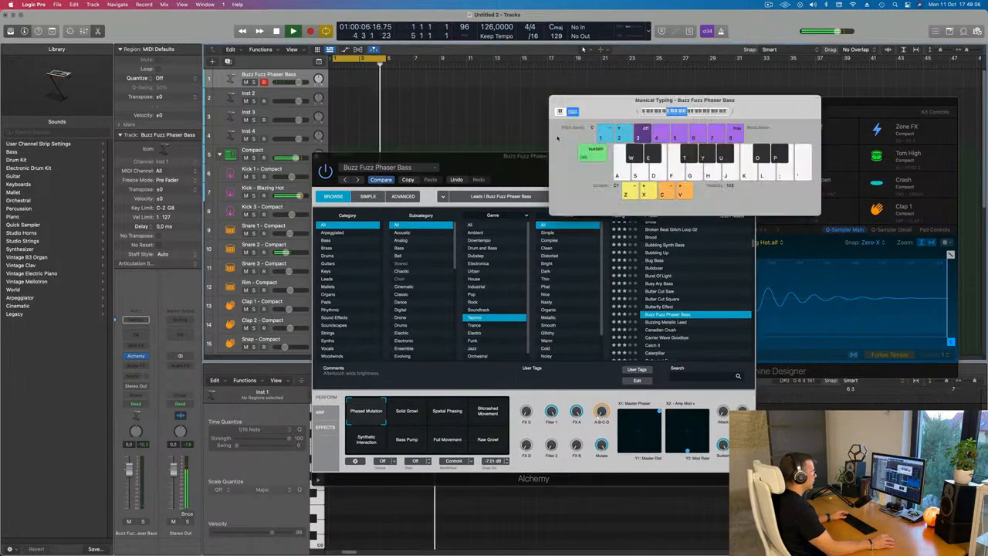
key(Return)
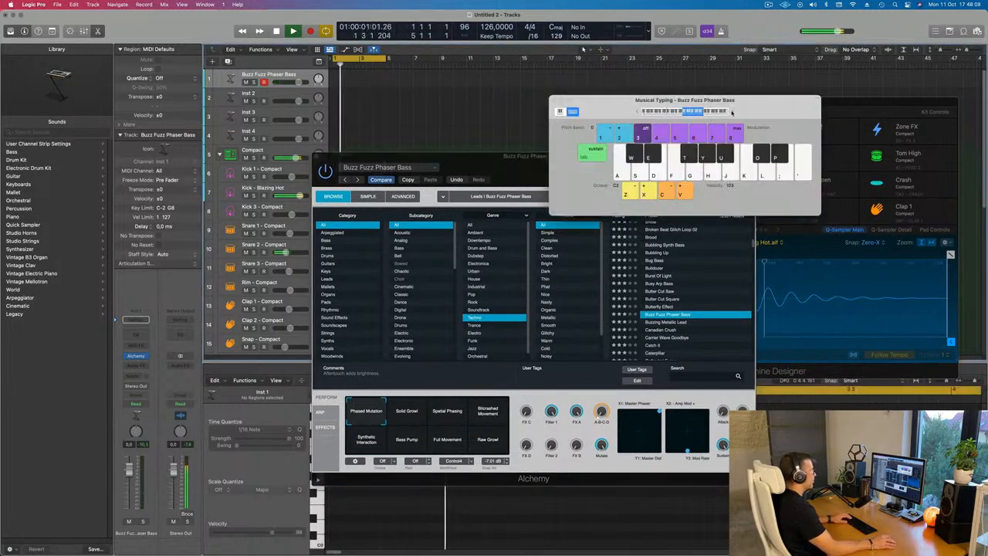
key(f)
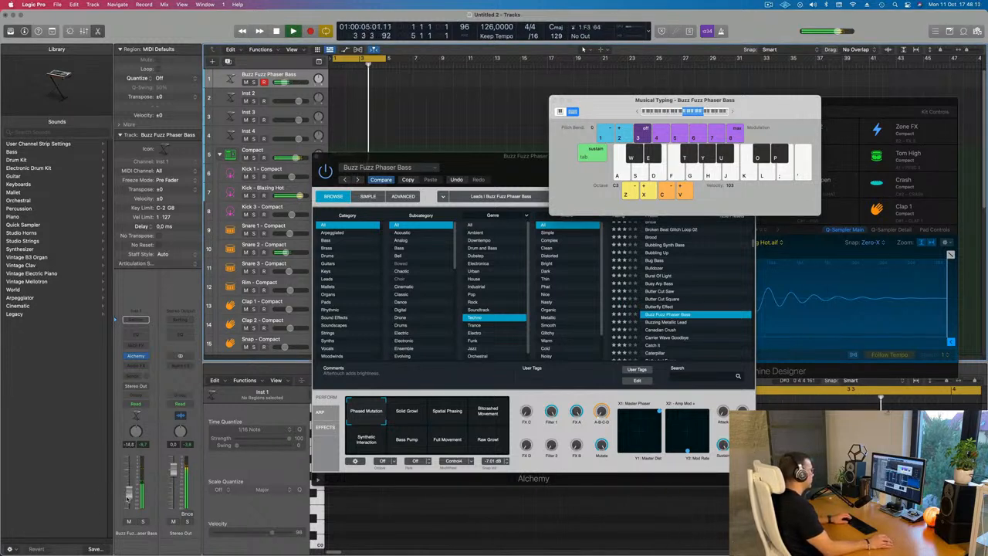
key(f)
Audition the Canadian Crush and Buzzing Metallic Lead presets, trying Canadian Crush's Ambient variation
click(648, 332)
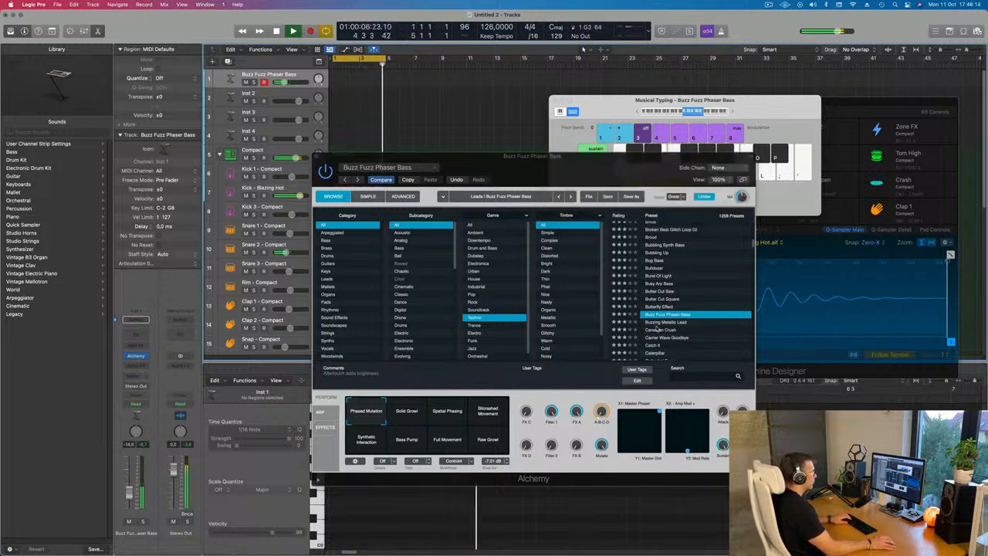
click(657, 329)
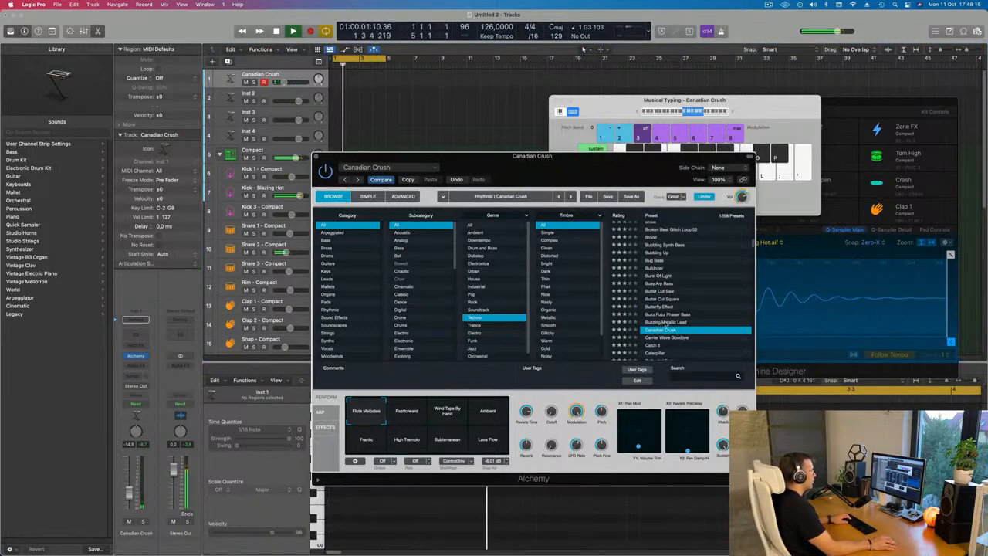
click(662, 322)
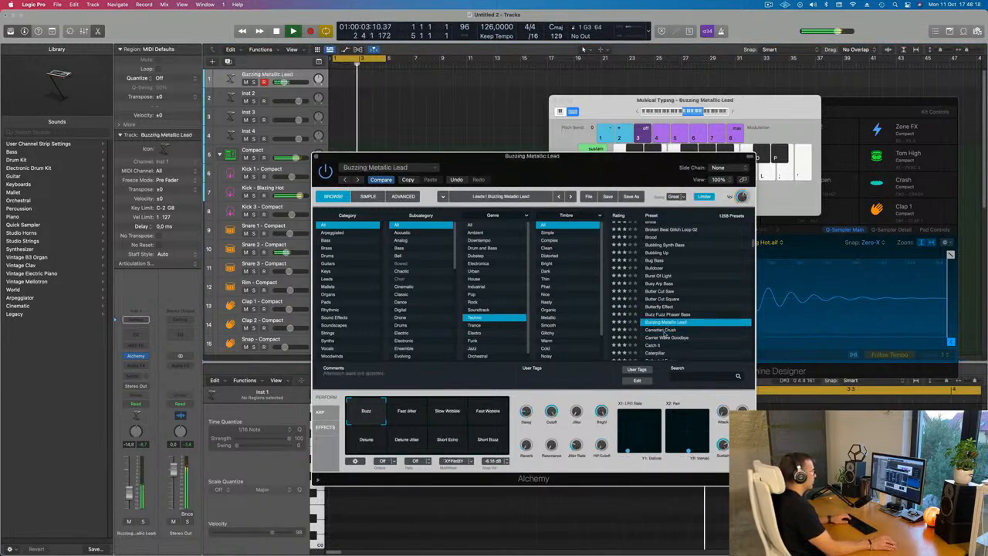
click(657, 330)
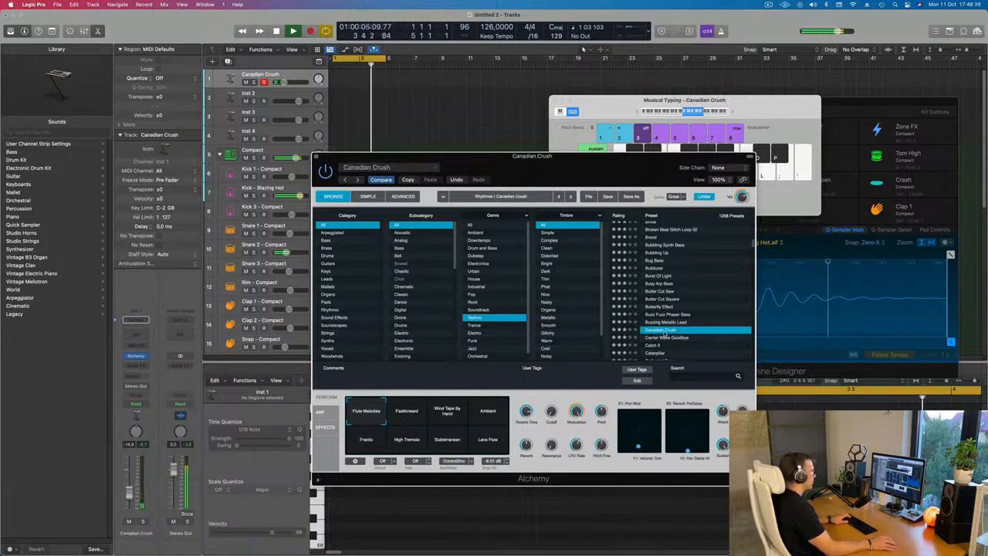
click(494, 419)
Load the Chill Sustain preset from the Techno preset list
scroll(676, 295, down, 3)
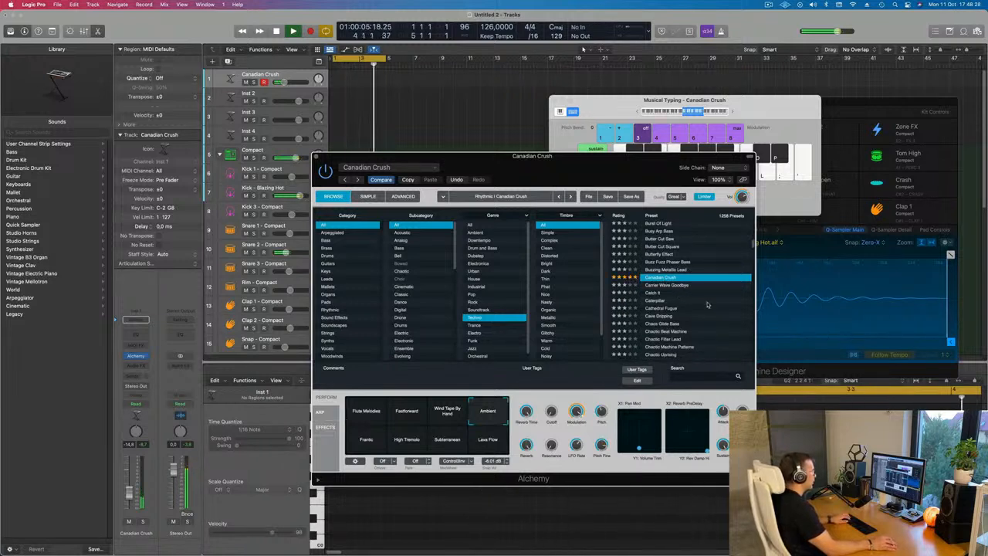
scroll(688, 303, down, 2)
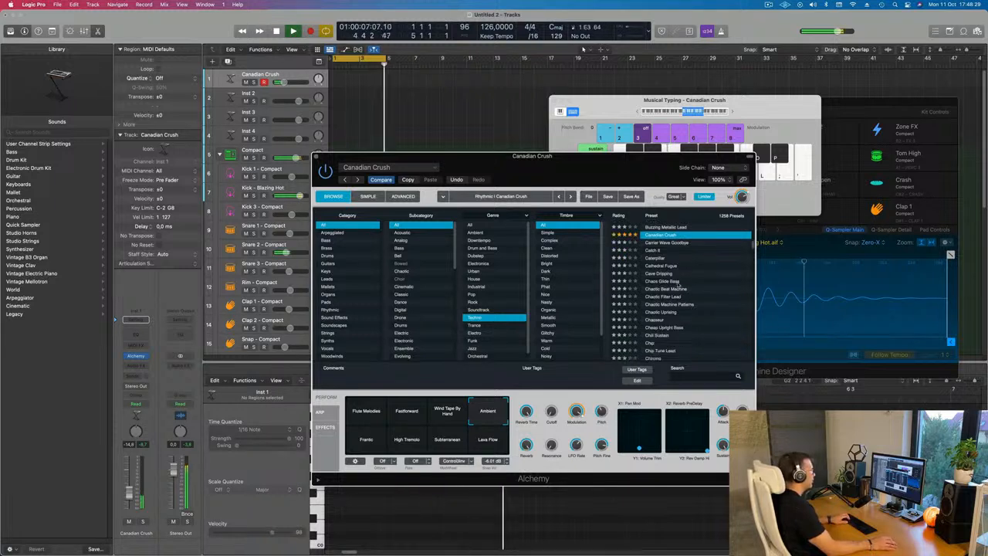
click(652, 258)
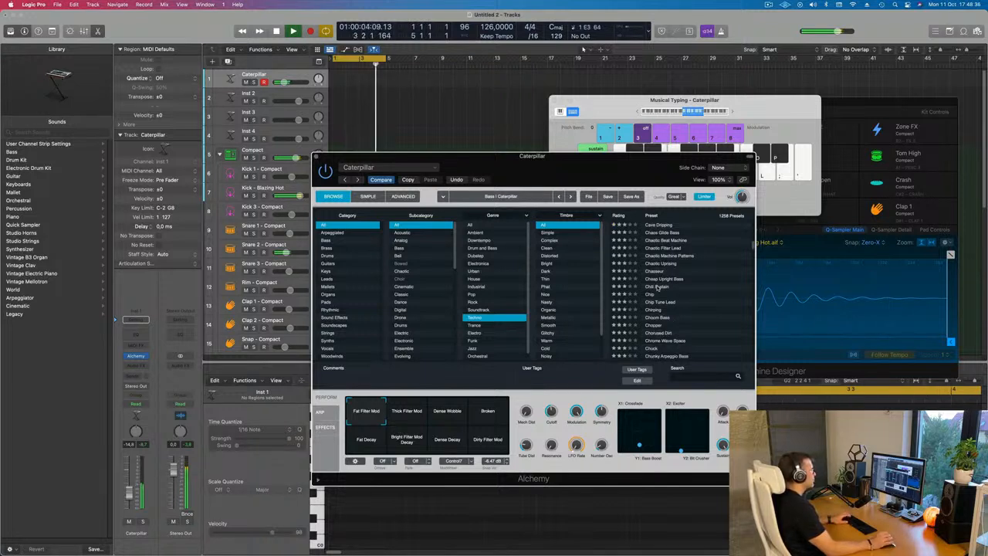
click(657, 287)
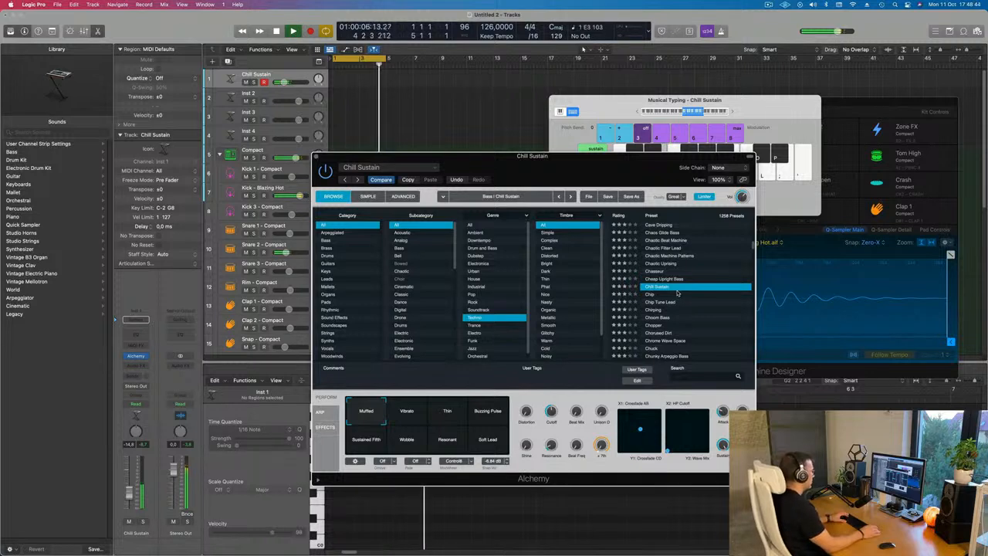
Record a short Chill Sustain part on the Inst 1 track using Musical Typing
key(r)
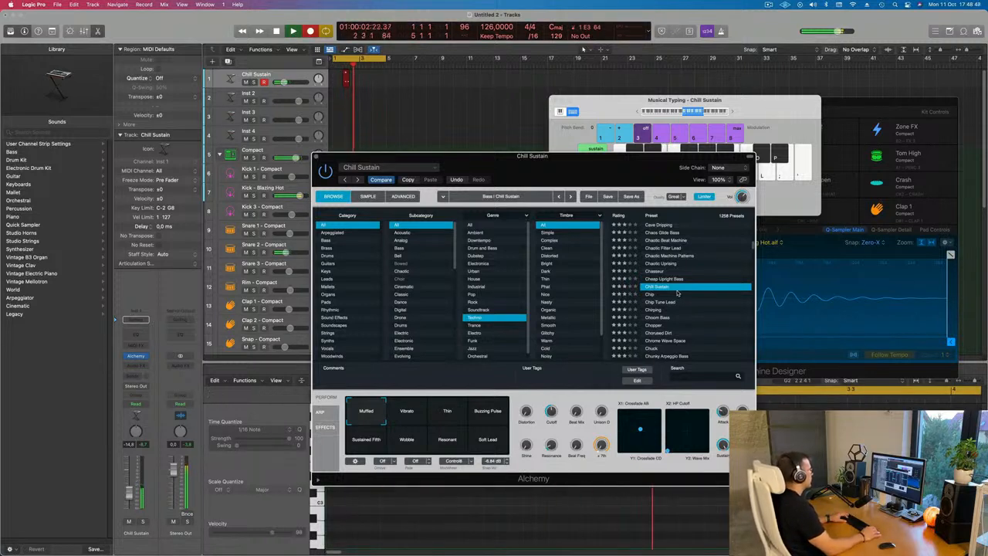
key(space)
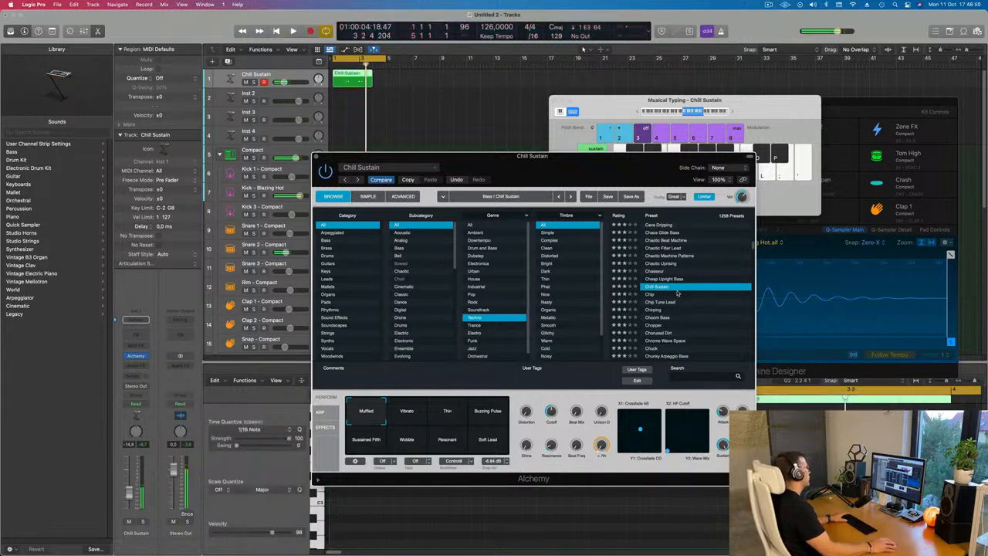
drag(526, 157, 980, 214)
key(space)
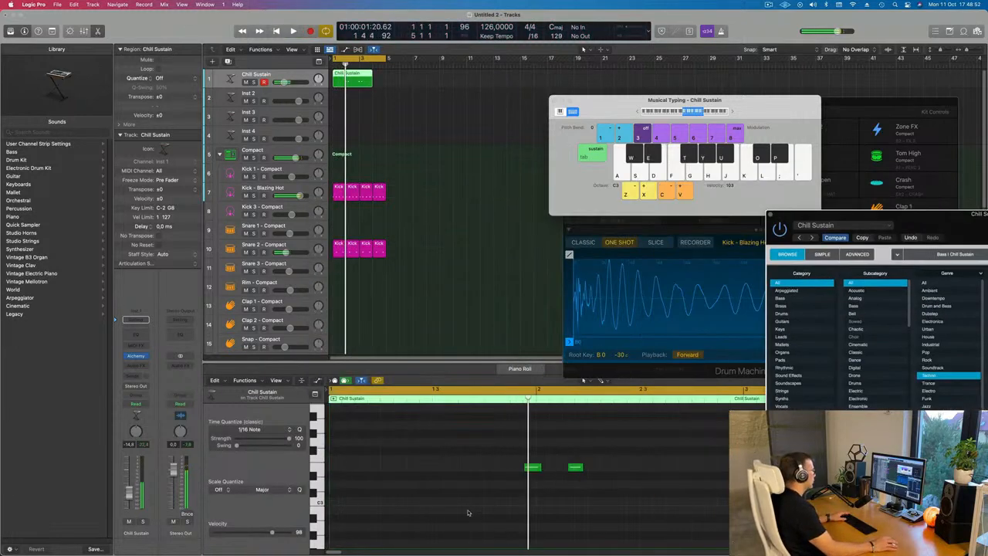
Move the four recorded synth notes earlier in the region and play the result
click(485, 498)
key(space)
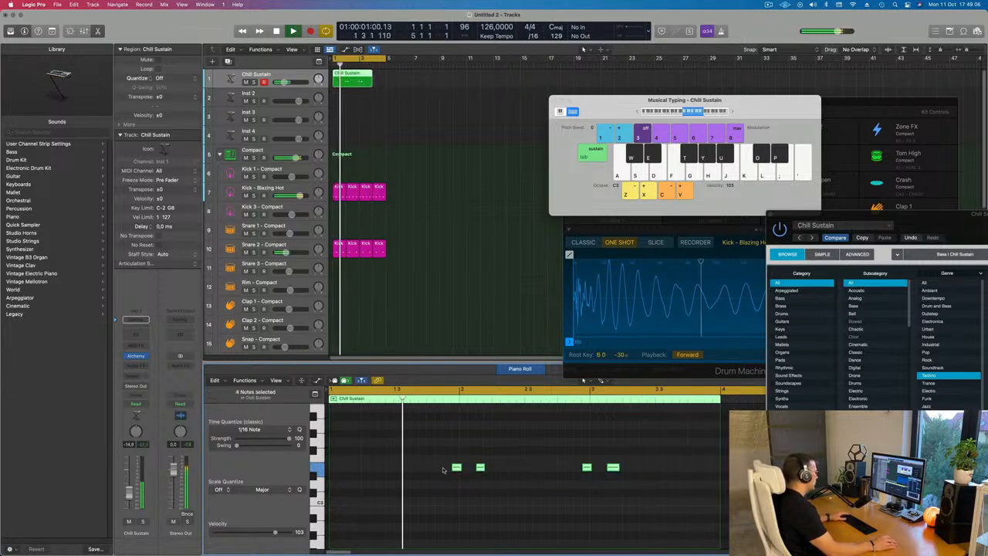
drag(455, 467, 389, 471)
key(space)
scroll(393, 506, down, 4)
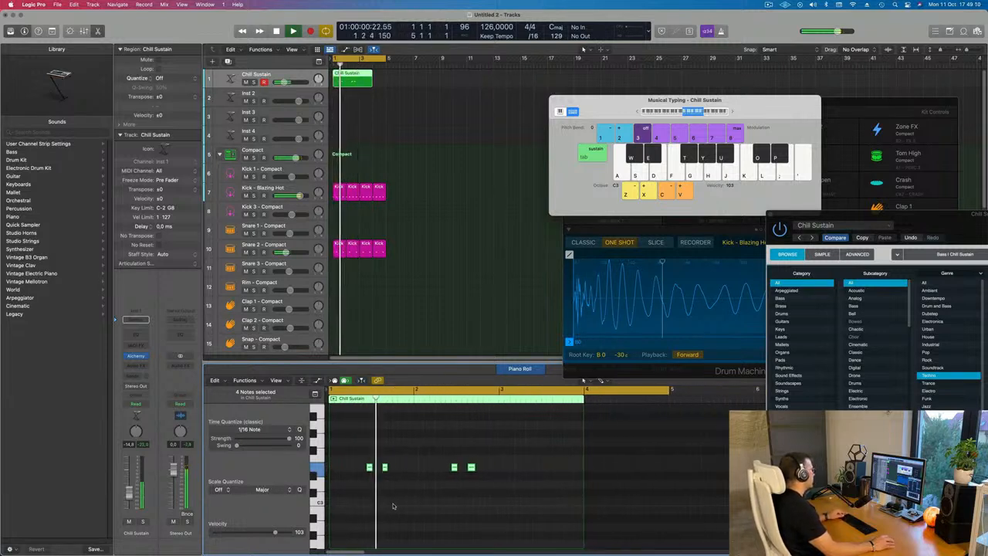
Remove the extra region piece and repeat the Chill Sustain region once right after the original
scroll(403, 506, up, 8)
scroll(404, 503, down, 4)
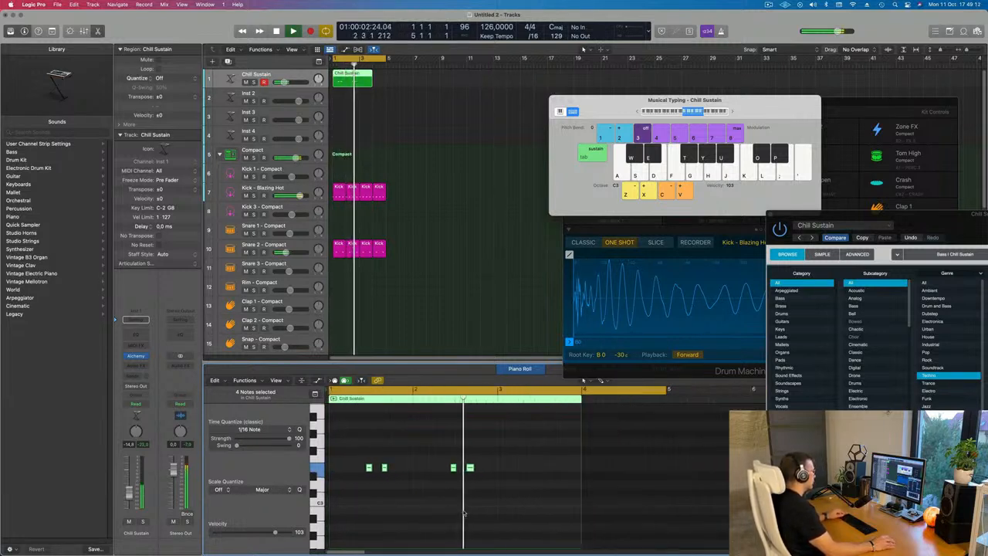
drag(360, 80, 373, 81)
click(366, 80)
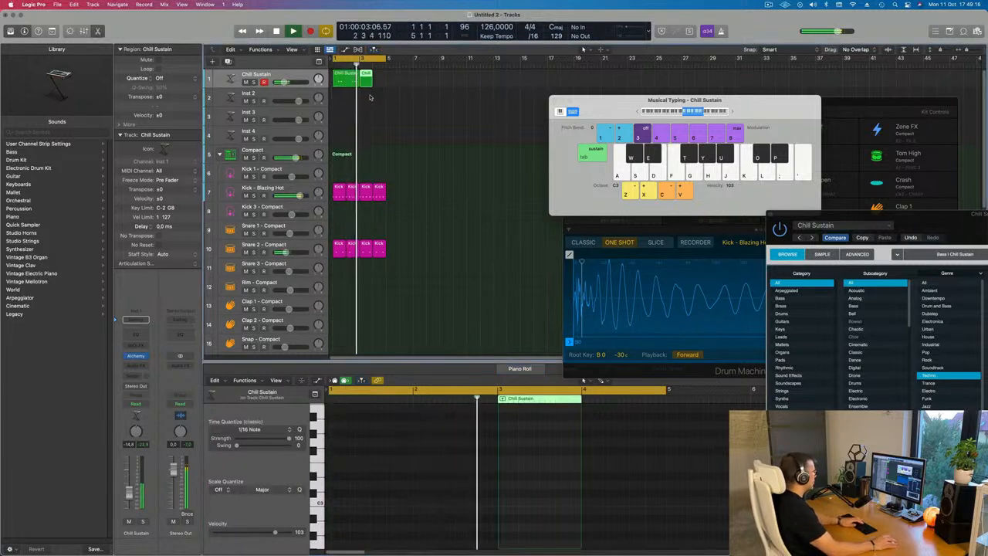
key(Delete)
click(346, 81)
key(super+r)
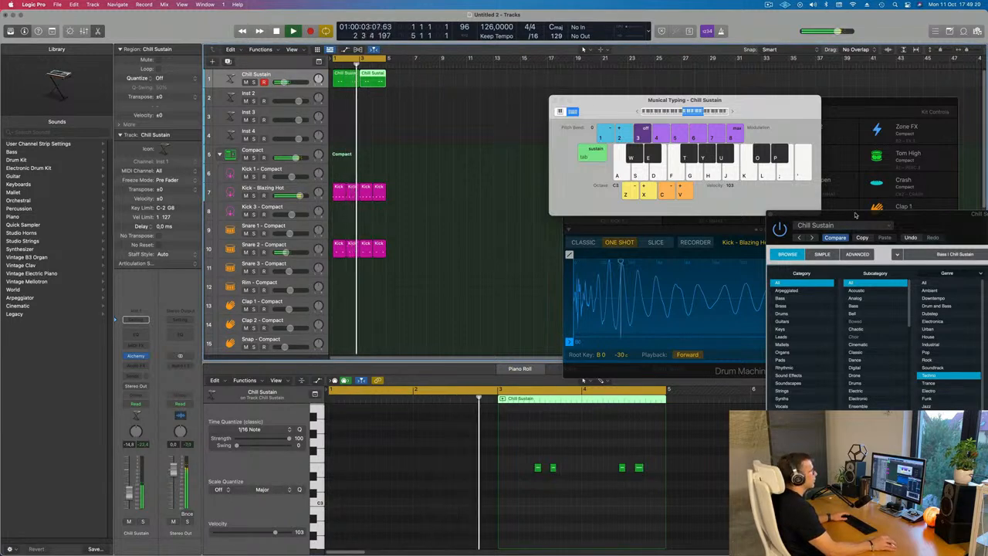
Bring the Alchemy window into view and load the Classic Choir preset
drag(855, 217, 456, 74)
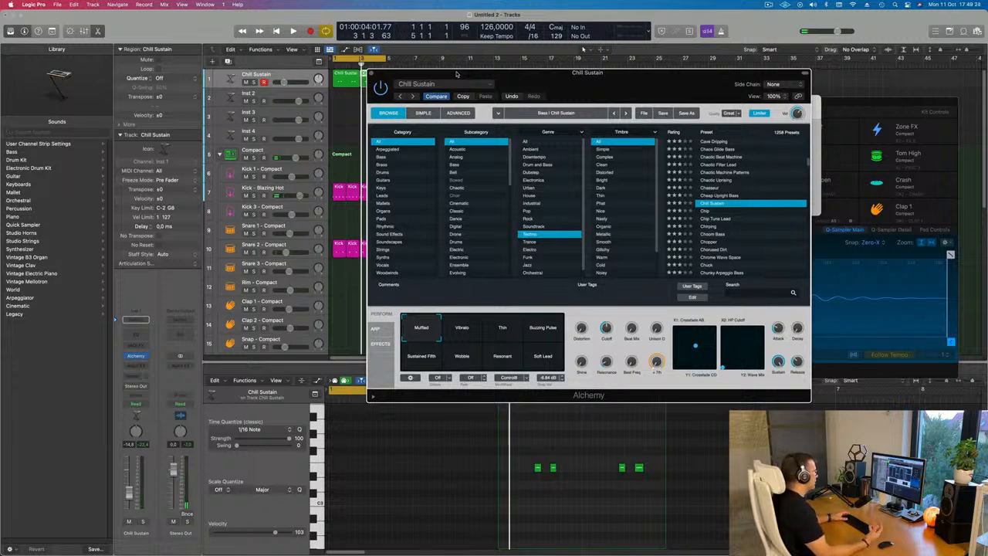
drag(623, 82, 612, 117)
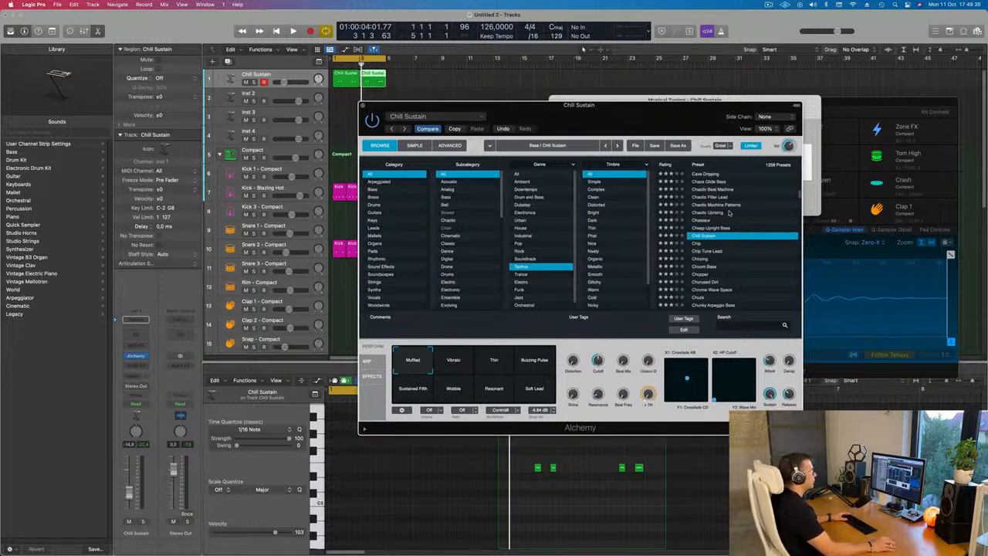
scroll(729, 214, down, 5)
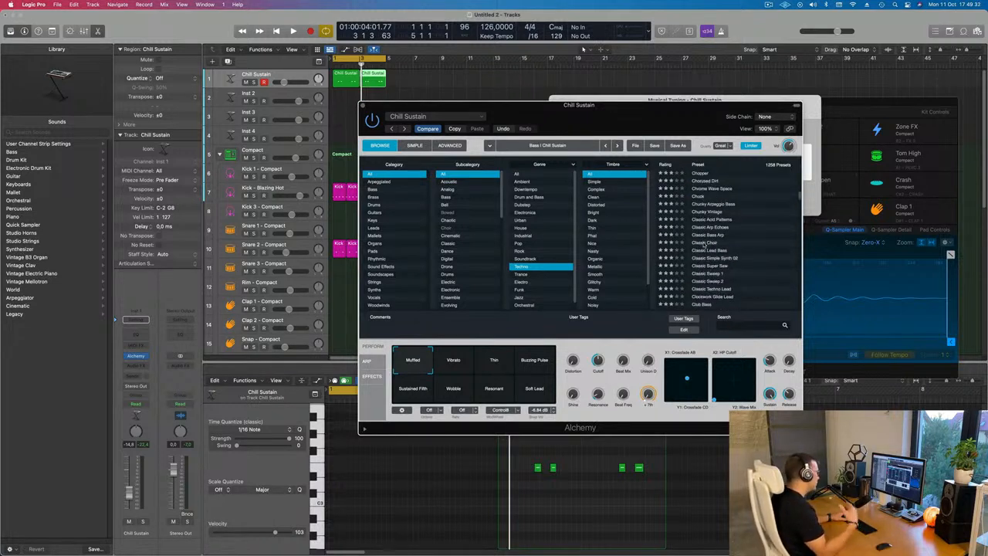
click(703, 244)
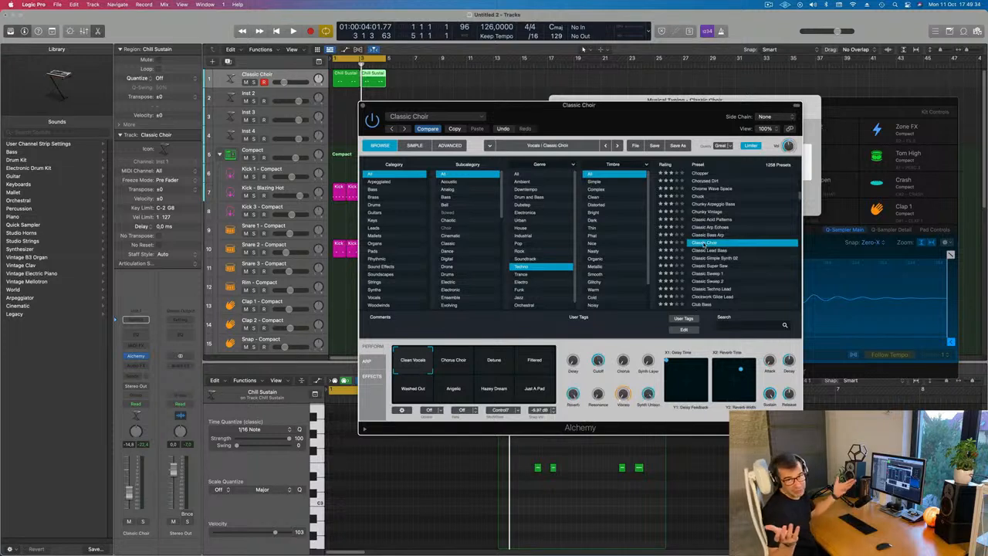
Load the Darker Forest preset and start playback
scroll(703, 244, down, 10)
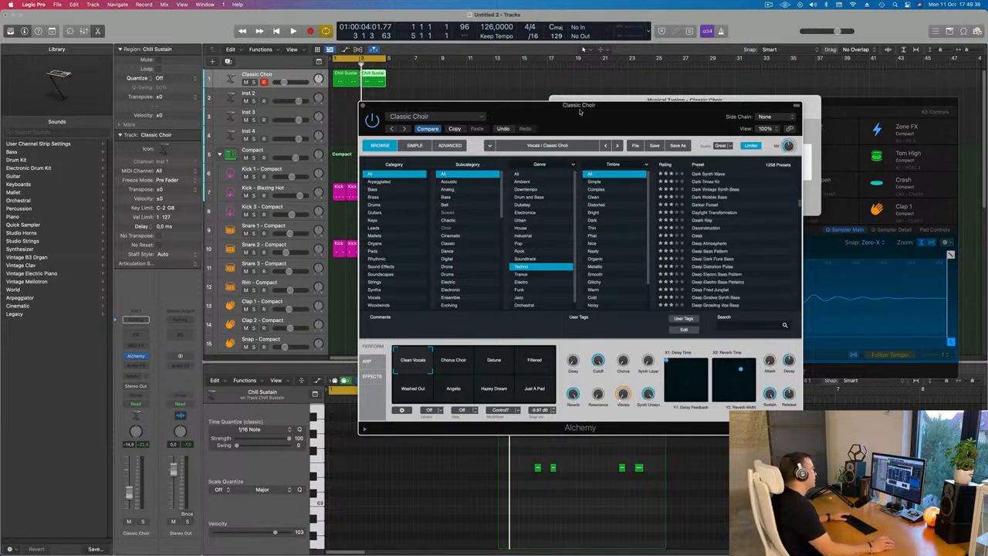
drag(580, 111, 614, 130)
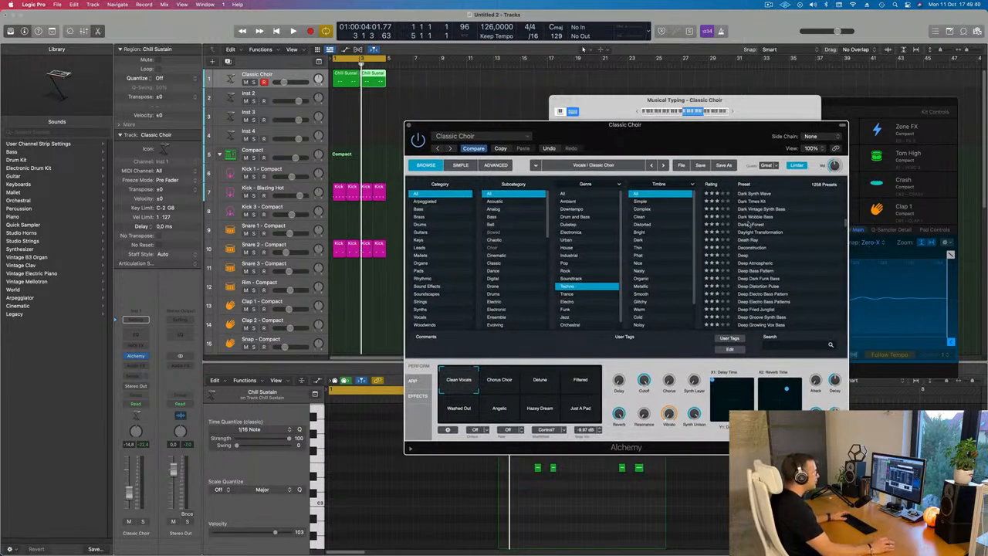
key(space)
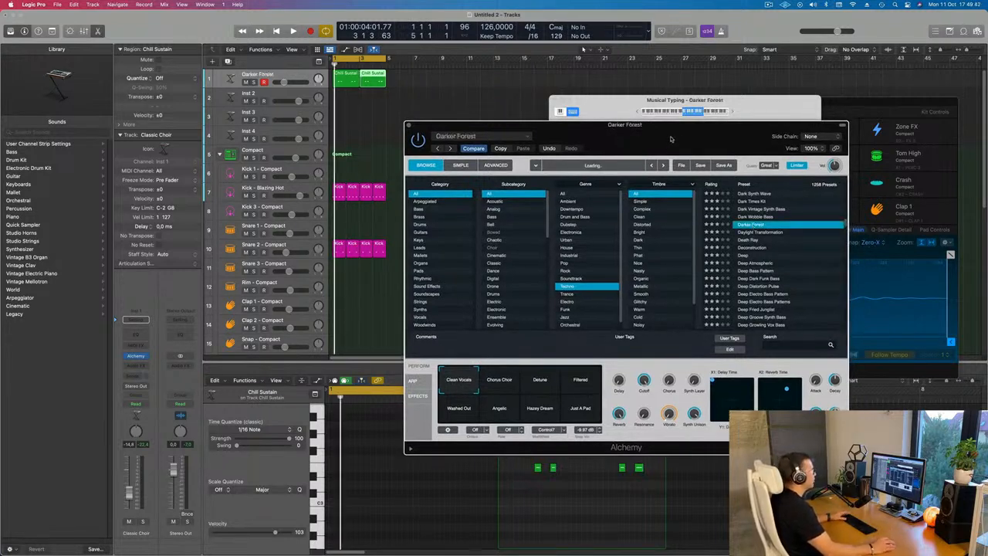
drag(670, 139, 624, 149)
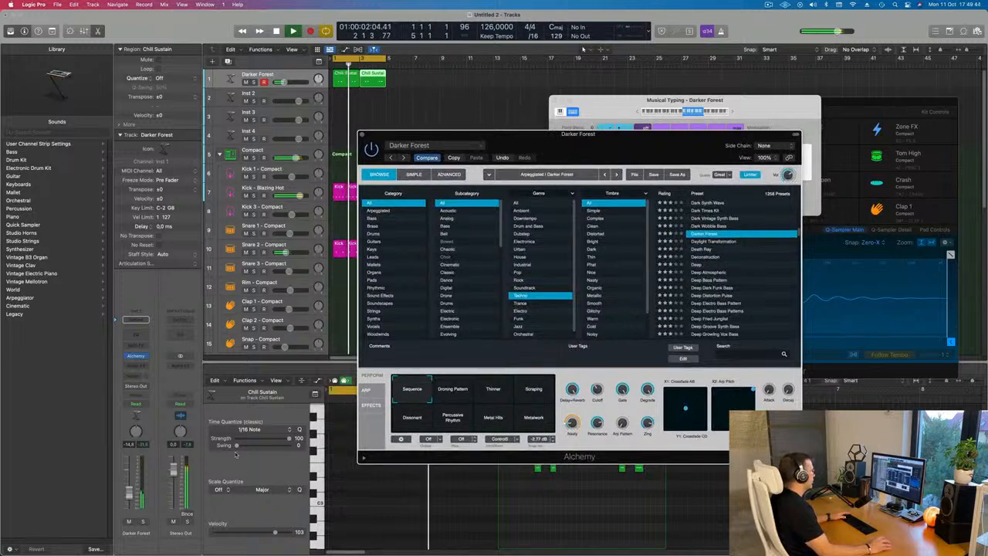
Audition Darker Forest's Droning Pattern, Dissonant, Metal Hits and Percussive Rhythm variations
click(457, 399)
click(505, 393)
click(456, 390)
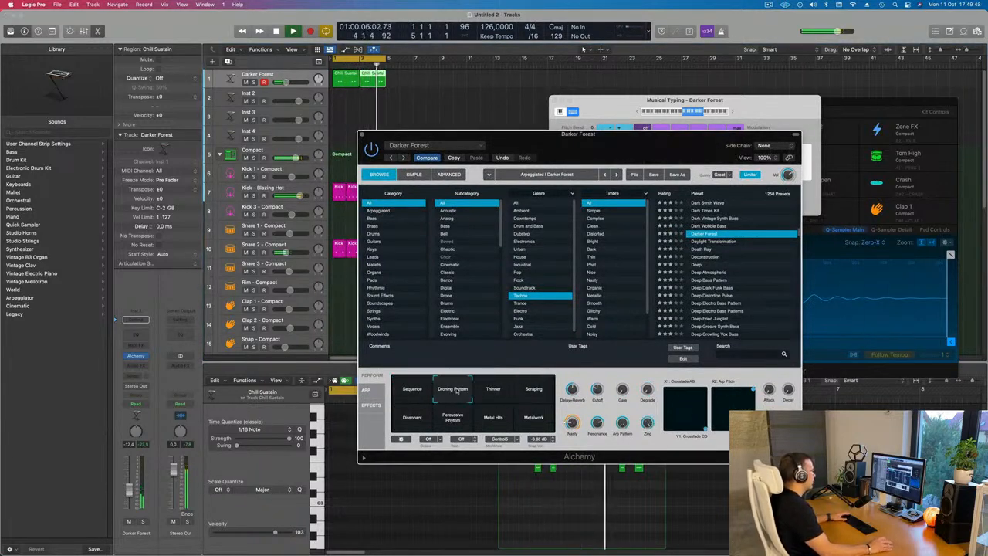
click(409, 427)
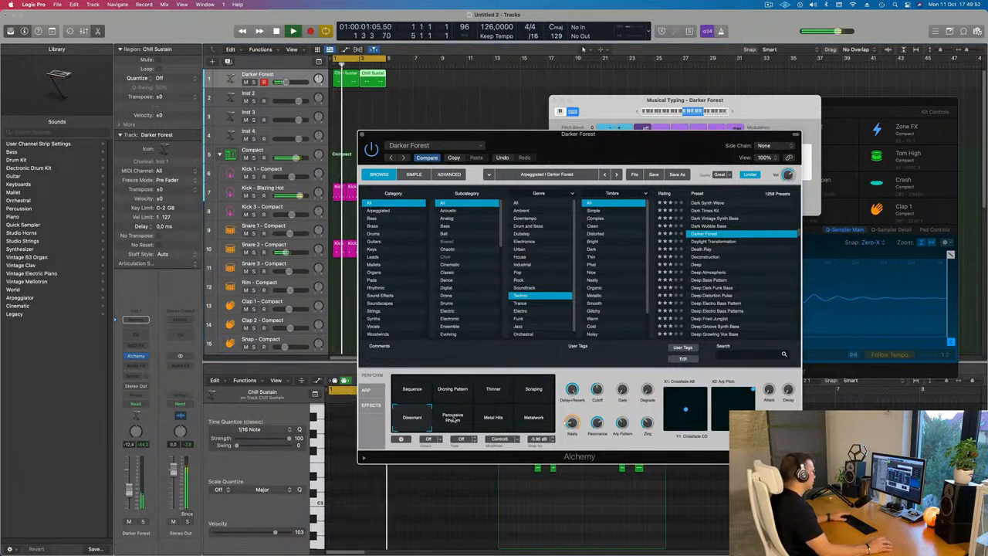
click(494, 422)
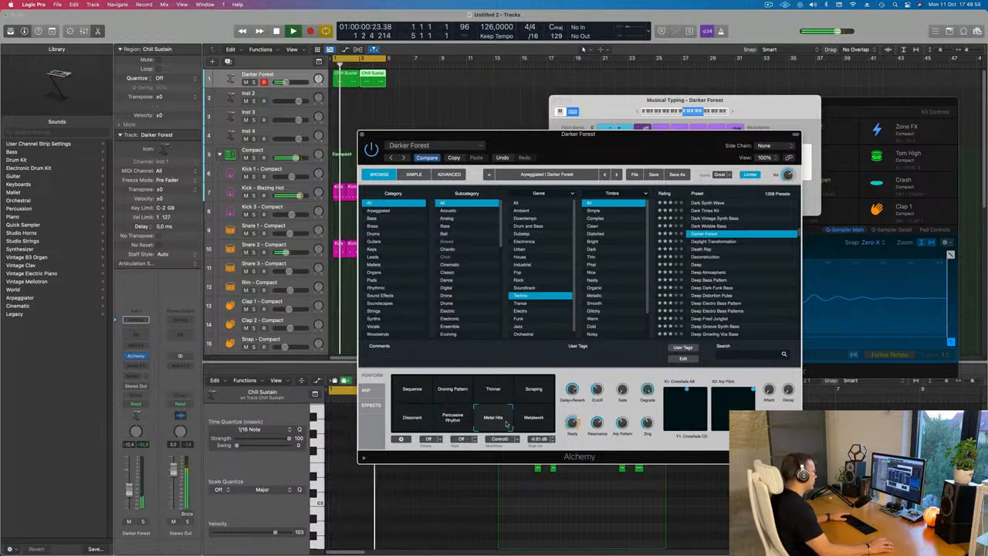
click(448, 420)
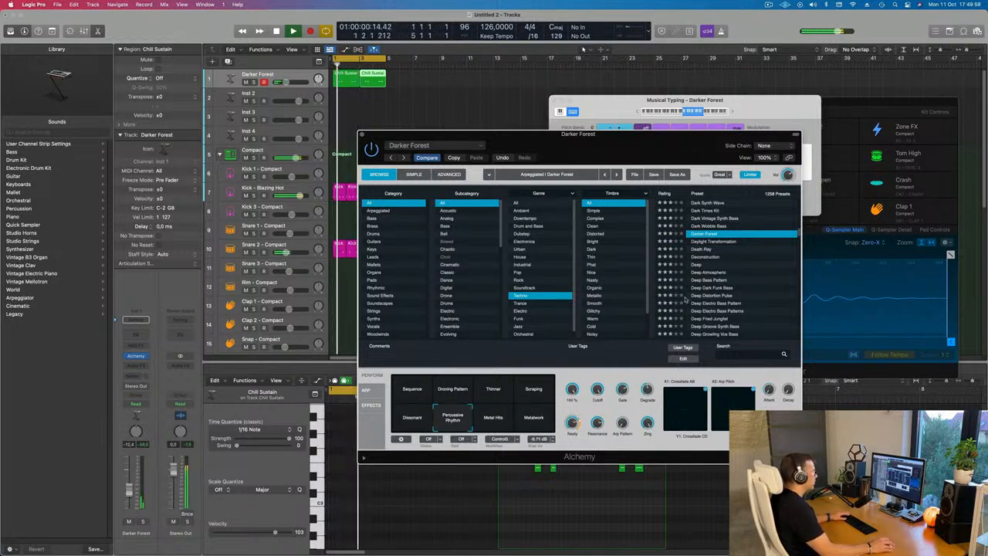
Load the Deep preset and try its Brighter and + Fifth variations
scroll(723, 271, down, 3)
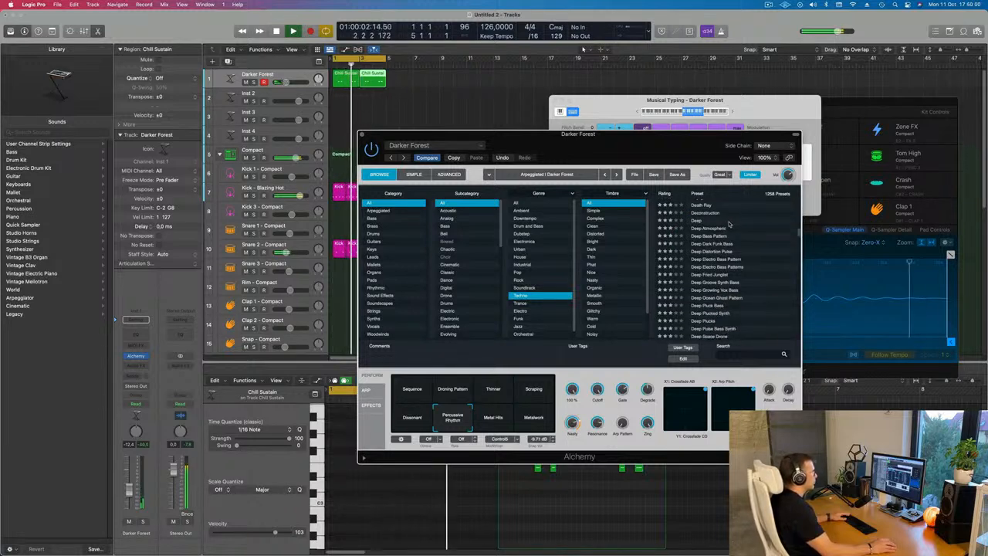
click(702, 220)
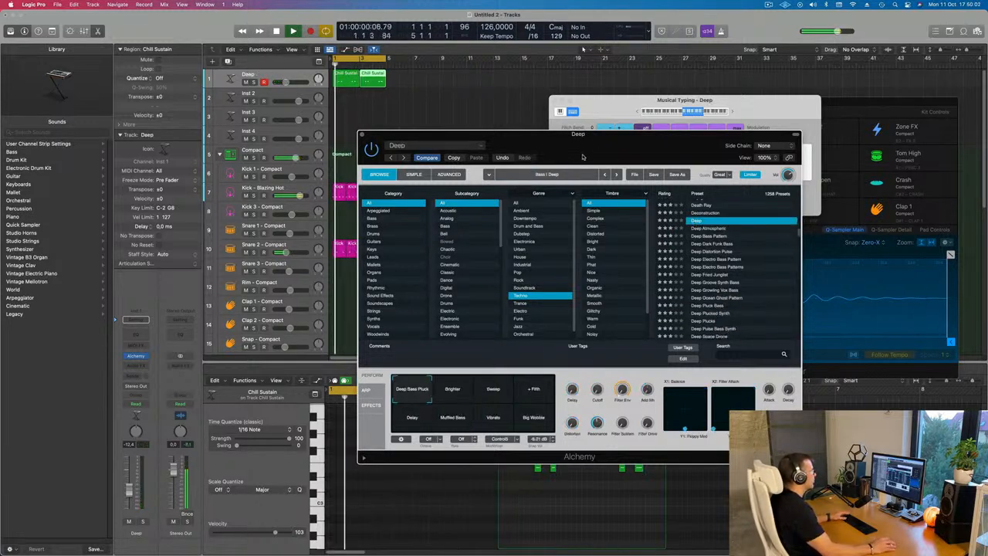
drag(586, 145, 553, 200)
click(388, 446)
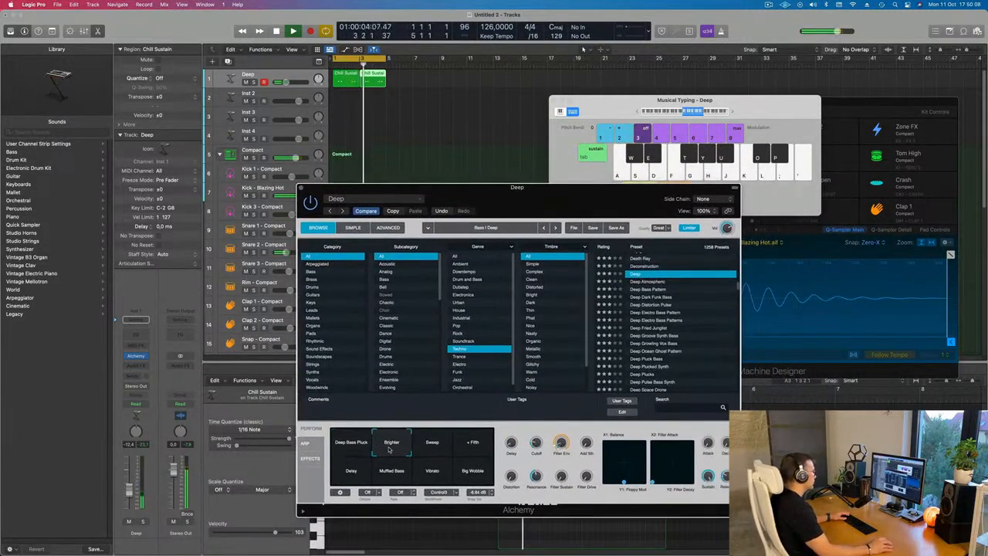
click(473, 444)
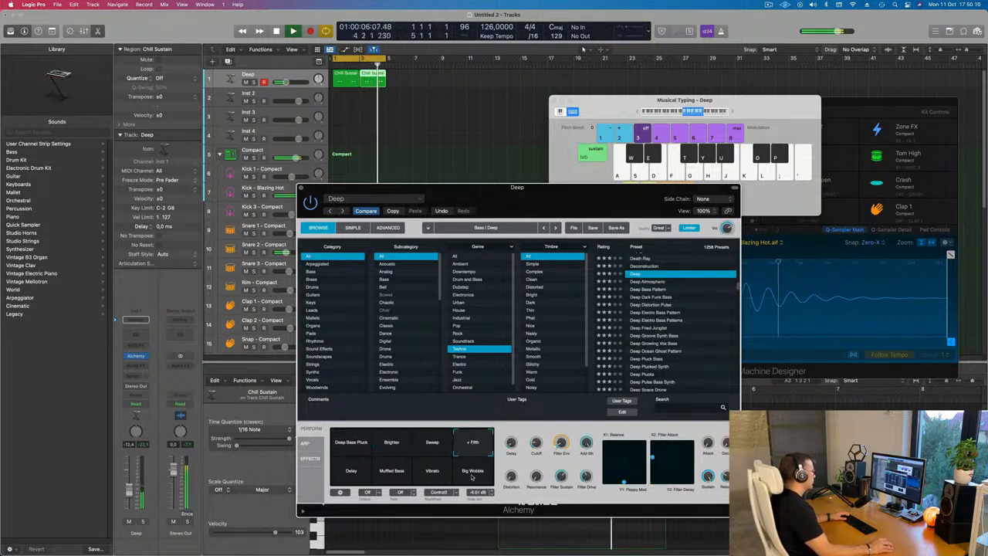
Audition the Deep Sweep Lead, Deep Techno Bass and Deep Thump Bass presets
scroll(658, 333, down, 5)
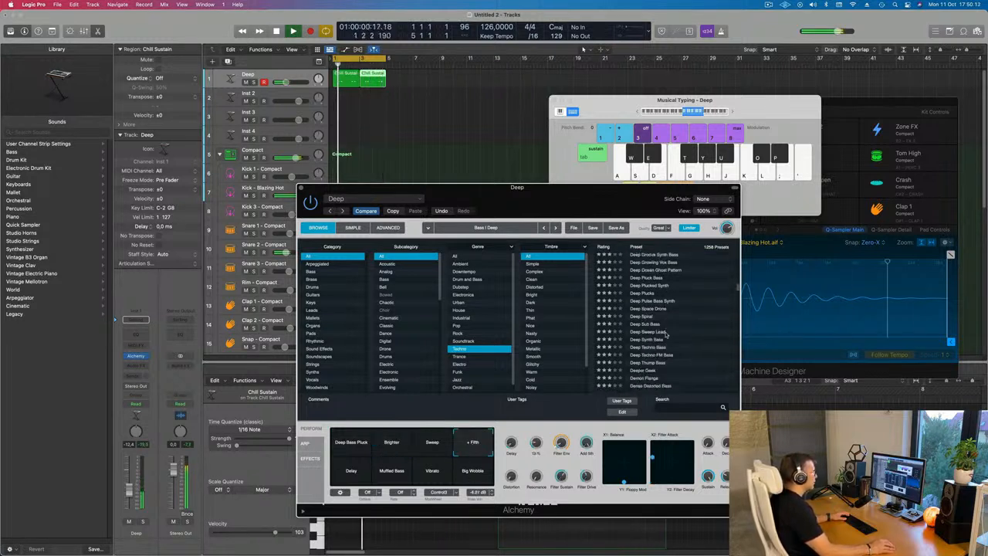
click(643, 332)
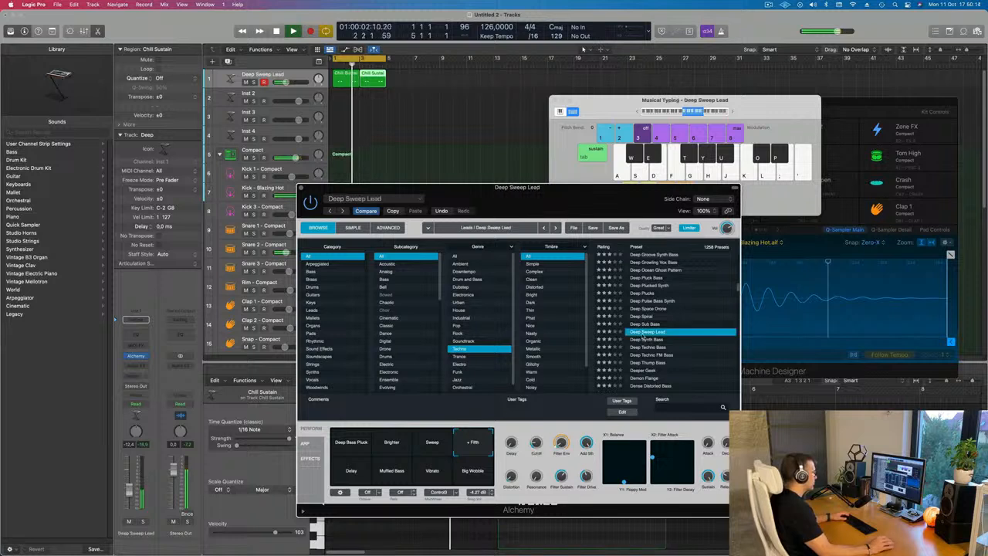
scroll(693, 327, down, 3)
click(660, 312)
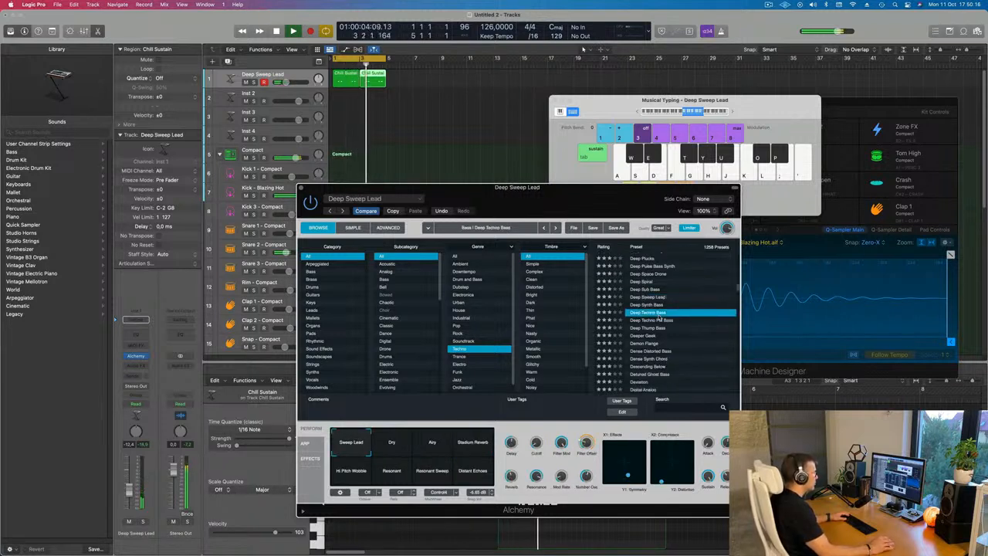
scroll(702, 332, down, 2)
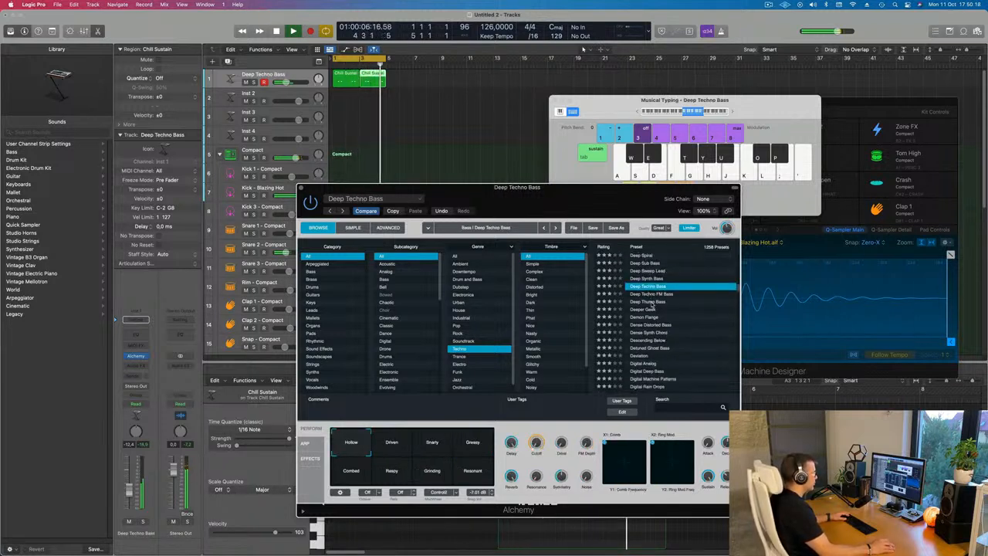
click(652, 302)
Audition the Digital Analog, Digital Rainfall and Dubstep Drum Set presets
scroll(703, 319, down, 1)
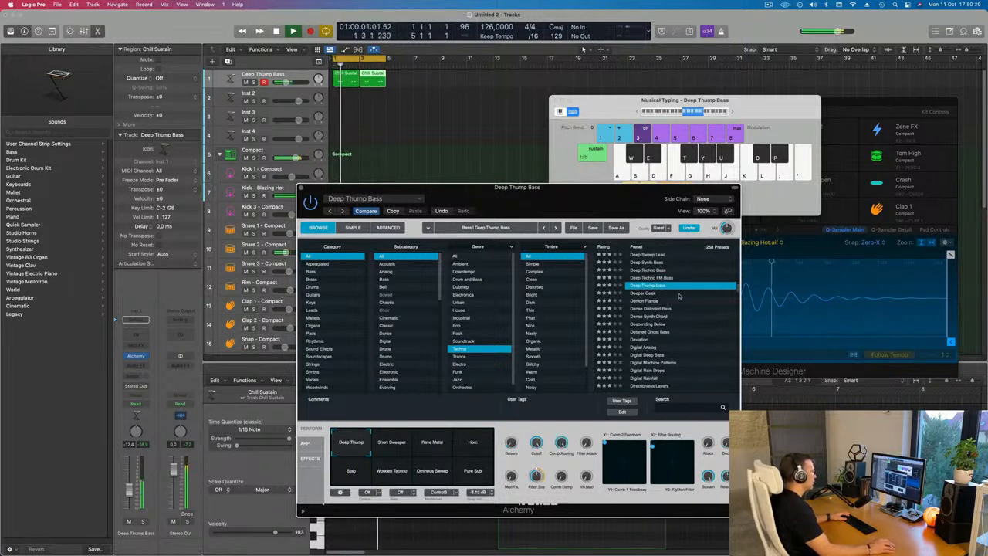
scroll(683, 309, down, 2)
click(698, 318)
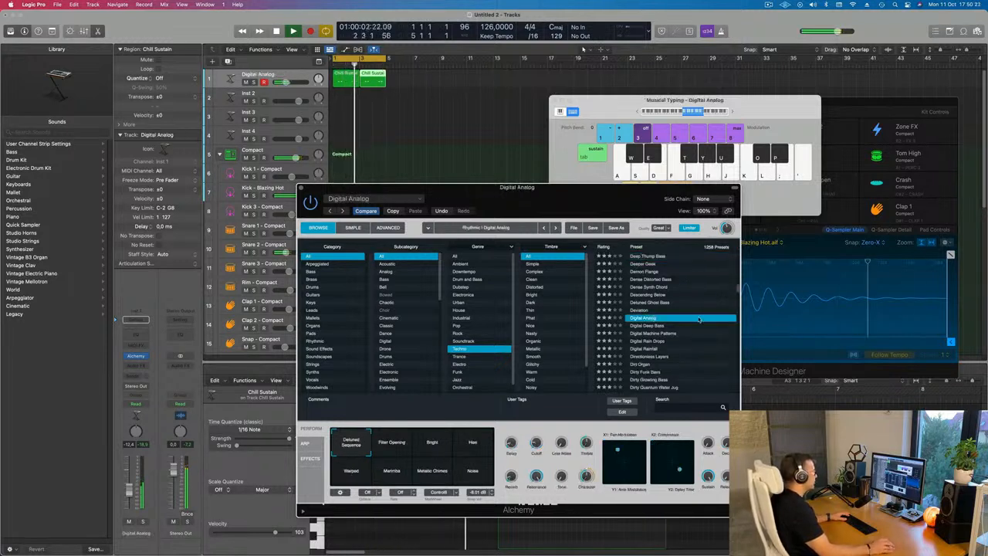
scroll(698, 318, down, 2)
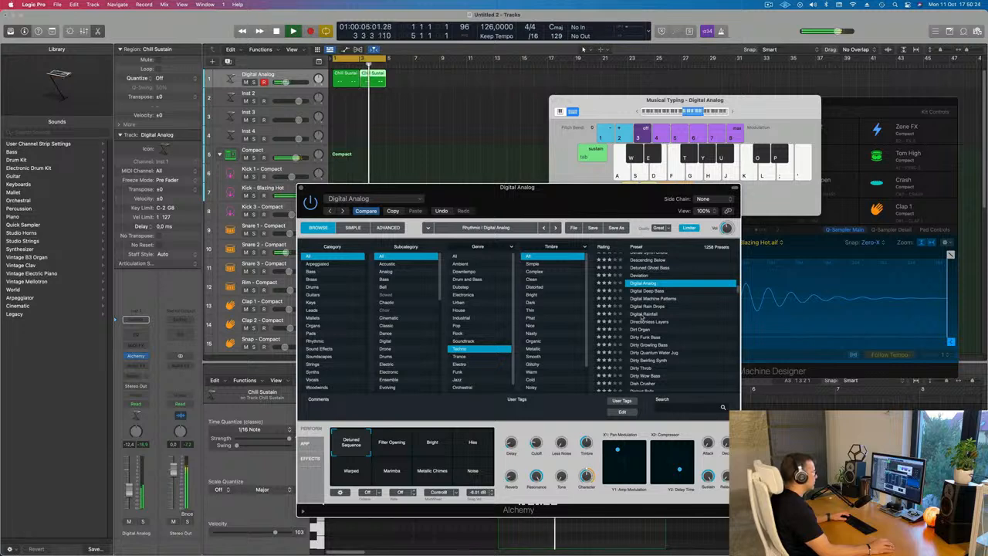
click(637, 314)
scroll(702, 320, down, 8)
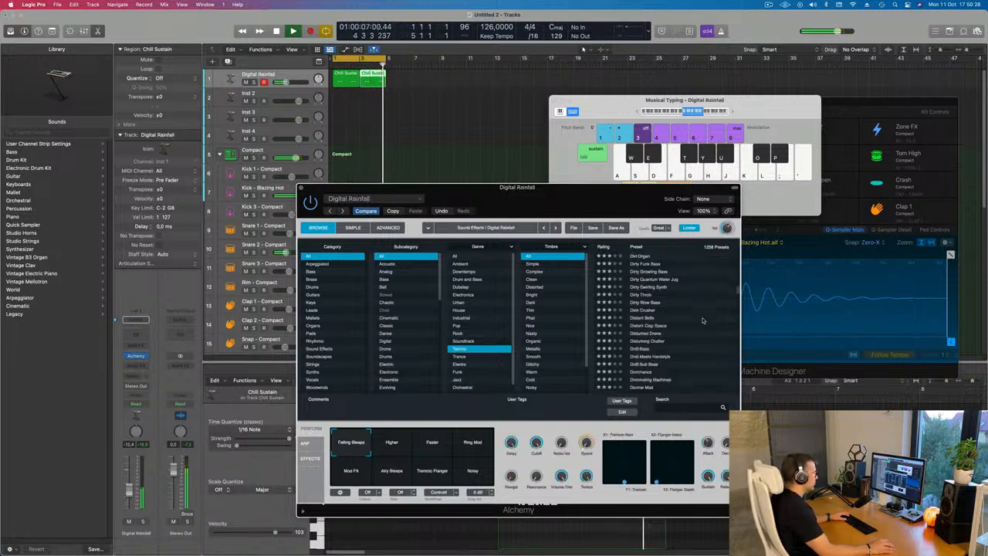
scroll(702, 321, down, 2)
scroll(662, 357, down, 5)
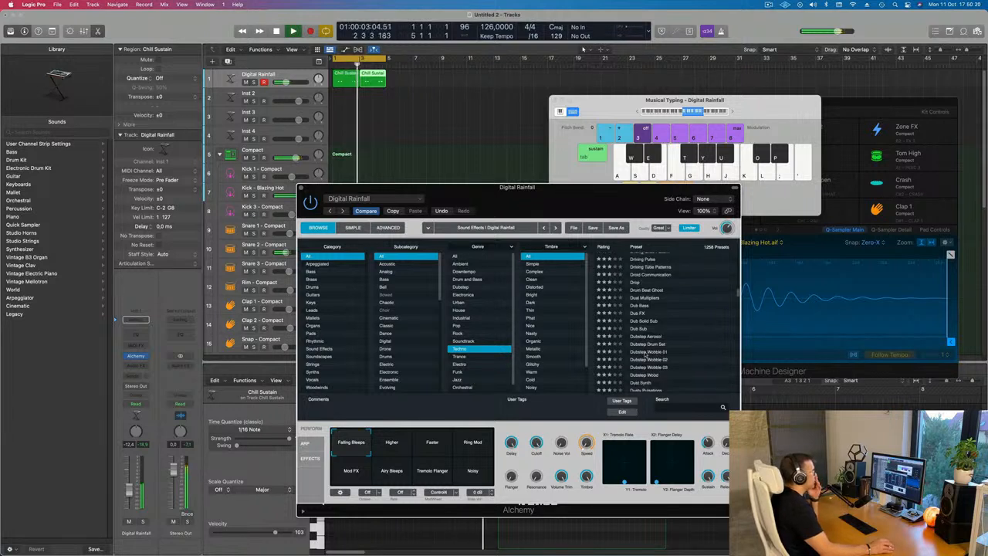
click(686, 343)
Load the Echo Percussion Patterns preset on the synth track
scroll(686, 341, down, 8)
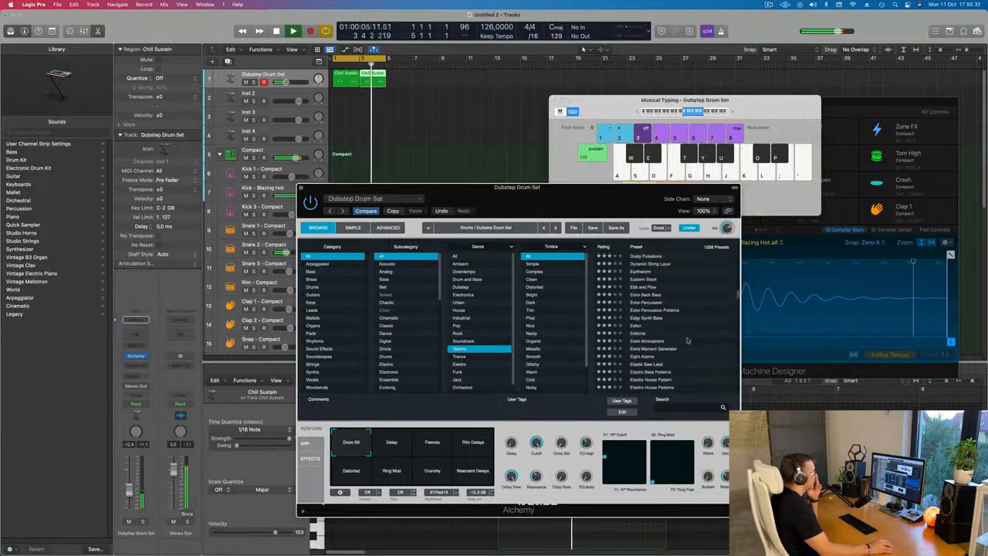
click(647, 310)
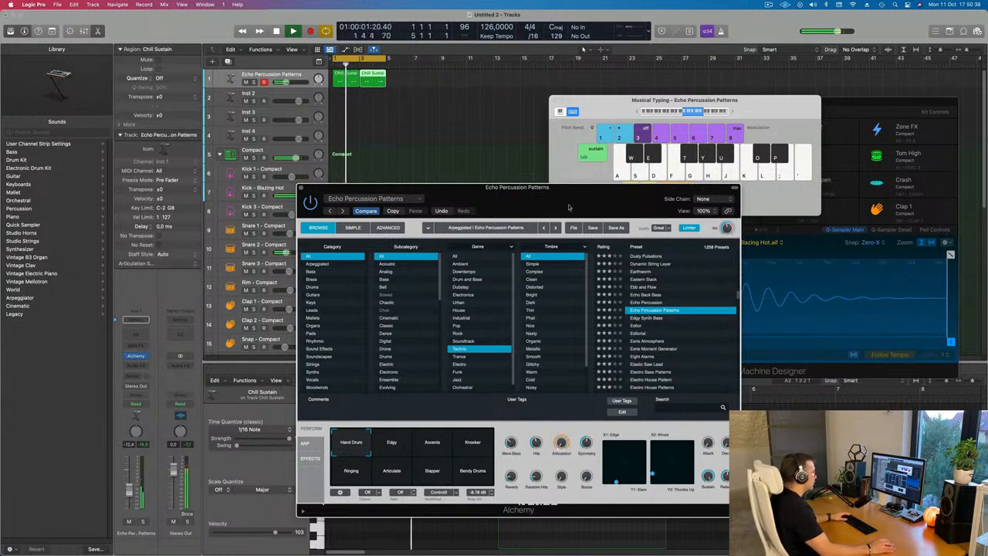
drag(569, 206, 648, 168)
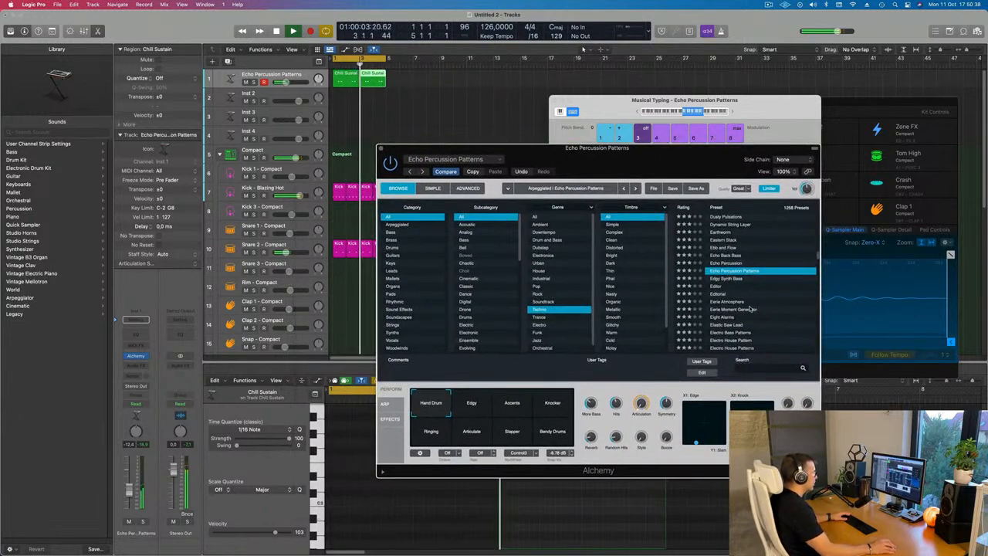
Filter the Techno preset list by the Noisy timbre
scroll(748, 301, down, 1)
scroll(762, 279, down, 8)
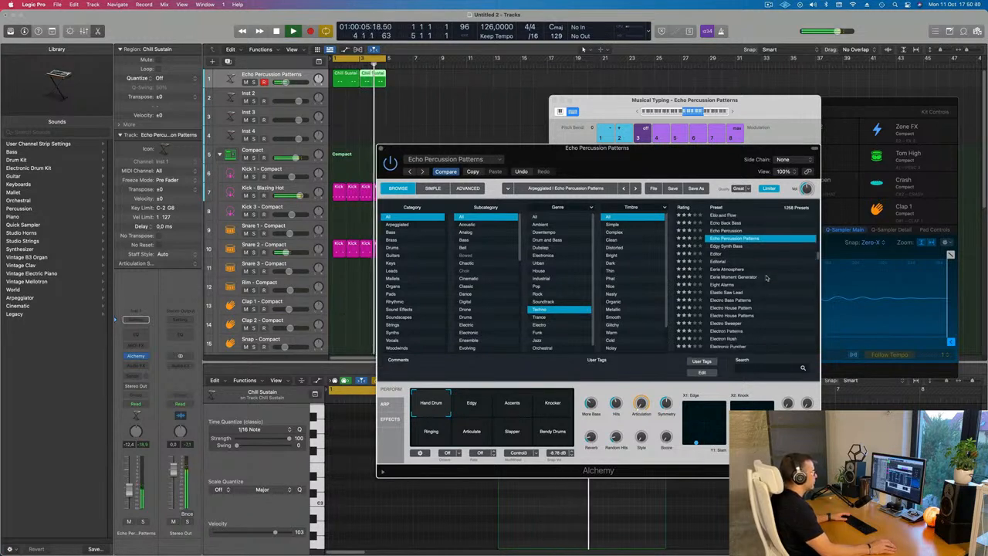
scroll(764, 298, down, 2)
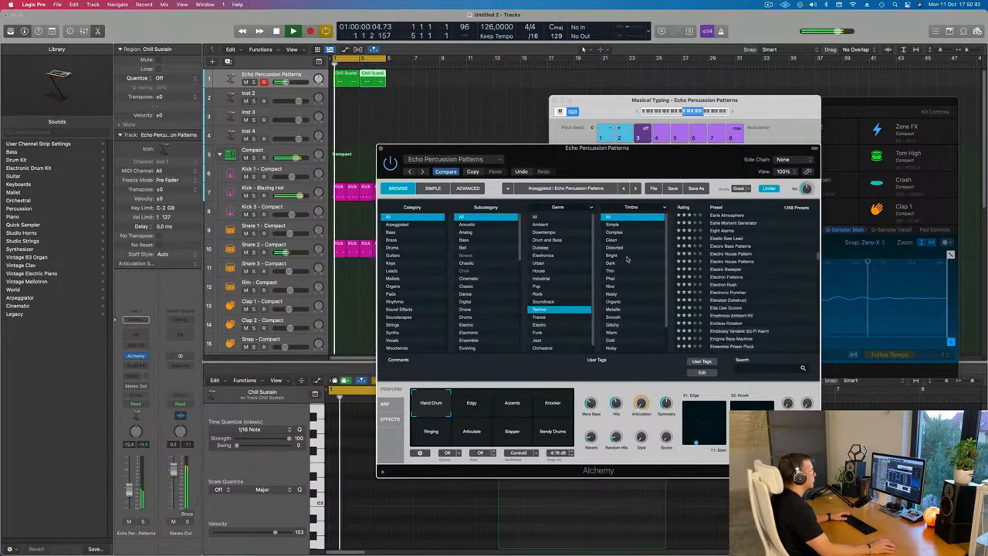
scroll(631, 265, down, 1)
scroll(635, 282, down, 3)
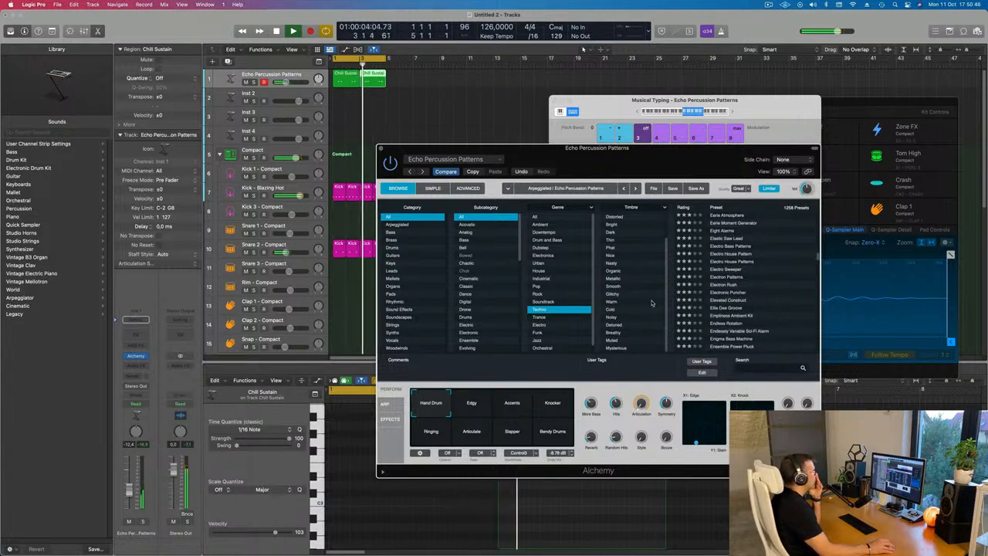
click(610, 318)
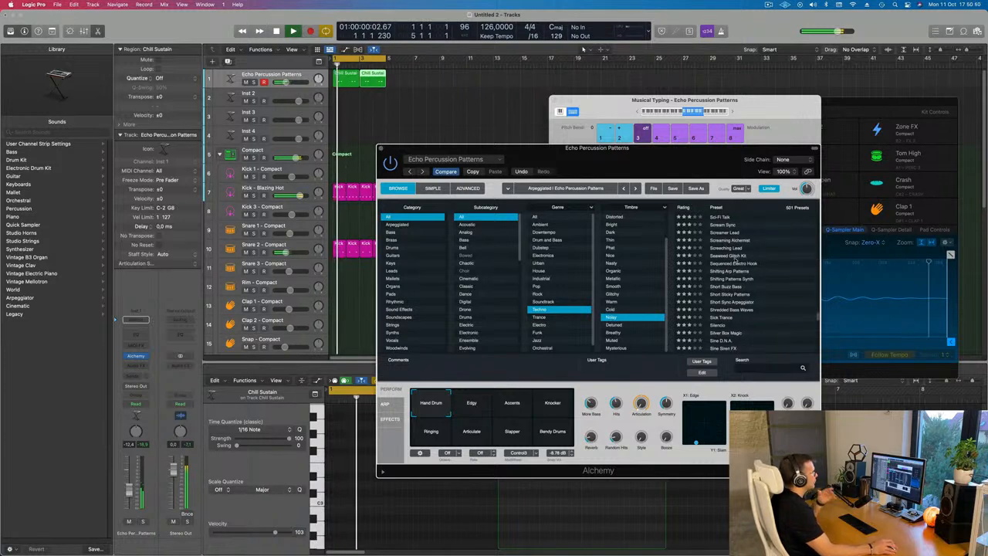
Audition the Seaweed Glitch Kit and Short Sticky Patterns presets, then load the Sine D.N.A. preset
click(735, 257)
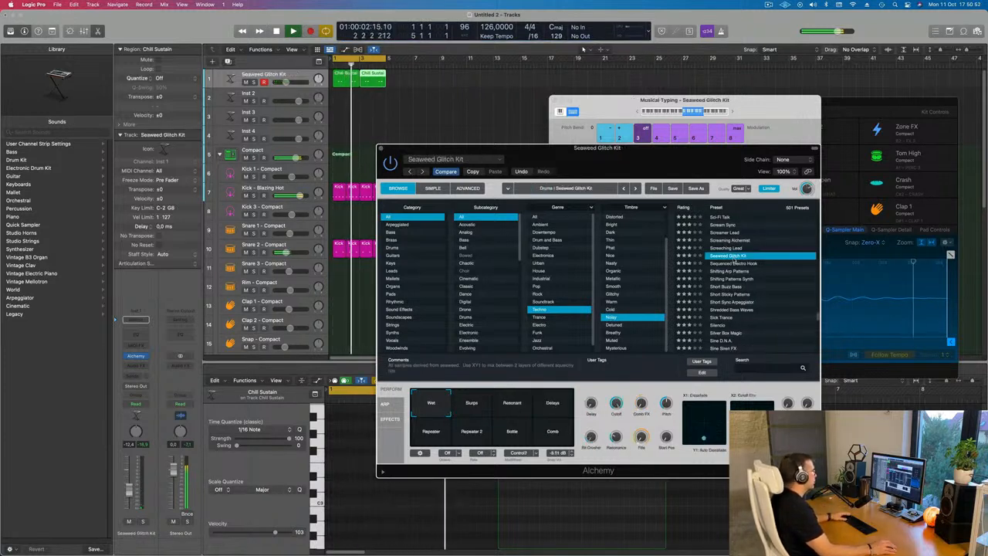
scroll(734, 283, down, 2)
click(731, 275)
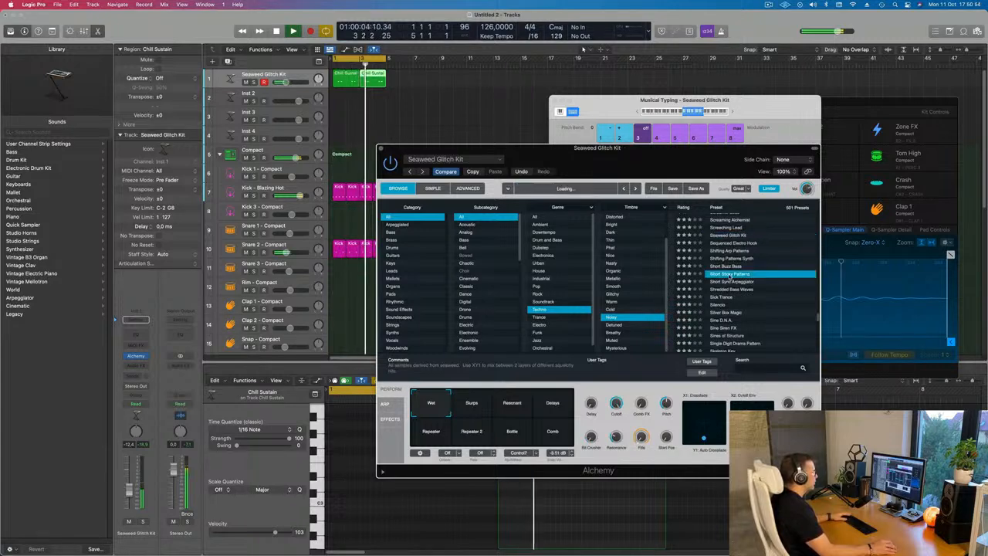
scroll(732, 285, down, 3)
click(725, 289)
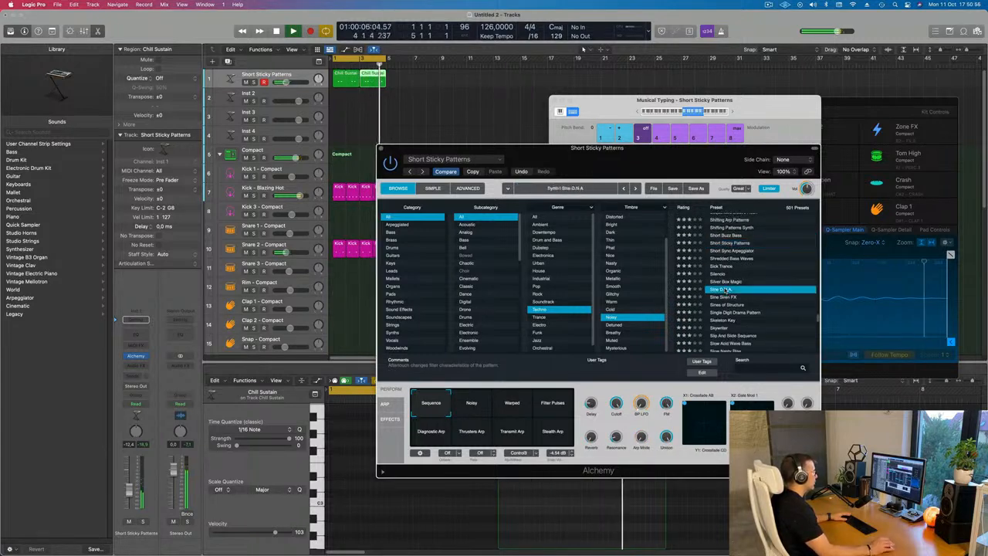
Try the Jug, Fuzzy Jug, Fuzzy Glass, Buzzy and Dark performance pads of Sine D.N.A., settling on Dark, and close Alchemy
drag(677, 164, 723, 164)
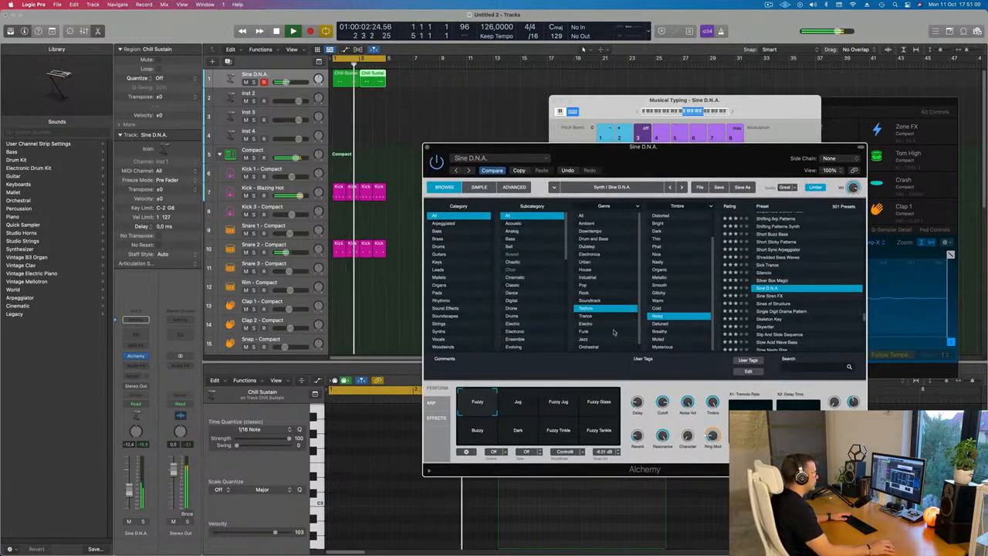
click(513, 409)
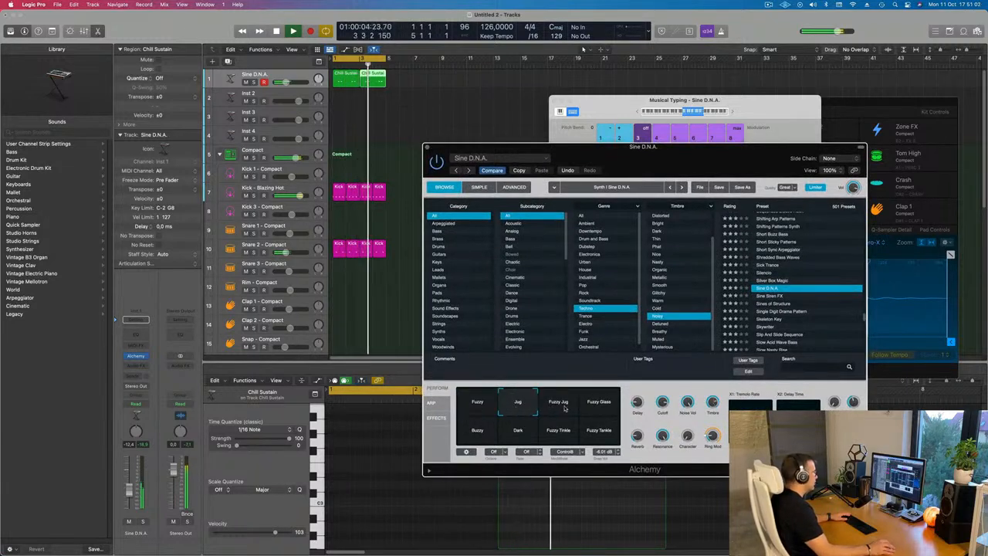
click(564, 410)
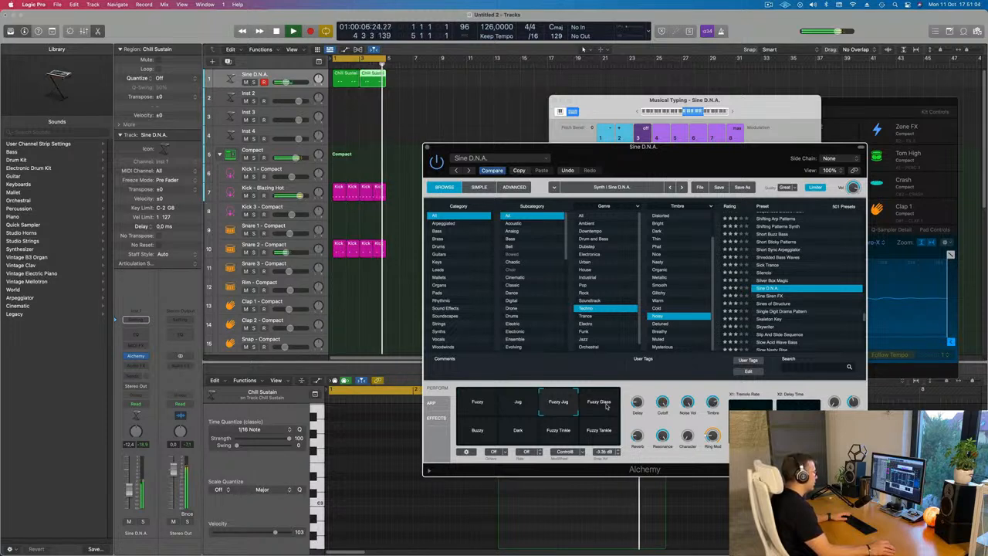
click(605, 406)
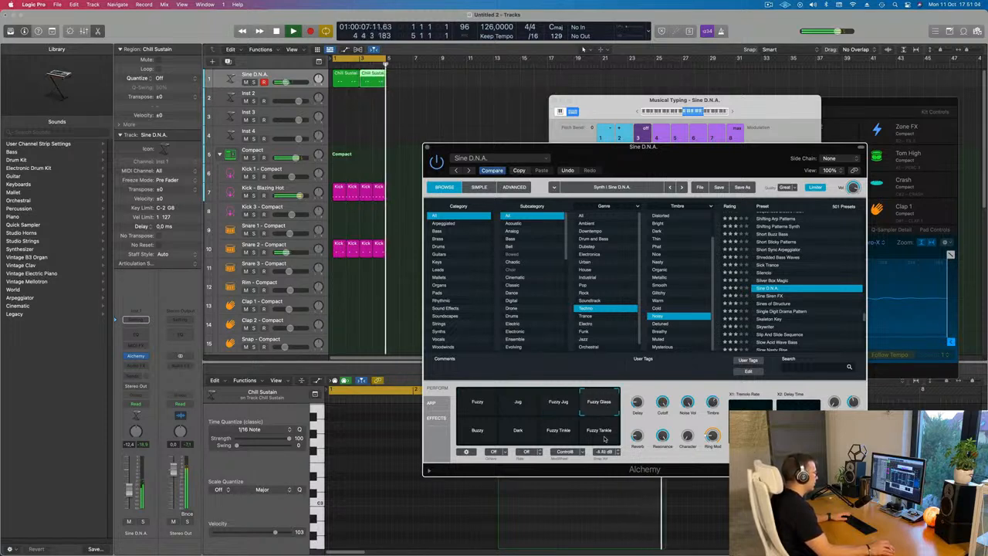
click(475, 434)
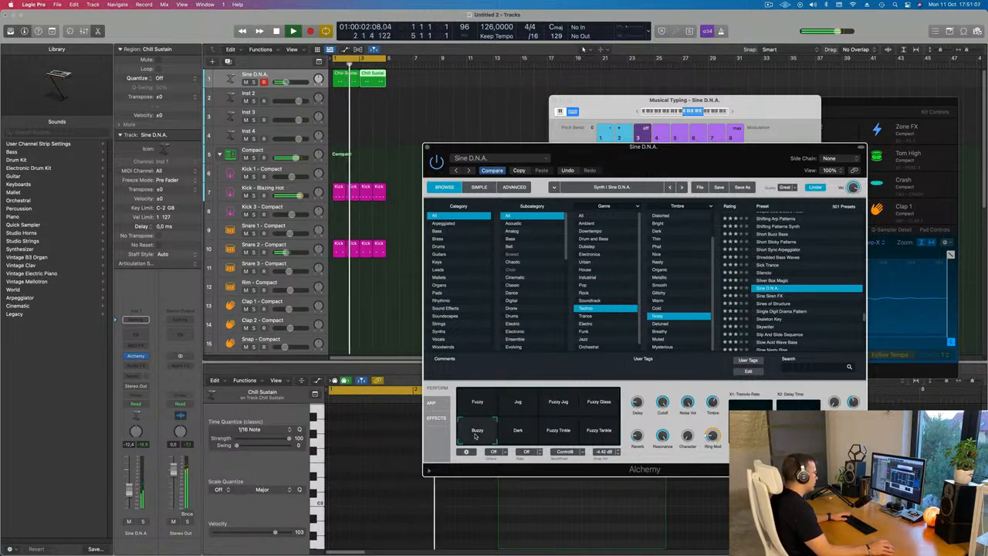
click(522, 434)
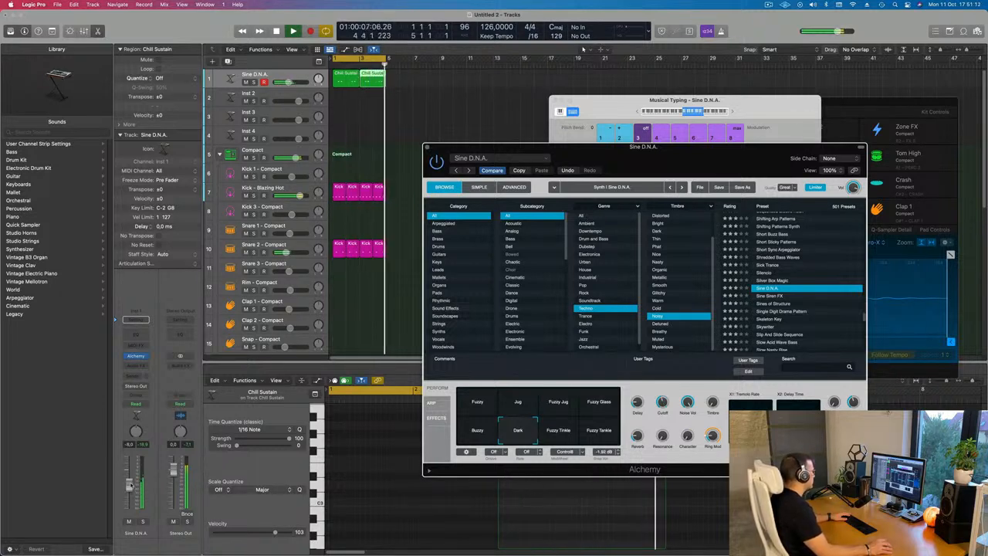
drag(576, 145, 469, 217)
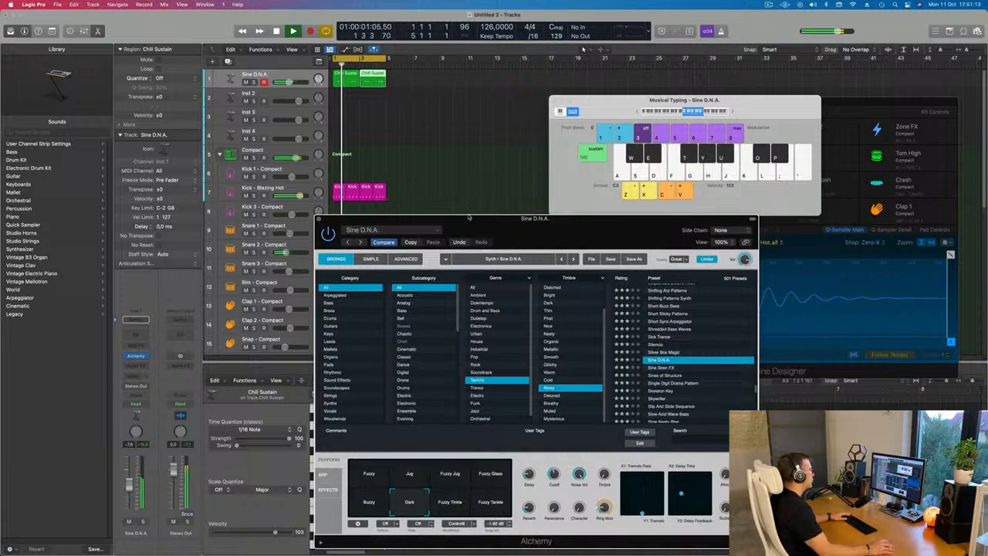
click(318, 219)
Copy the ride pattern region onto the Tom Mid track
scroll(453, 209, down, 10)
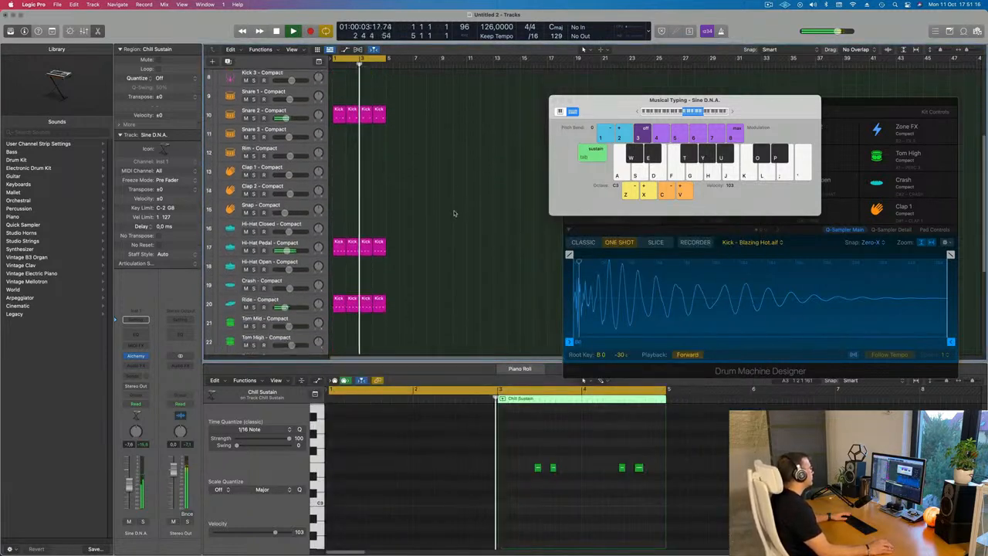
scroll(453, 213, down, 5)
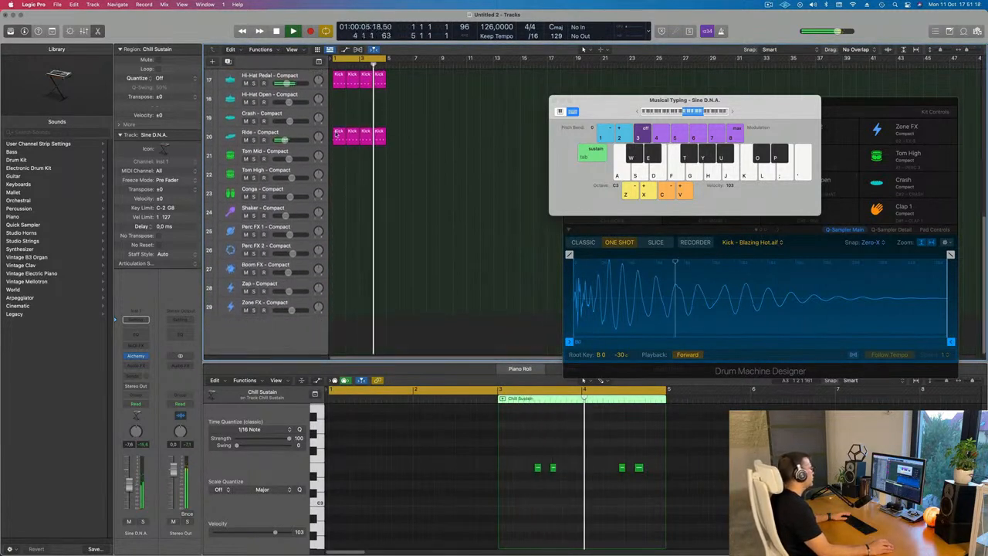
click(338, 136)
drag(337, 136, 339, 157)
drag(324, 544, 317, 542)
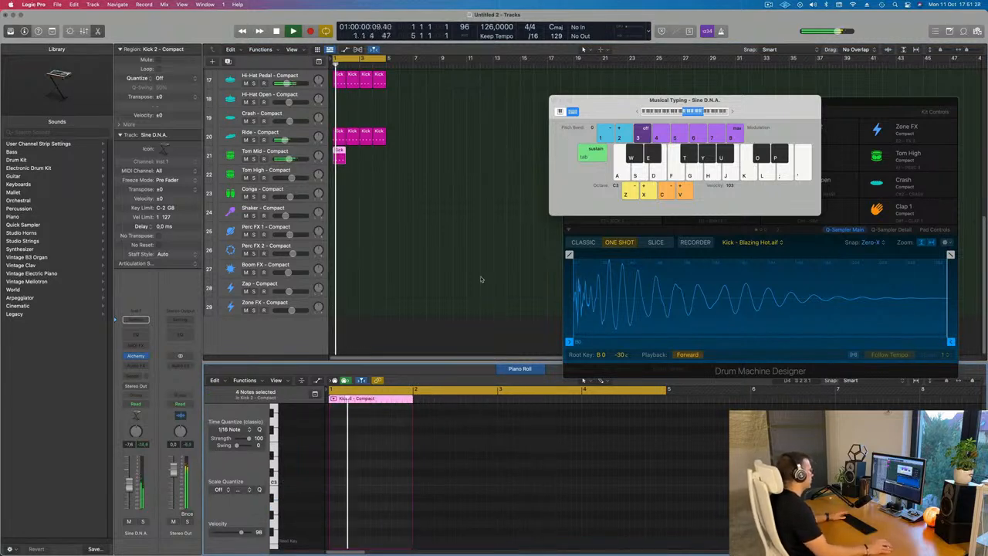
Nudge the later notes of the Tom Mid region forward and delete two of its notes while looping playback
scroll(362, 476, down, 3)
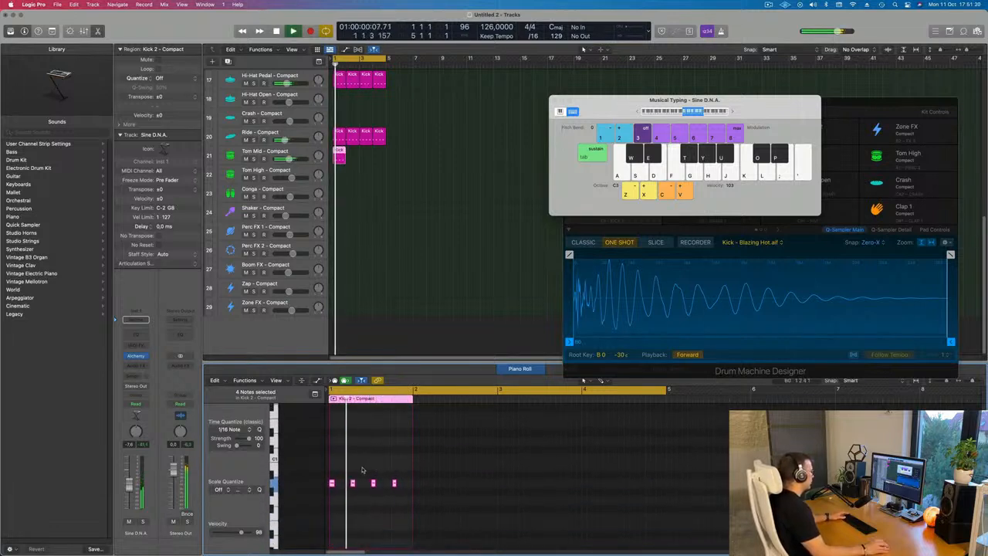
shift+click(395, 484)
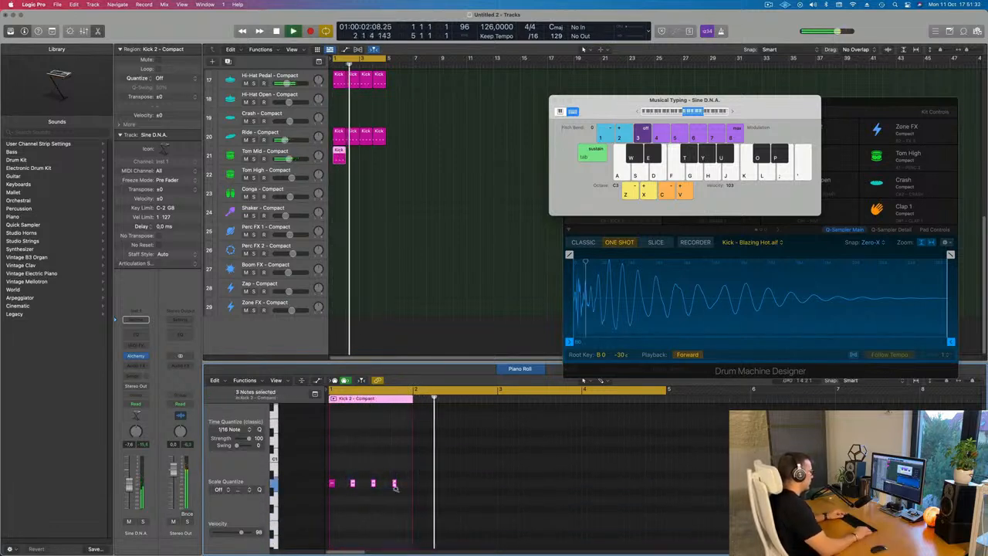
key(alt+Right)
key(space)
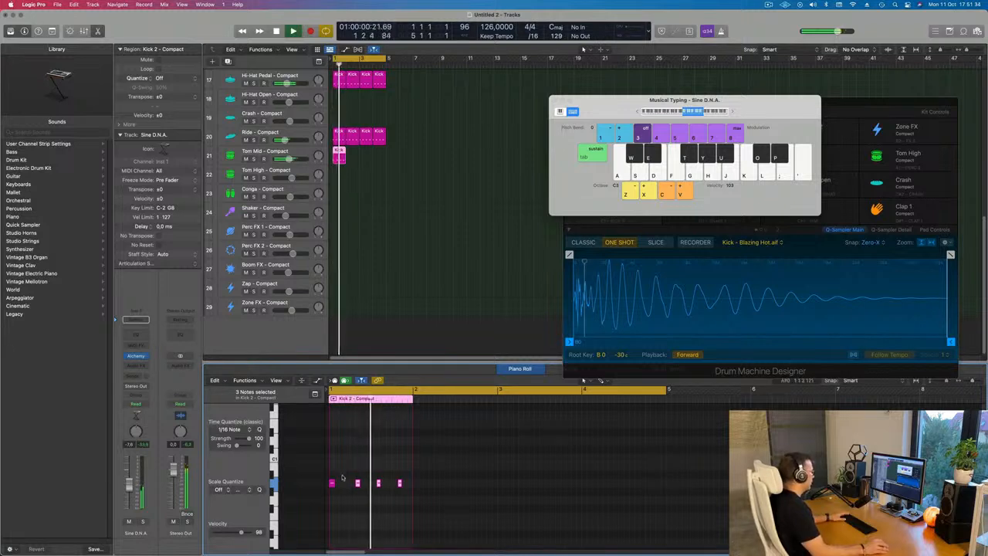
click(332, 483)
key(space)
key(space)
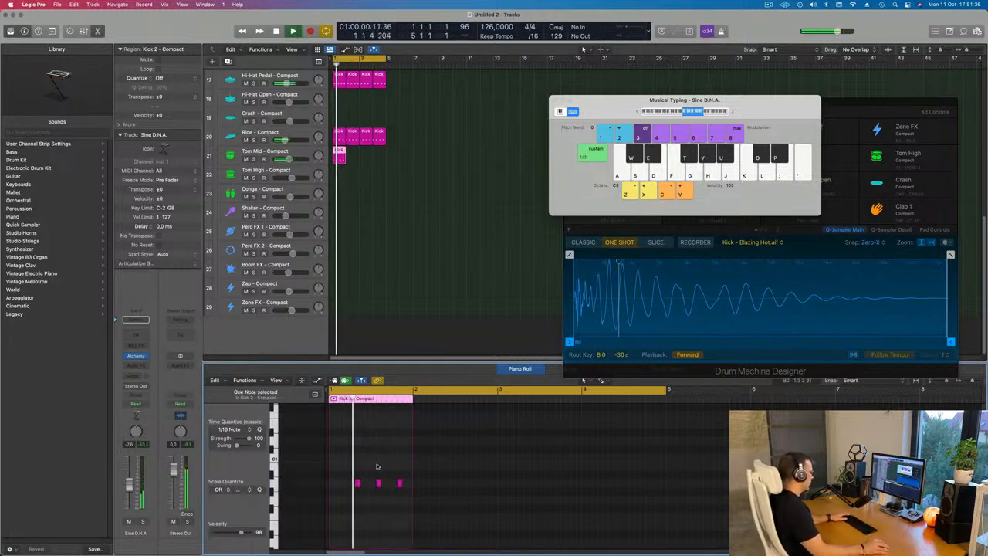
key(Delete)
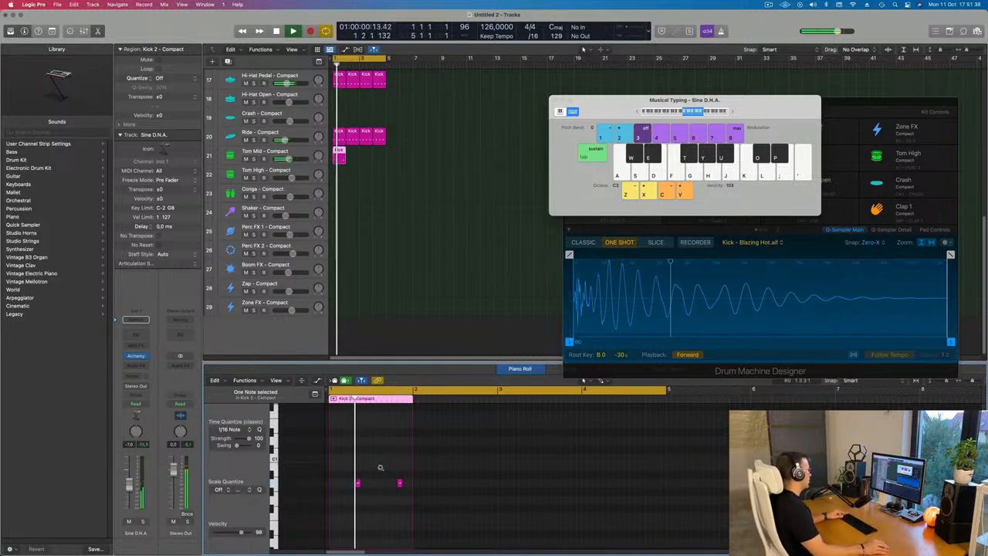
Repeat the Tom Mid region three times so it fills four bars
scroll(382, 466, up, 3)
scroll(383, 467, down, 2)
key(space)
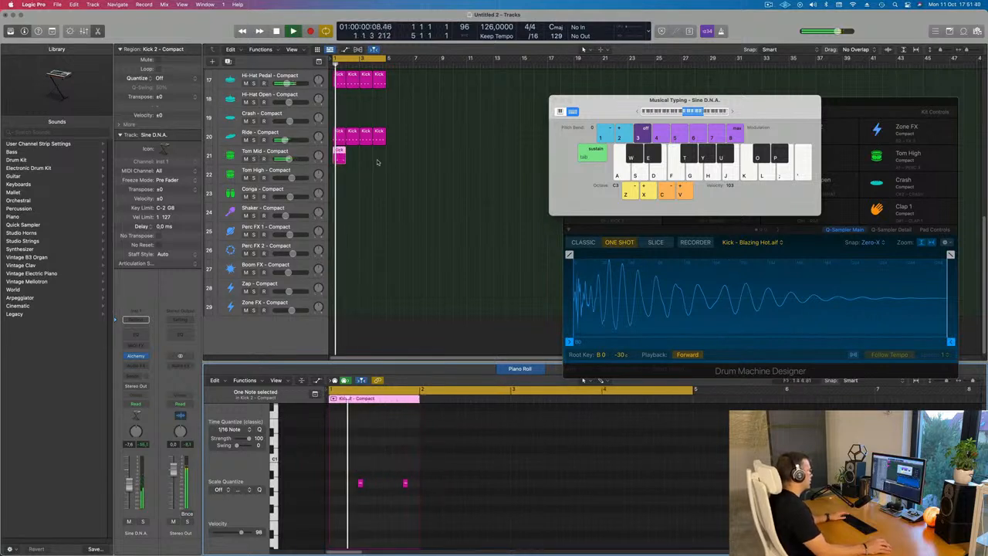
drag(377, 162, 319, 160)
key(super+r)
key(super+r)
key(super+r)
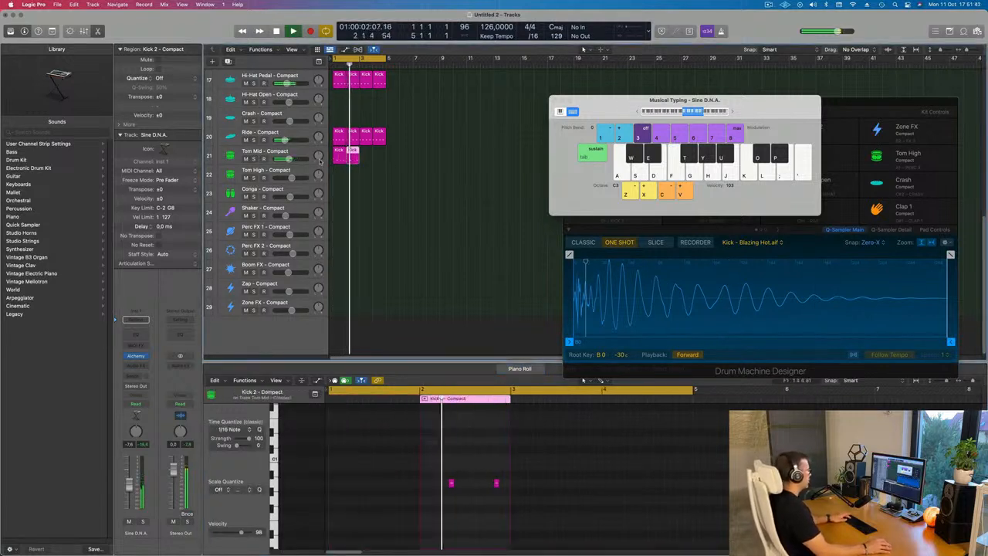
Move the four tom regions from the Tom Mid track to the Tom High track
click(443, 160)
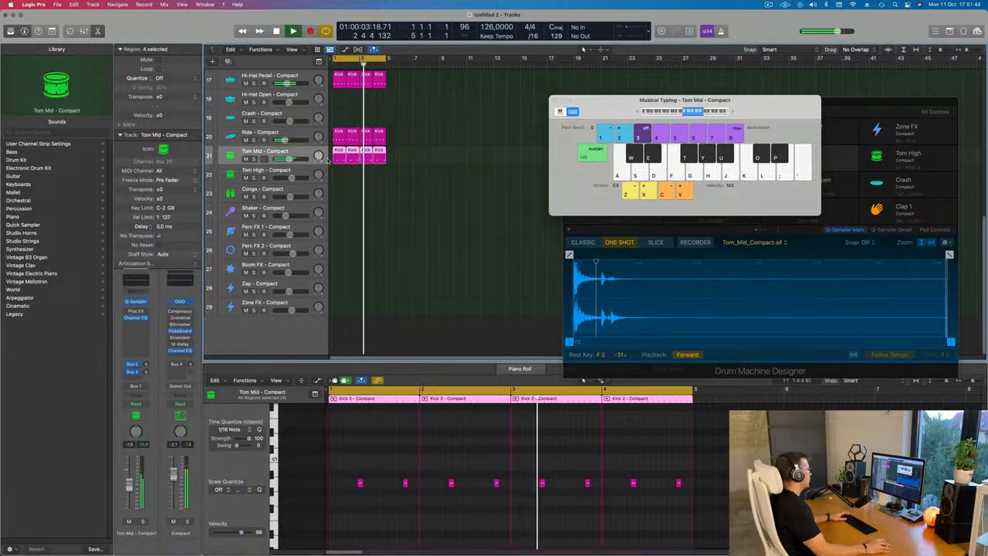
key(space)
drag(396, 170, 341, 176)
click(343, 197)
key(super+Left)
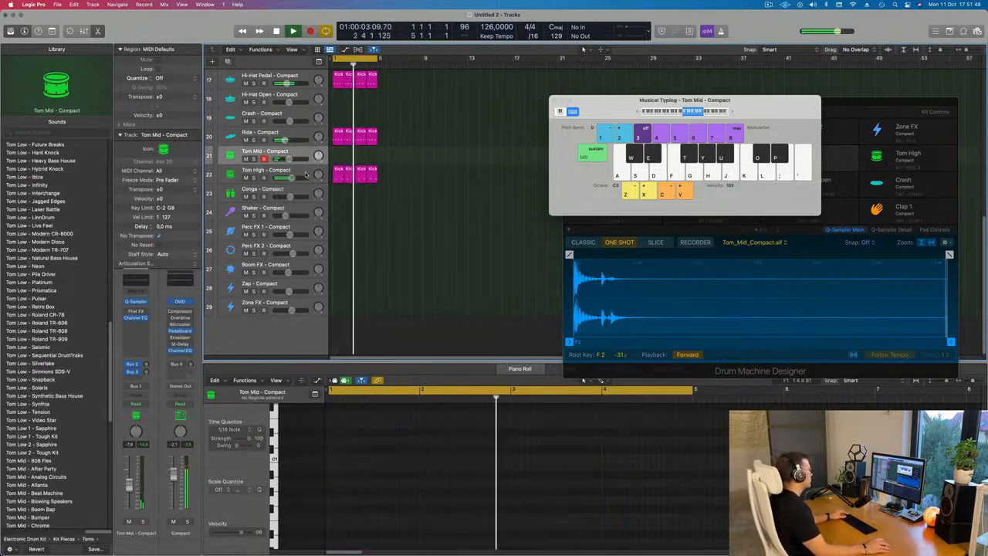
click(305, 175)
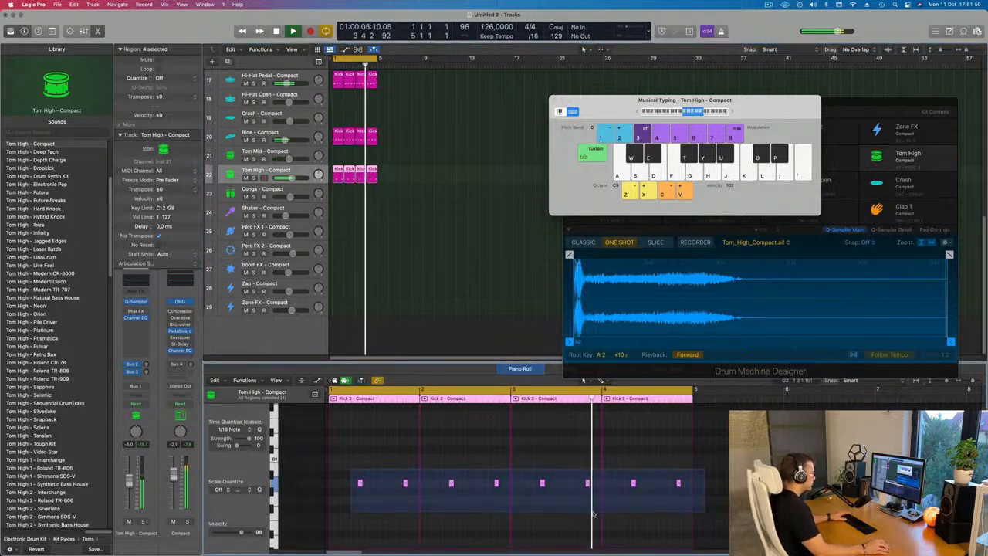
Select all notes in the Tom High regions and shift them slightly earlier
key(super+a)
drag(351, 486, 337, 494)
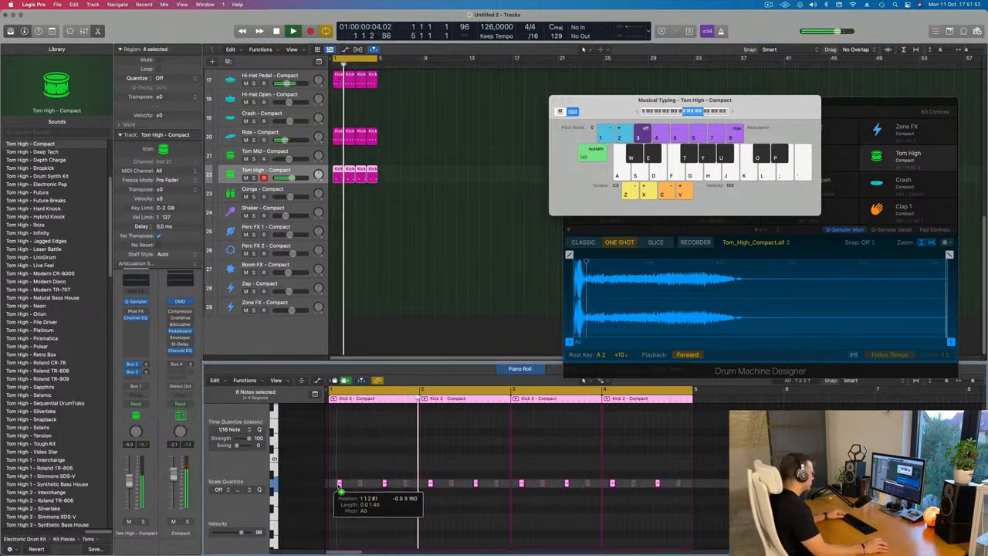
scroll(346, 500, left, 2)
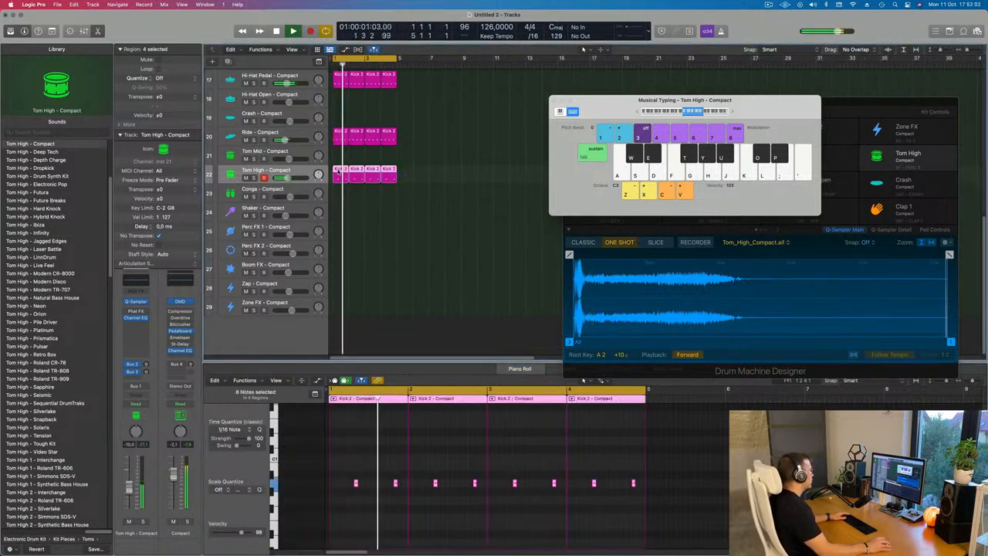
Move the tom regions down onto the Conga track
drag(392, 177, 345, 202)
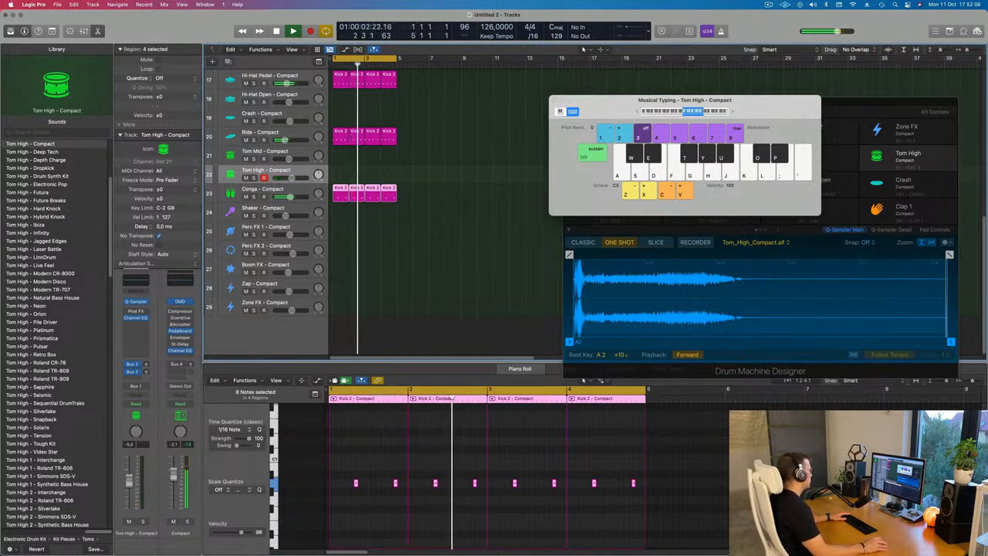
click(304, 193)
click(146, 372)
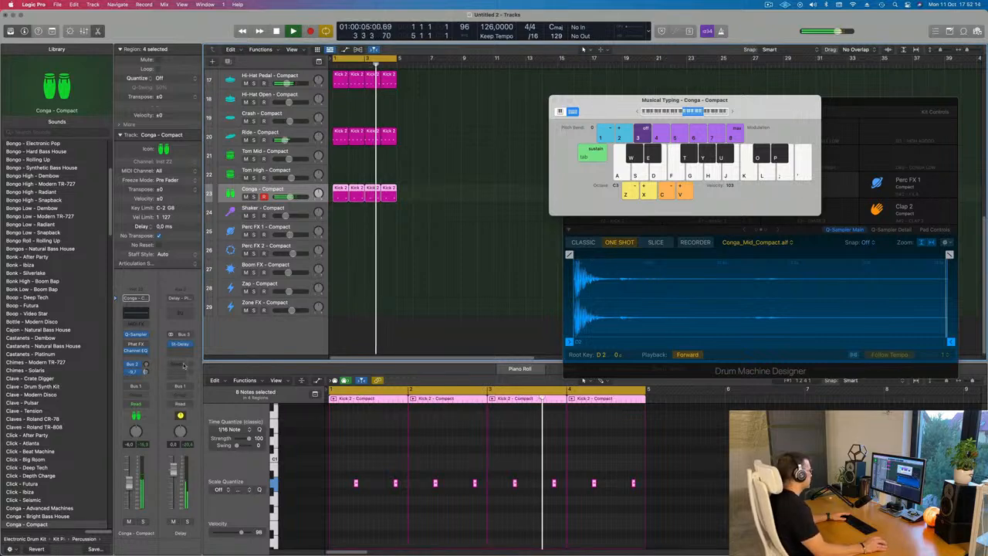
Duplicate the Sine D.N.A. track and copy its Chill Sustain regions onto the new track
scroll(491, 221, up, 5)
click(491, 179)
scroll(467, 140, up, 3)
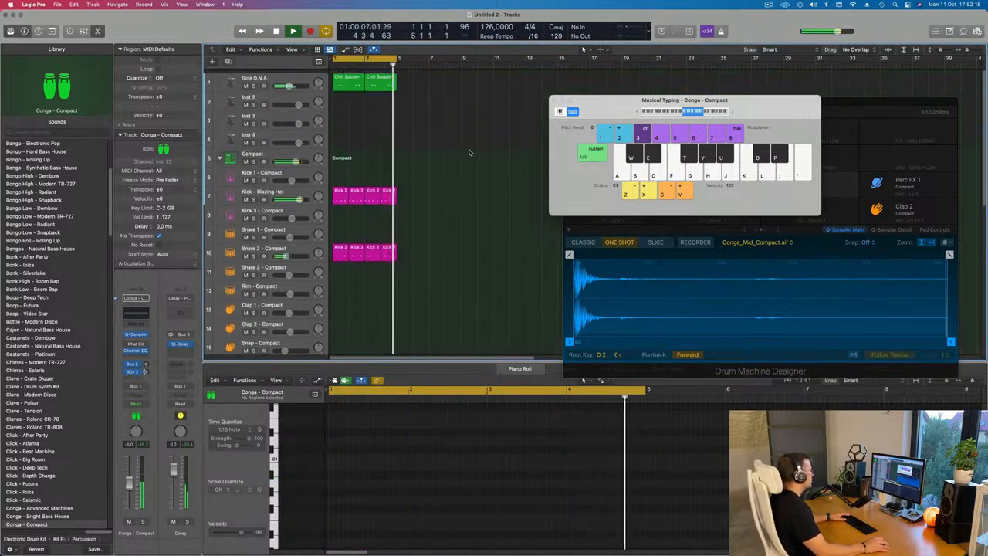
click(311, 75)
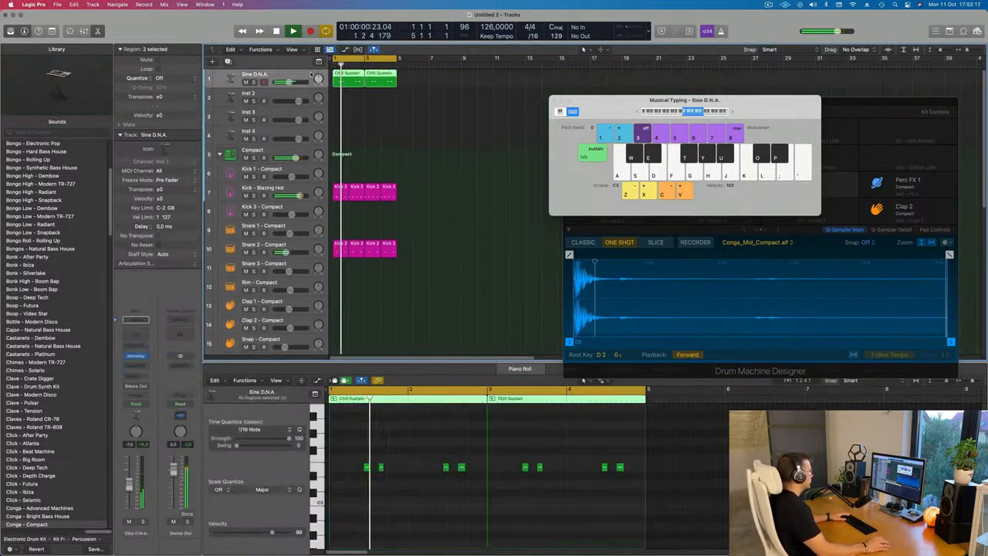
click(364, 108)
click(294, 74)
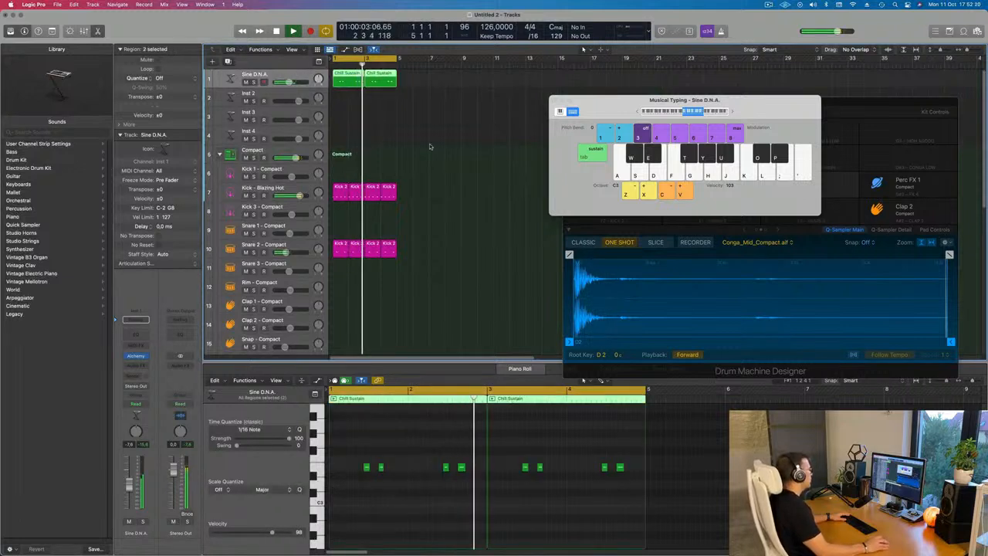
key(super+d)
drag(328, 86, 348, 101)
Delete all notes in the copied regions on the new track
click(383, 440)
key(super+a)
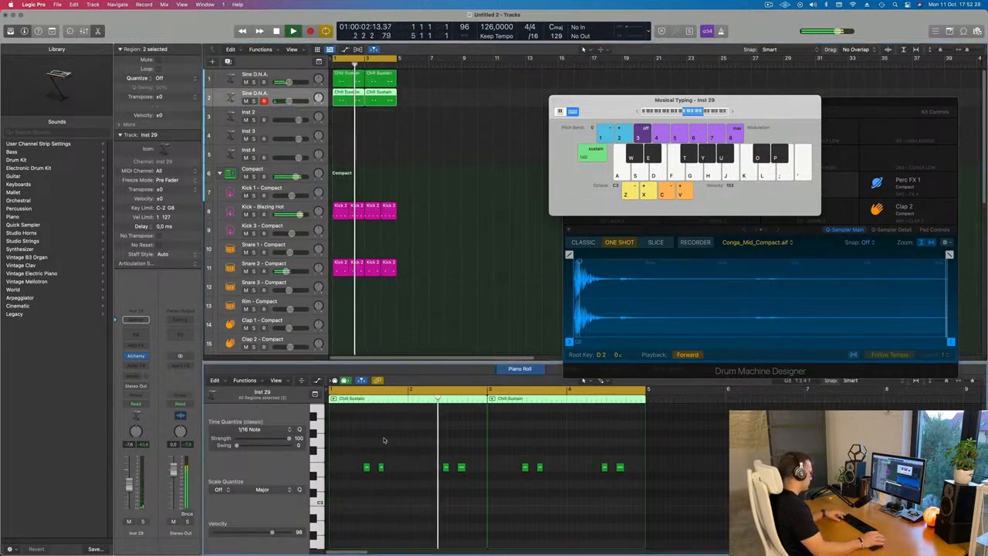
key(Delete)
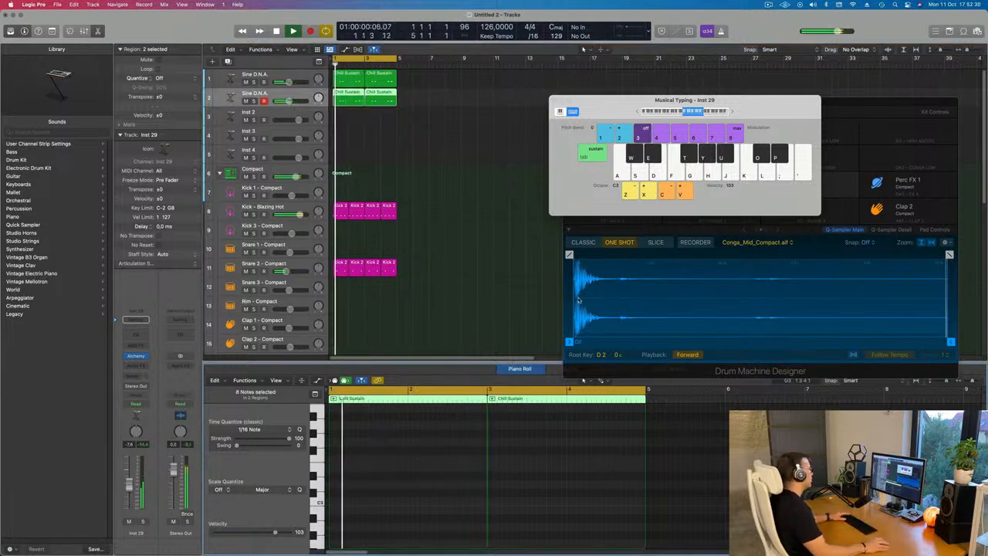
Open the Alchemy instrument on the new duplicated track
click(287, 93)
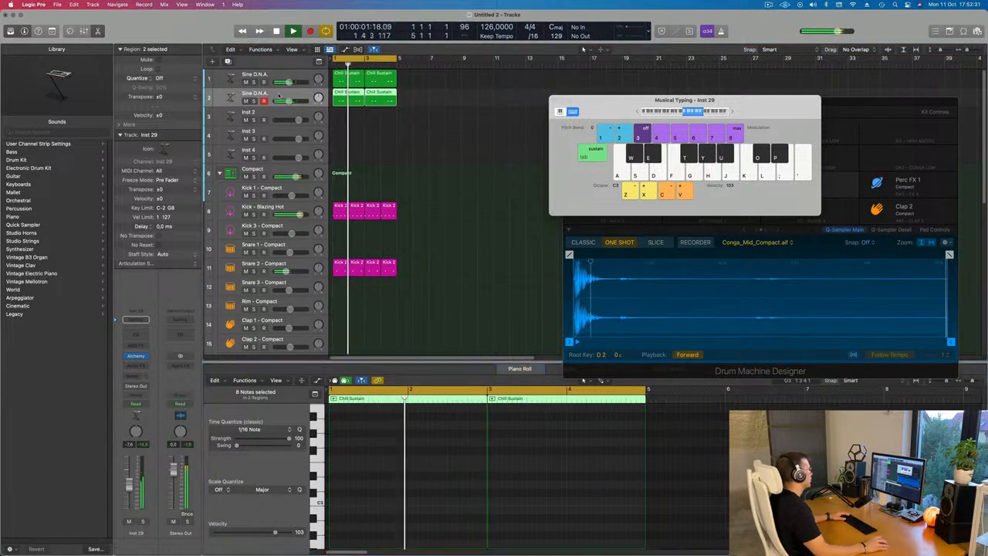
click(136, 356)
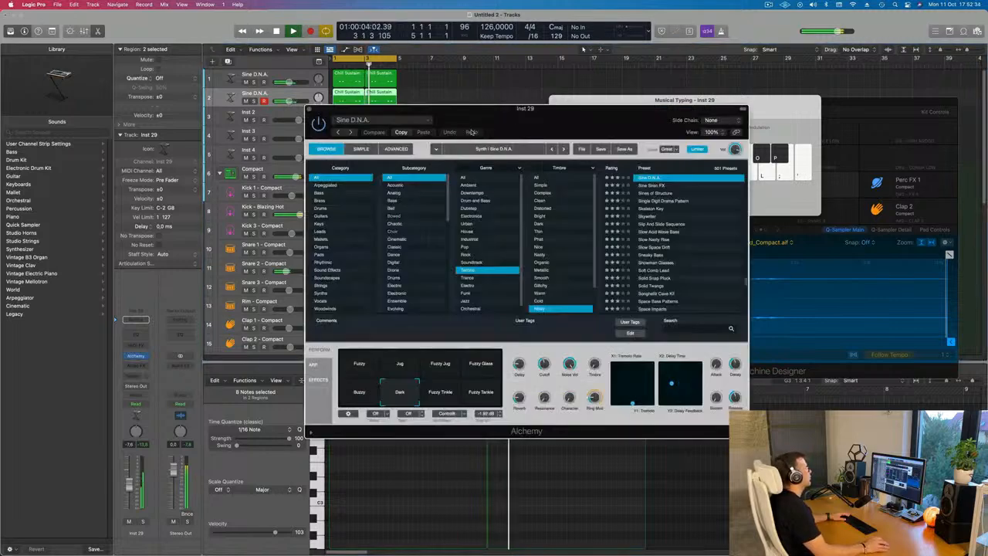
drag(514, 122, 485, 115)
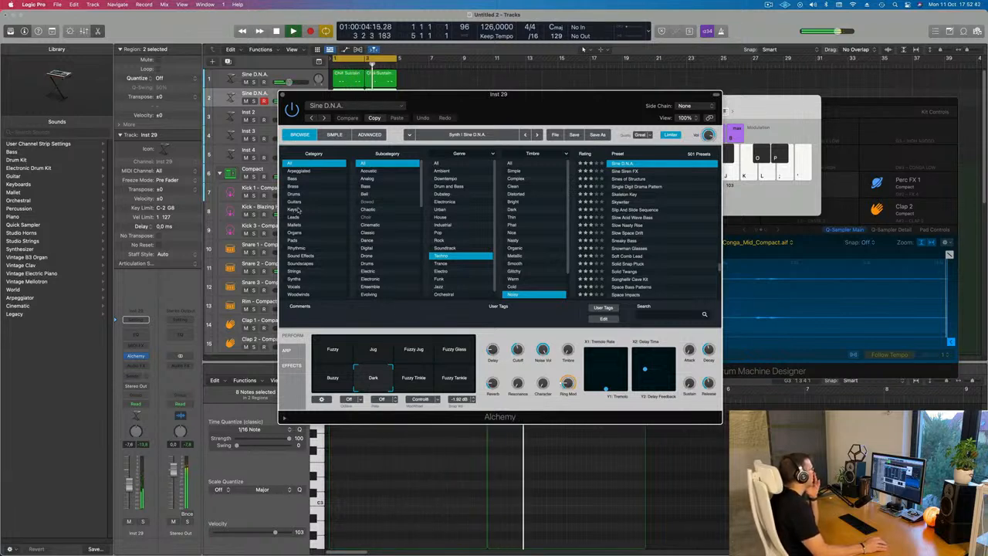
Filter the Alchemy preset browser to the Synths category and audition the Crisp and Shiny preset
click(296, 279)
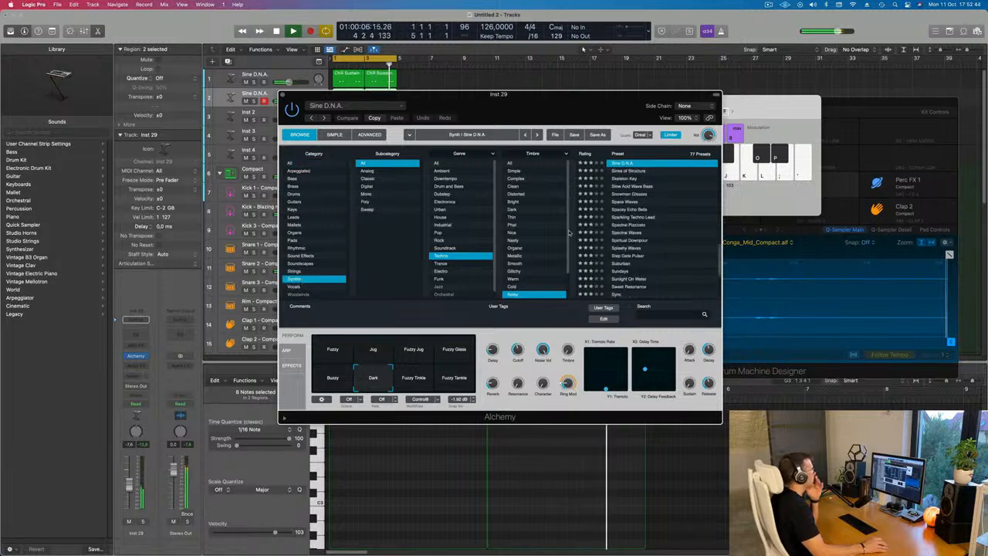
scroll(637, 233, up, 10)
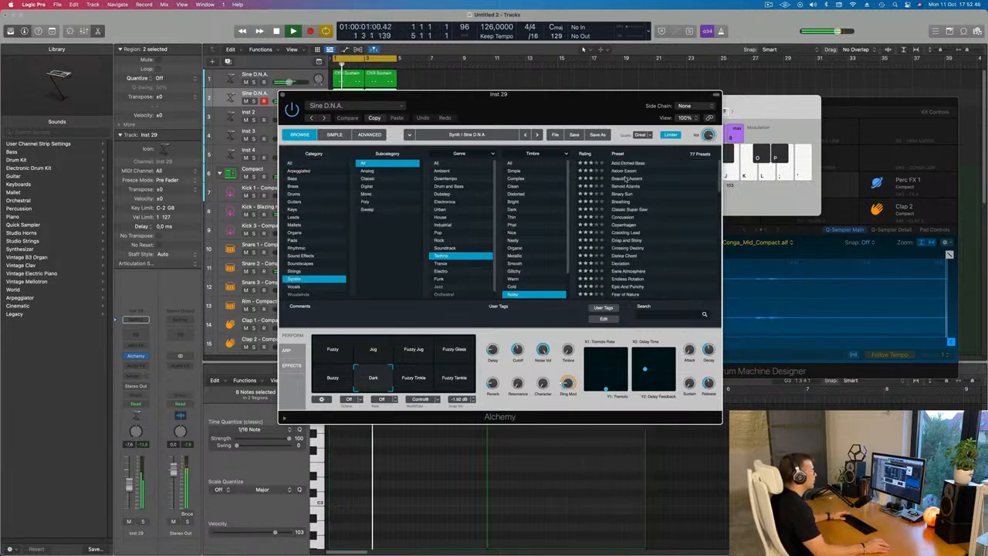
click(624, 178)
drag(596, 112, 679, 108)
click(656, 229)
click(733, 252)
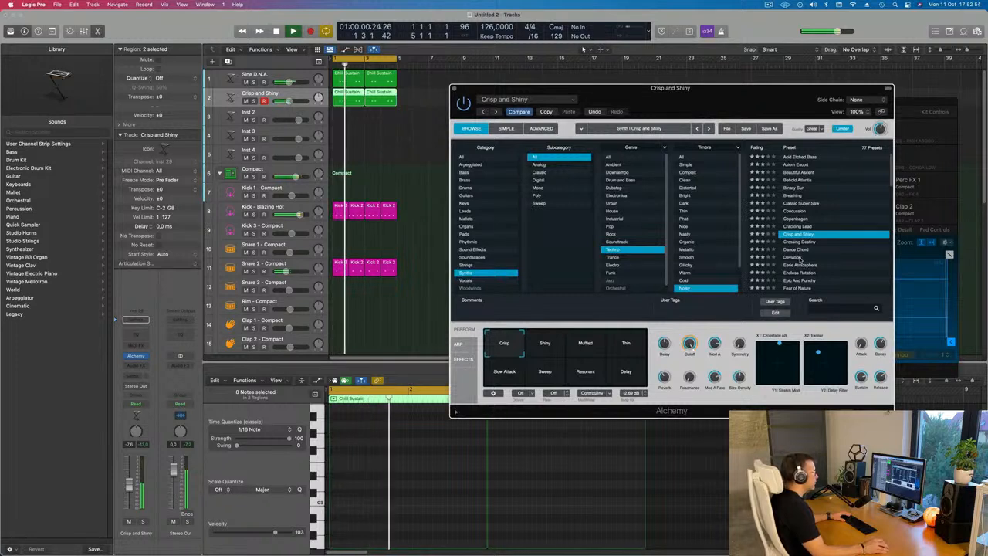
drag(748, 111, 748, 91)
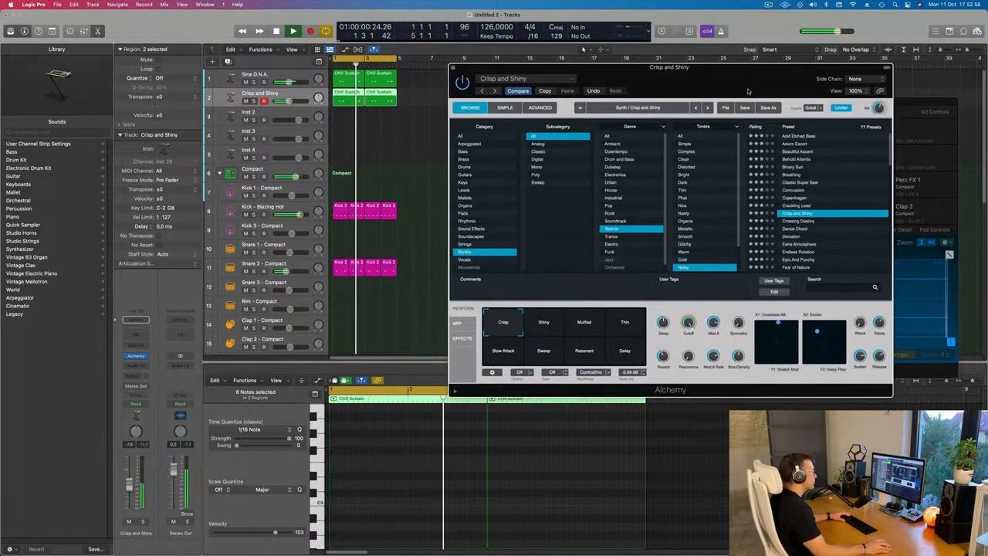
Audition further presets down the Synths list and settle on the Noise Storm preset
click(802, 236)
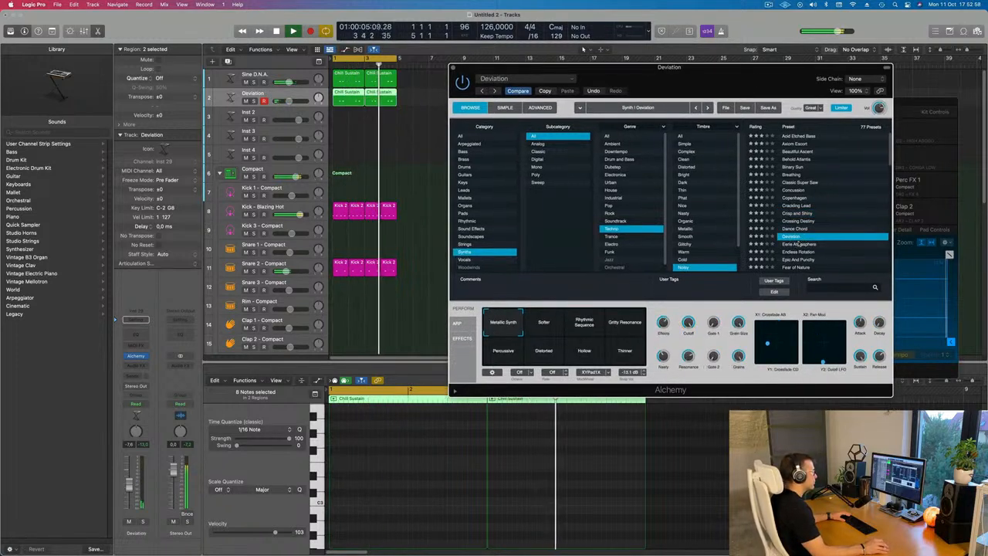
click(794, 244)
scroll(799, 231, down, 2)
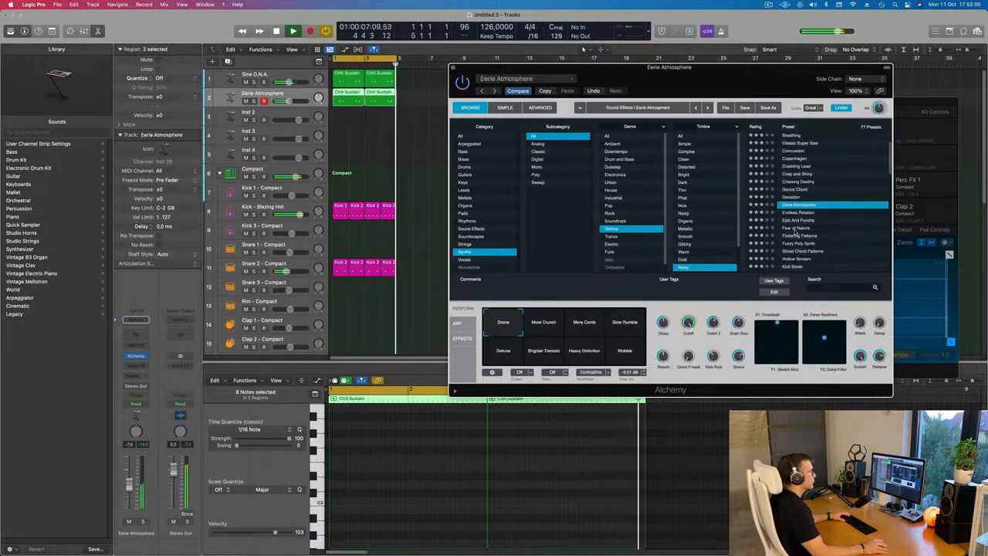
click(818, 220)
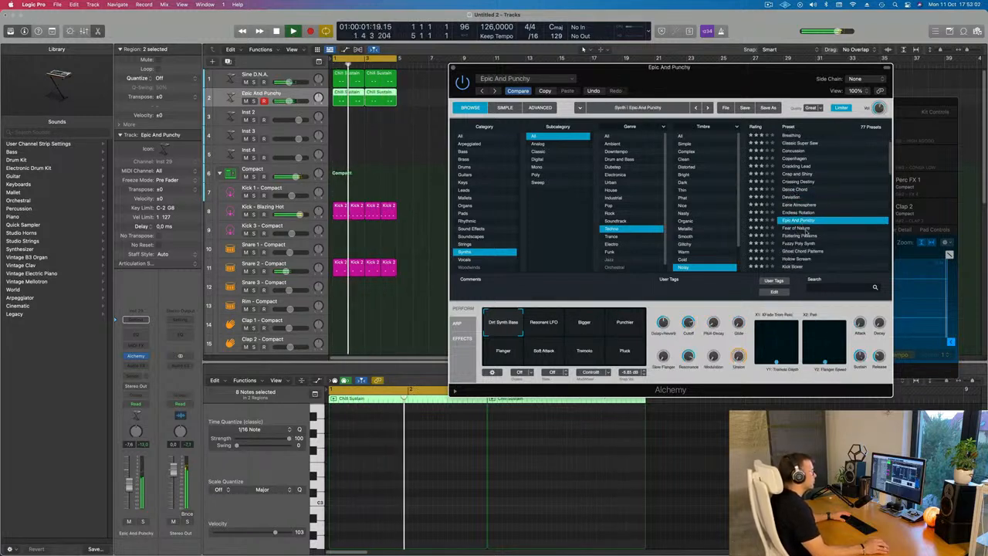
scroll(829, 228, down, 2)
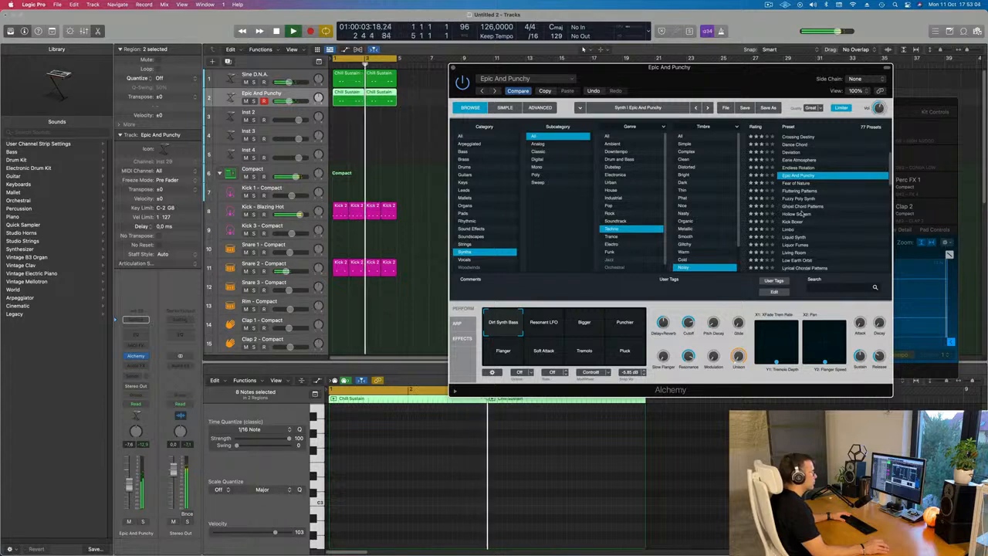
click(799, 215)
scroll(796, 209, down, 2)
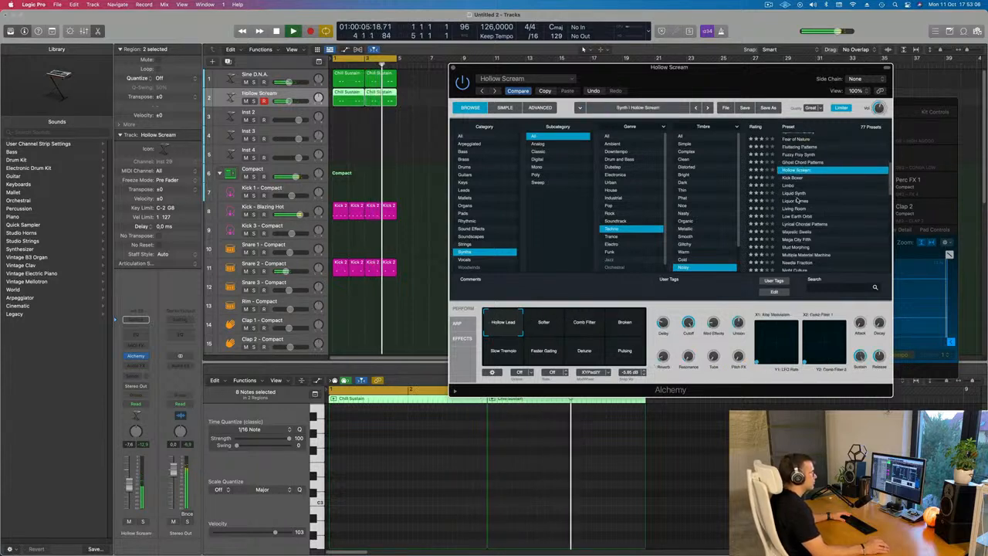
click(794, 202)
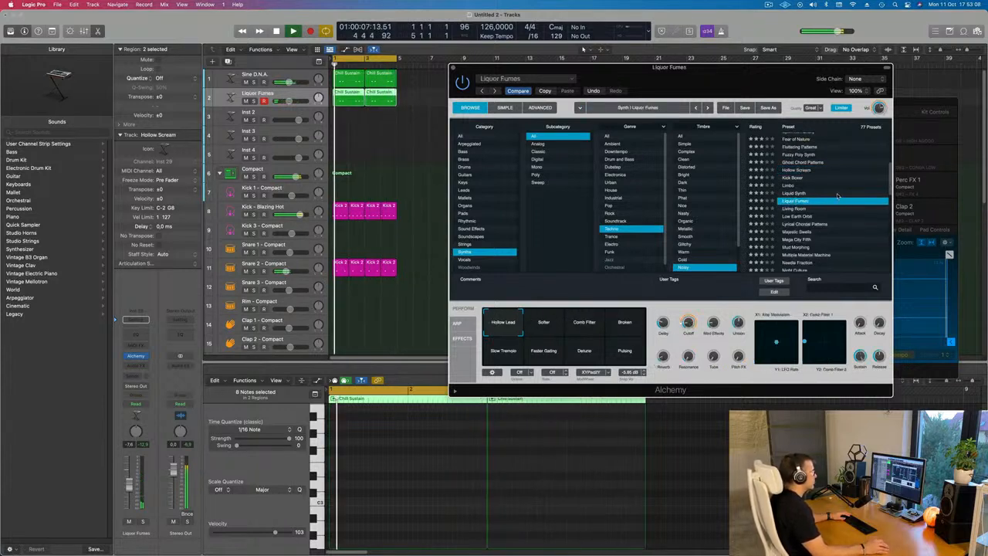
scroll(831, 192, down, 1)
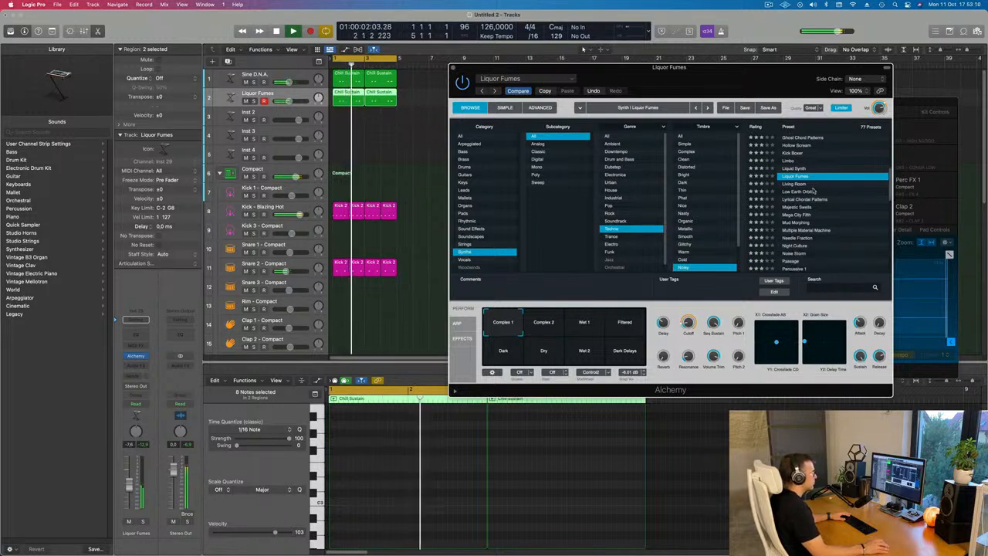
click(811, 185)
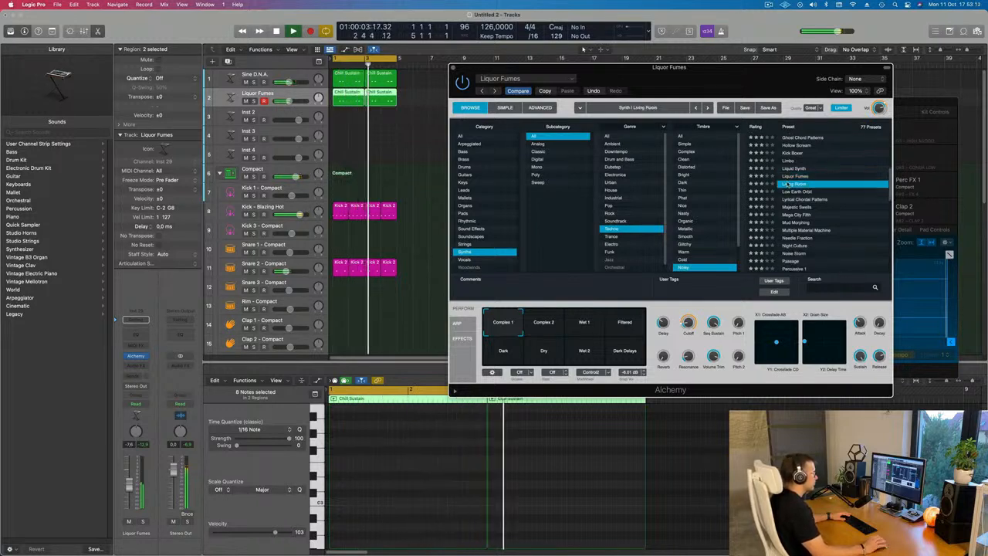
scroll(800, 183, down, 1)
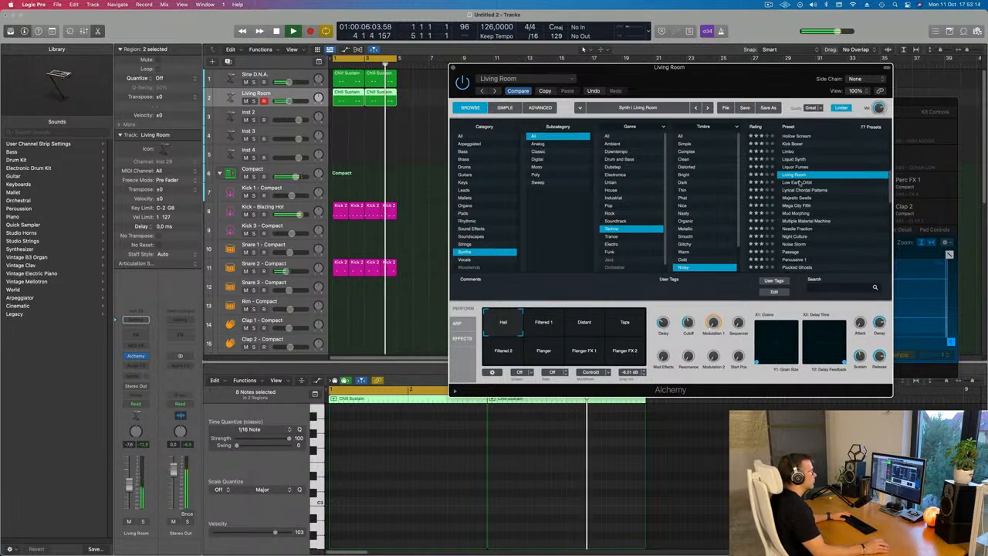
click(801, 190)
scroll(825, 200, down, 5)
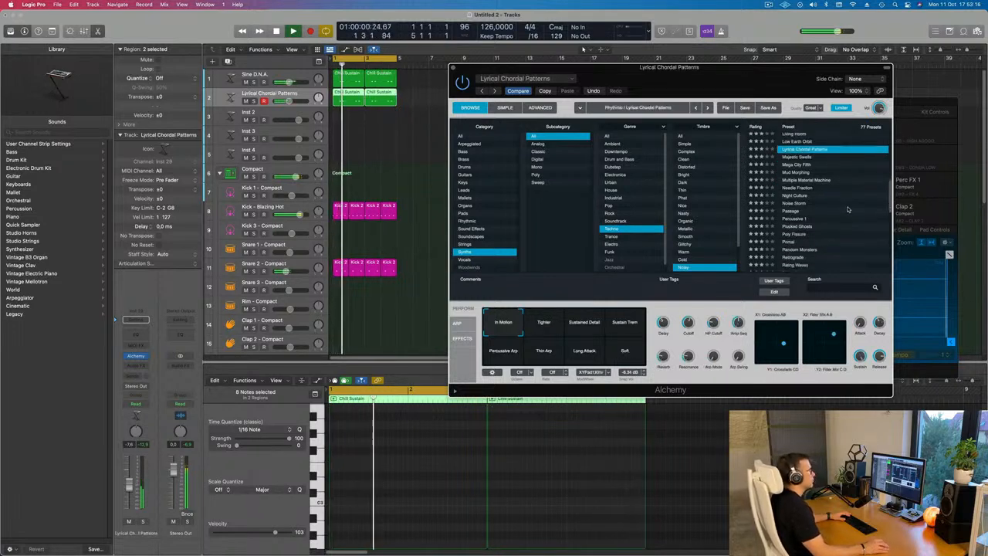
click(793, 204)
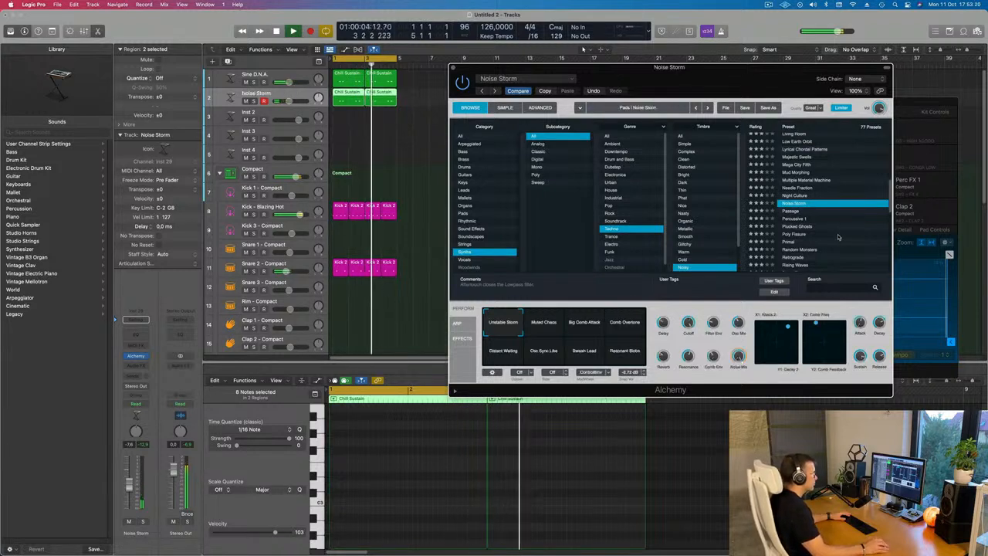
scroll(837, 247, down, 3)
drag(746, 75, 889, 99)
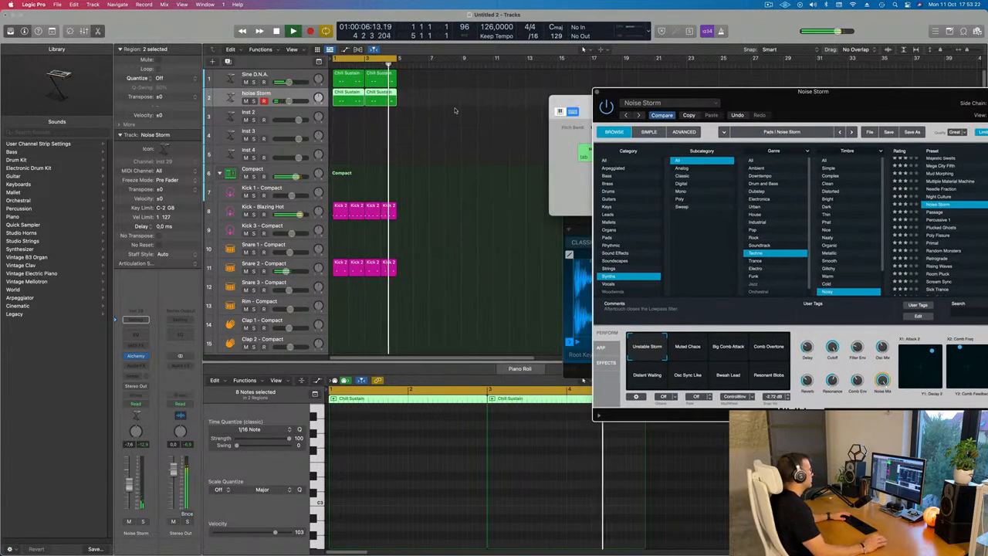
Delete the second region on the new track and all but one note in the remaining region
click(380, 103)
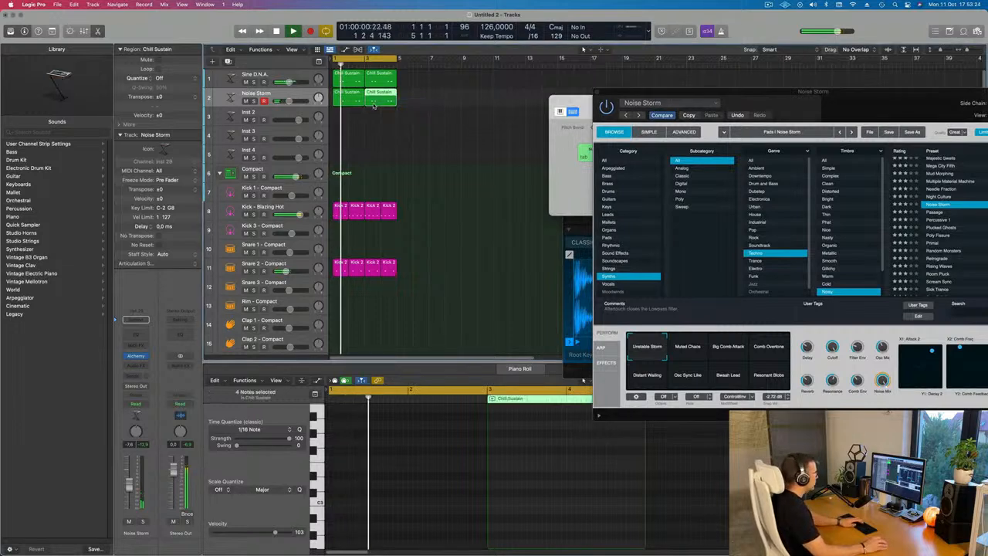
key(Delete)
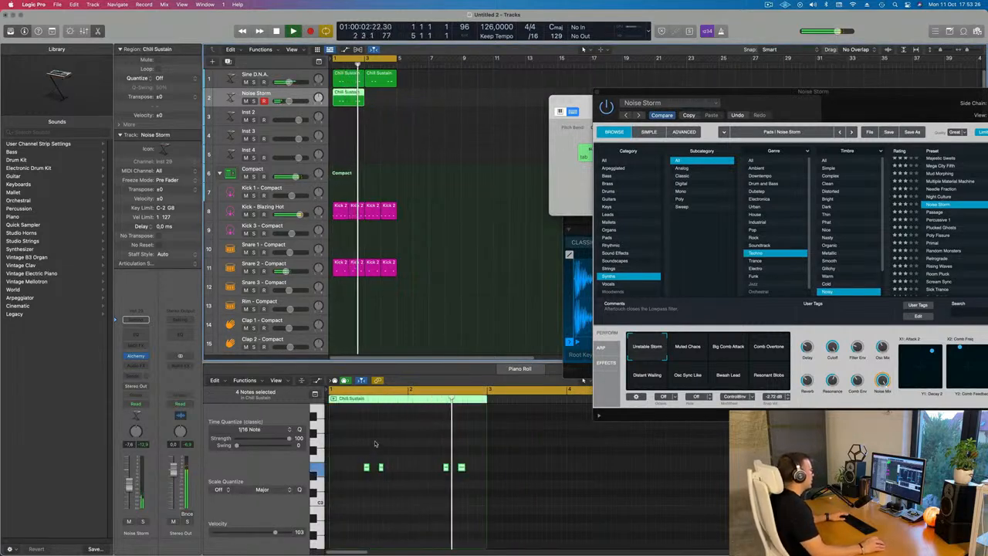
drag(372, 450, 491, 497)
key(Delete)
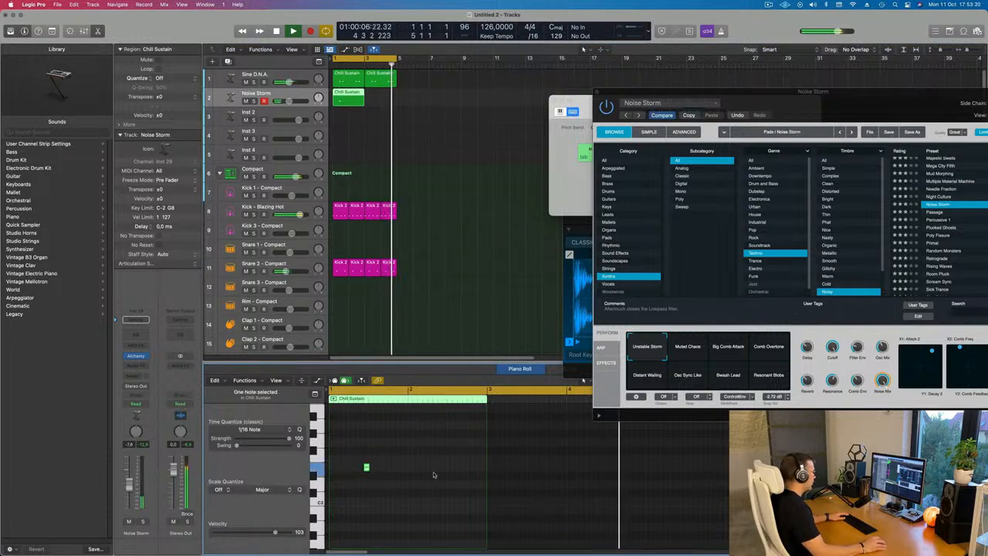
Lengthen the remaining note to one bar and repeat it once
drag(368, 469, 431, 476)
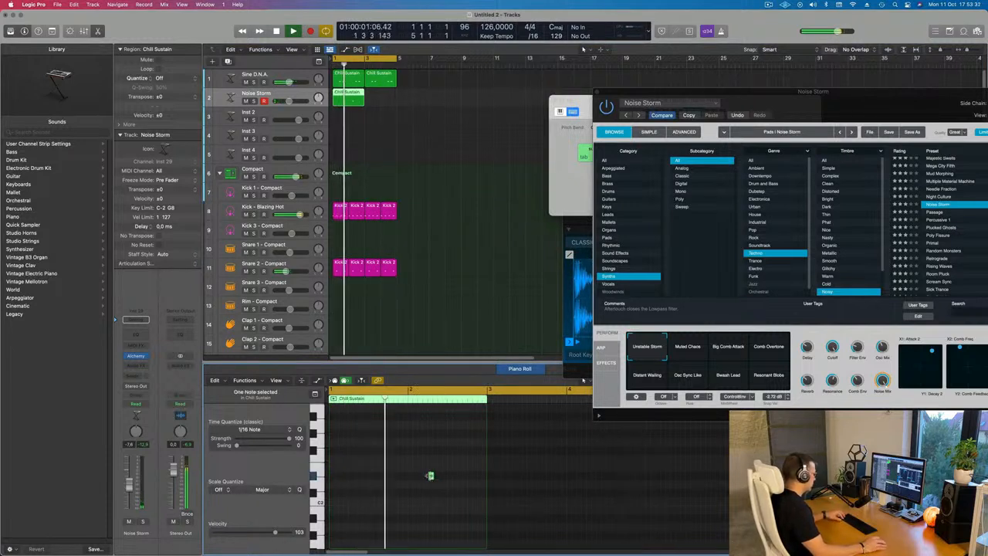
key(super+z)
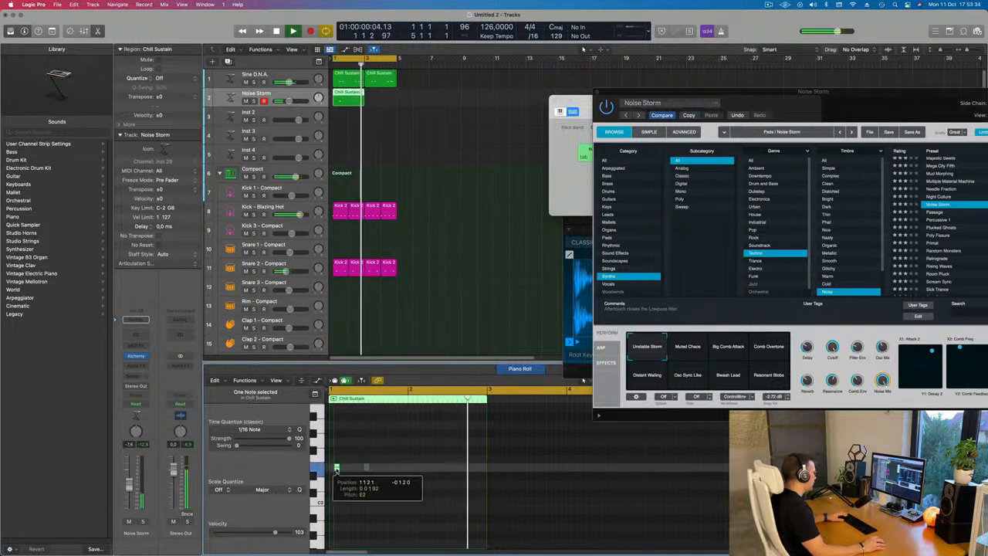
drag(366, 467, 407, 469)
key(super+r)
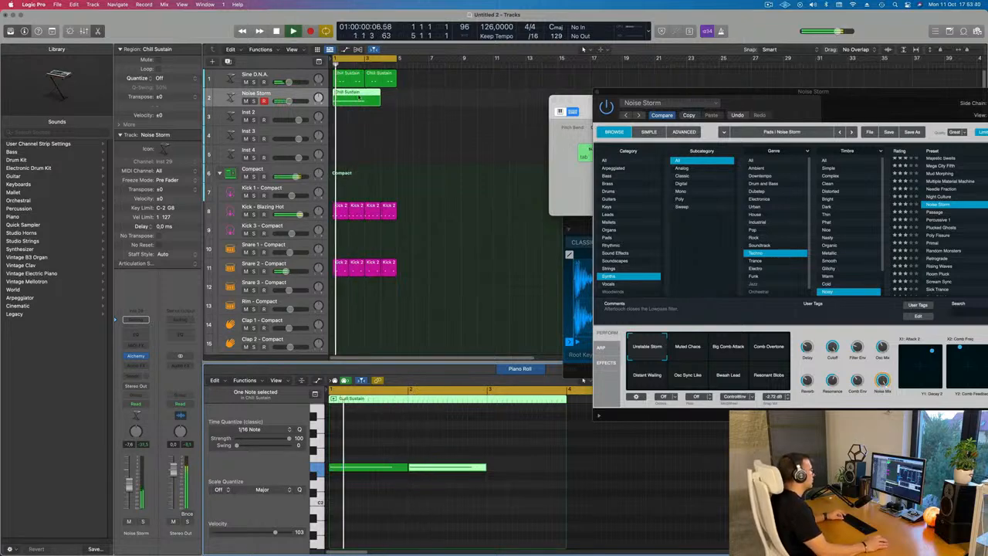
Shorten the new track's region to one bar and repeat it once along the track
drag(364, 96, 379, 99)
key(Delete)
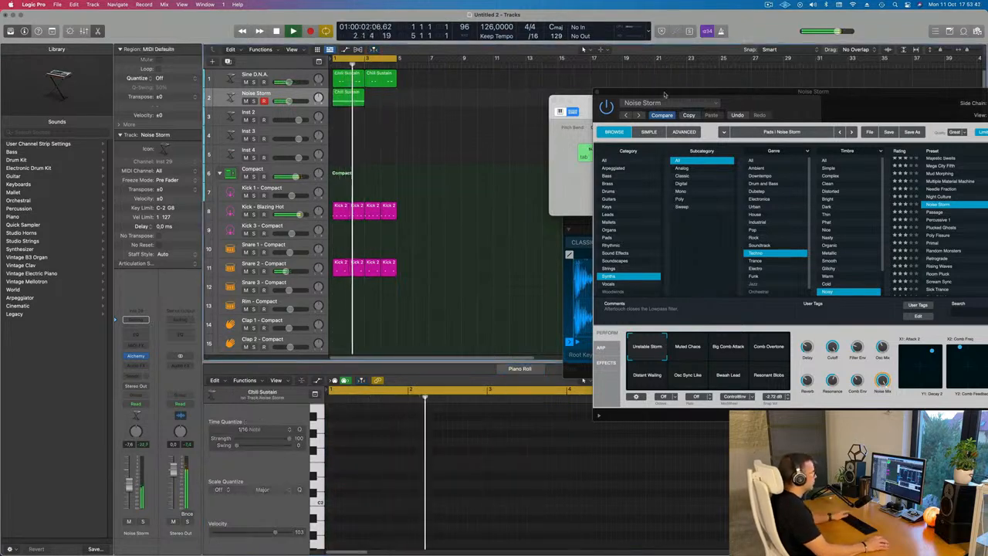
drag(749, 105, 540, 190)
click(348, 101)
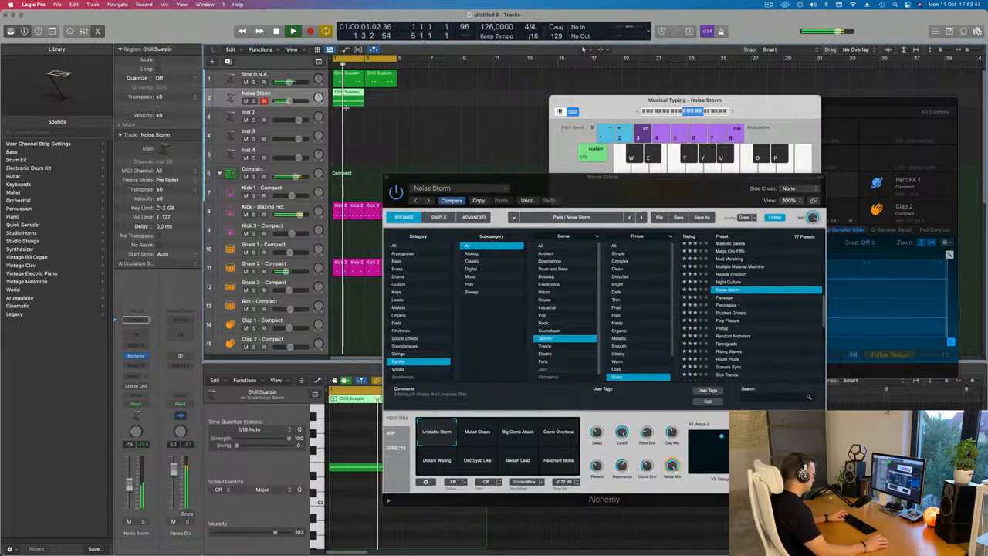
key(super+r)
Play the project while trying Alchemy's performance pads, ending on the Osc Sync Like pad
drag(599, 177, 626, 141)
key(space)
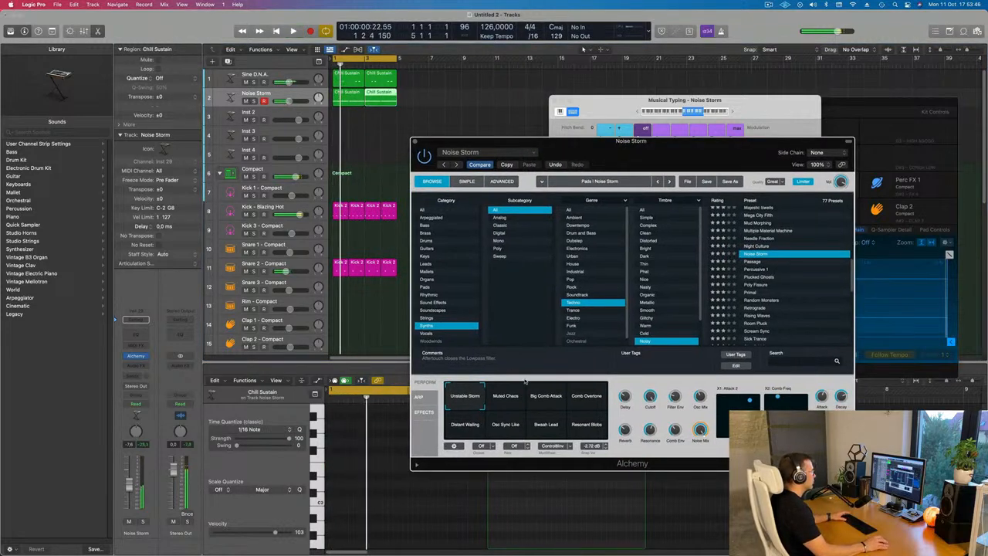
click(504, 406)
click(561, 407)
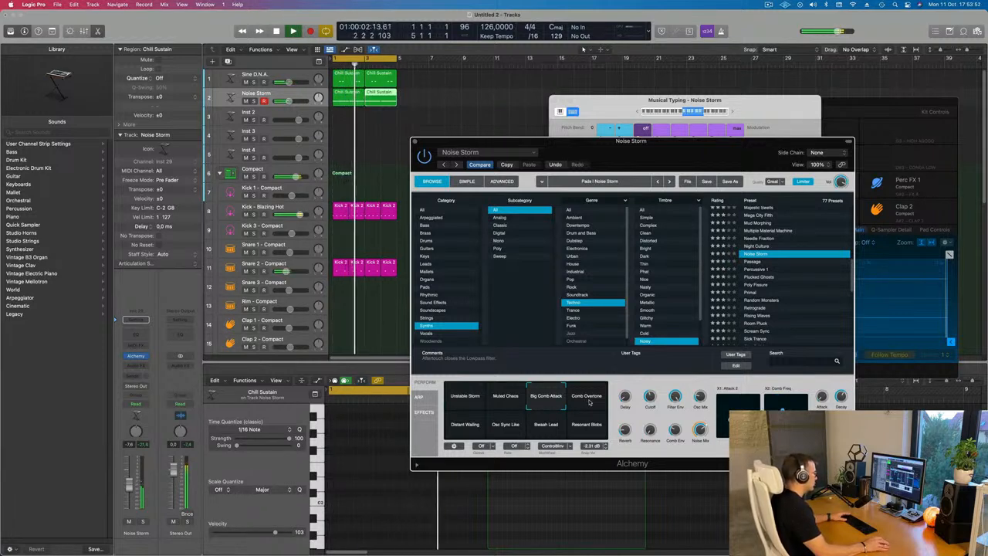
click(589, 401)
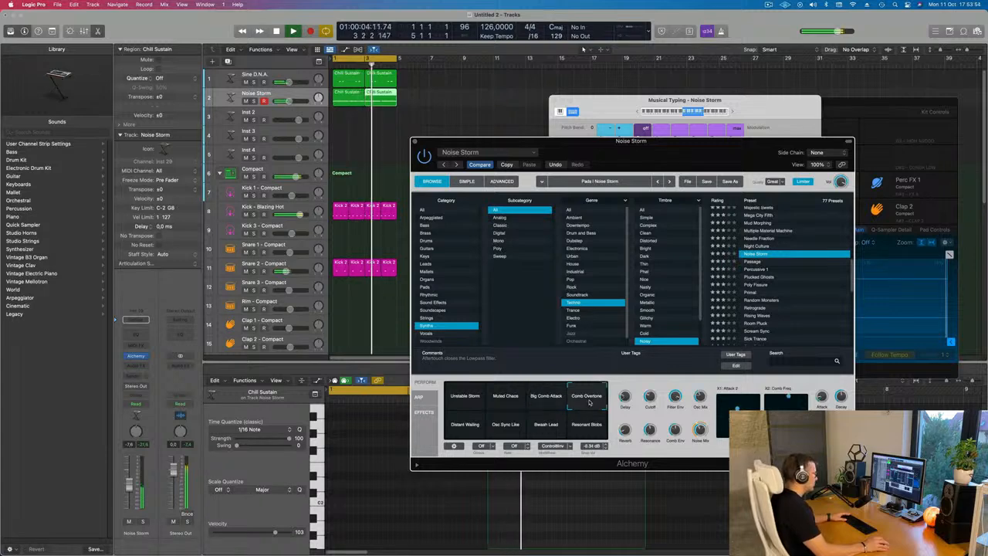
drag(640, 144, 643, 118)
click(463, 399)
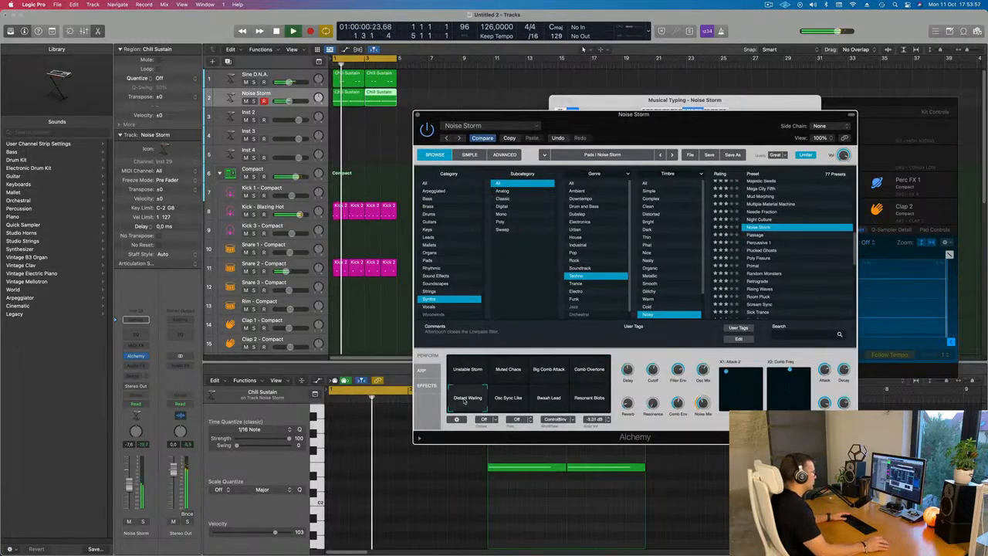
click(518, 402)
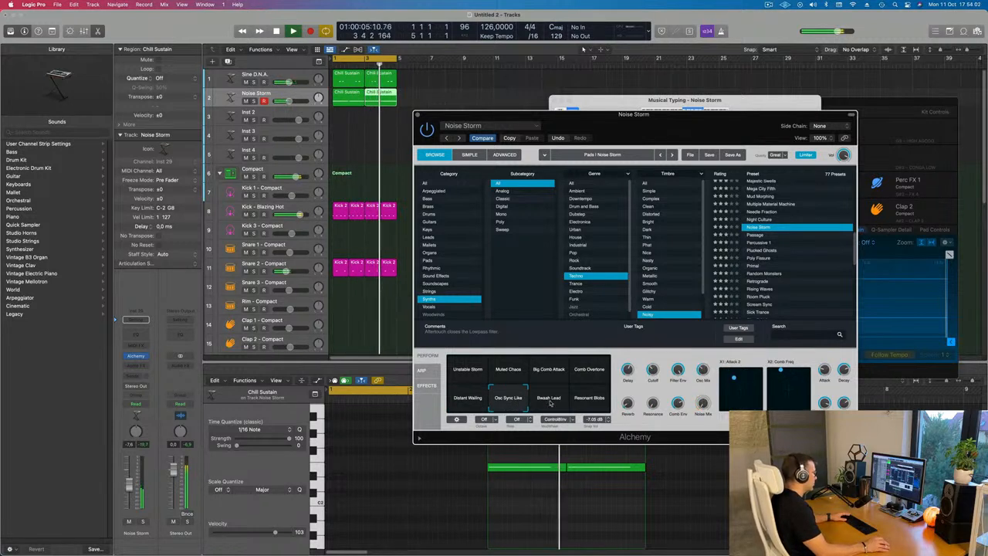
click(549, 401)
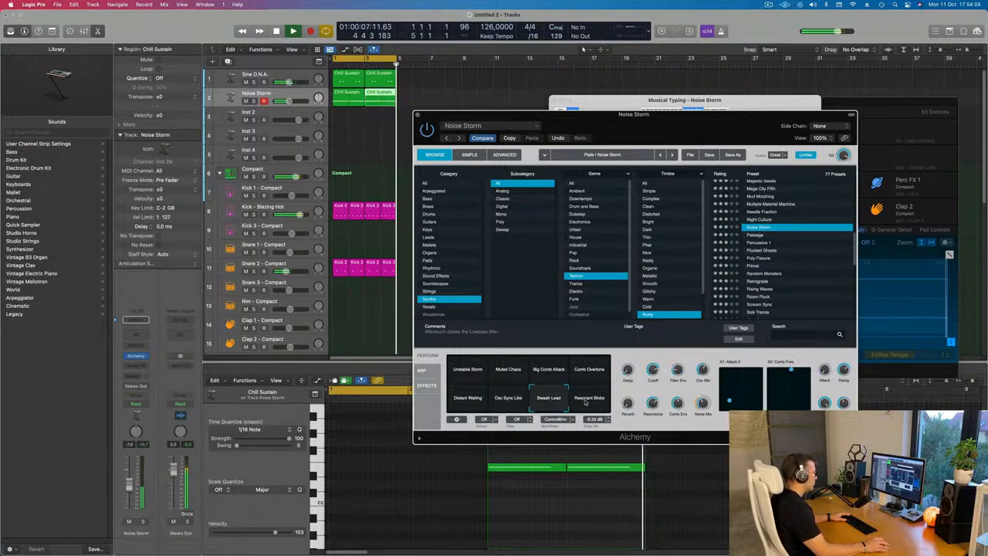
click(509, 400)
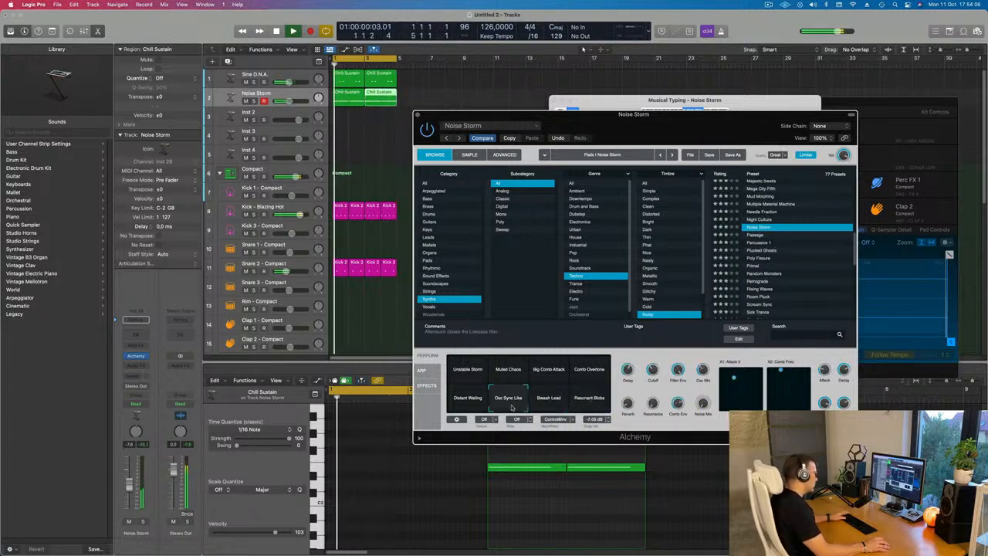
drag(633, 120, 714, 90)
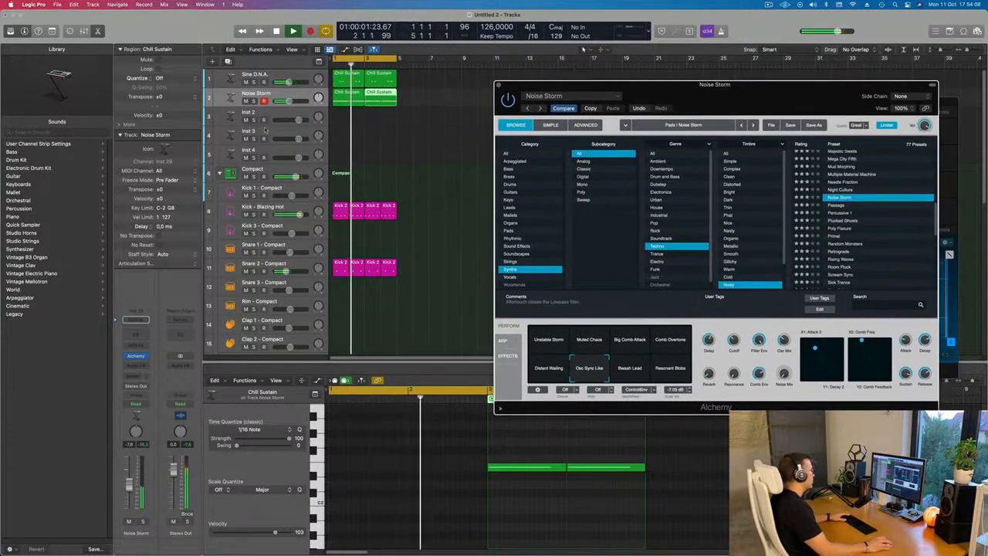
Lower the Noise Storm track's volume to about -16 dB, then select all regions and repeat them twice
click(149, 498)
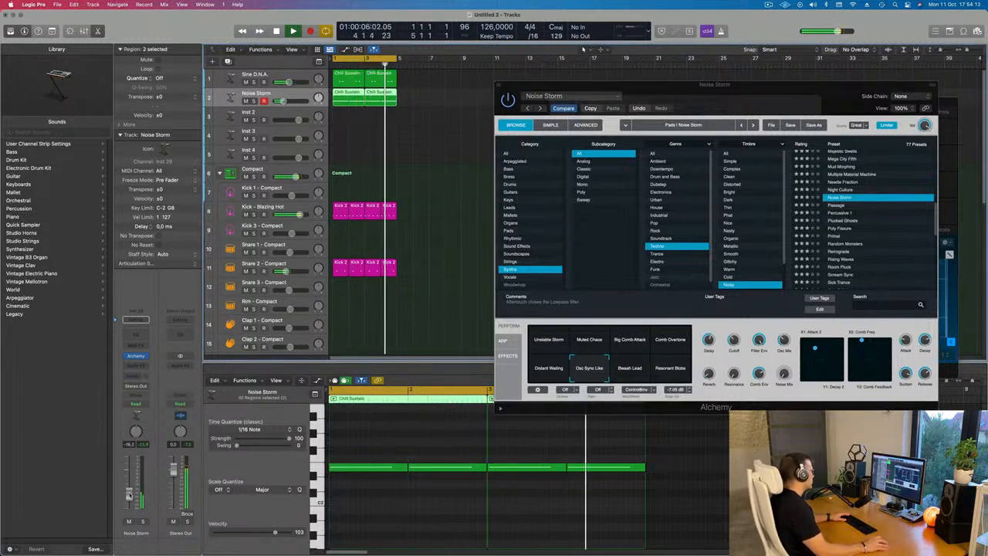
click(425, 145)
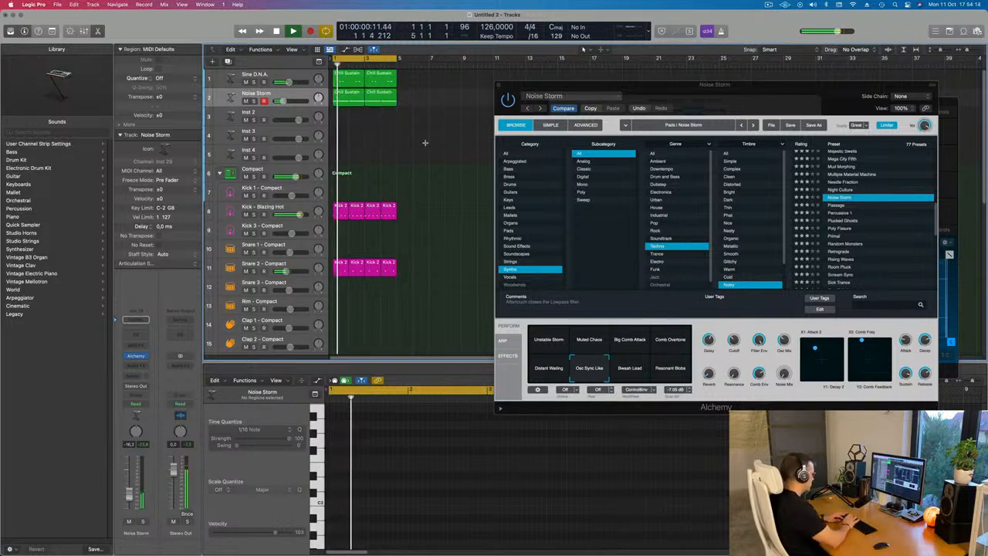
key(super+a)
key(super+r)
key(super+r)
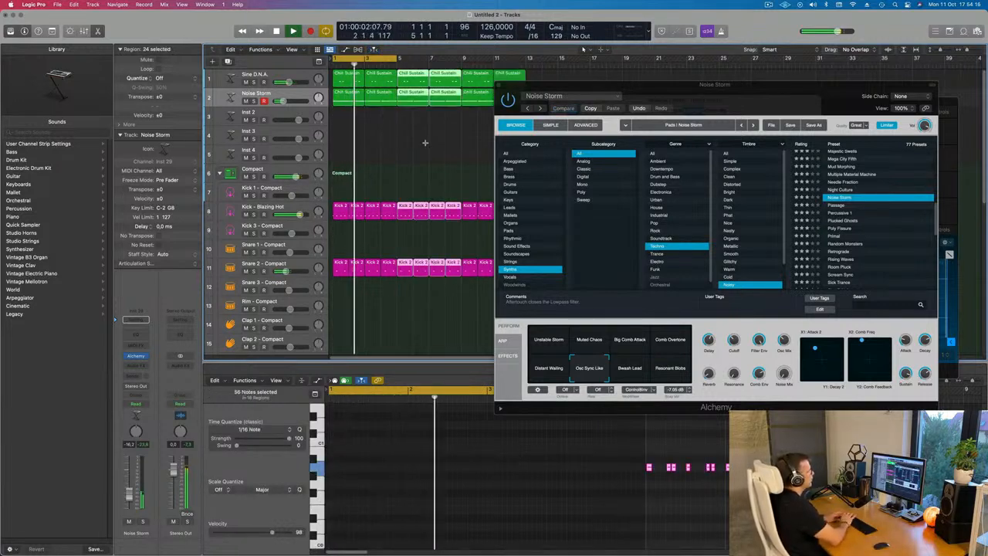
Set the cycle range to span the selected regions
drag(735, 97, 520, 201)
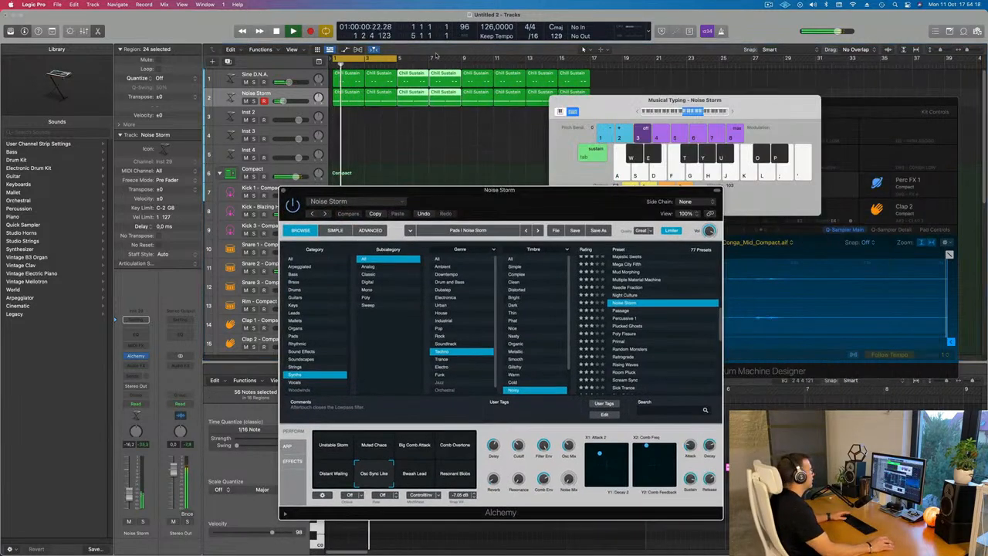
key(super+u)
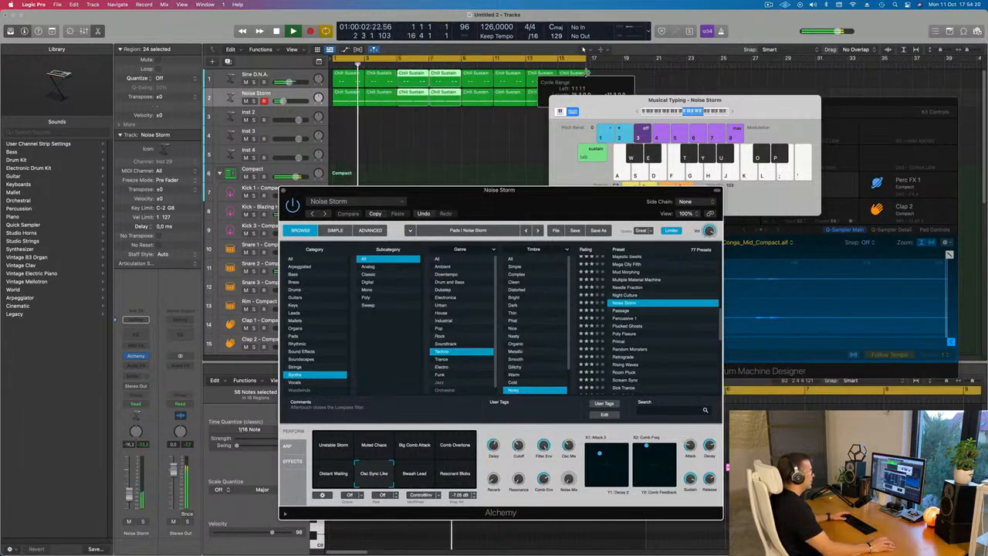
drag(612, 107, 771, 118)
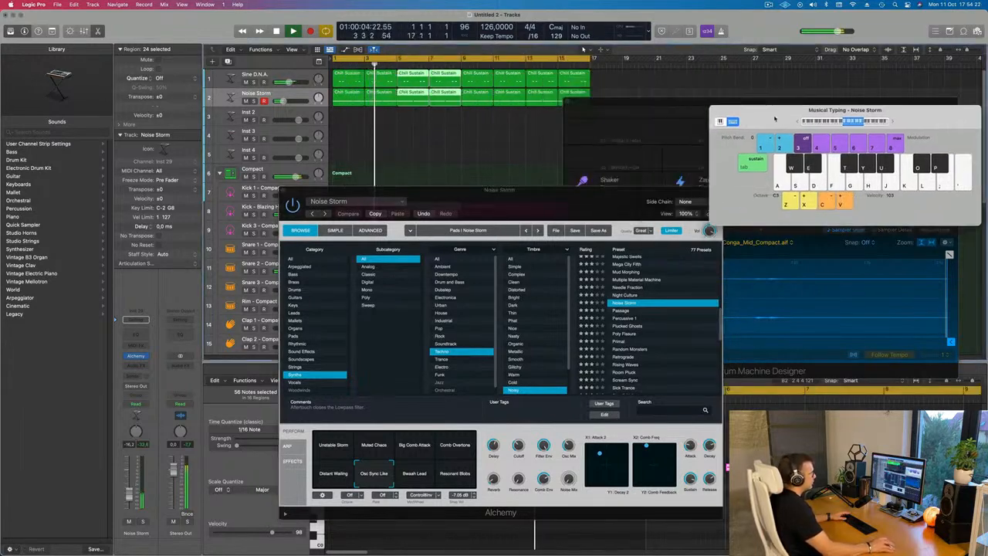
drag(528, 203, 657, 193)
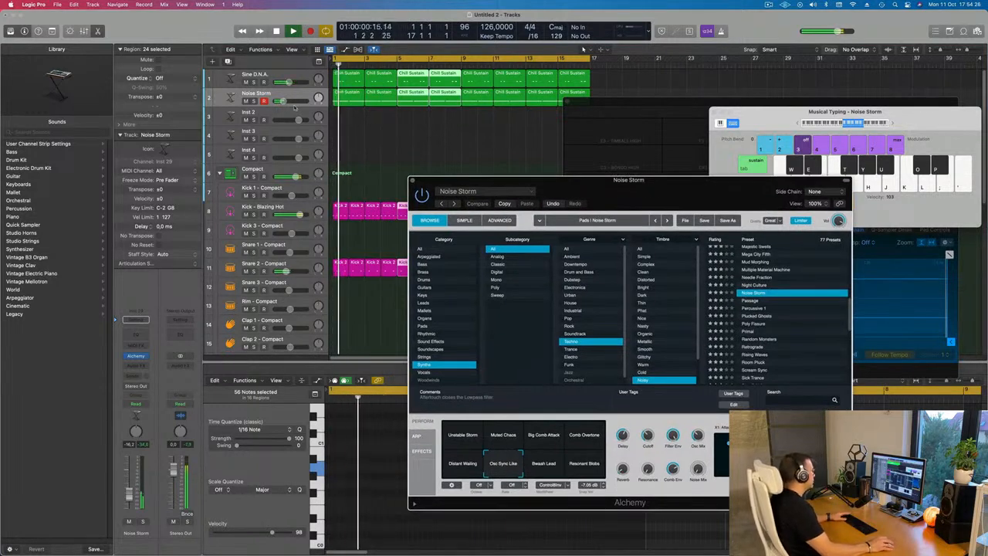
Play the project while auditioning Noise Storm's Alchemy performance pads, settling on Distant Waiting, and close the plugin
click(463, 443)
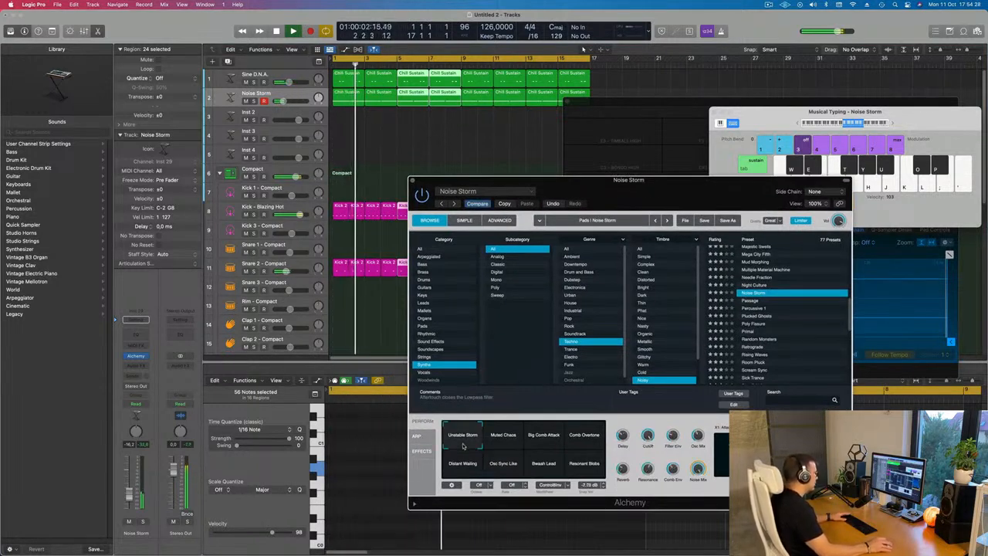
click(510, 442)
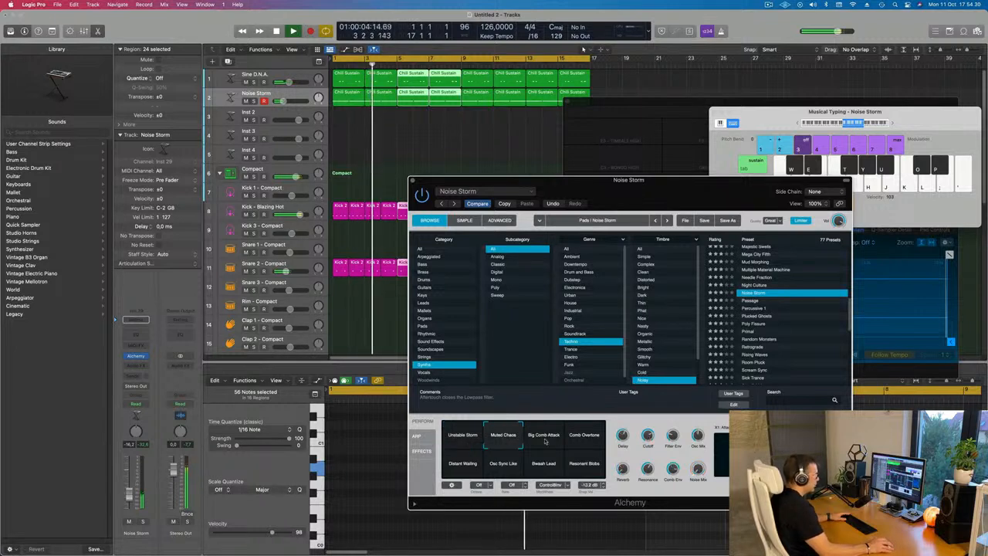
key(space)
click(546, 442)
key(space)
key(space)
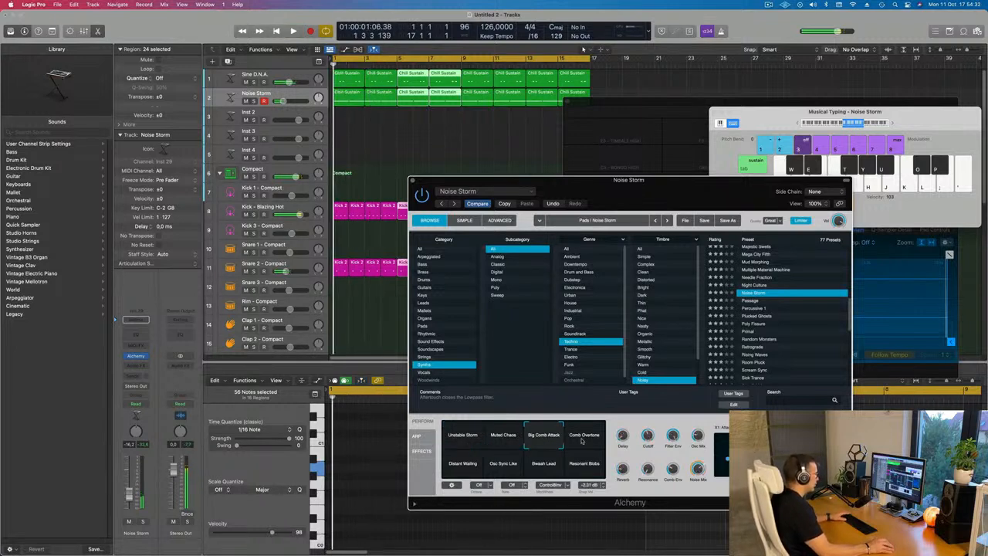
click(586, 442)
key(space)
key(space)
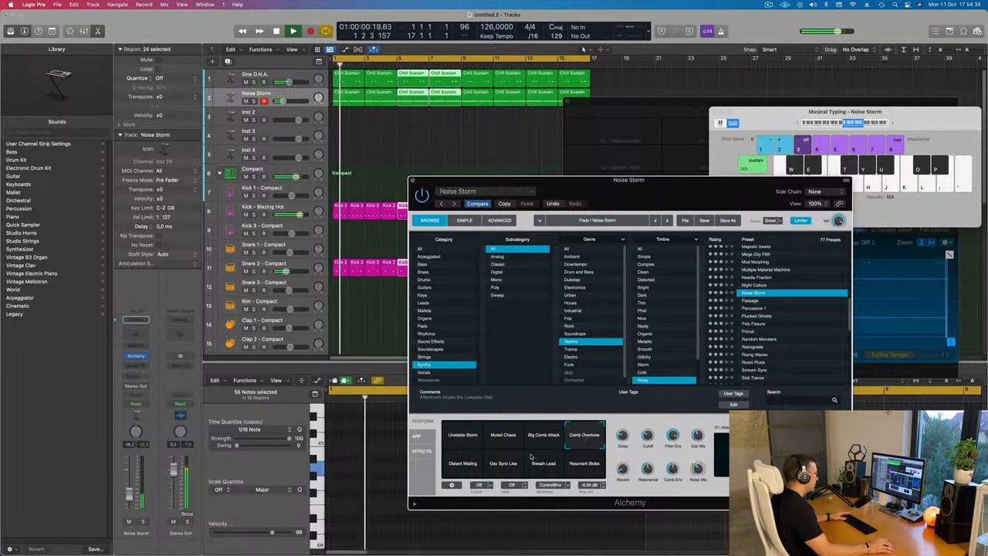
click(460, 463)
key(space)
key(space)
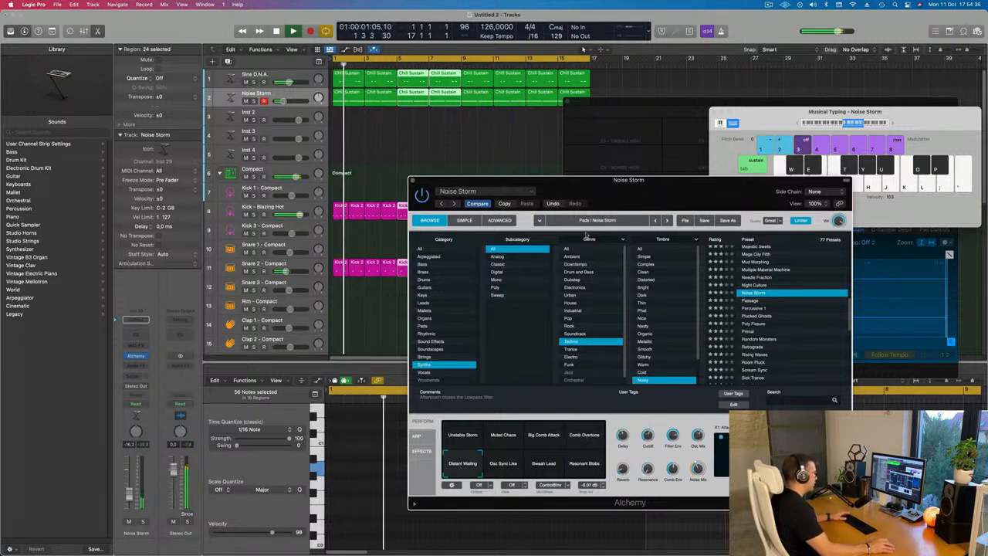
drag(636, 185, 683, 174)
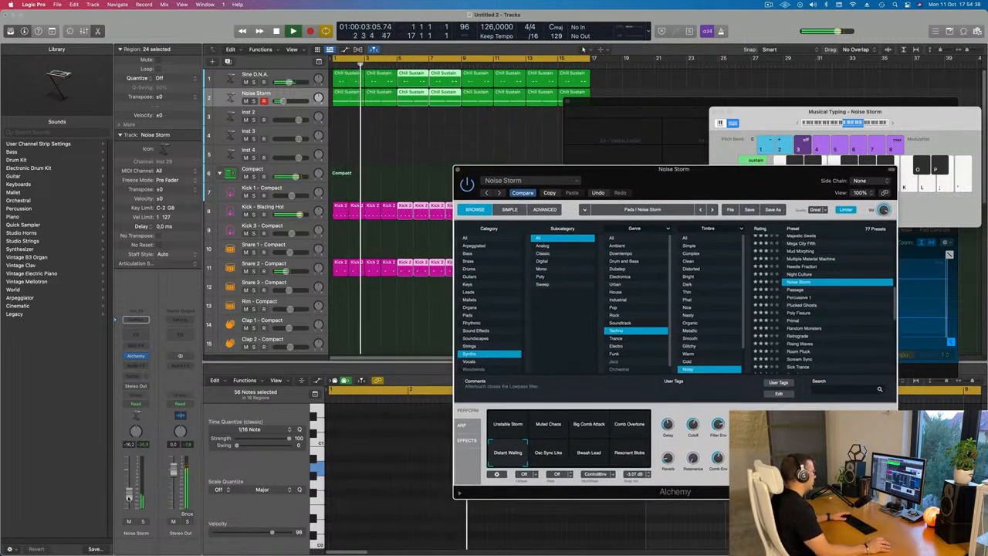
click(409, 363)
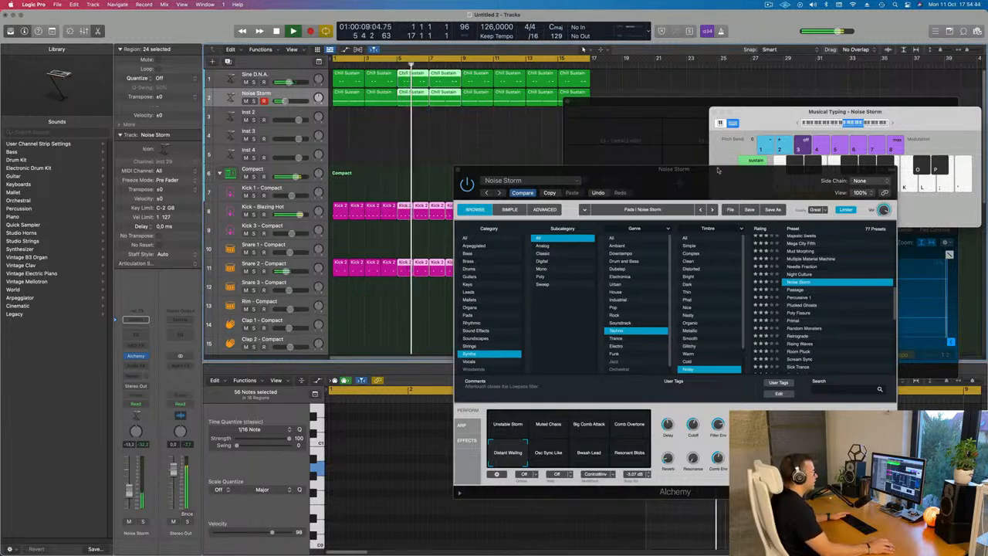
drag(717, 170, 480, 206)
click(299, 199)
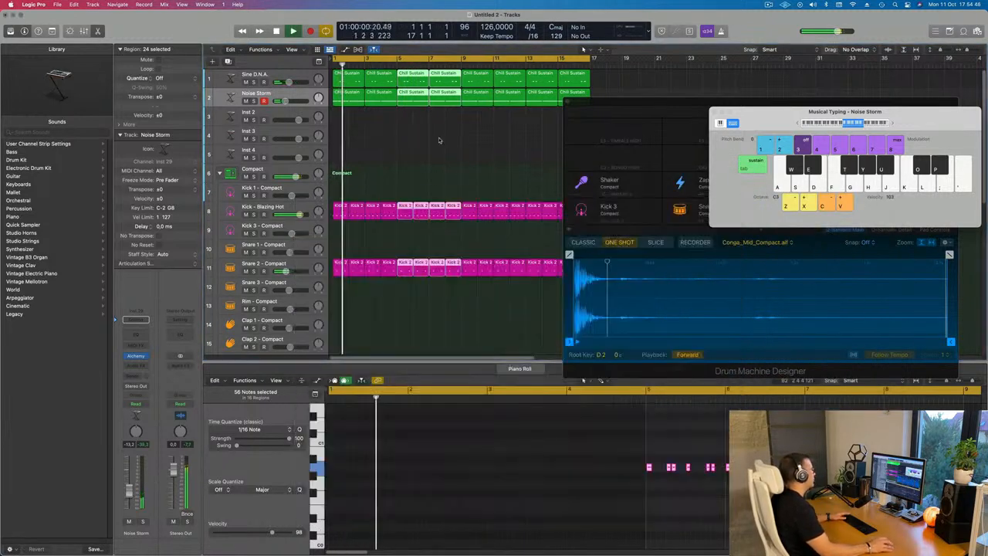
Duplicate the Sine D.N.A. track and copy a Chill Sustain region onto the new track's first bar
click(231, 77)
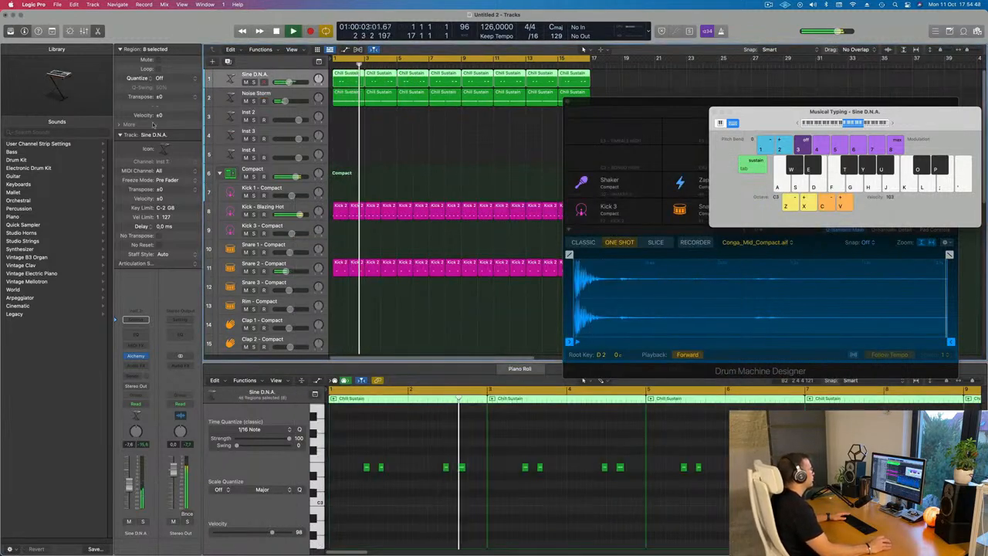
key(super+d)
drag(568, 86, 347, 93)
click(354, 79)
Delete two different notes from each first-bar Chill Sustain region on the two Sine D.N.A. tracks
drag(423, 452, 468, 479)
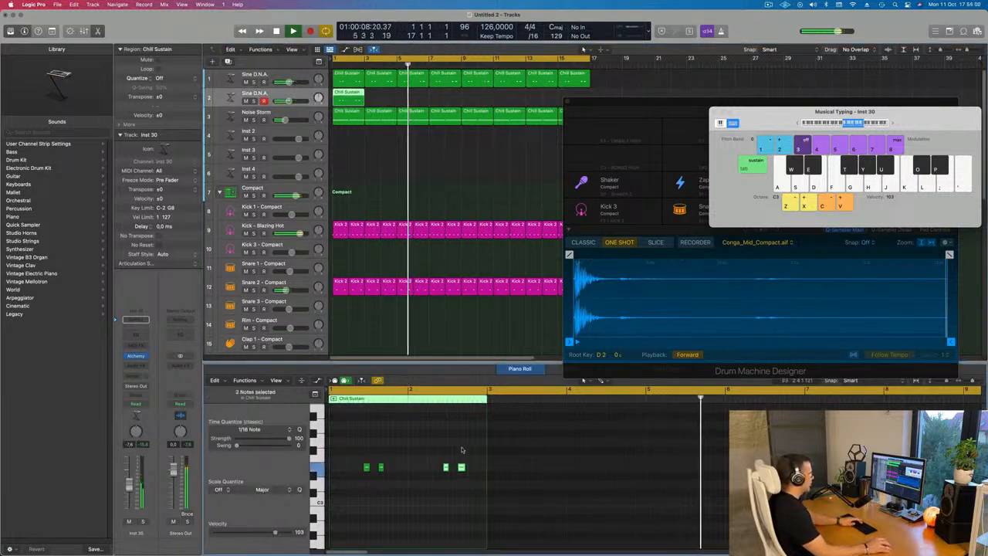
key(Delete)
click(355, 74)
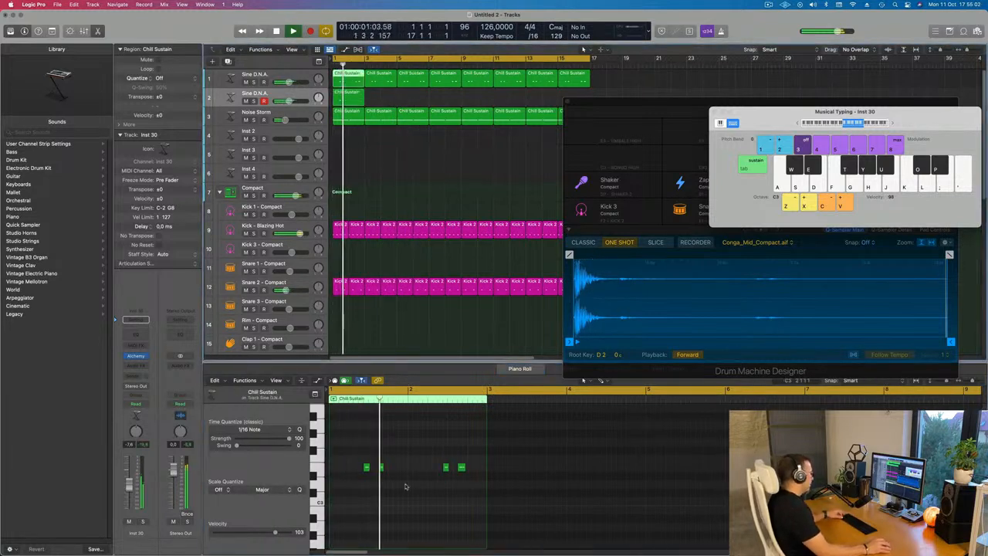
drag(405, 486, 361, 461)
key(Delete)
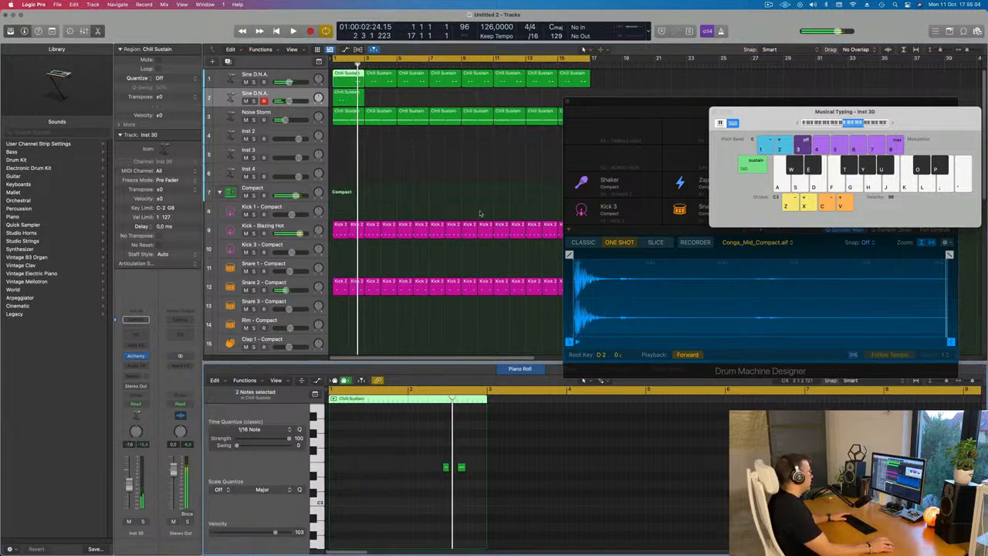
Delete the remaining Chill Sustain regions after the first bar on the original Sine D.N.A. track
drag(370, 96, 594, 71)
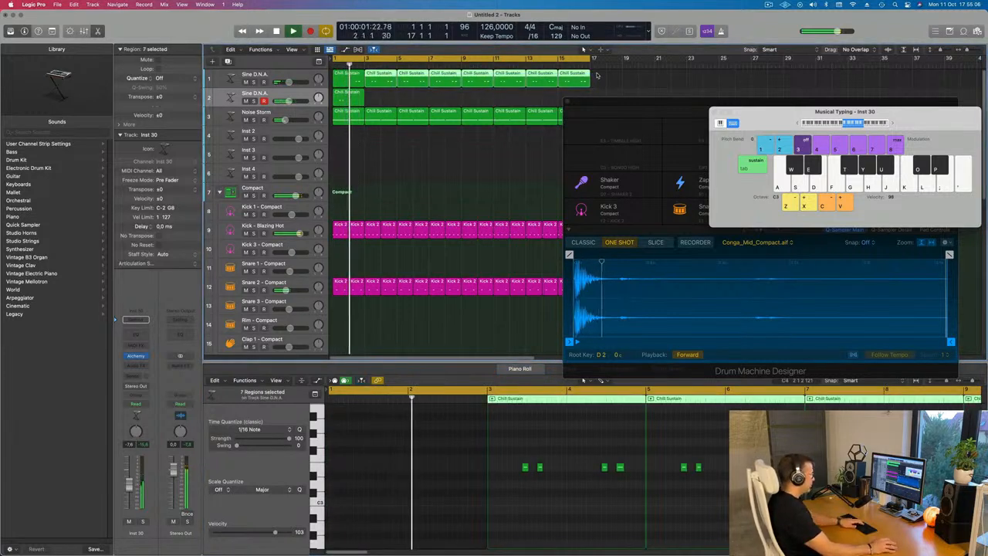
key(Delete)
Select both first-bar Chill Sustain regions and repeat them along the tracks up to bar 17
shift+click(351, 100)
key(Return)
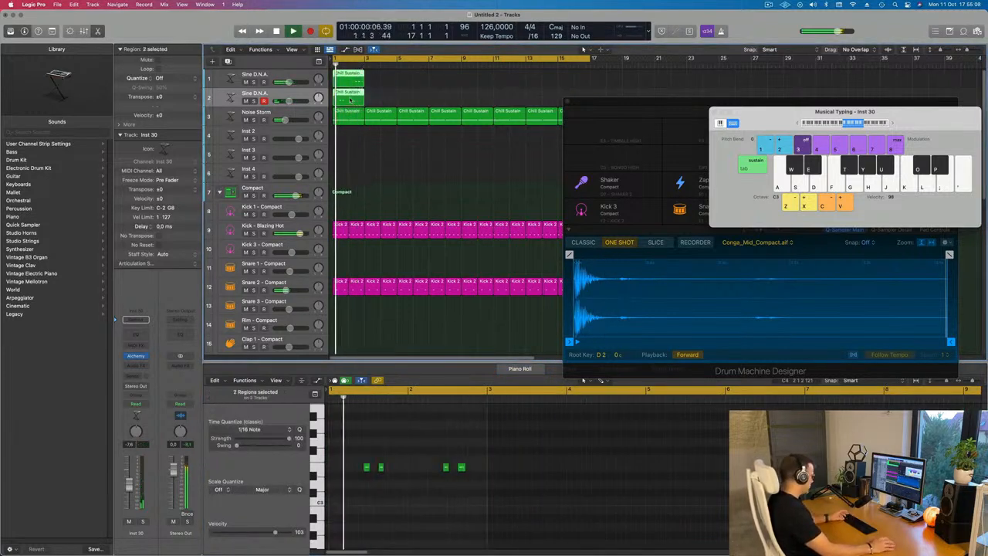
key(super+r)
key(super+r)
key(super+r)
key(super+r)
key(super+r)
key(super+r)
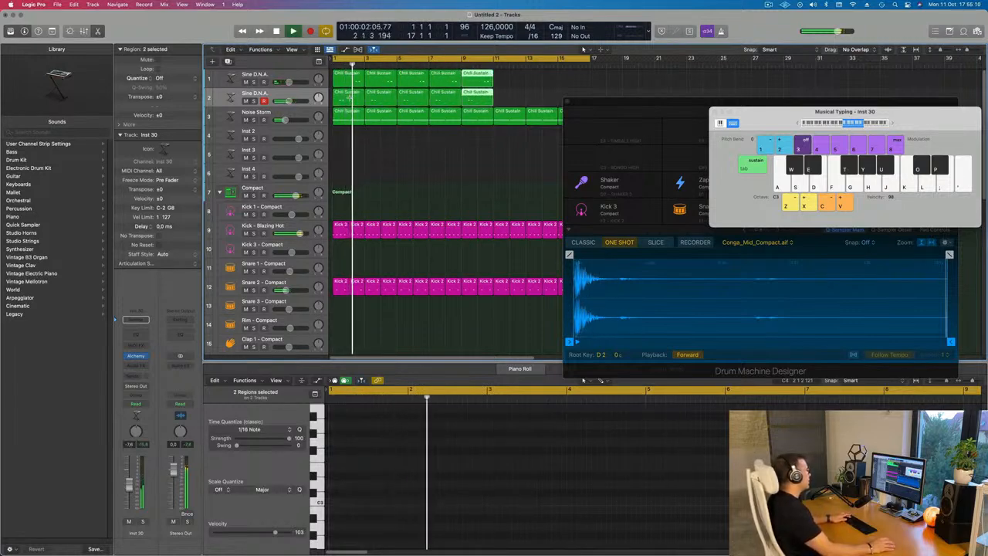
key(super+r)
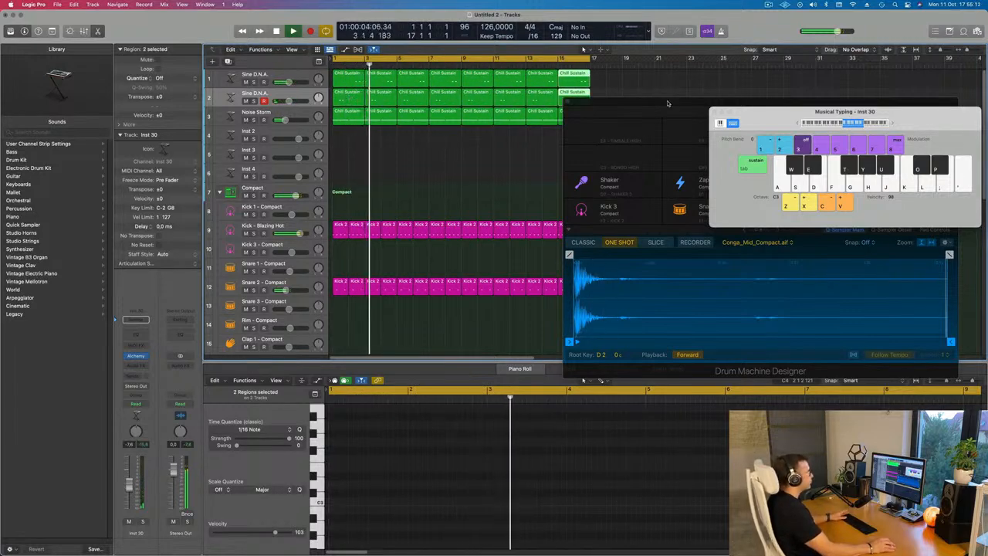
Play the project and audition the new track's Alchemy performance pads, settling on the Dark pad, then close the plugin
key(Return)
key(space)
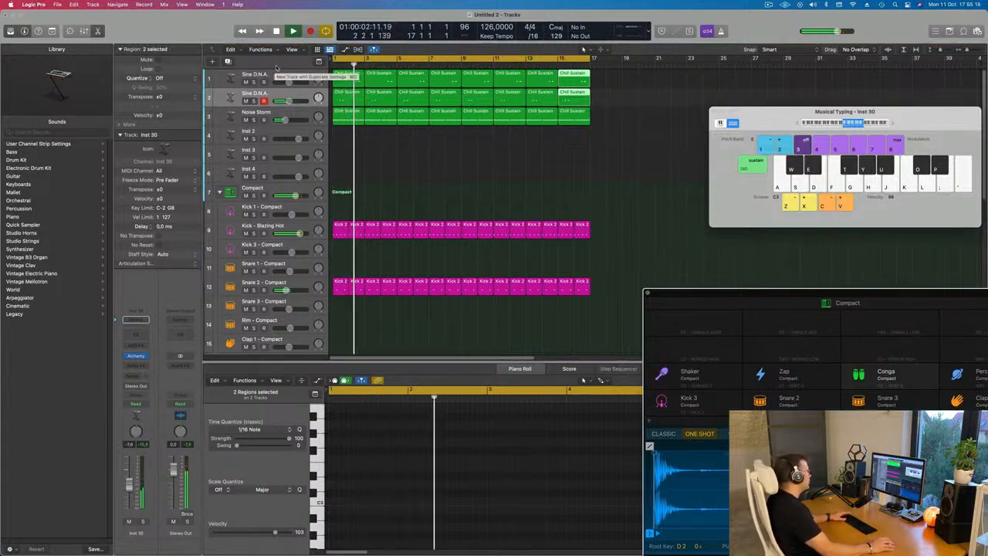
key(space)
key(space)
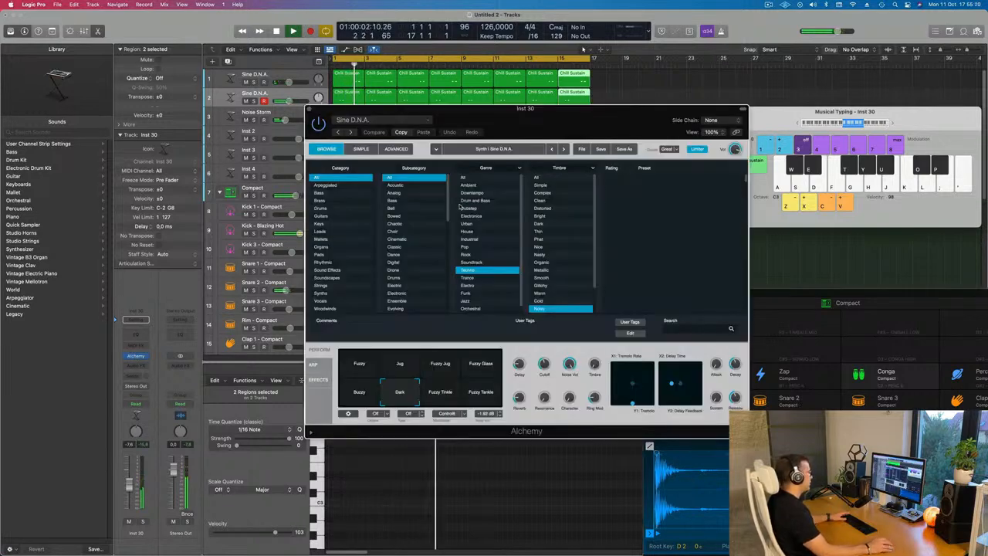
click(135, 356)
click(531, 392)
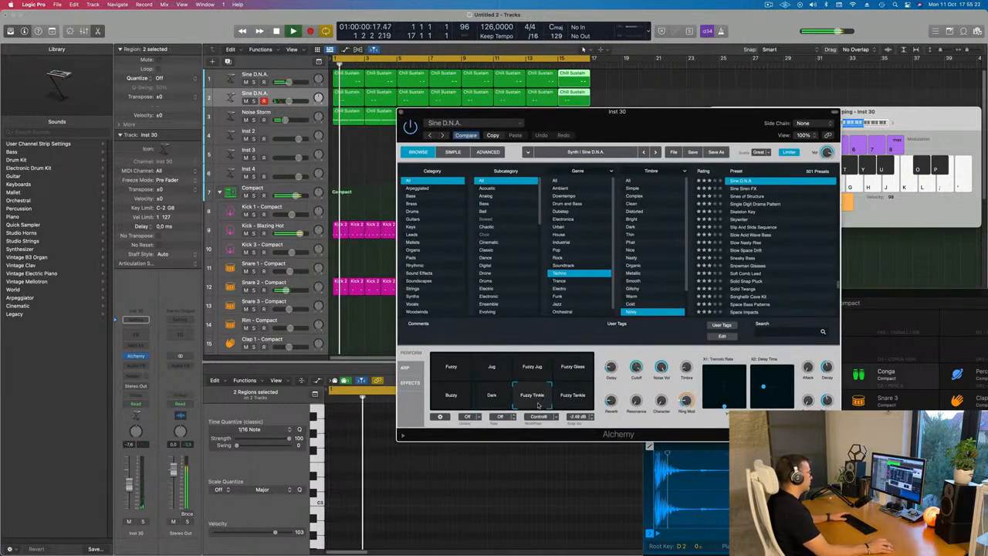
click(570, 395)
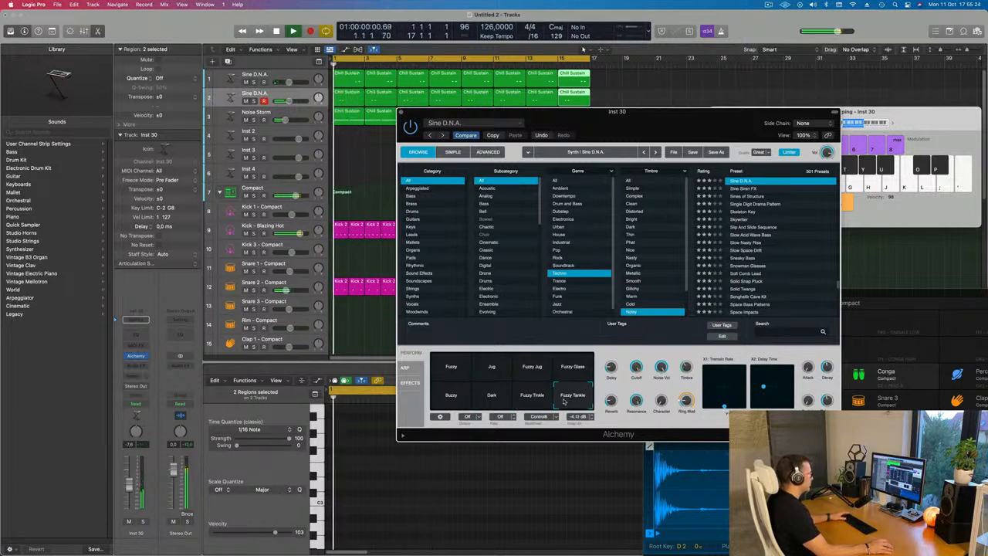
click(491, 393)
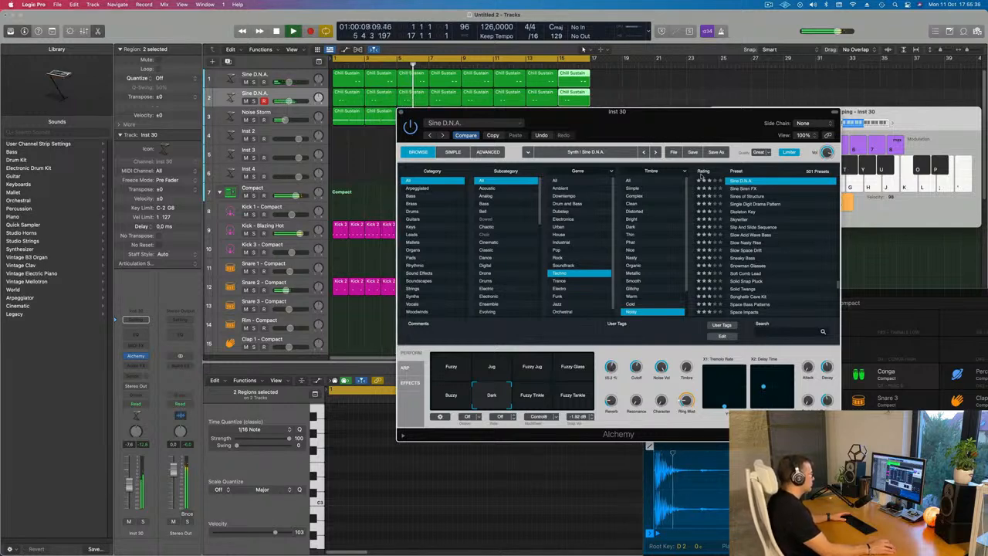
drag(666, 137, 496, 178)
key(super+w)
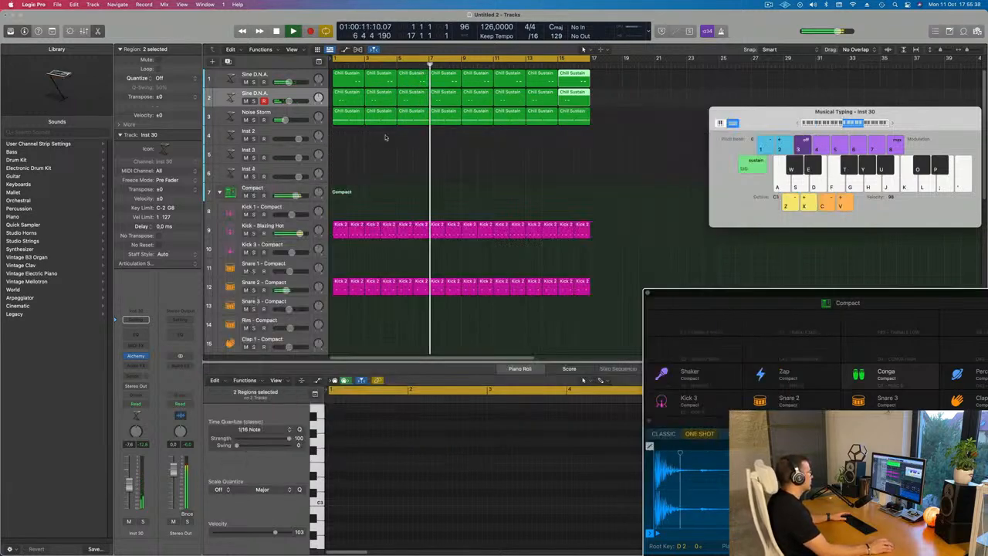
Add a send from the new Sine D.N.A. track to Bus 2 → Reverb
key(space)
key(space)
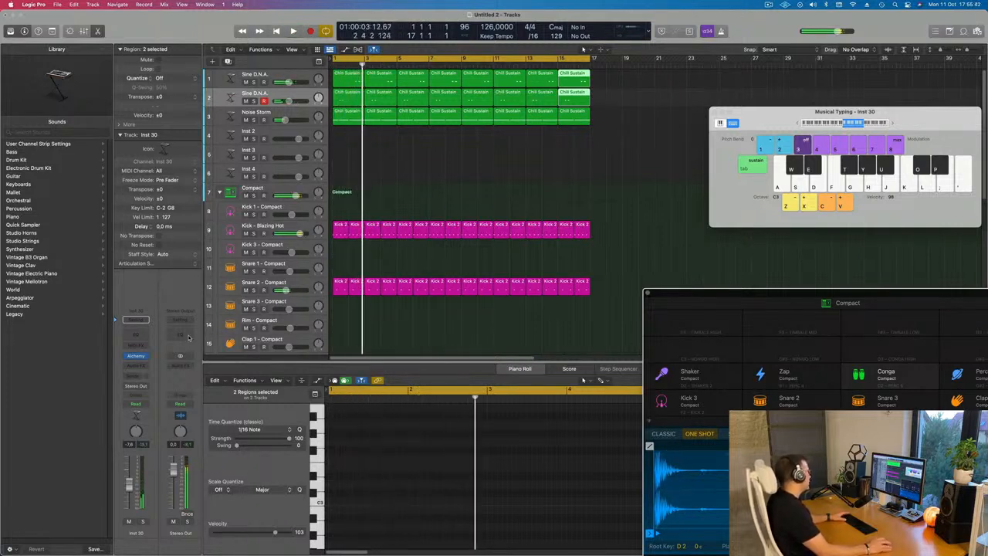
click(135, 318)
mouse_move(135, 388)
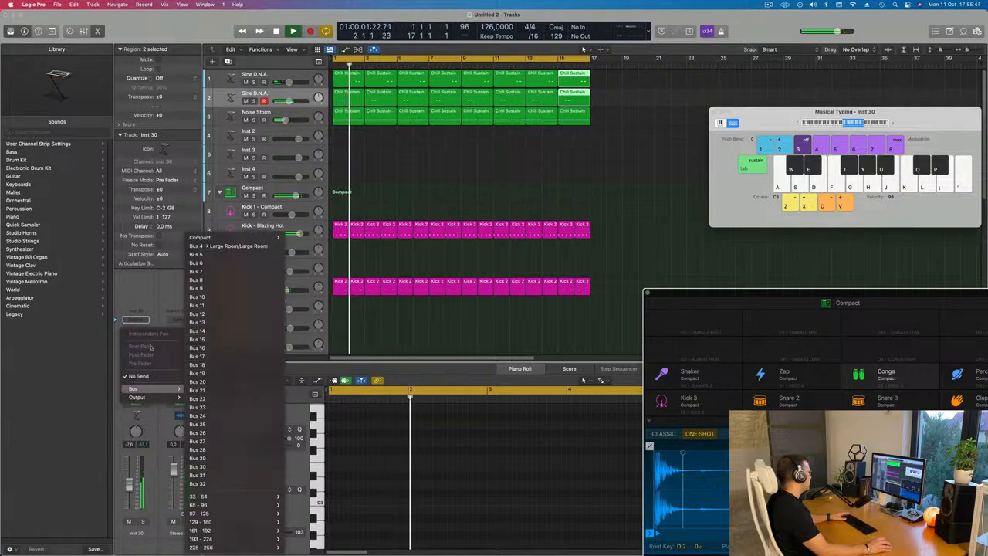
mouse_move(231, 237)
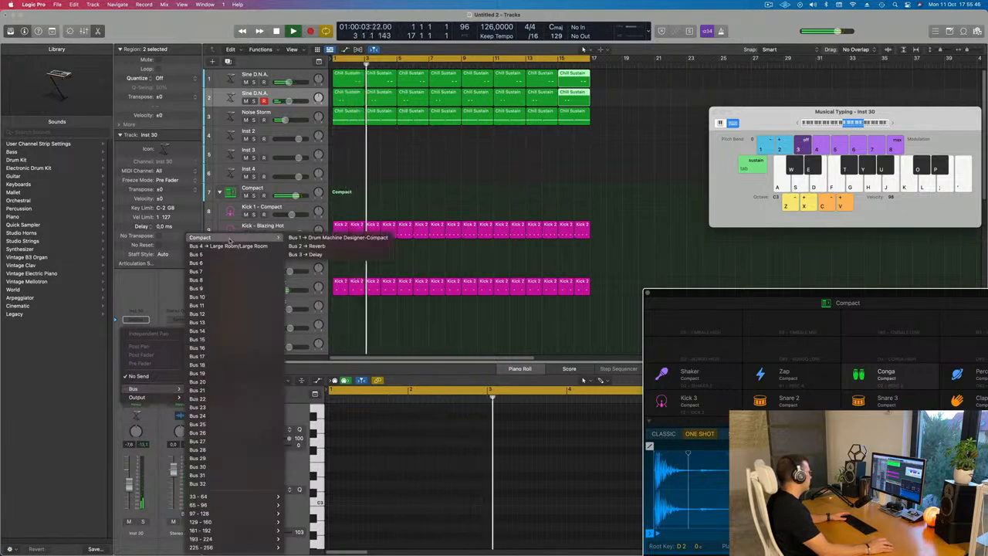
click(315, 245)
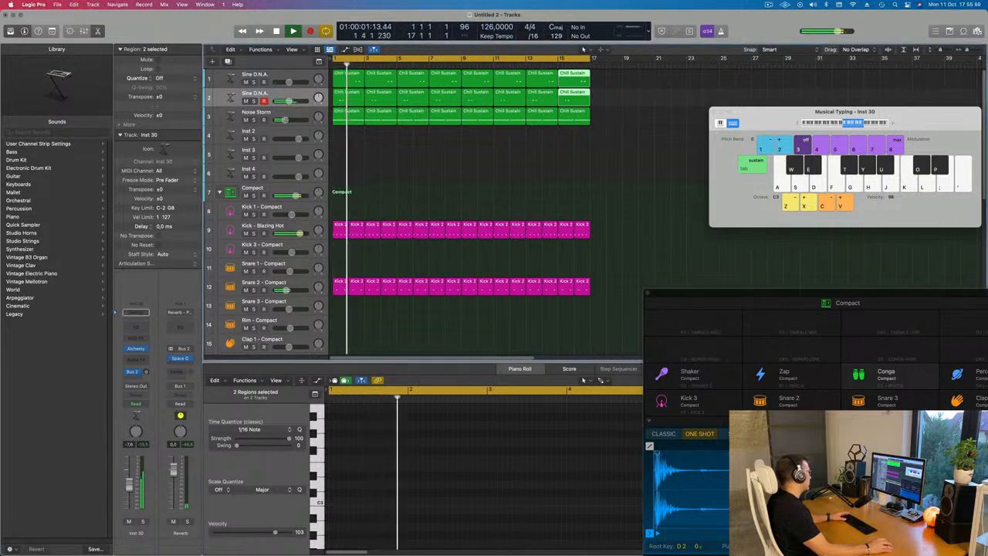
drag(146, 372, 148, 373)
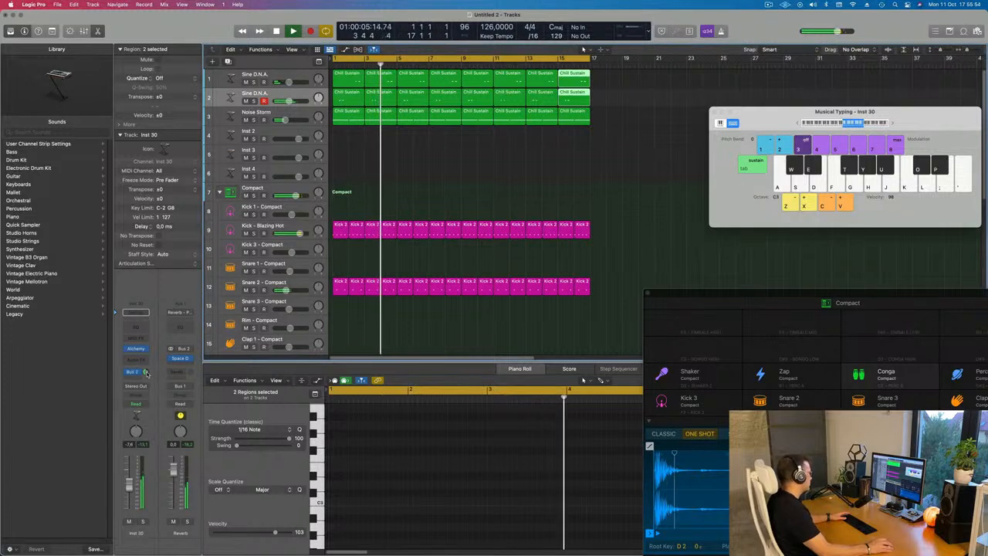
Add a second send to Bus 3 → Delay and raise its send level
click(138, 372)
mouse_move(137, 390)
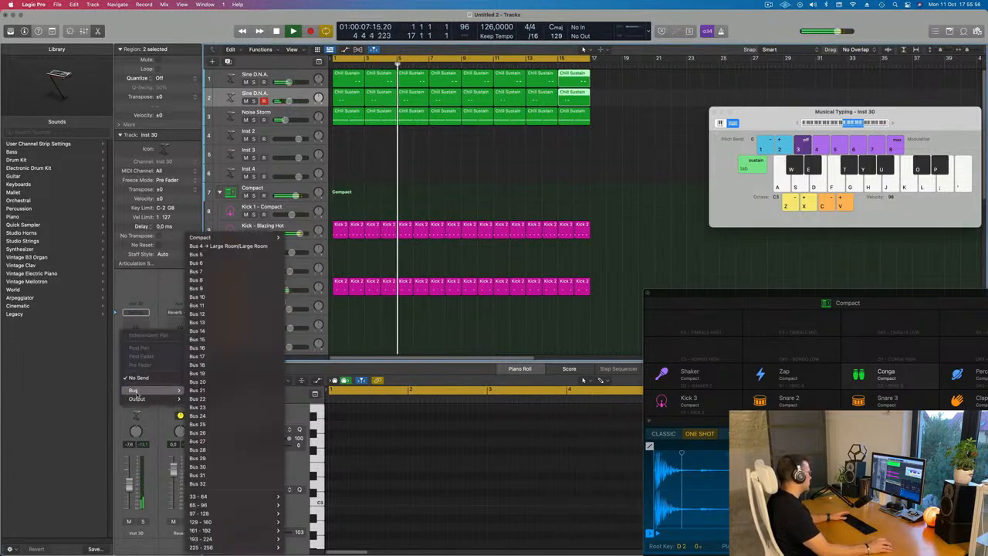
mouse_move(230, 242)
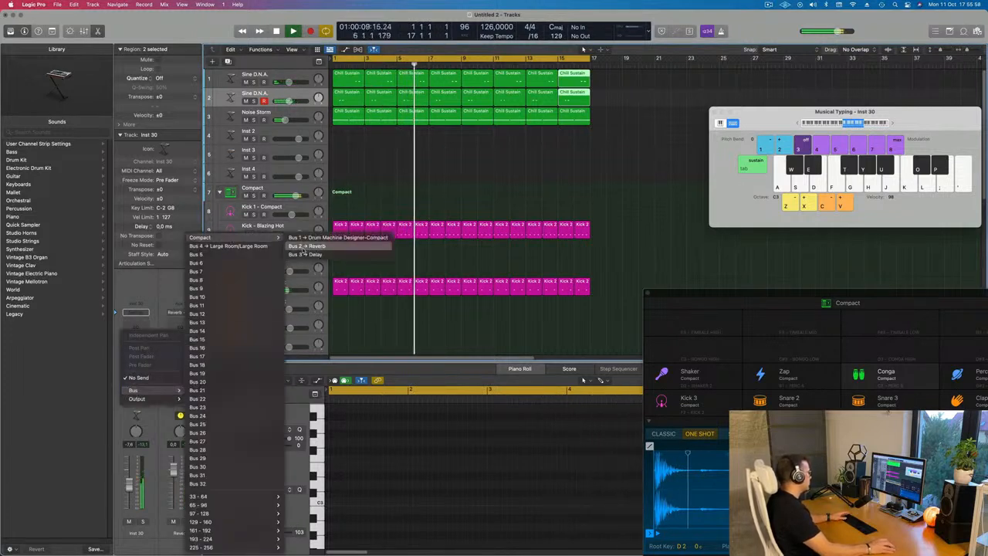
click(305, 254)
key(Return)
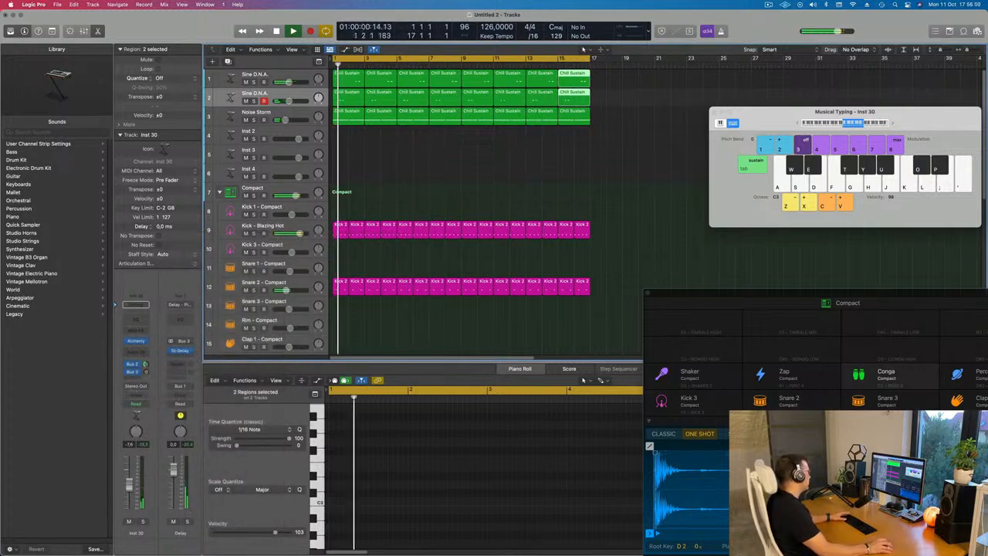
drag(146, 372, 146, 355)
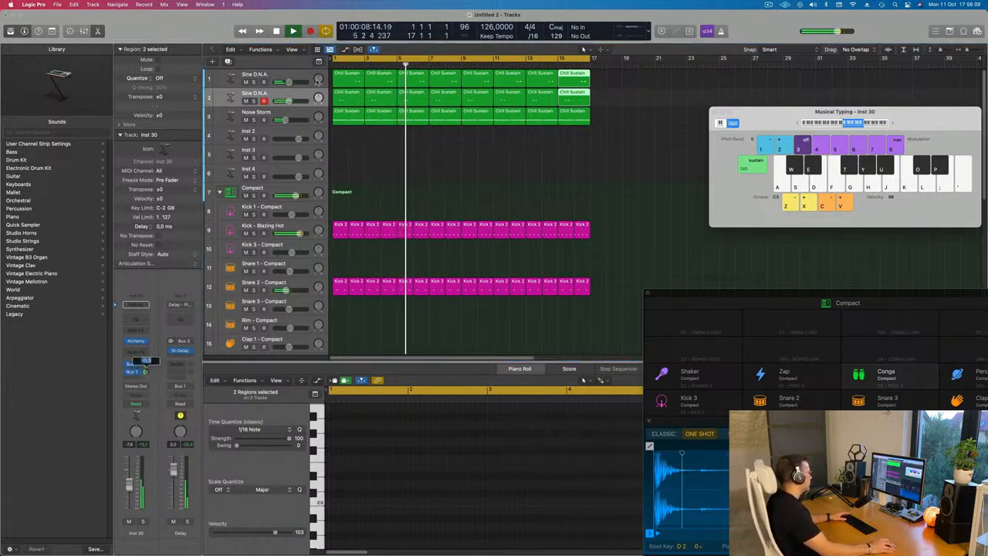
Duplicate the Sine D.N.A. track and copy its Chill Sustain regions onto the new track
click(247, 77)
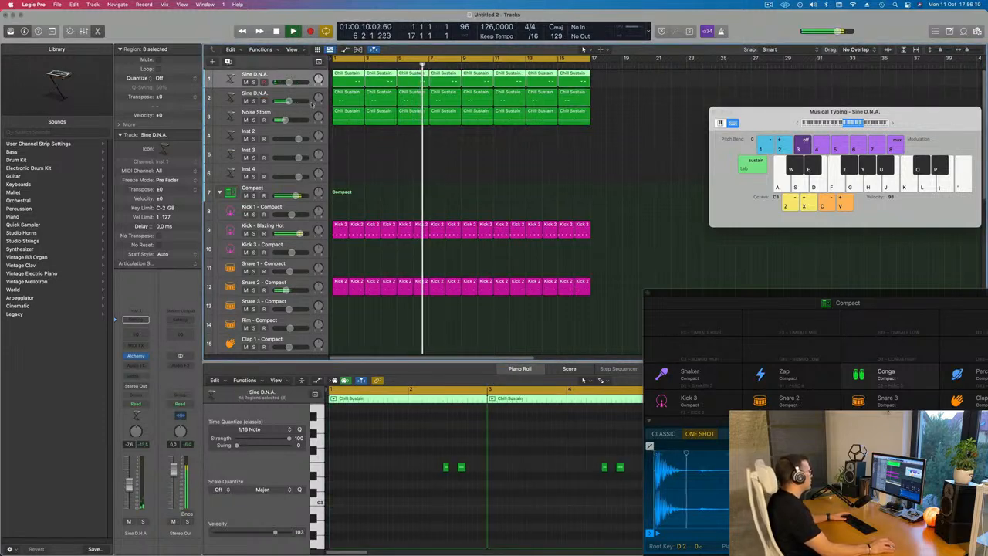
key(alt+super+s)
drag(596, 83, 345, 98)
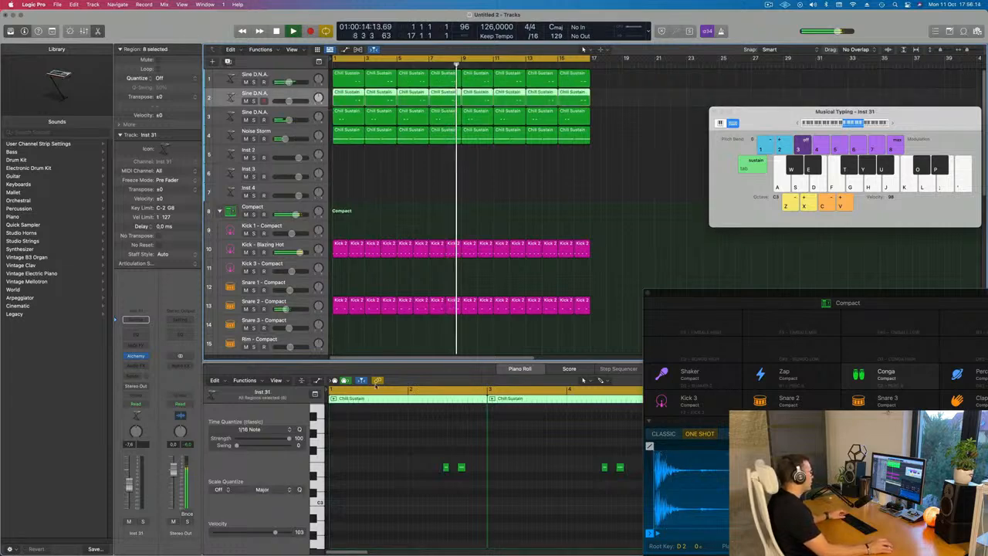
Select the new track's notes in the piano roll and play the project from the start
scroll(397, 455, down, 5)
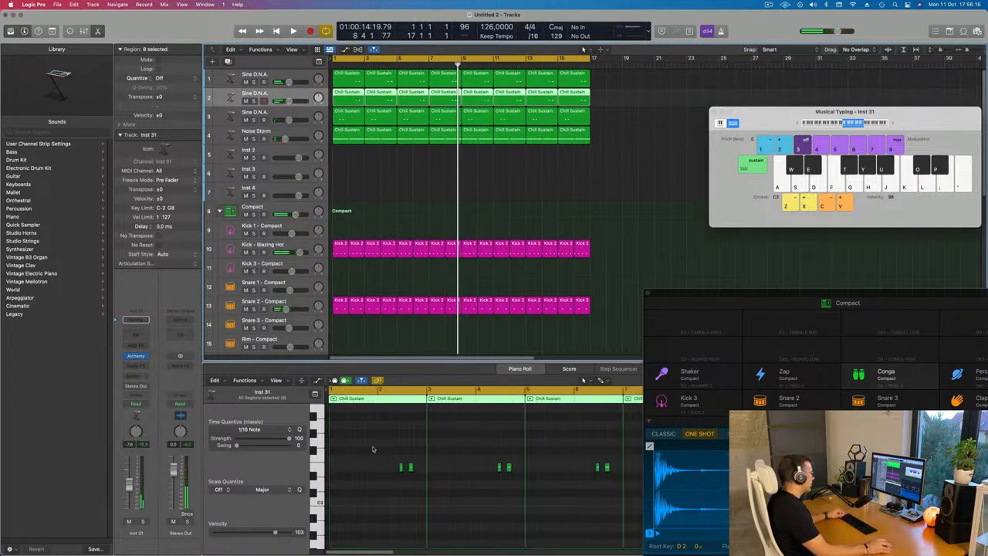
key(super+a)
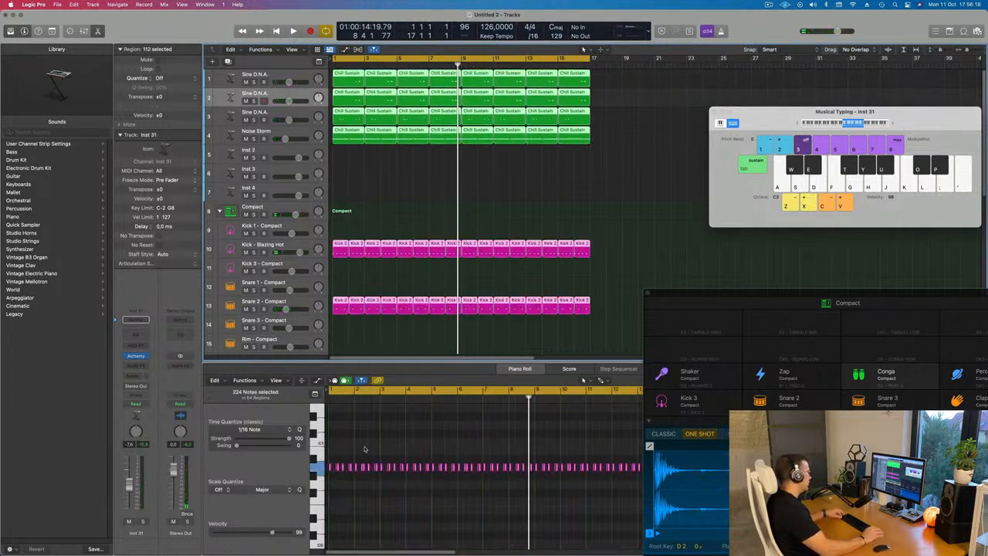
click(399, 443)
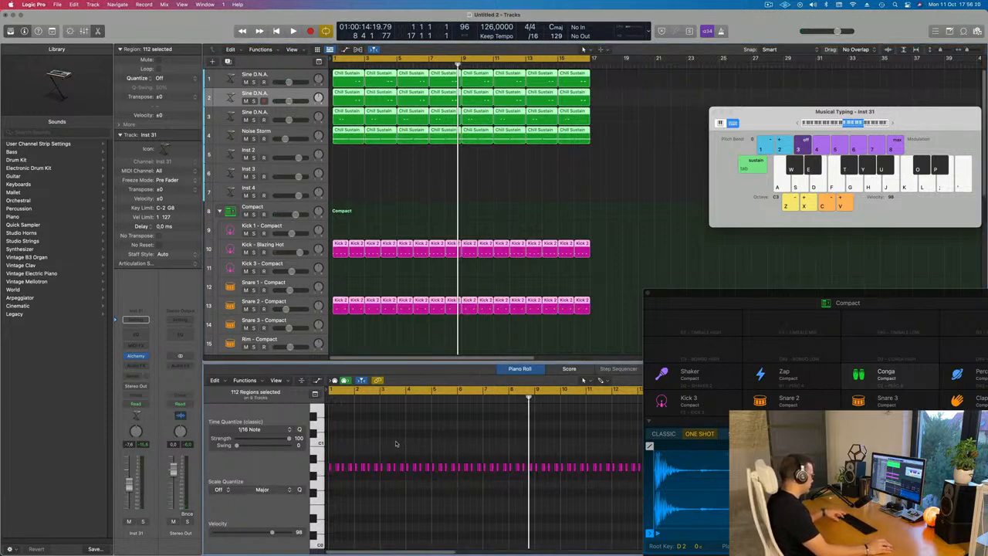
click(386, 165)
click(294, 96)
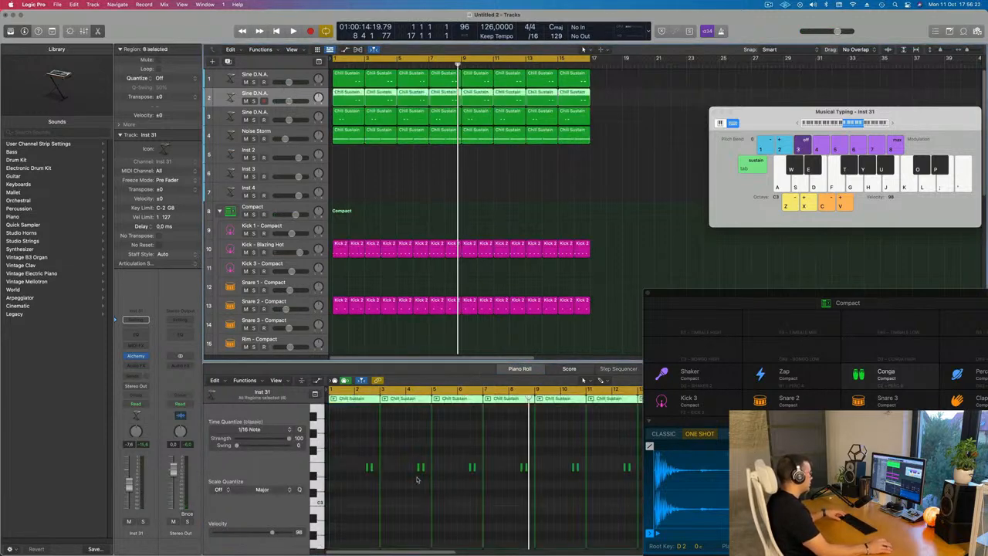
click(410, 462)
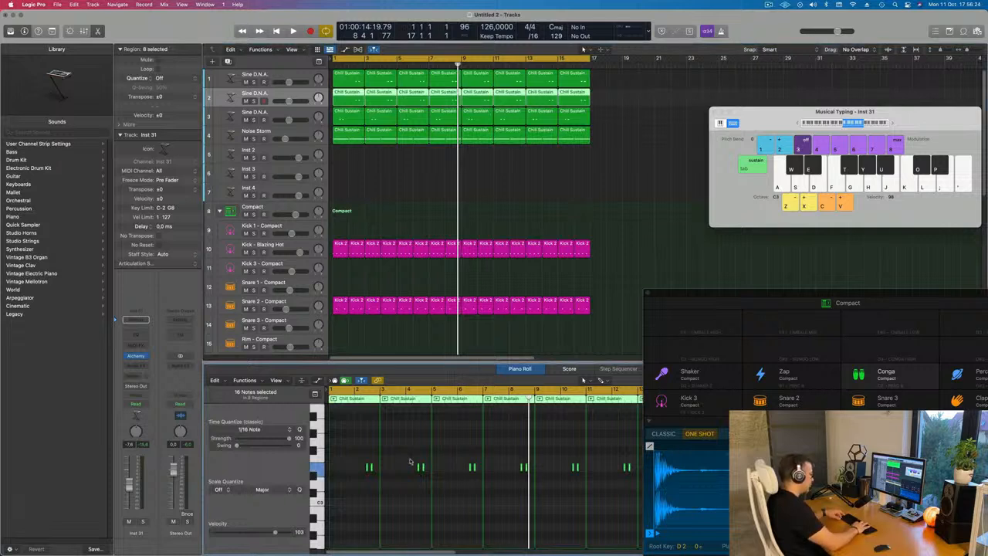
key(Return)
key(space)
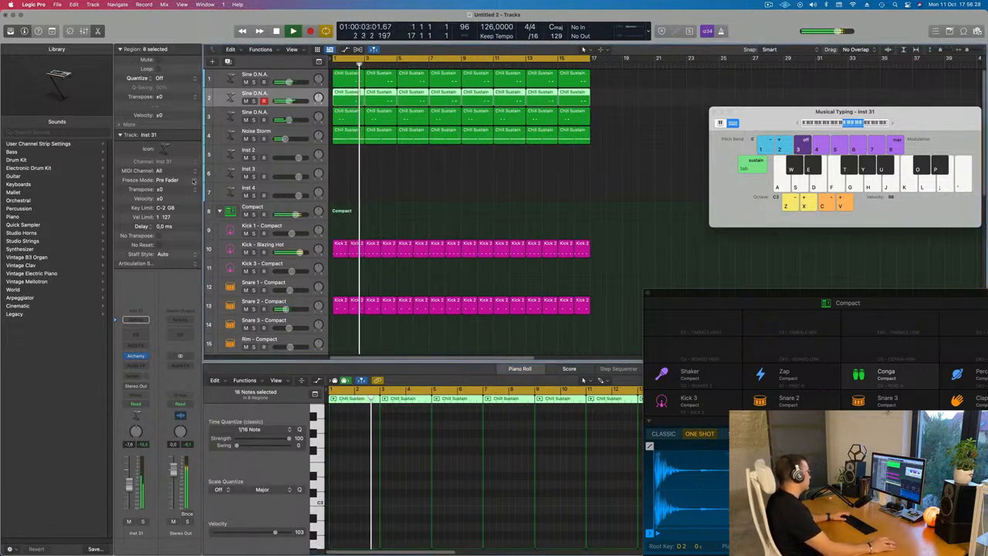
Open the new track's Alchemy plugin, load the Slow Acid Wave Bass preset and try its Resonant and Lowpass pads
click(138, 357)
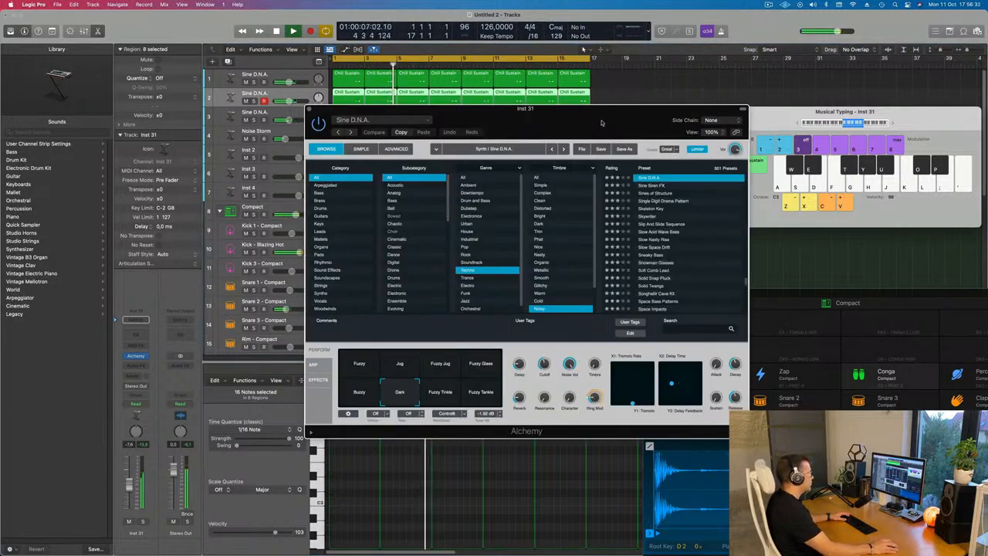
drag(605, 122, 485, 115)
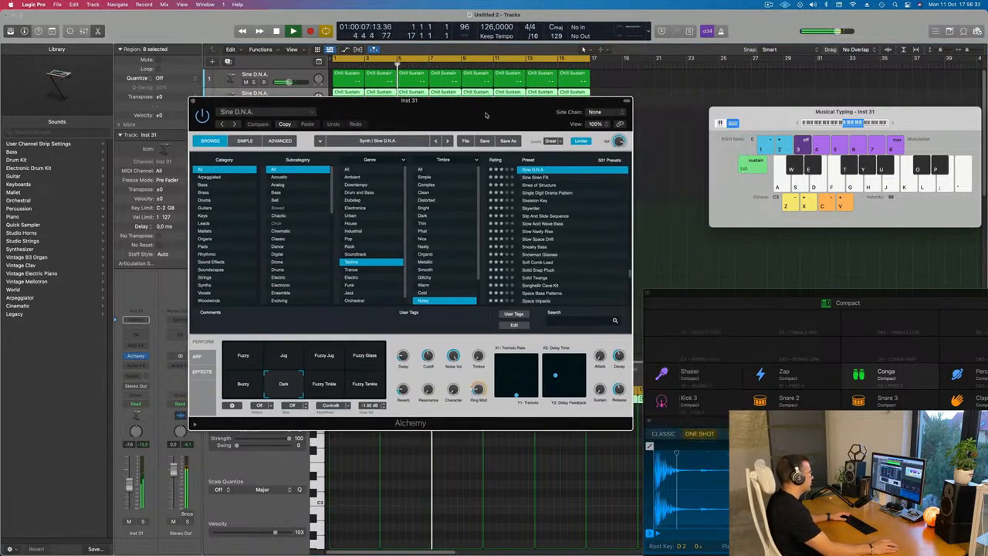
click(547, 223)
drag(469, 121, 526, 185)
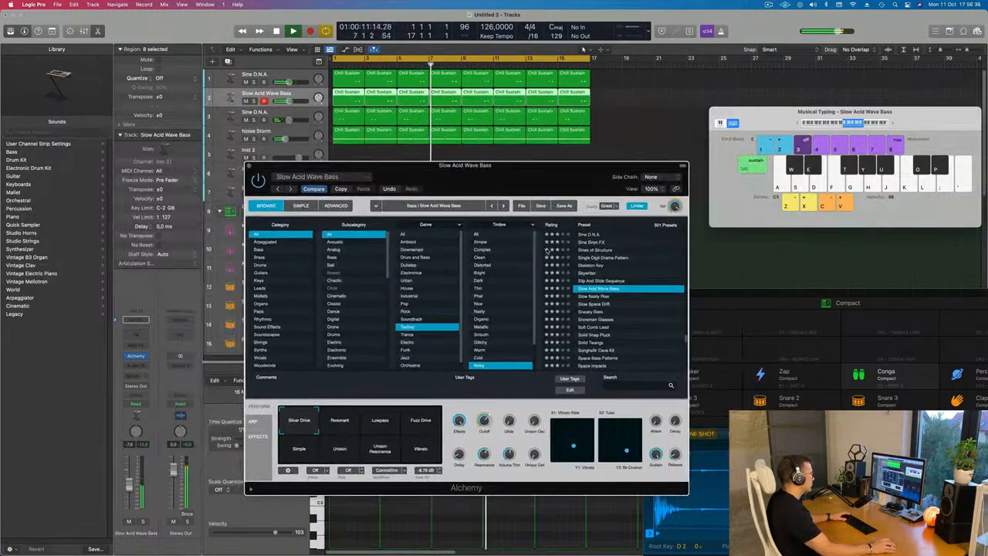
click(355, 425)
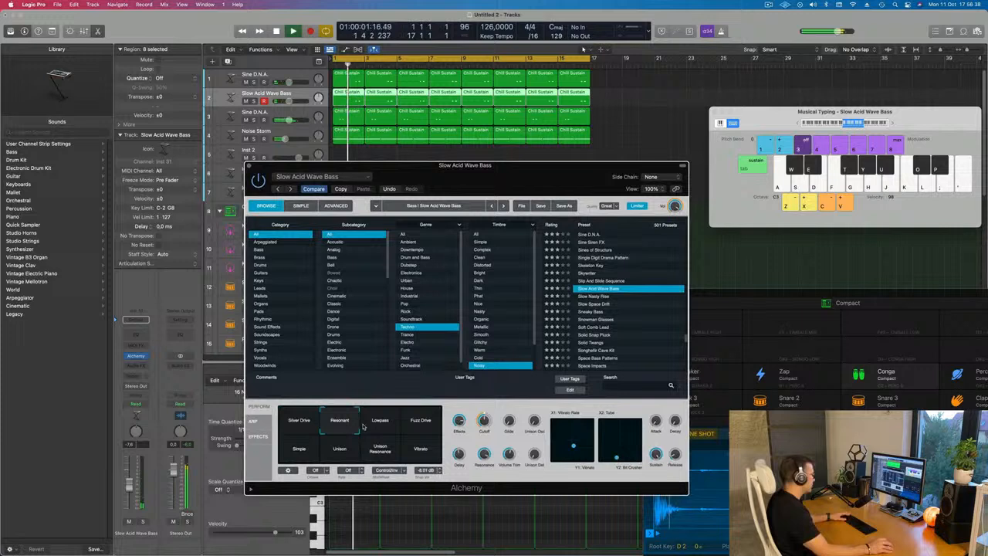
click(382, 426)
click(336, 422)
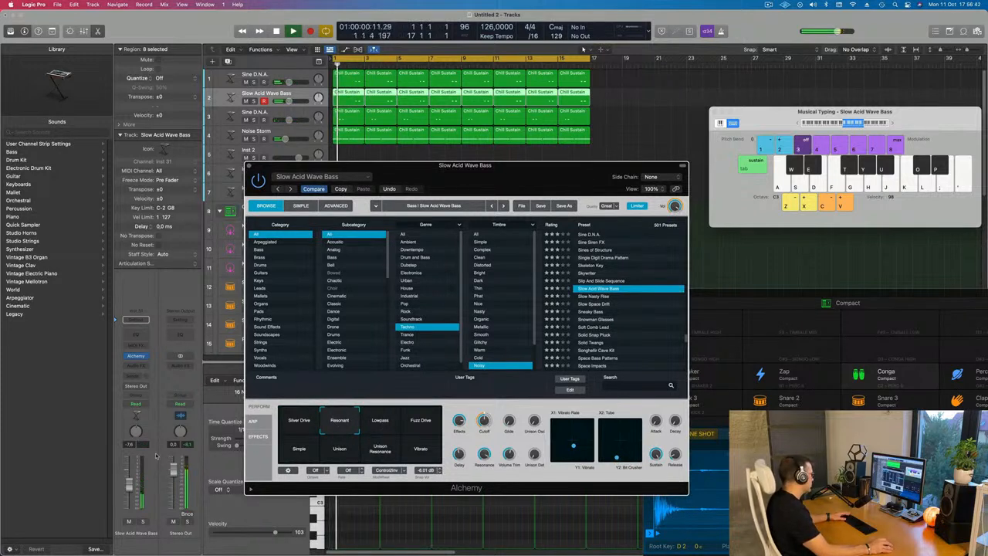
Lower the new track's volume to about -15.6 dB and nudge the Alchemy cutoff knob
click(286, 101)
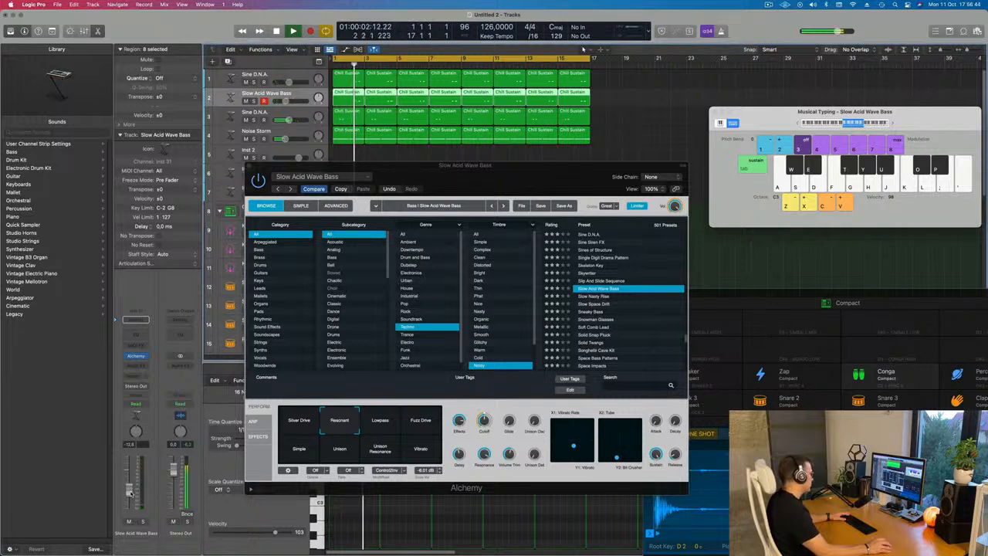
click(487, 441)
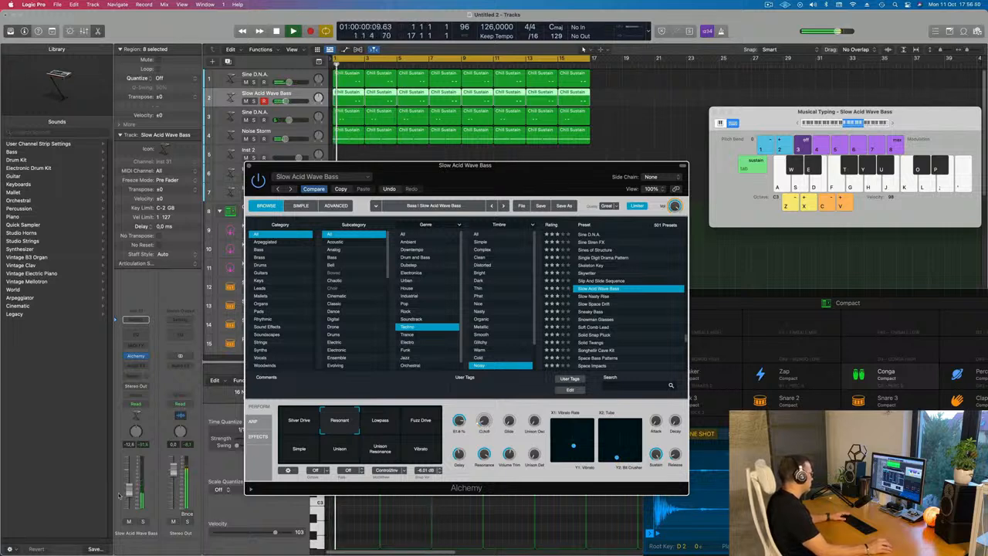
drag(129, 489, 129, 496)
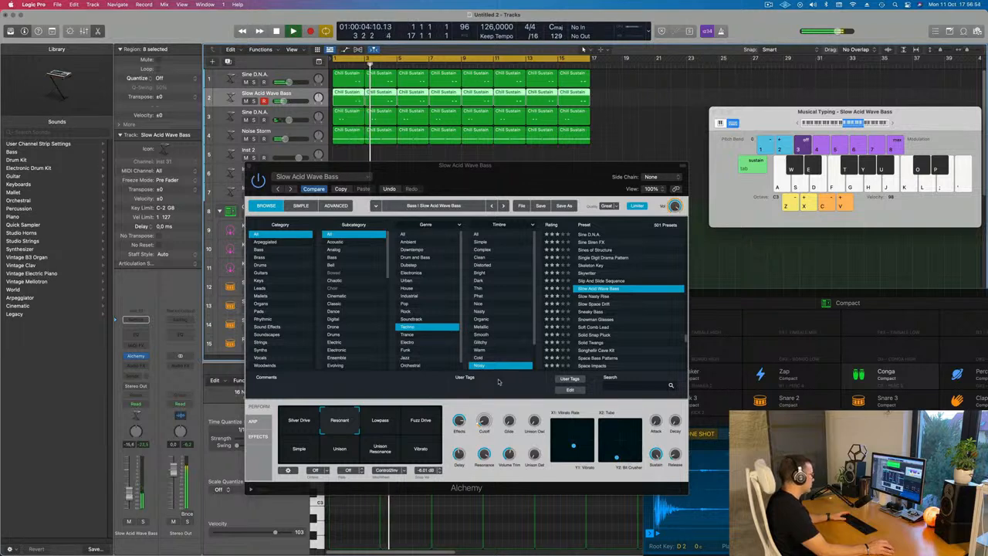
drag(483, 423, 483, 423)
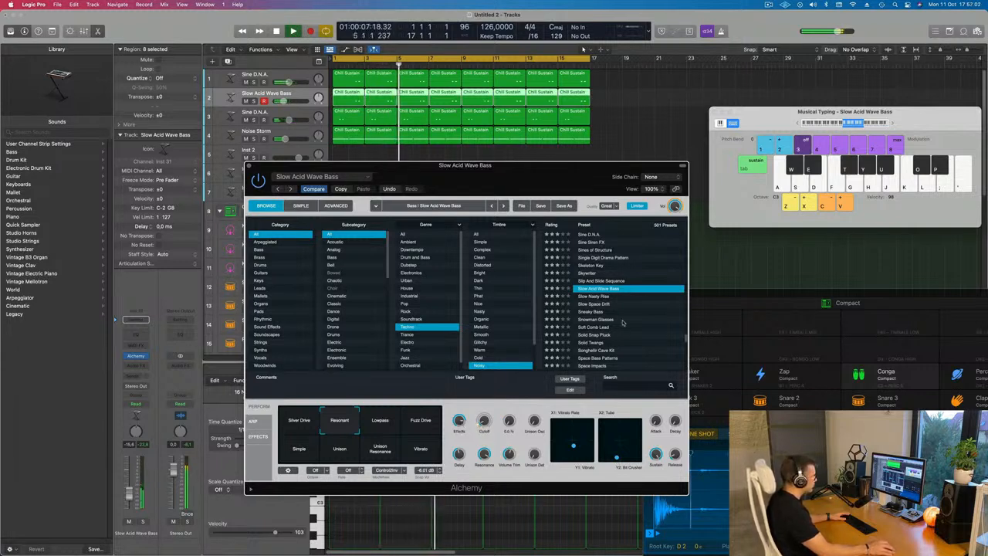
Audition Alchemy presets from Slow Nasty Rise to Spacey Echo Bells, widen the timbre filter to All and load Stretched Staccato
click(598, 298)
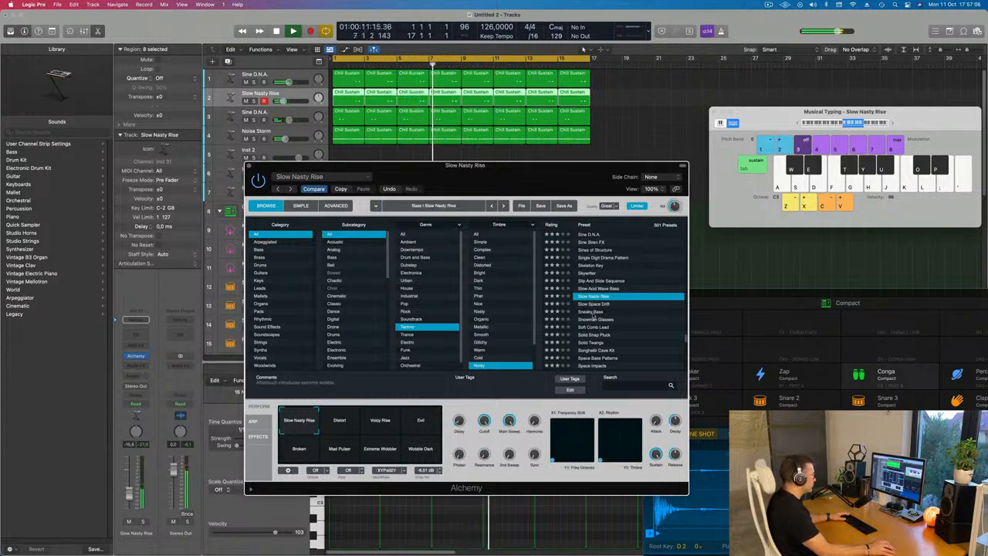
click(592, 312)
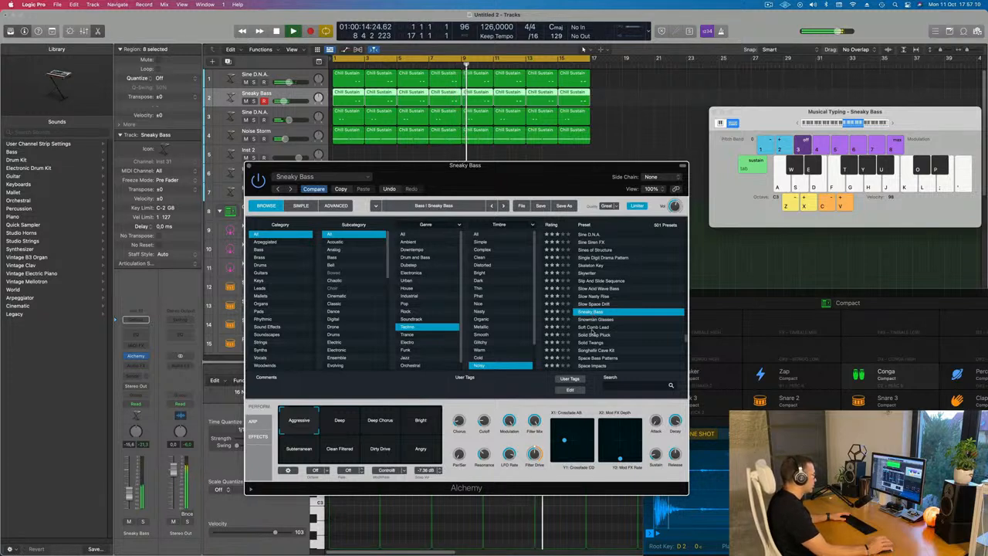
click(593, 328)
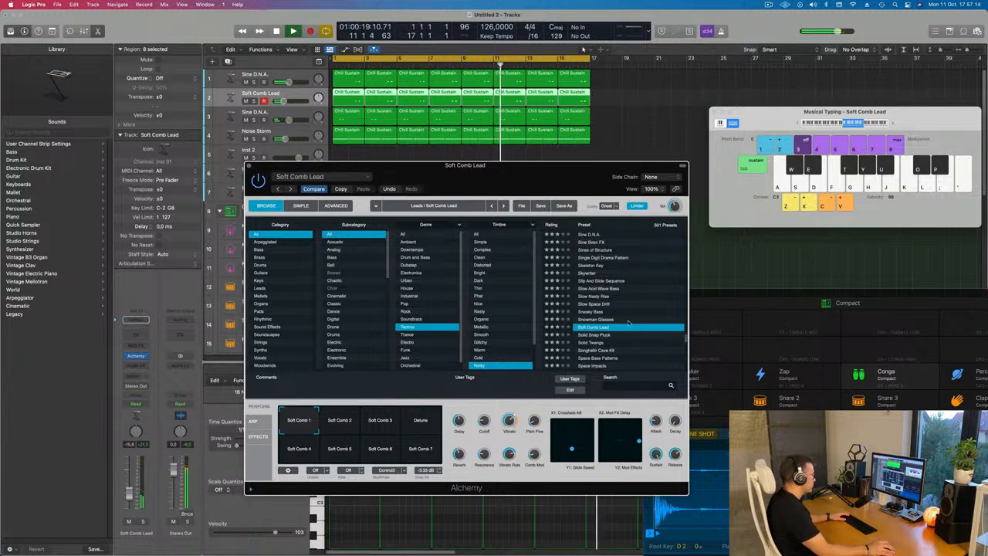
scroll(623, 319, down, 3)
click(604, 319)
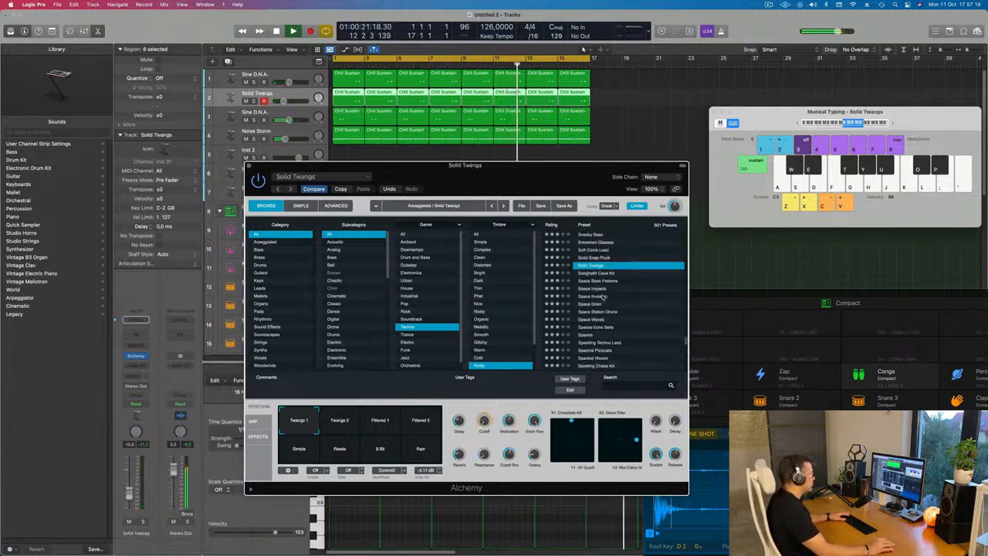
click(581, 297)
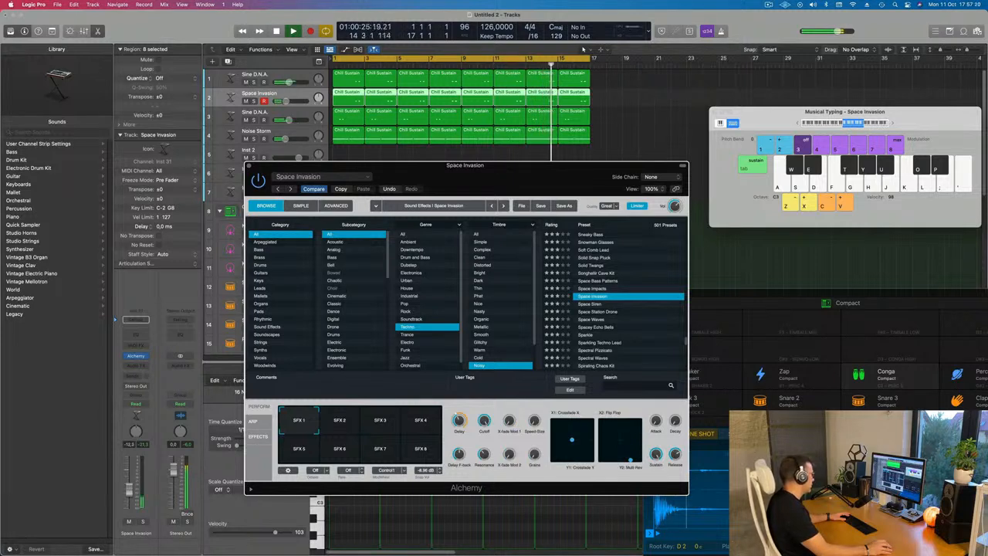
click(259, 94)
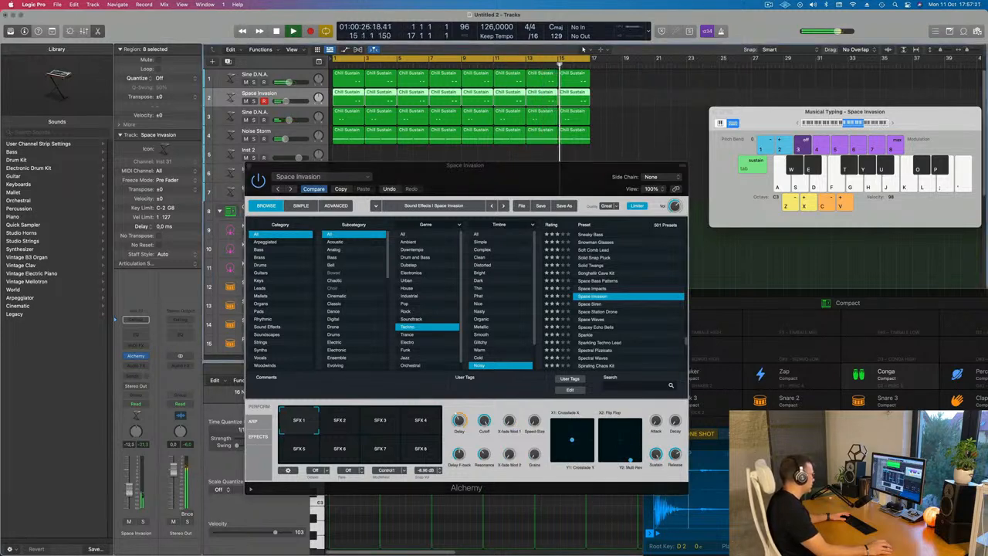
scroll(617, 319, down, 1)
click(600, 310)
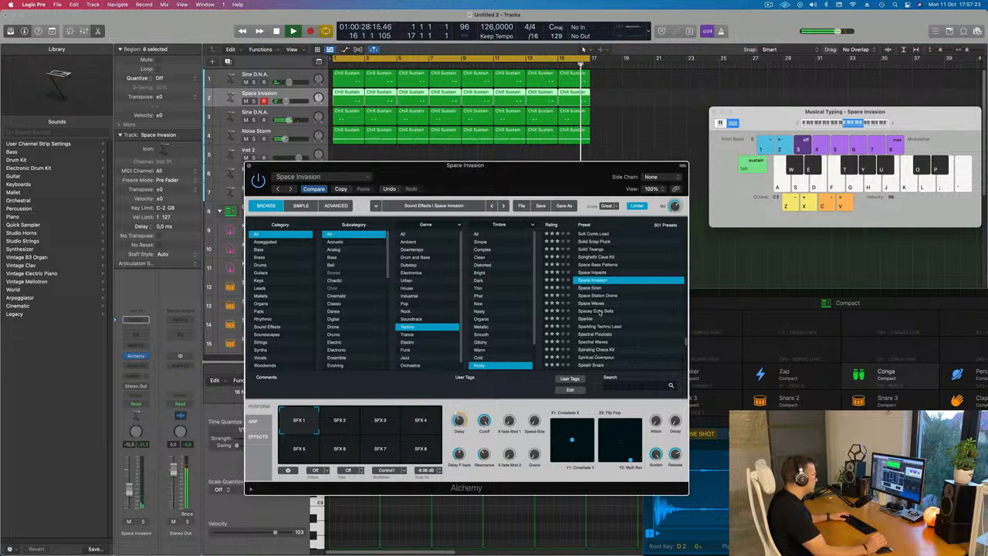
click(600, 310)
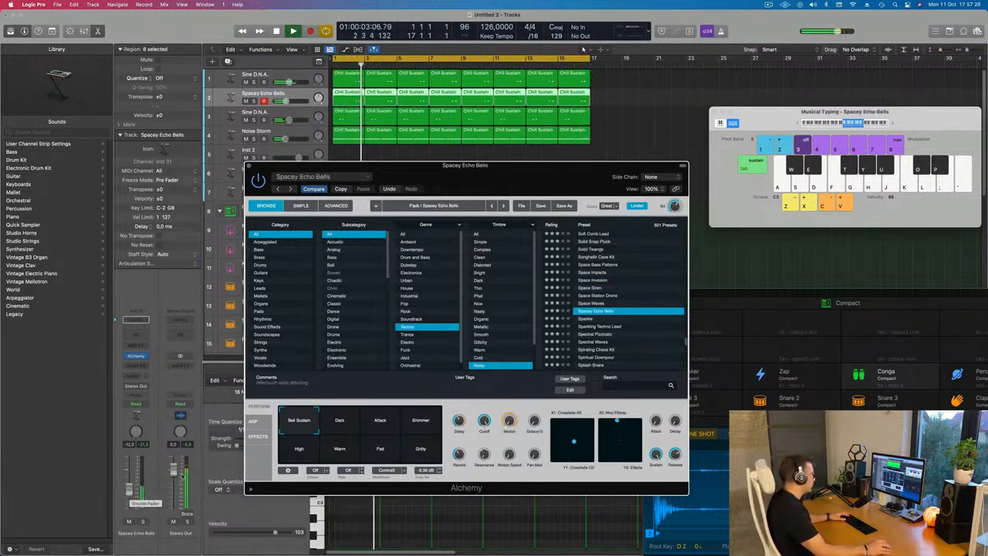
scroll(564, 297, down, 4)
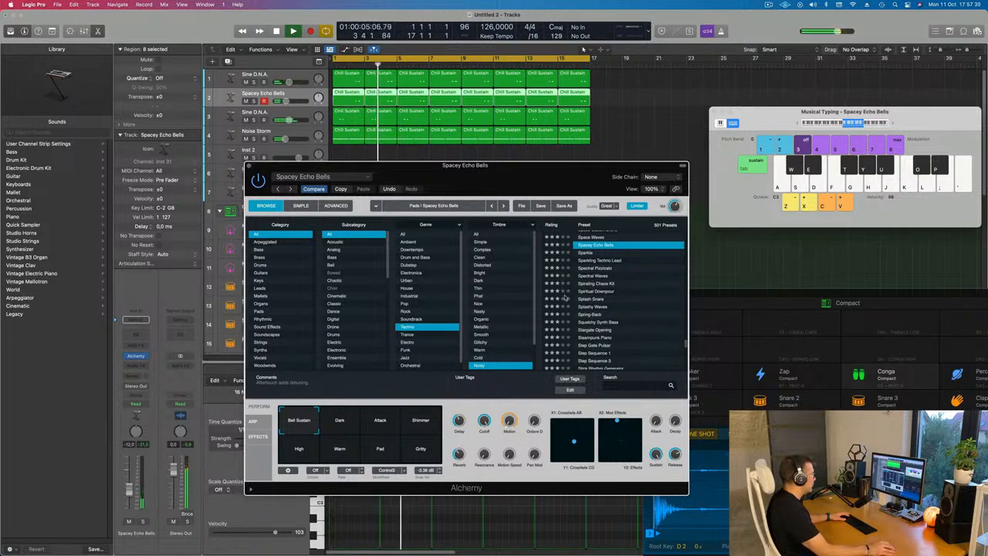
scroll(564, 297, down, 2)
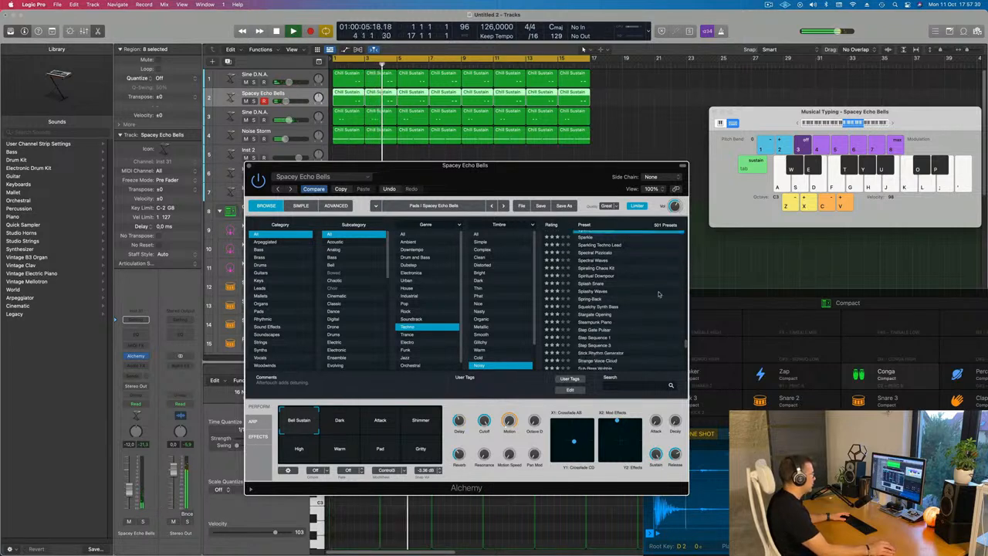
click(477, 234)
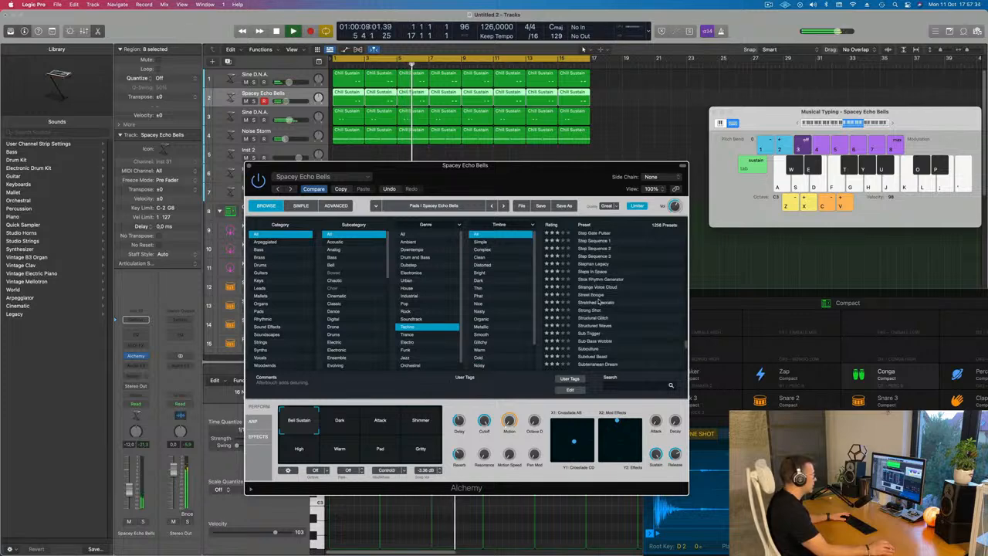
click(629, 303)
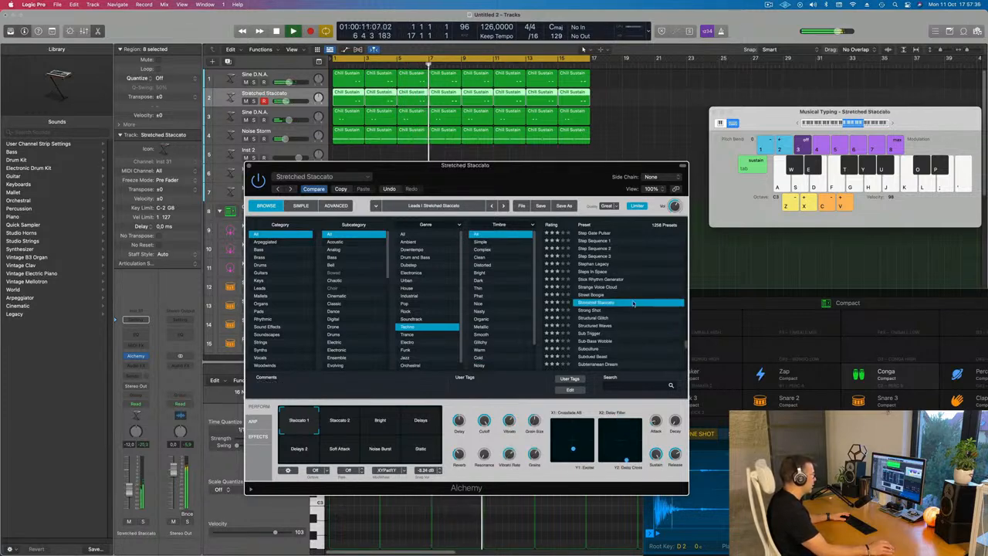
Play the project and try the Stretched Staccato performance pads, settling on Soft Attack
mouse_move(543, 178)
mouse_down()
mouse_move(589, 180)
mouse_move(550, 177)
mouse_up()
key(space)
key(space)
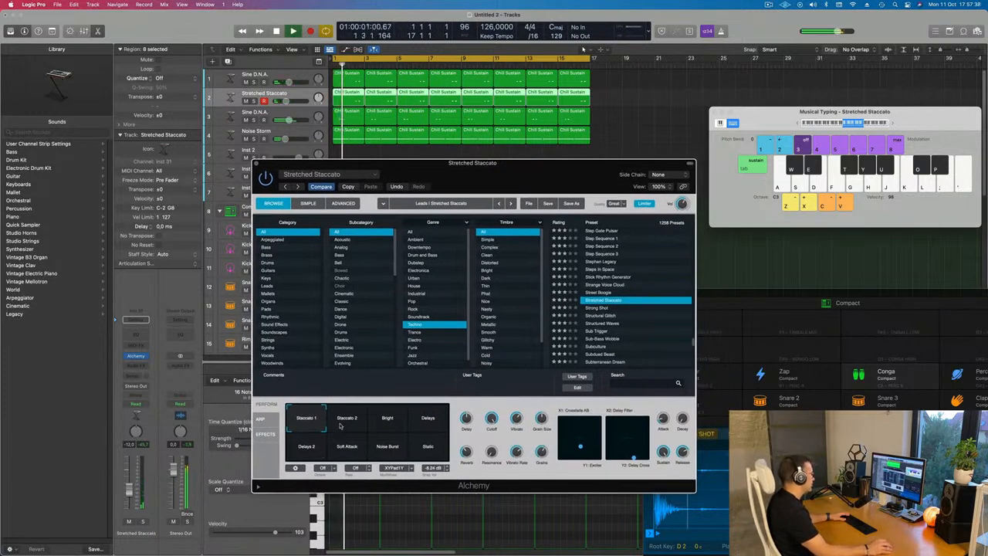
click(391, 424)
click(437, 420)
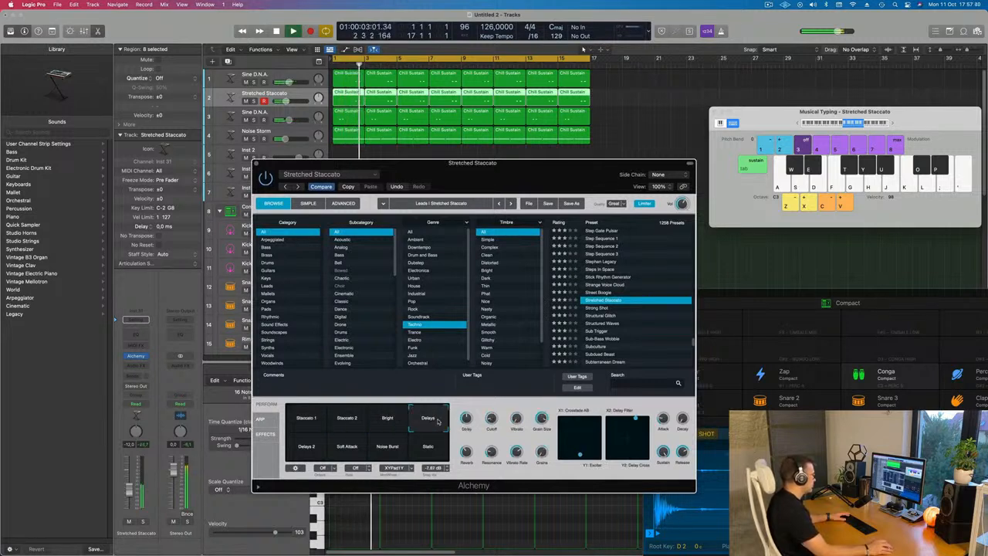
key(space)
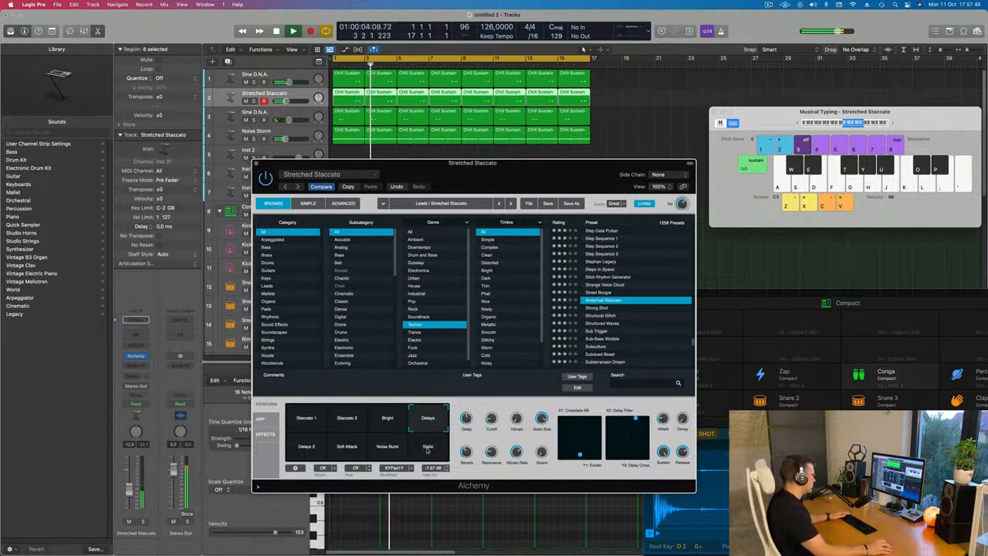
click(427, 447)
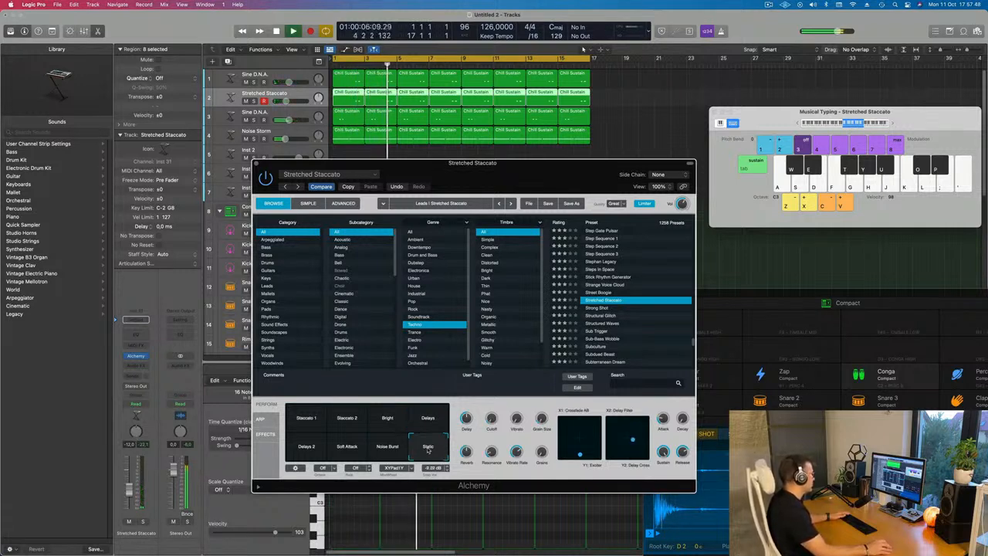
click(386, 448)
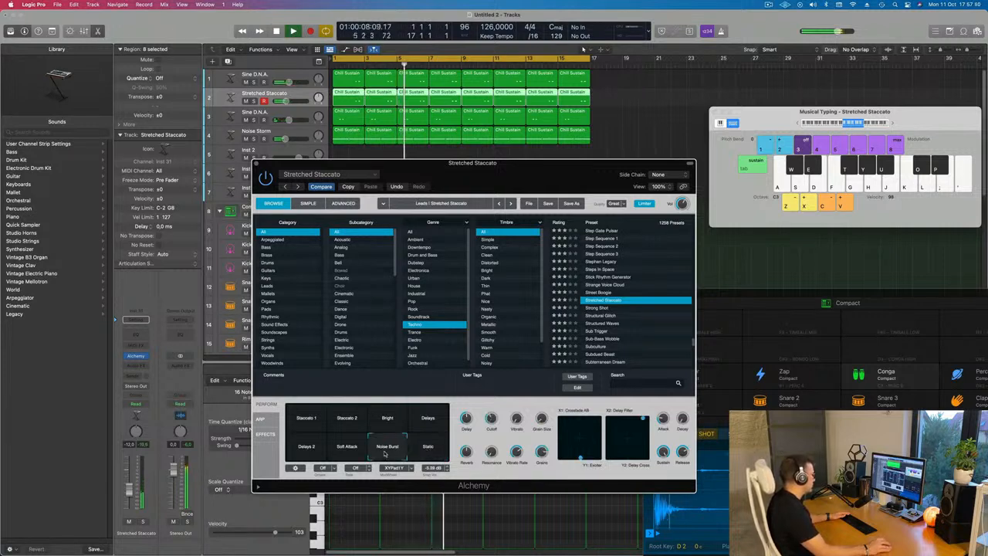
click(337, 454)
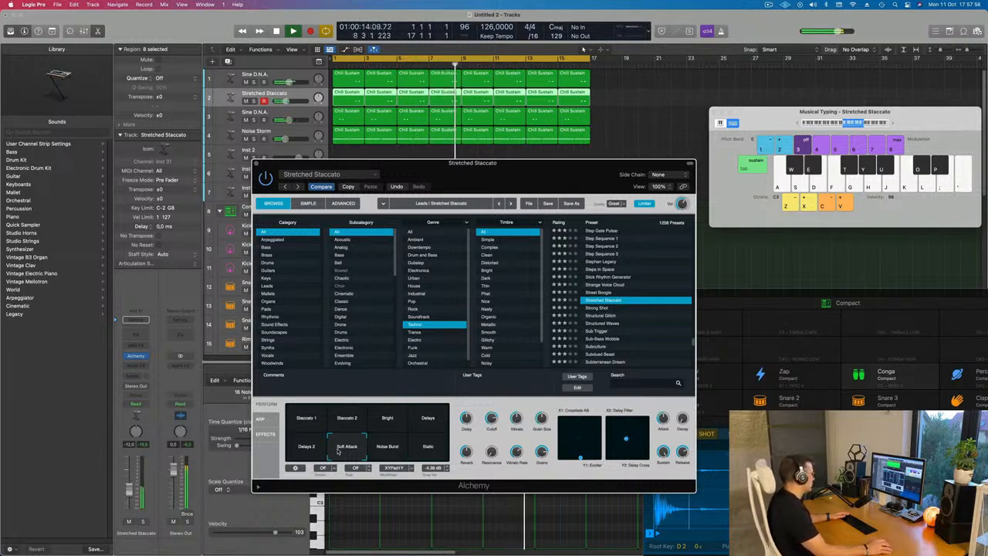
Pick the Delays performance pad in Alchemy, then close the plugin window
click(409, 421)
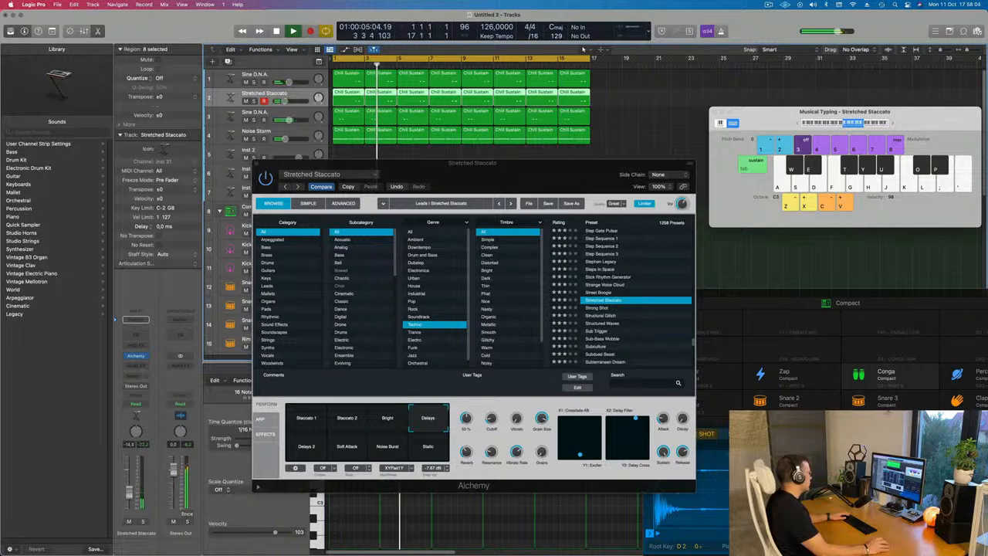
drag(310, 168, 294, 207)
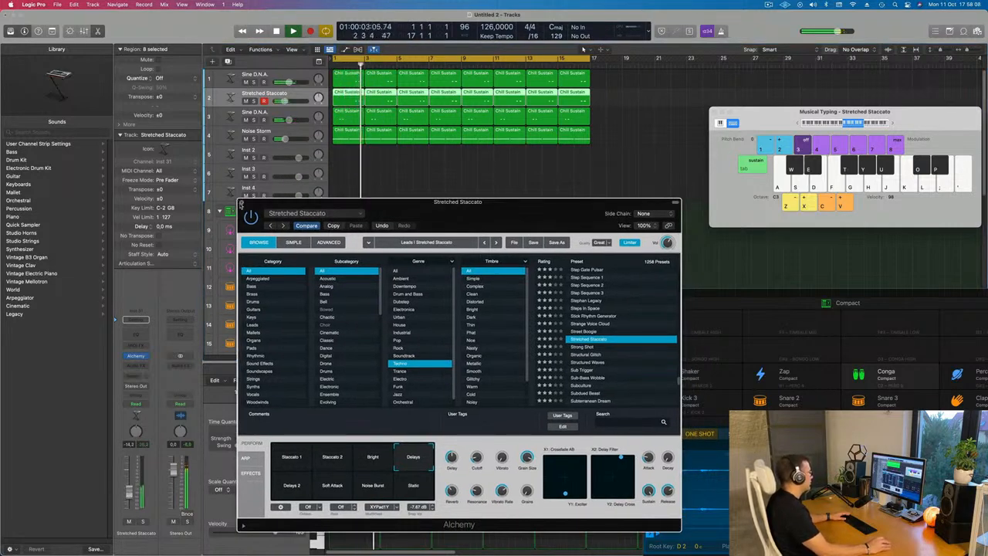
click(240, 203)
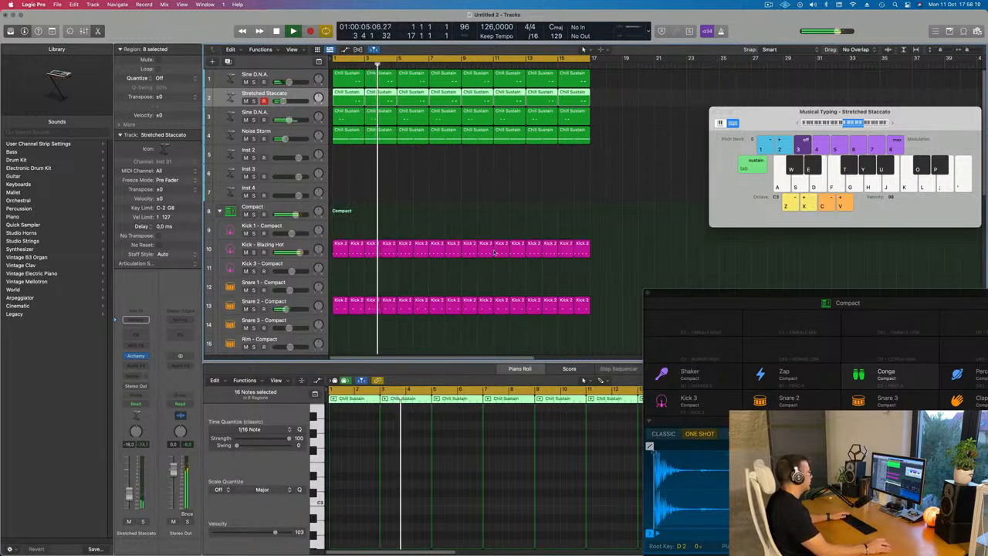
Copy the first hi-hat pedal region onto the Hi-Hat Open track at the start of the song and play it
scroll(463, 216, down, 3)
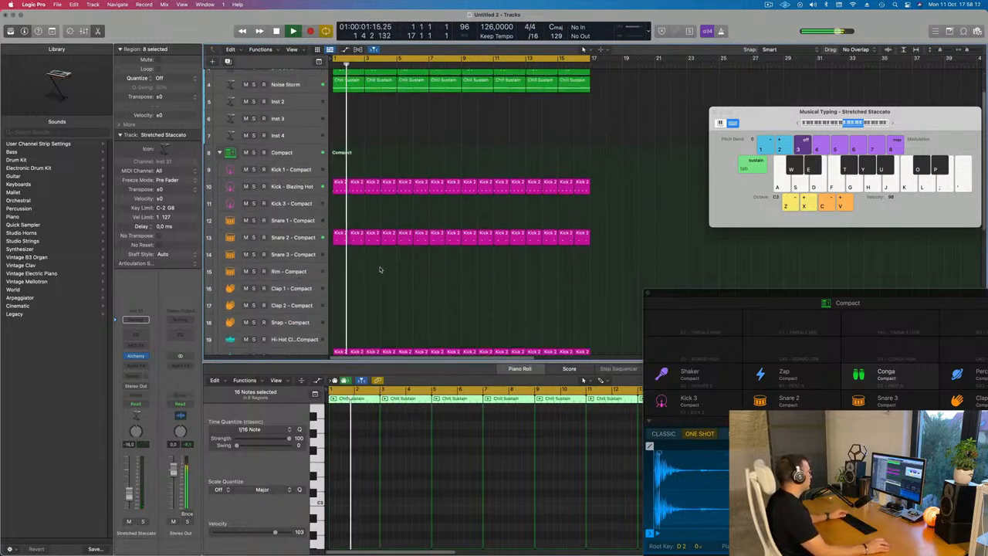
scroll(374, 242, down, 4)
scroll(341, 231, down, 2)
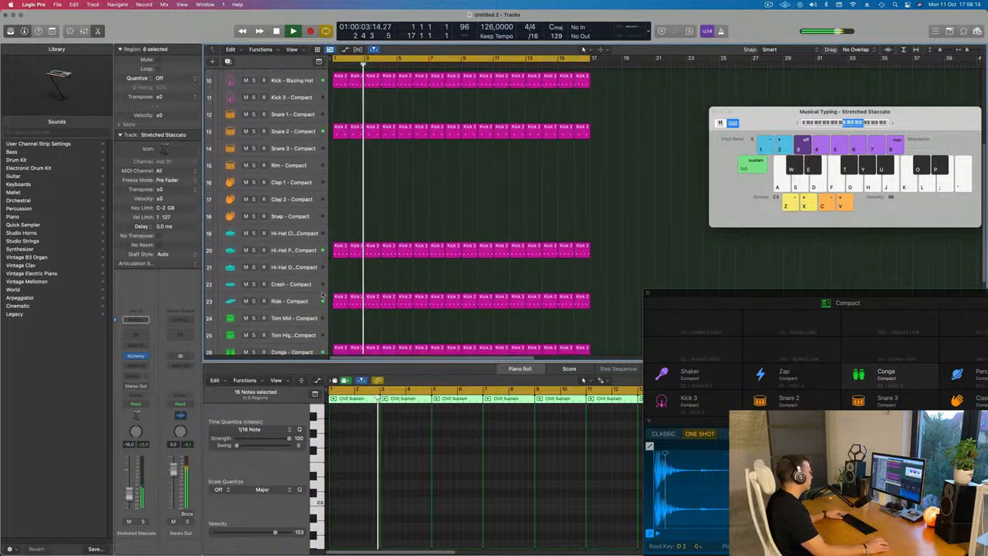
click(337, 240)
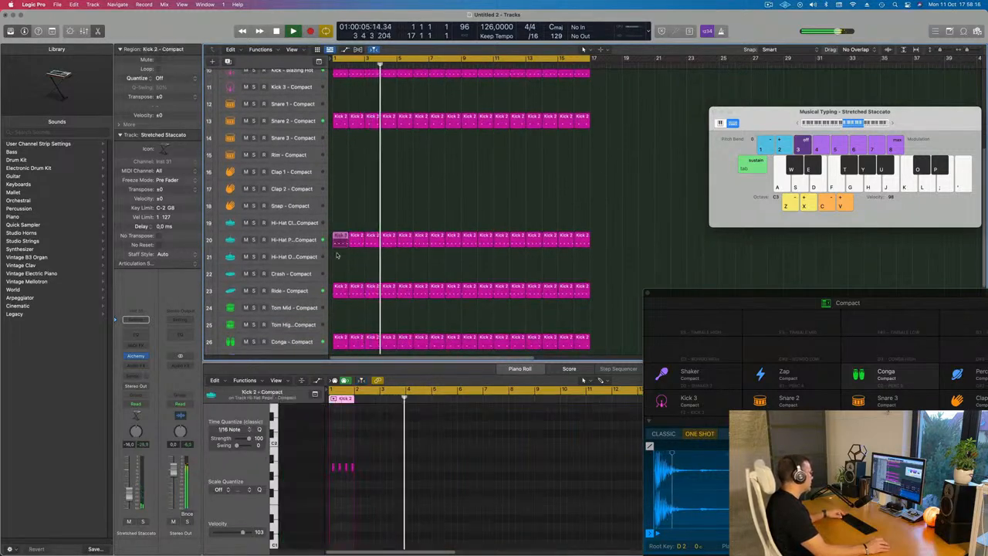
drag(336, 240, 337, 257)
key(space)
key(space)
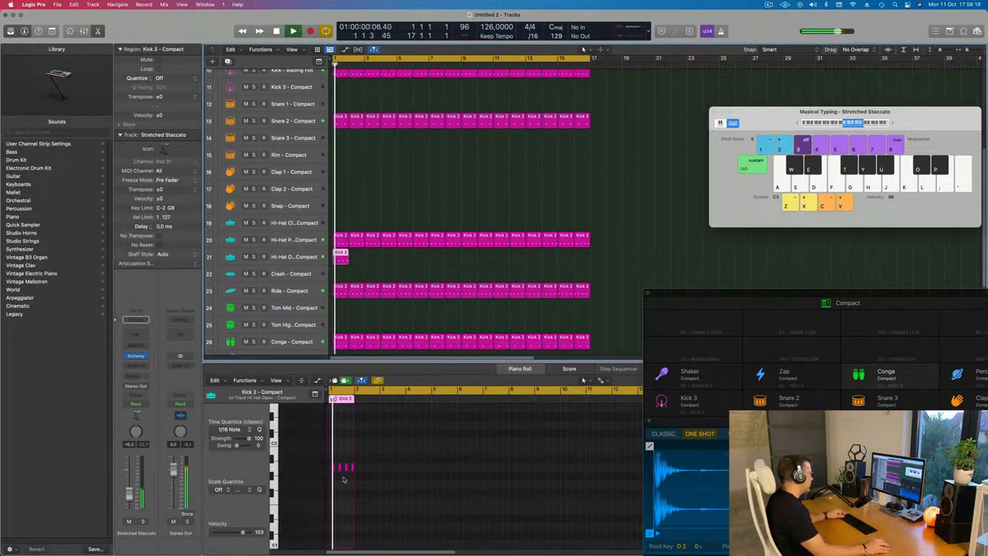
Select the copied region's four notes, shift them later in the bar, and repeat the region across the track
scroll(345, 478, up, 4)
key(space)
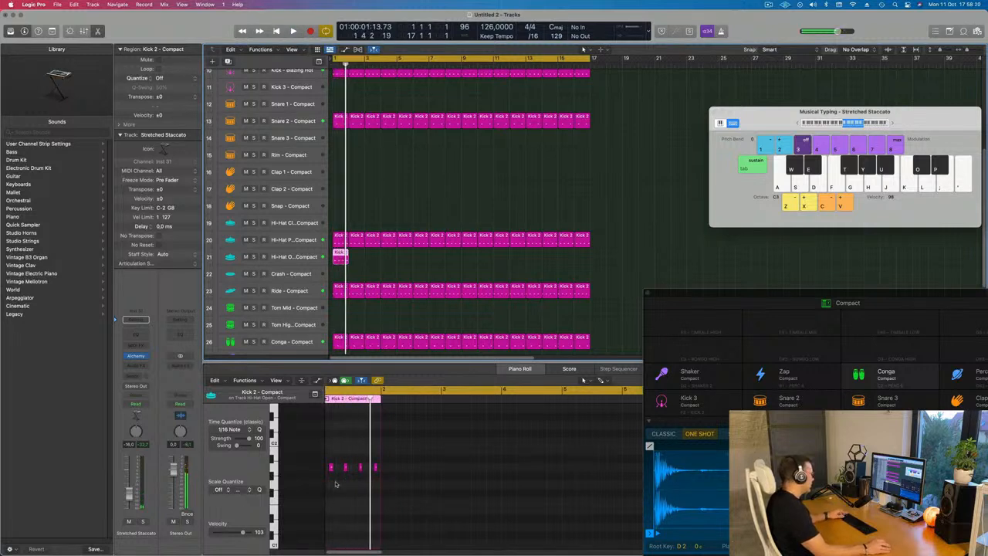
scroll(336, 483, up, 5)
key(super+a)
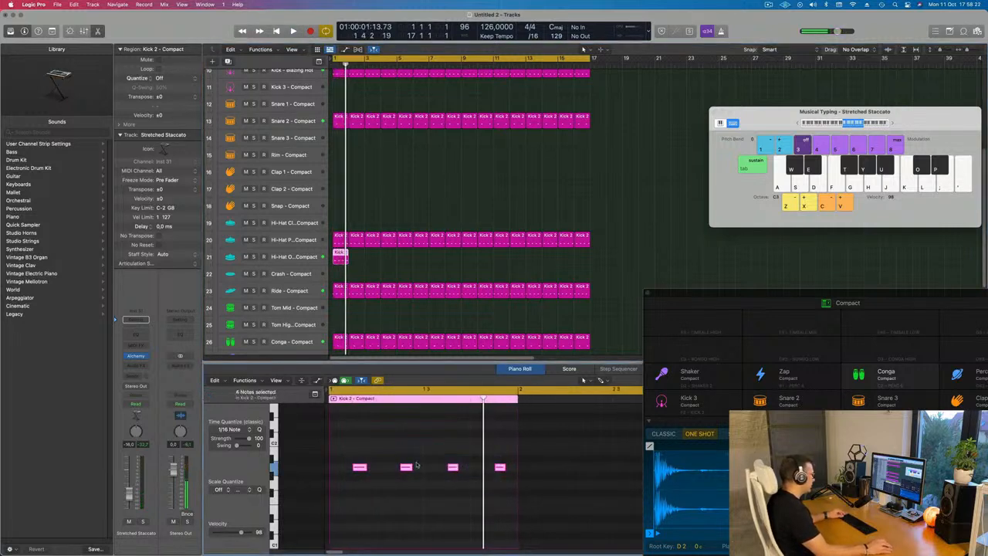
mouse_move(361, 468)
mouse_down()
mouse_move(334, 471)
mouse_move(368, 472)
mouse_up()
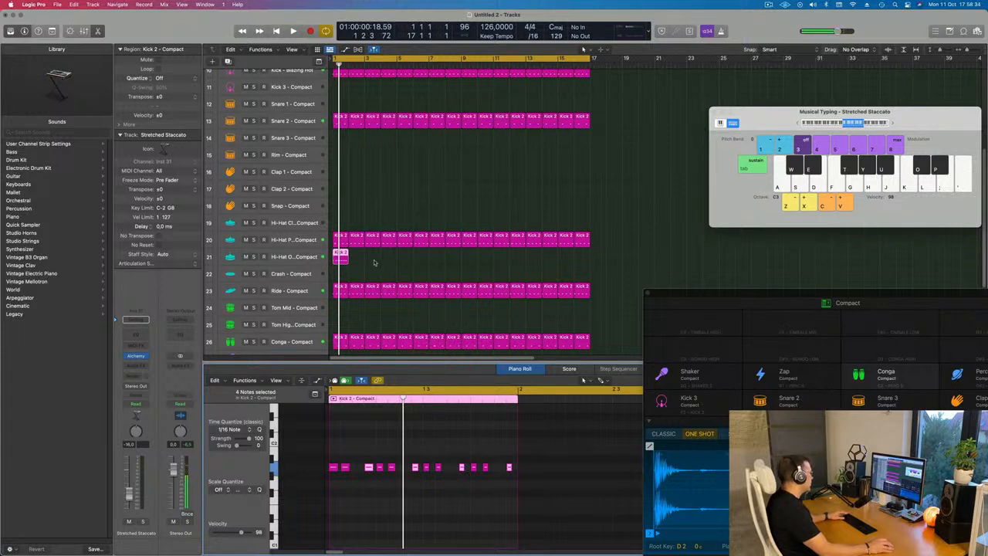
key(super+r)
key(super+r)
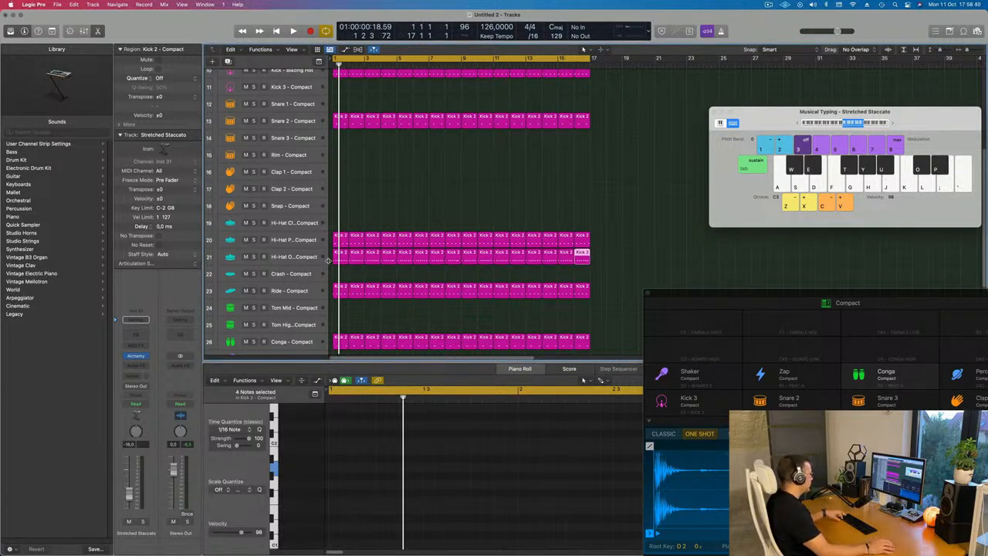
Select all regions and color and name them by their tracks
key(super+a)
right_click(489, 236)
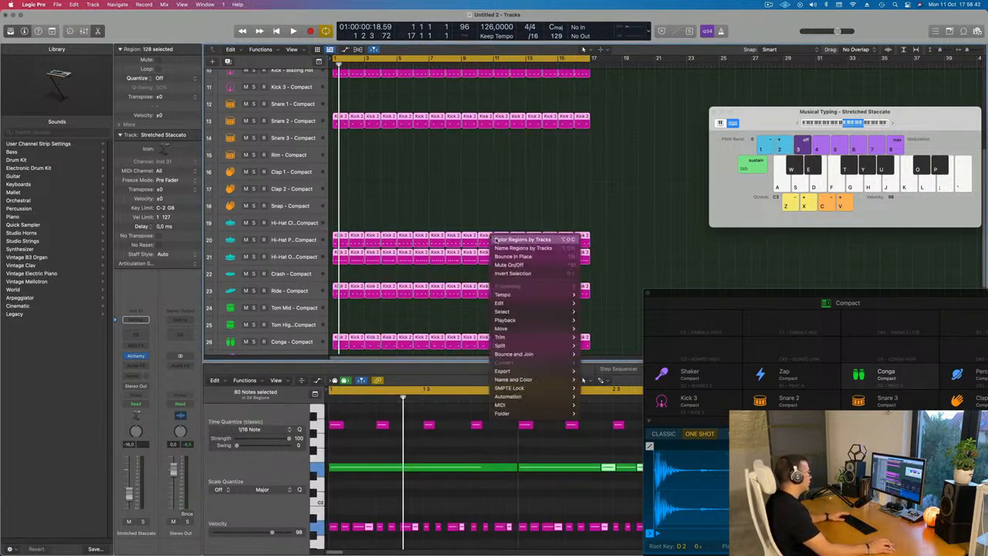
click(495, 238)
right_click(491, 236)
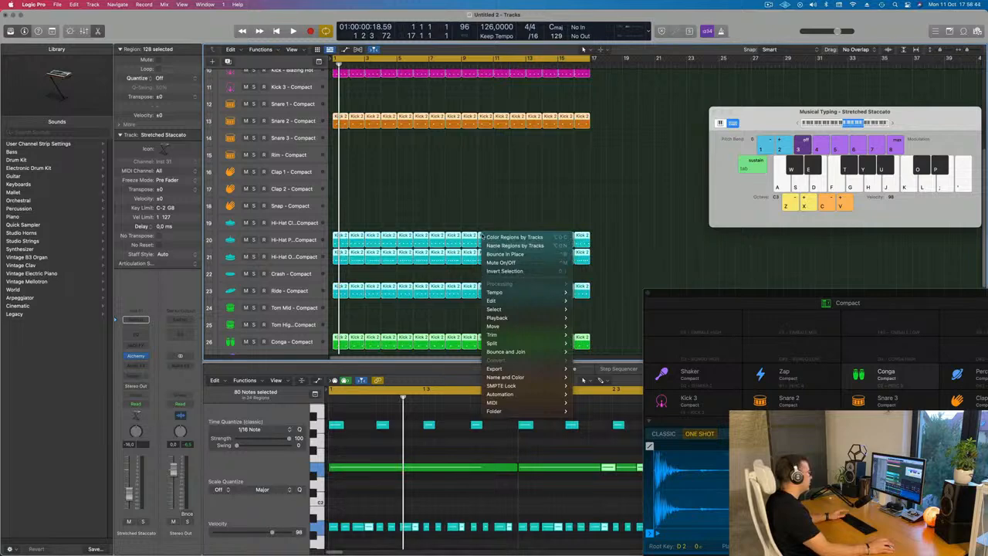
click(521, 248)
click(441, 204)
Swap the Hi-Hat Open track's sound for the Hi-Hat Closed - Roland TR-909 library patch
scroll(445, 274, down, 1)
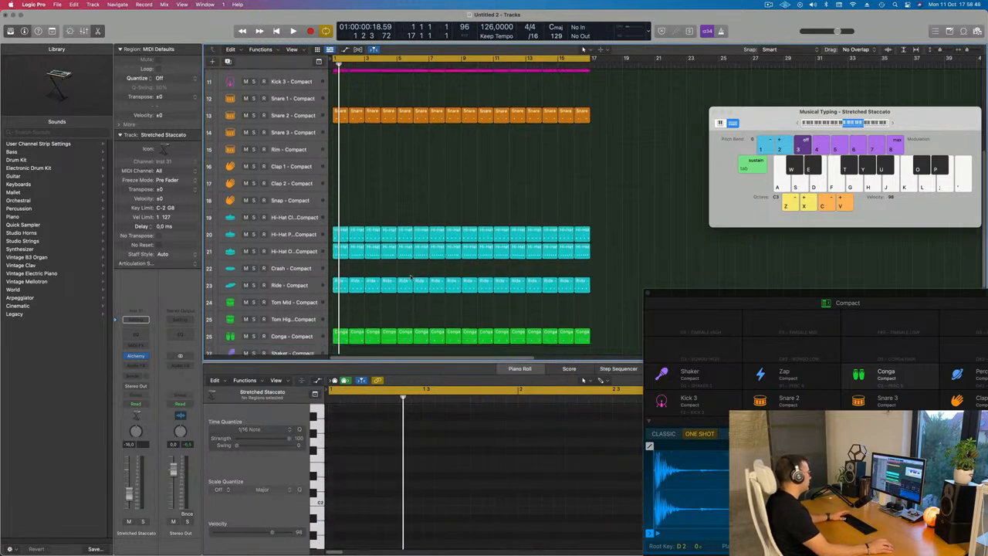
click(310, 248)
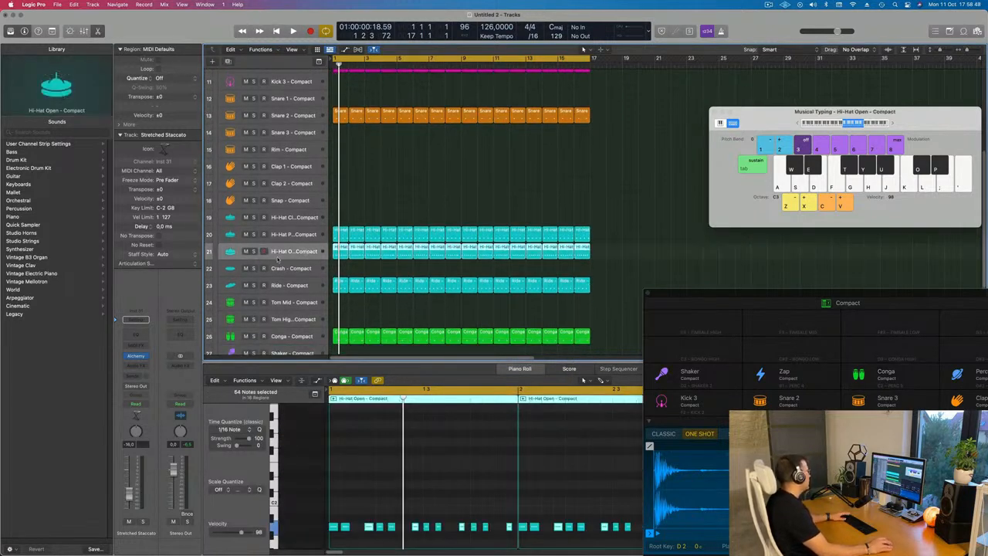
scroll(25, 359, up, 10)
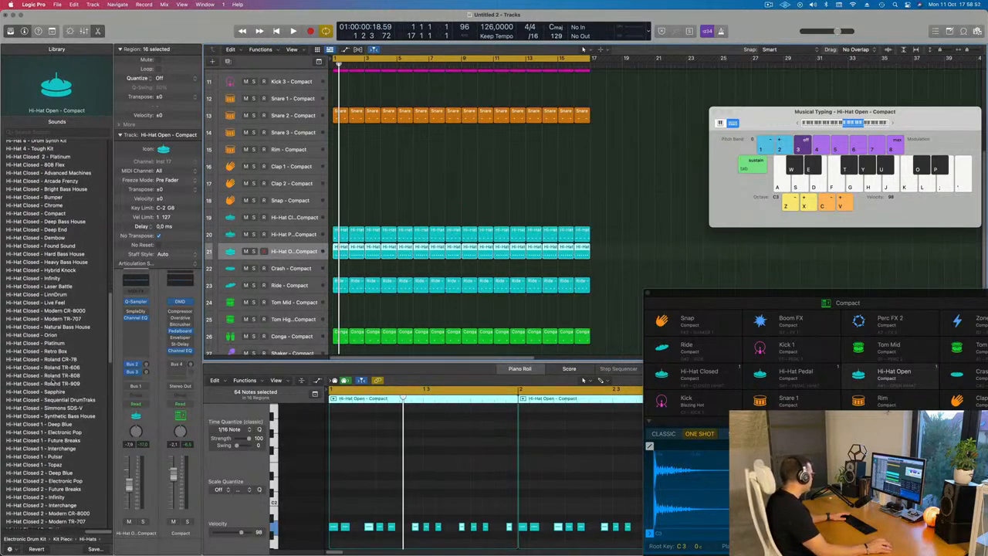
click(49, 383)
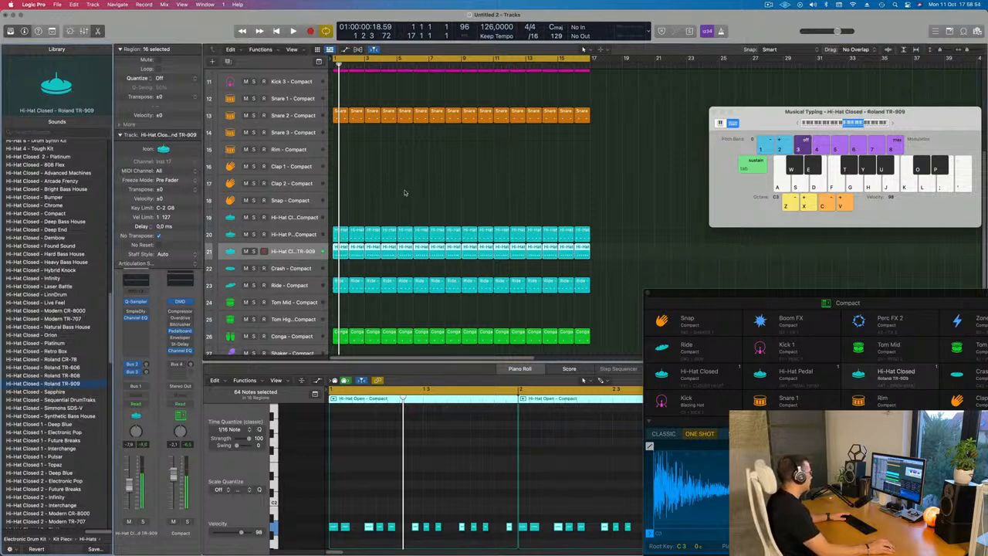
Transpose all of the hi-hat track's notes up an octave and play the beat
key(space)
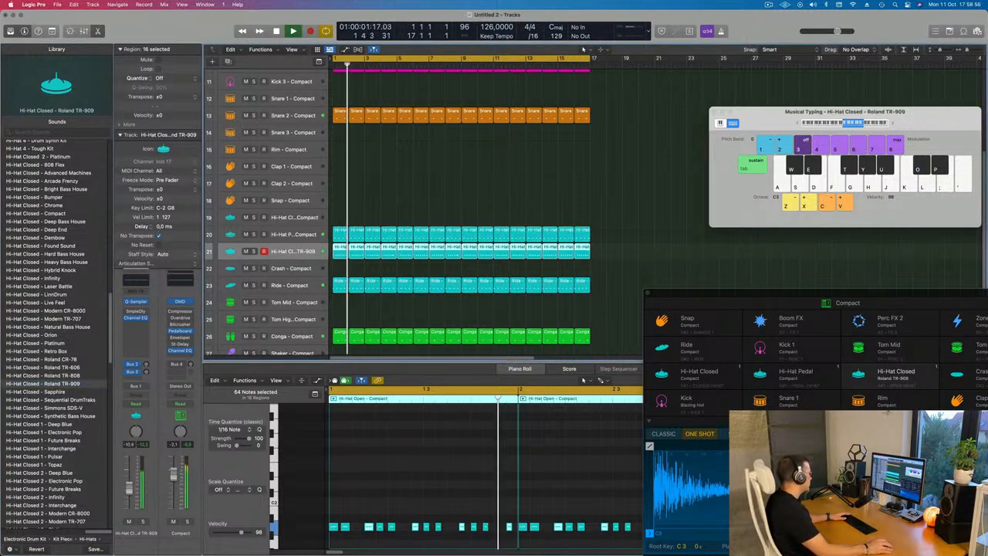
key(space)
click(403, 492)
key(super+a)
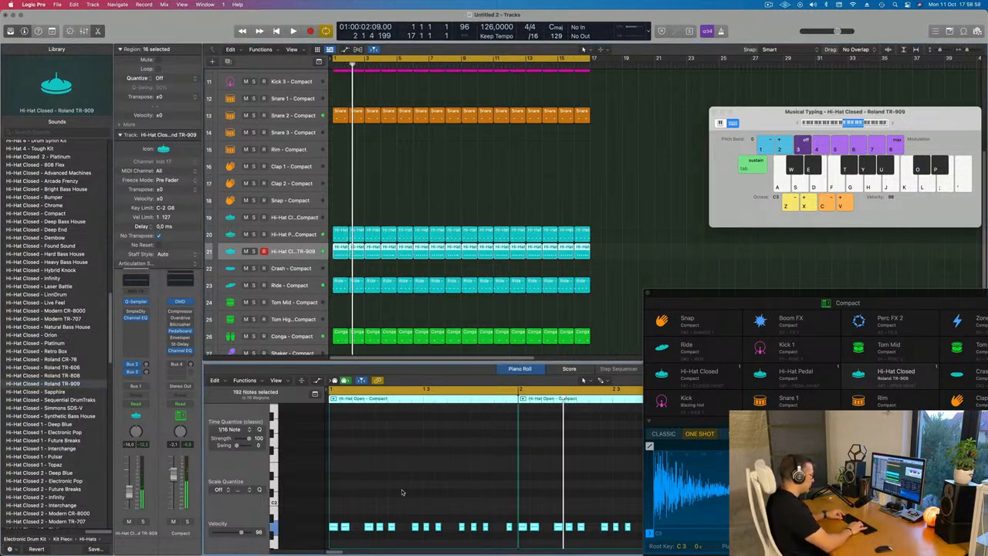
key(alt+shift+Up)
key(space)
scroll(363, 507, up, 2)
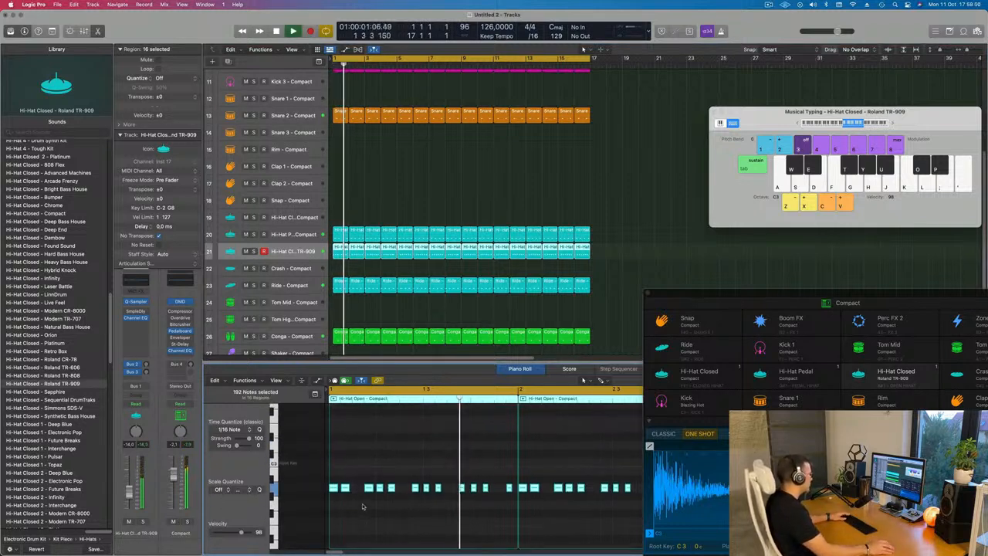
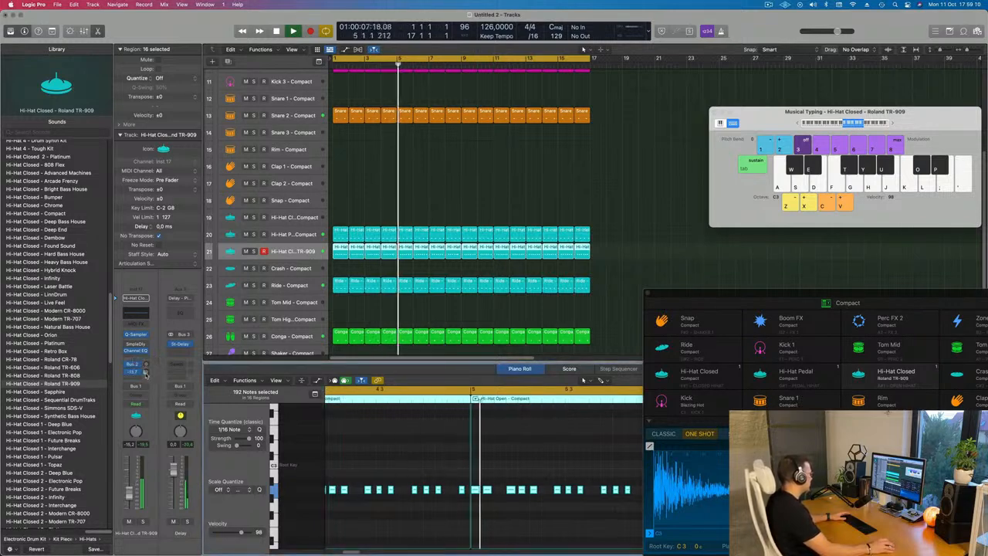
Add a Channel EQ to the Hi-Hat Closed TR-909 track with a high-pass near 1630 Hz and a -7.4 dB cut at 2440 Hz
scroll(458, 270, up, 3)
scroll(459, 271, down, 4)
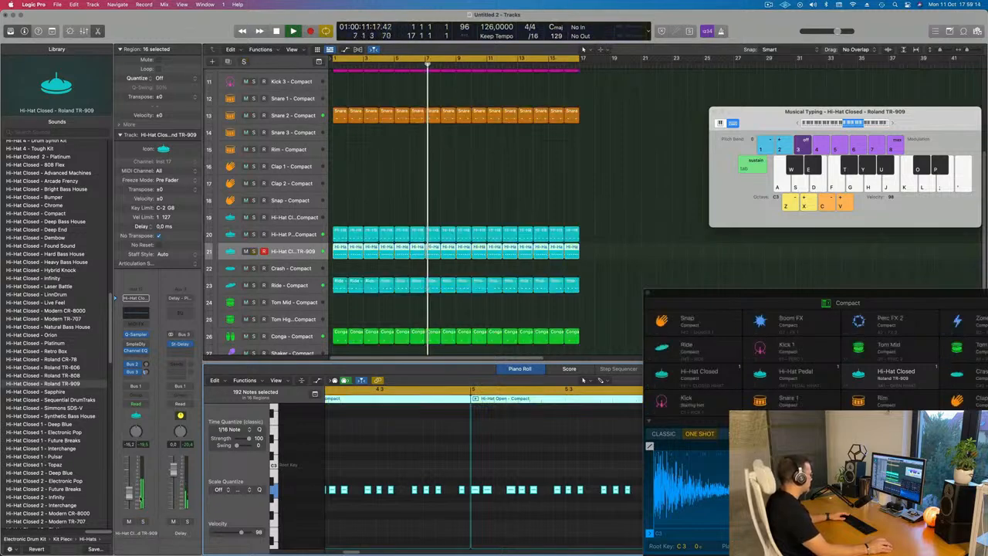
click(136, 313)
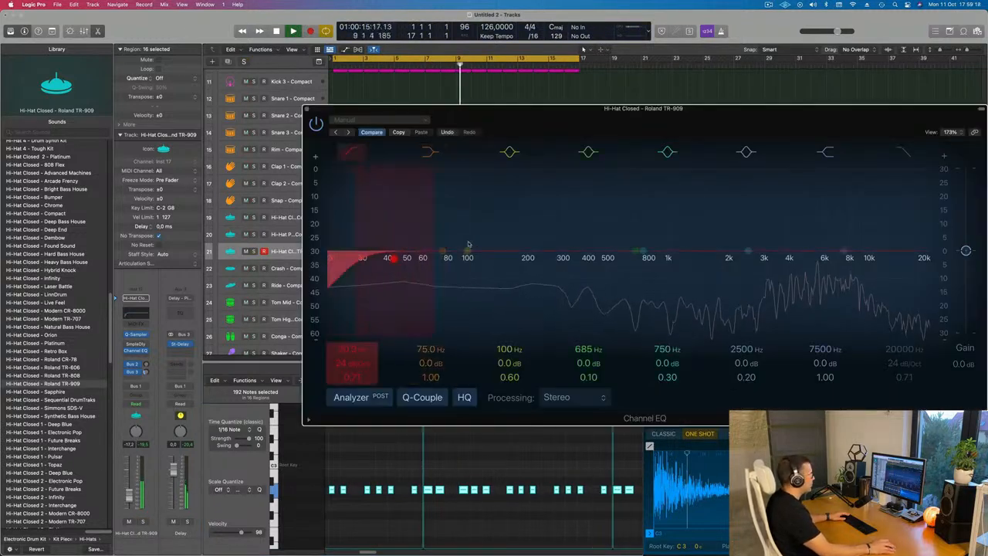
drag(468, 244, 664, 255)
drag(749, 259, 754, 276)
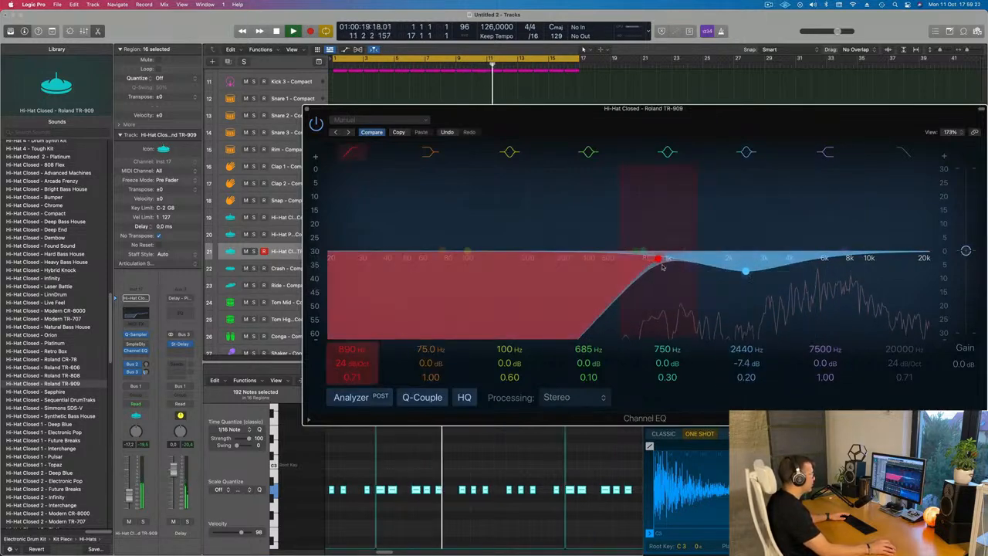
drag(664, 261, 712, 269)
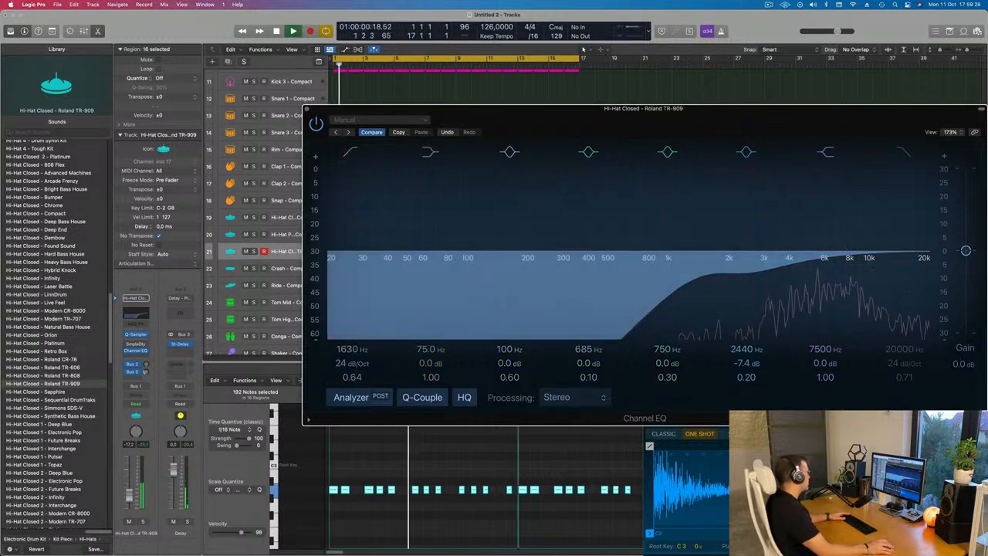
Open the hi-hat's Sample Delay plug-in and raise its Delay Right setting slightly
drag(129, 495, 129, 494)
key(Return)
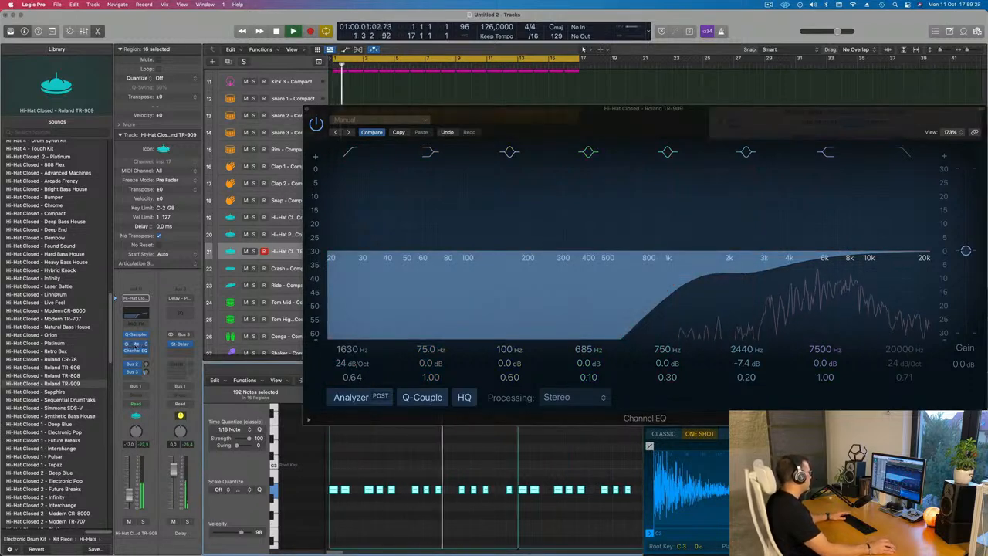
click(136, 343)
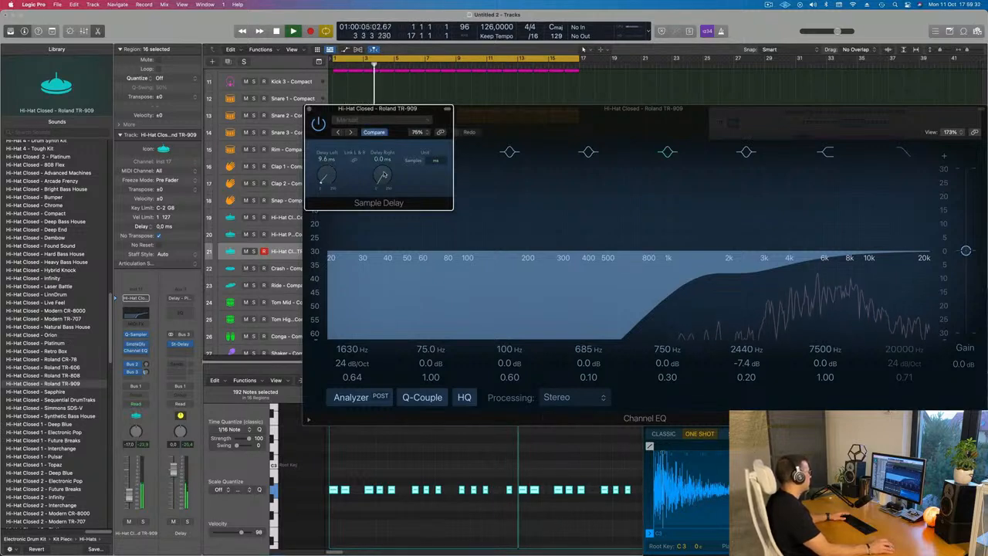
drag(383, 172, 384, 162)
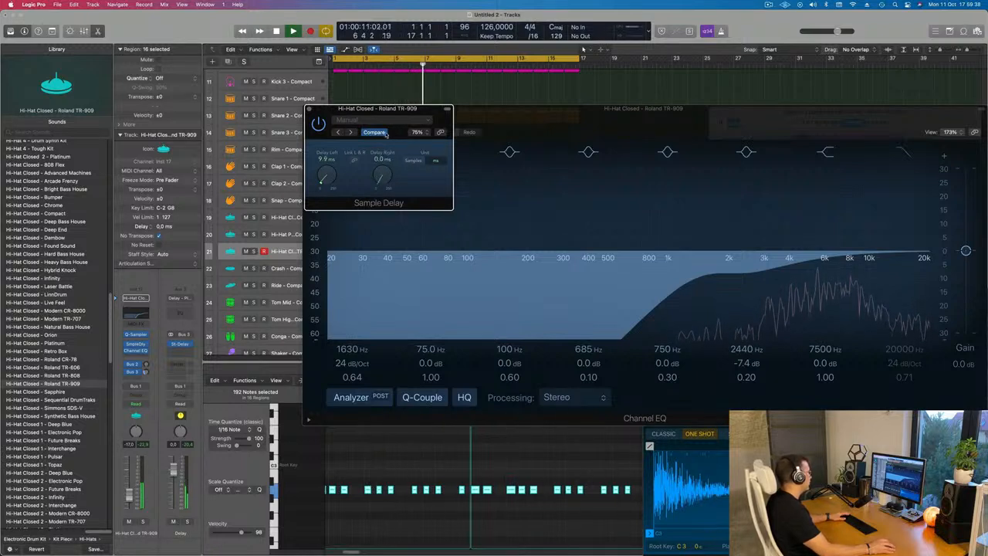
click(309, 109)
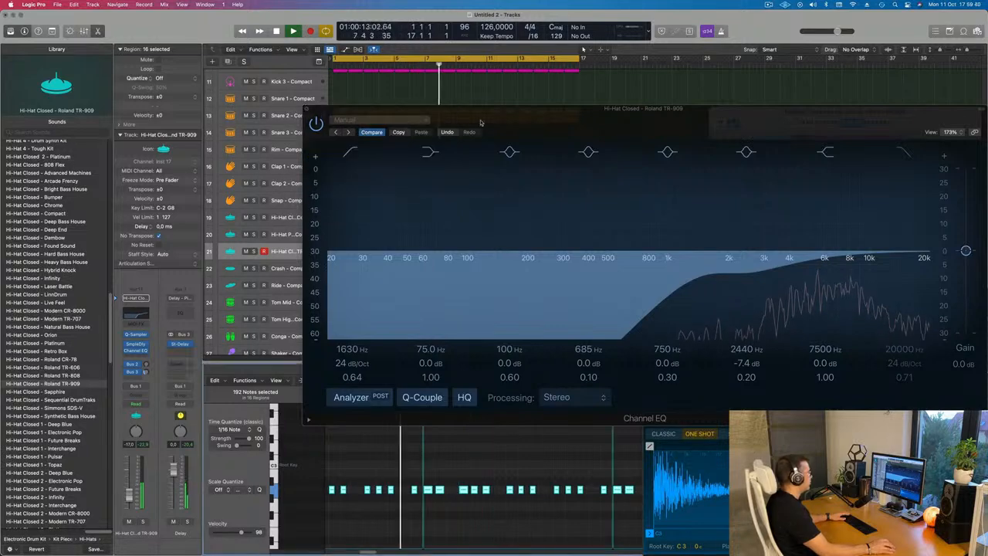
drag(315, 111, 67, 129)
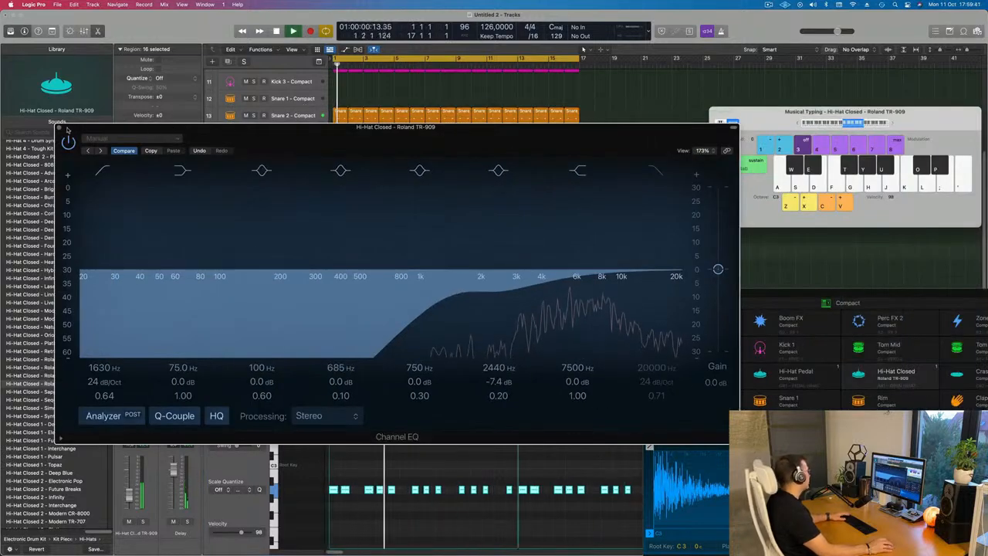
click(66, 129)
scroll(471, 203, up, 5)
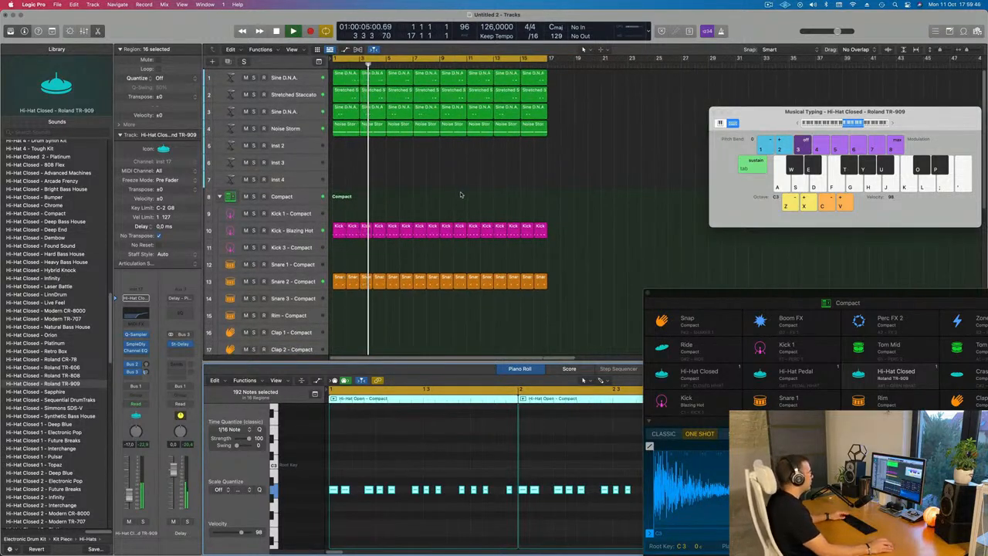
scroll(462, 224, down, 4)
scroll(440, 224, up, 5)
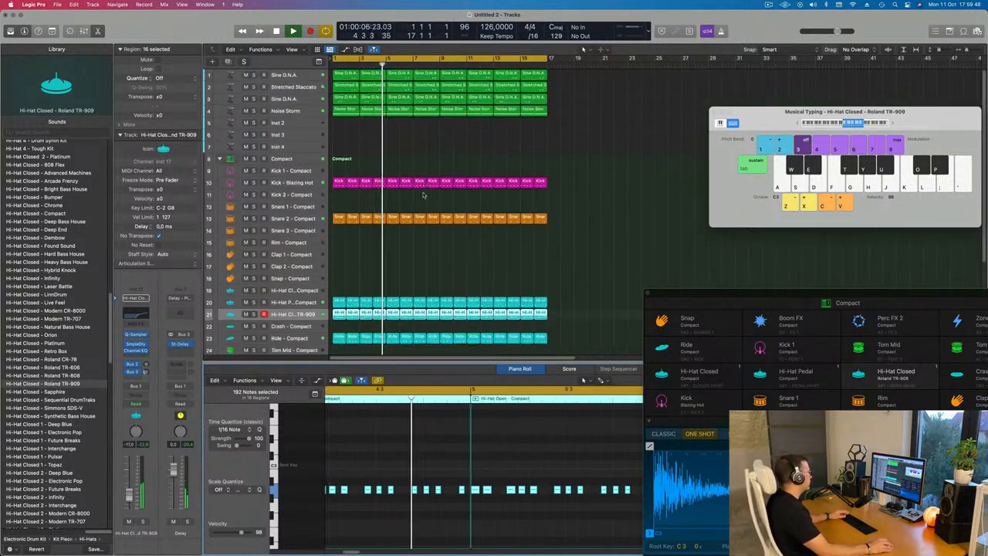
click(445, 124)
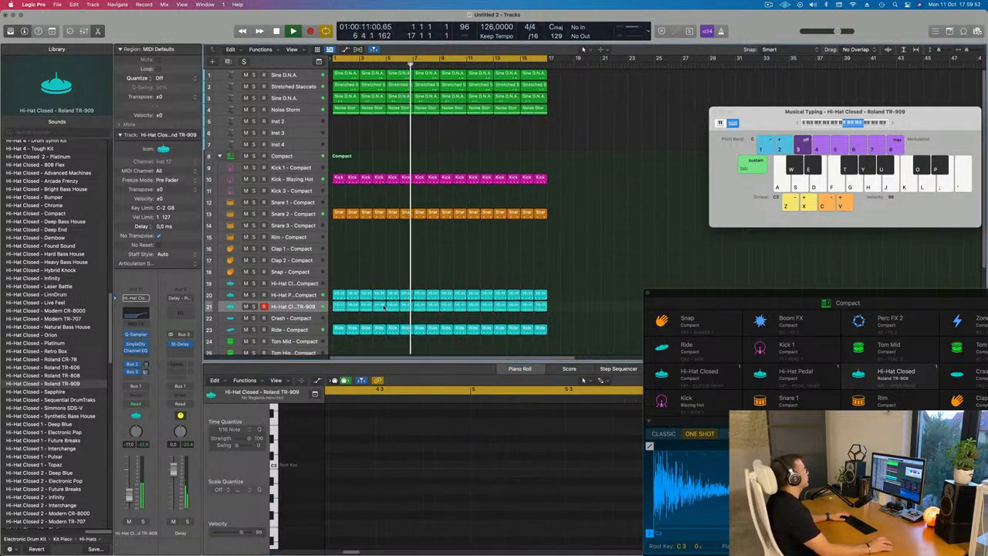
scroll(384, 306, down, 4)
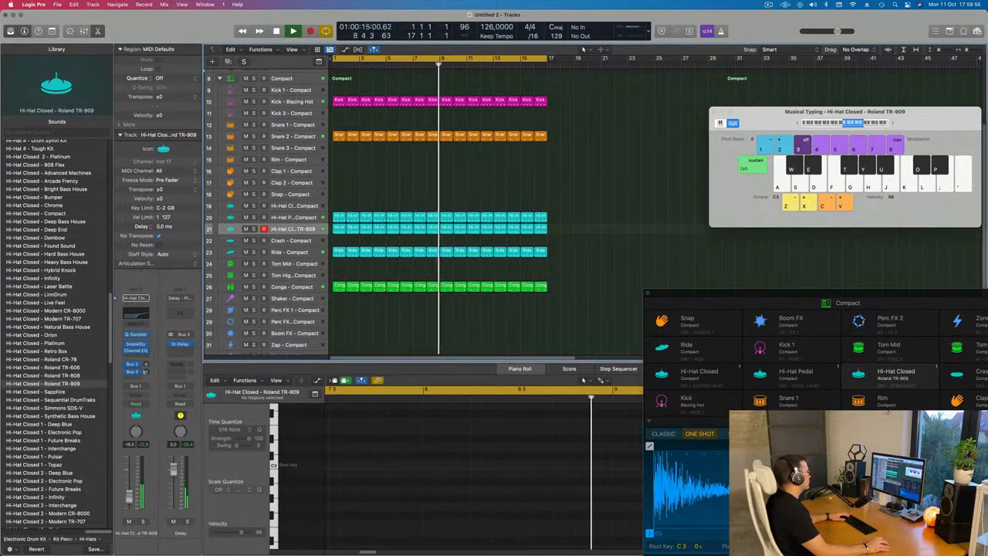
scroll(296, 121, up, 4)
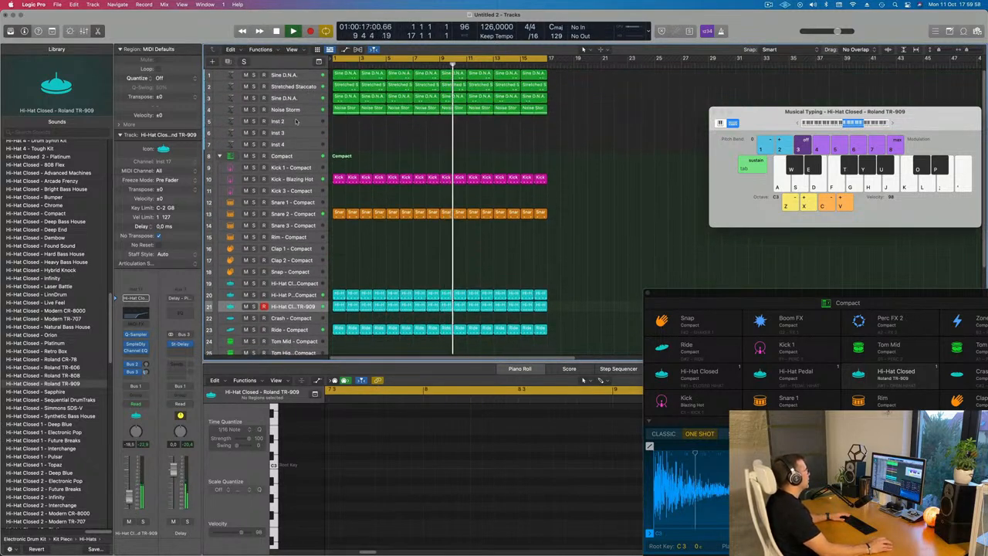
Select the empty Inst 2 track and enlarge its track height
click(297, 121)
key(Return)
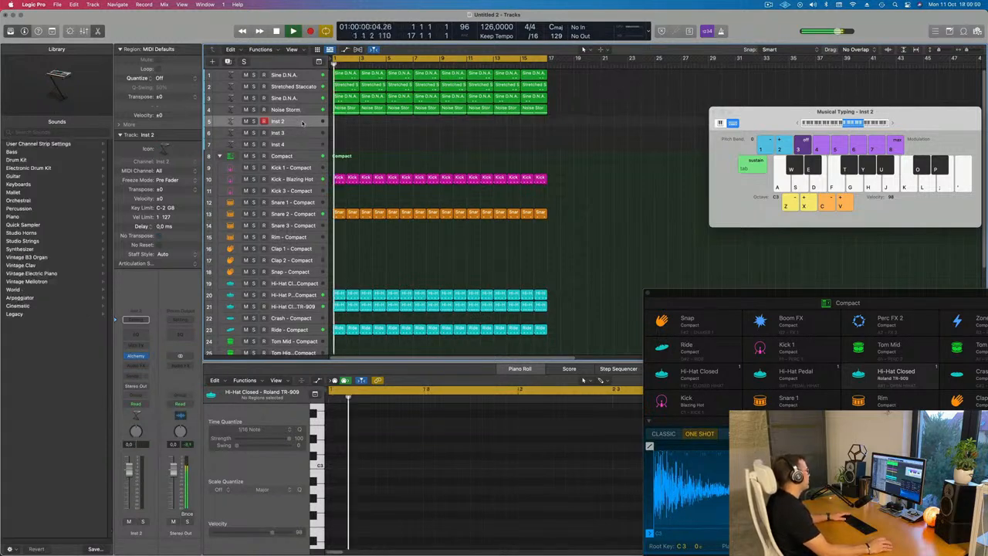
click(343, 108)
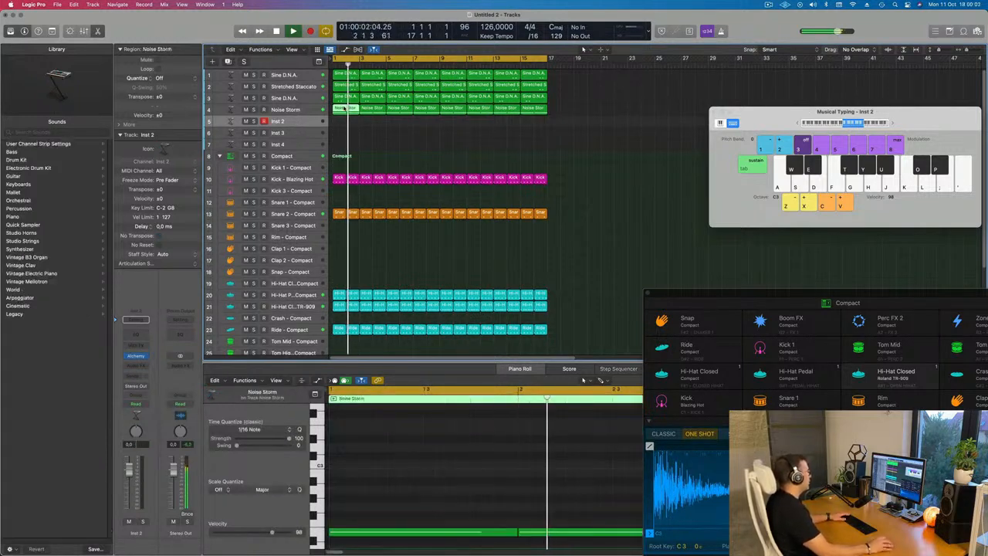
key(Return)
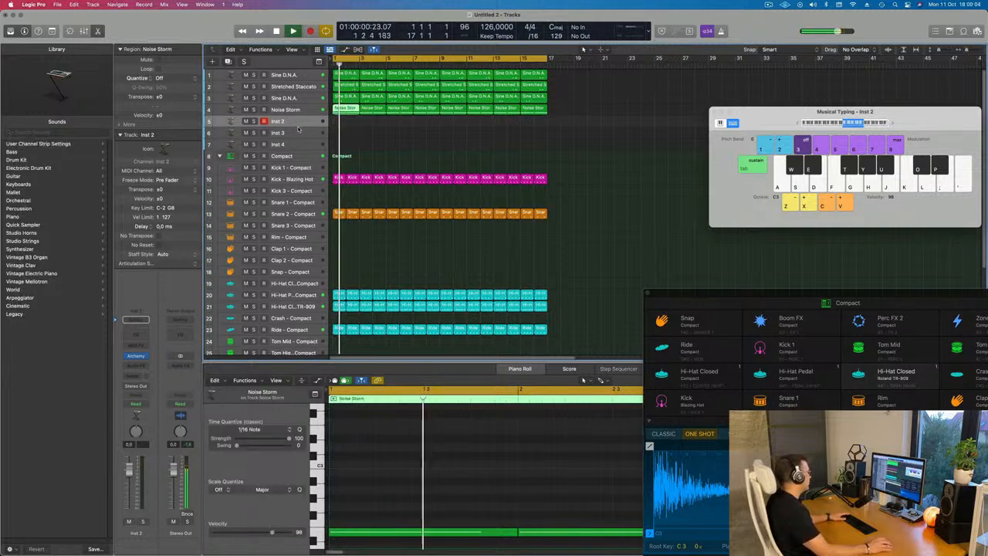
drag(298, 127, 298, 146)
key(Return)
click(207, 137)
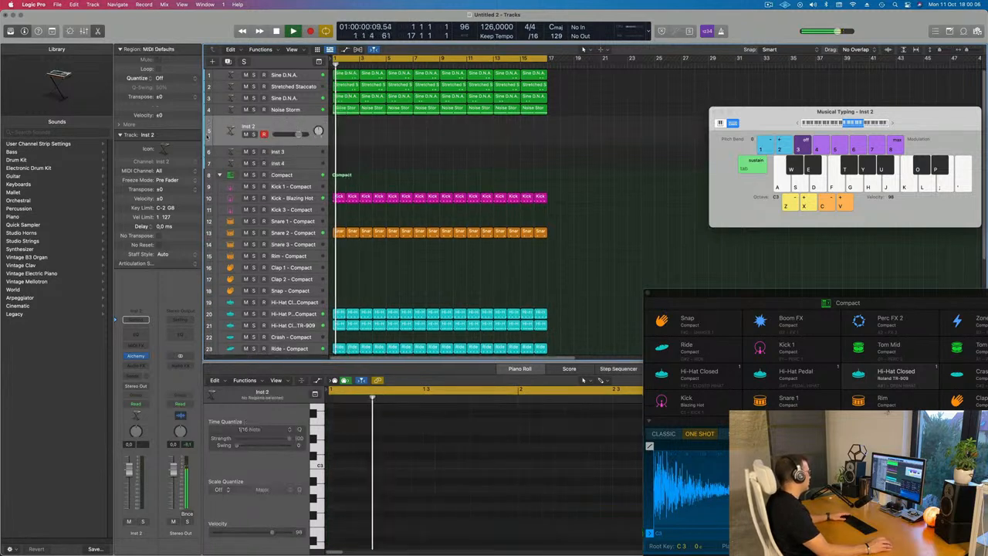
Copy the Hi-Hat Pedal region onto the Inst 2 track and shift its four notes slightly later
click(339, 313)
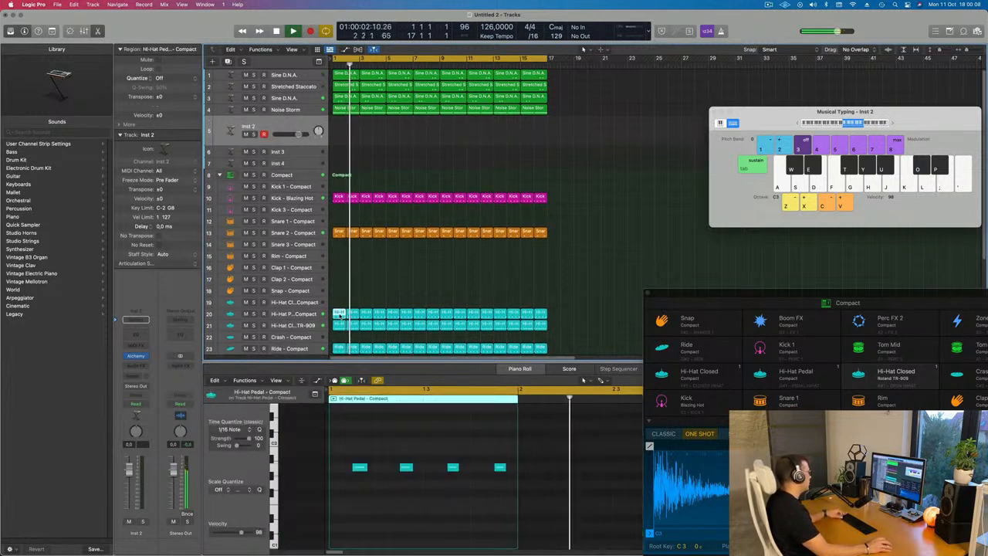
drag(340, 314, 342, 136)
drag(342, 452, 513, 502)
scroll(425, 504, down, 2)
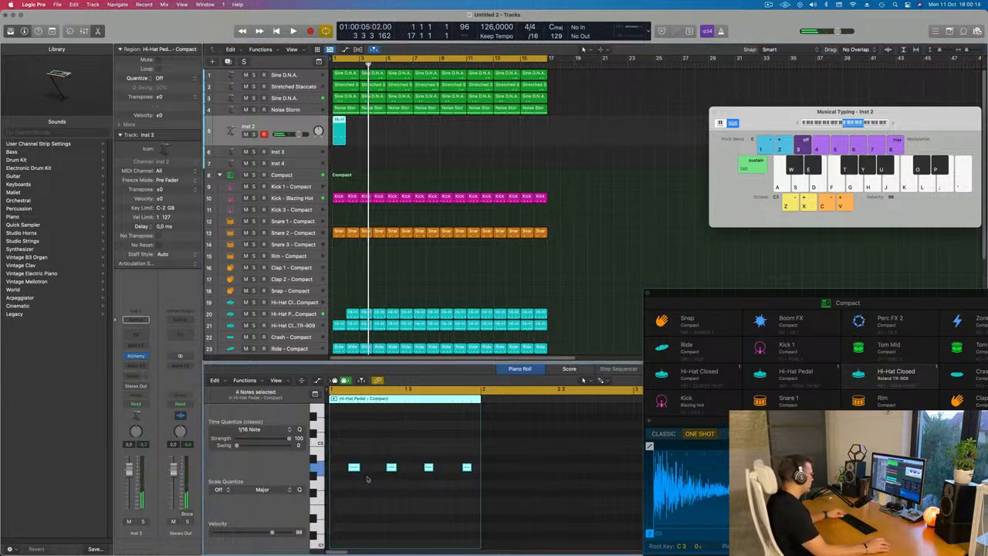
drag(352, 467, 364, 467)
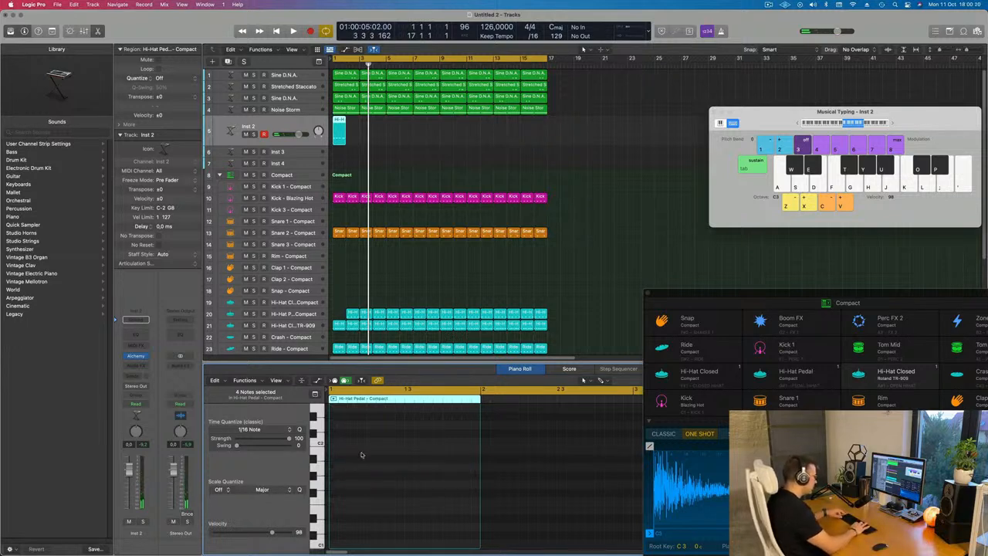
Repeat the Inst 2 region across the arrangement and start playback
click(387, 132)
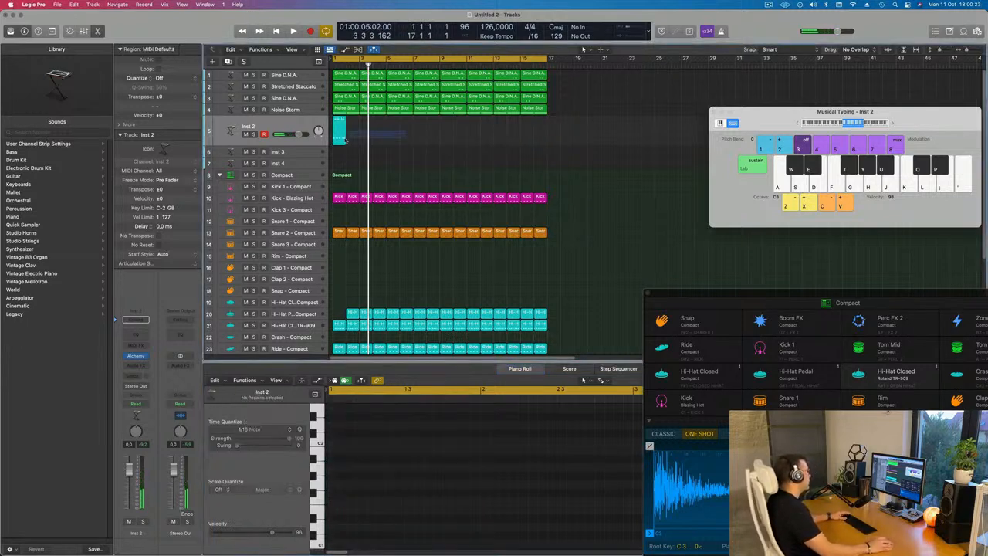
click(336, 140)
key(super+r)
key(super+r)
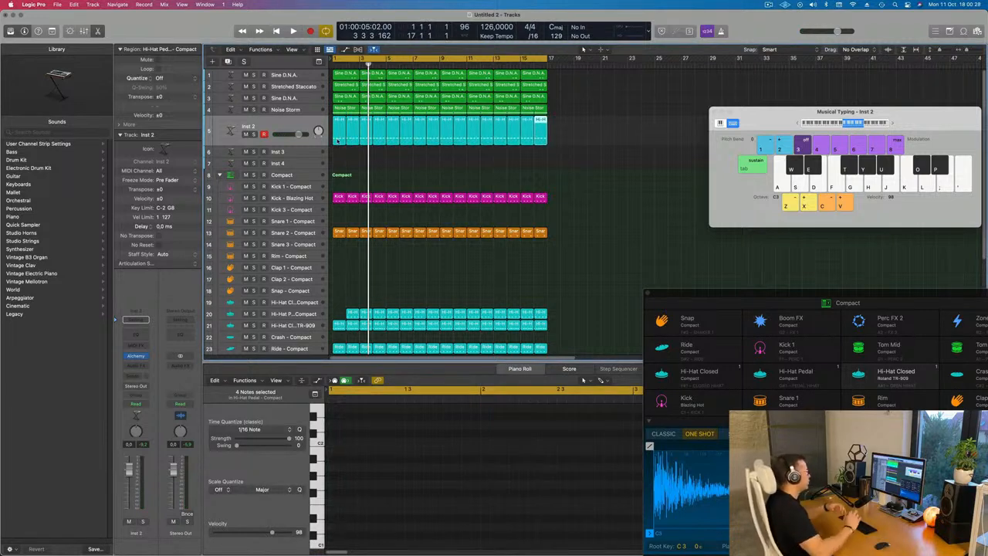
key(space)
Open Inst 2's Alchemy synth, filter the browser to Bass, and load the Analog Bounce preset
click(279, 126)
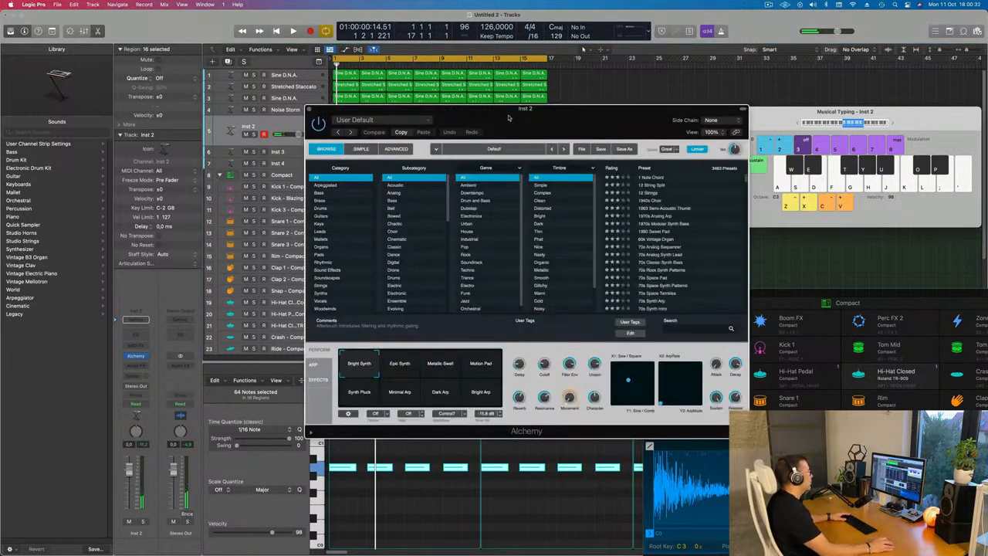
drag(509, 120, 574, 164)
click(374, 200)
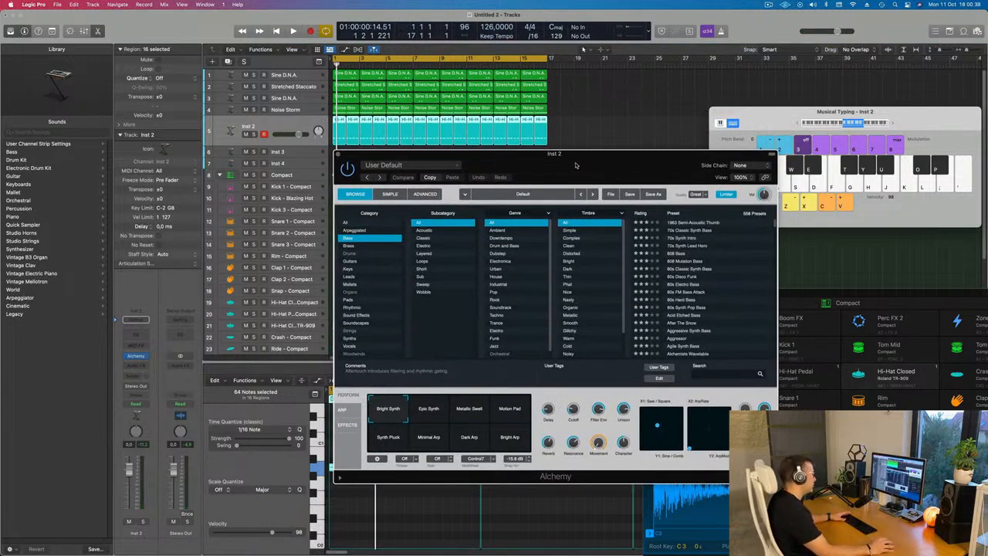
drag(575, 164, 569, 162)
scroll(726, 281, down, 1)
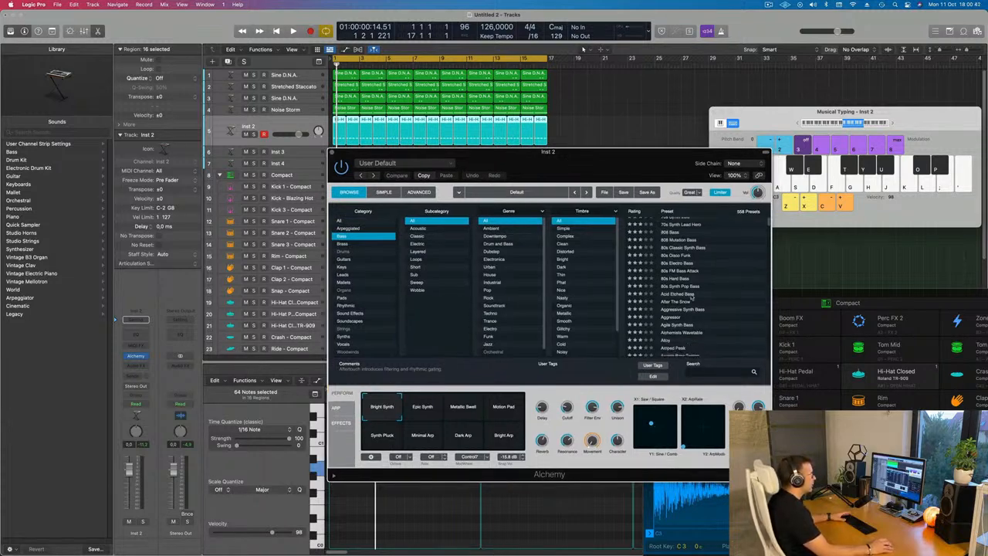
scroll(703, 289, down, 7)
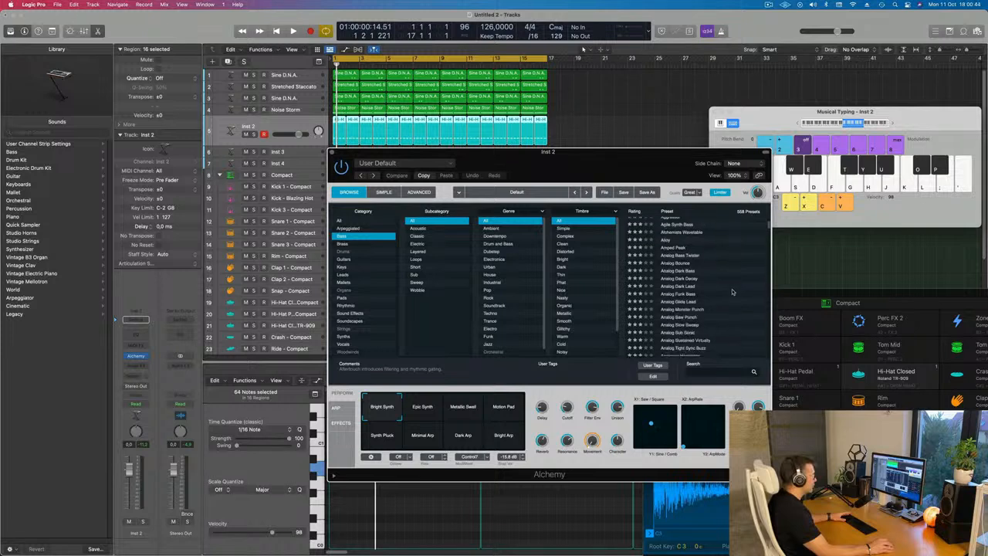
scroll(733, 281, up, 2)
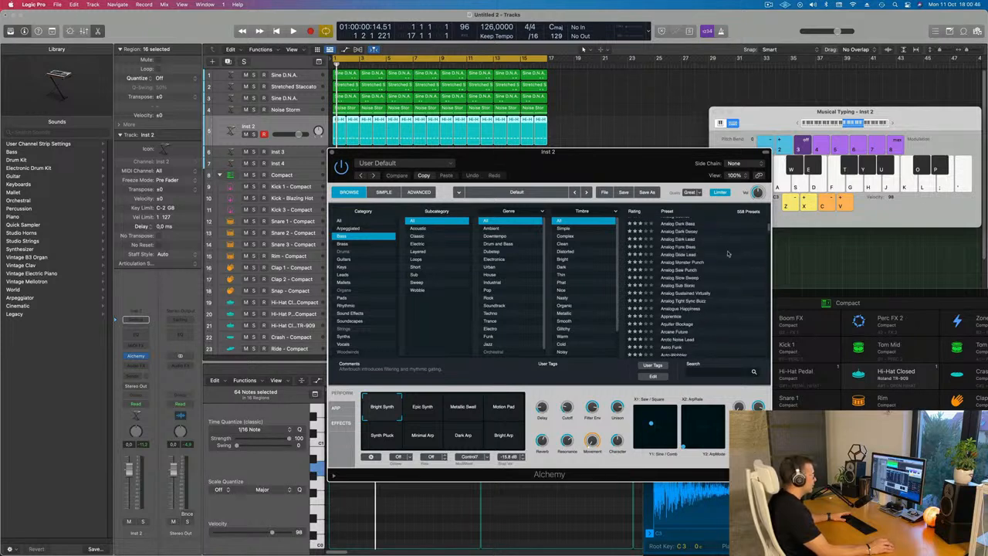
scroll(727, 253, up, 4)
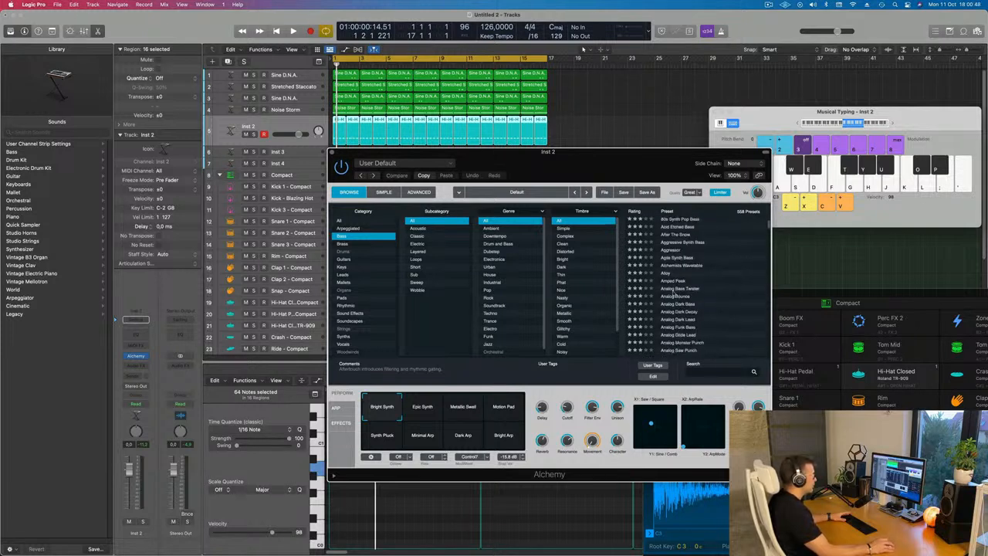
drag(631, 160, 730, 128)
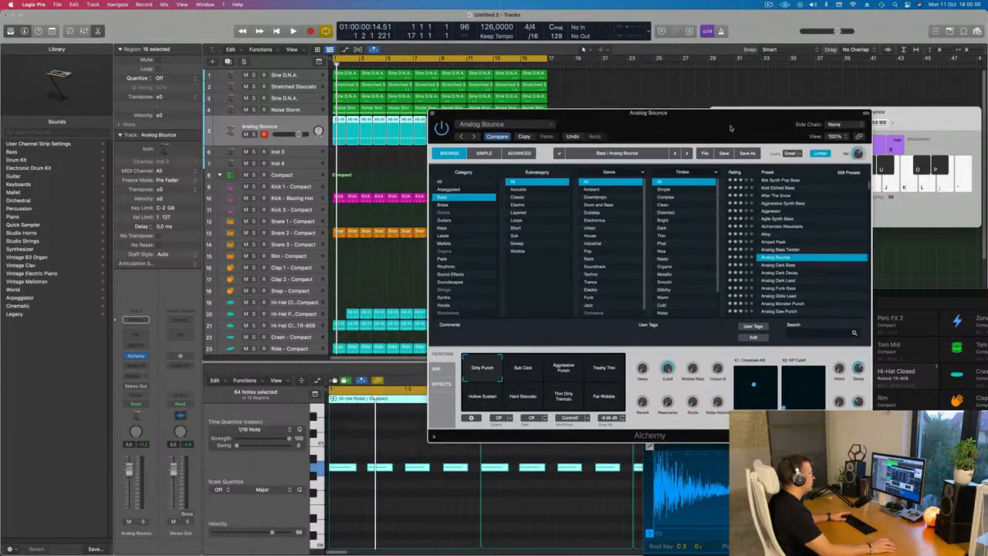
Lower the track volume slightly and audition Alchemy's performance snapshots during playback, ending on Hard Staccato
drag(129, 469, 129, 479)
key(space)
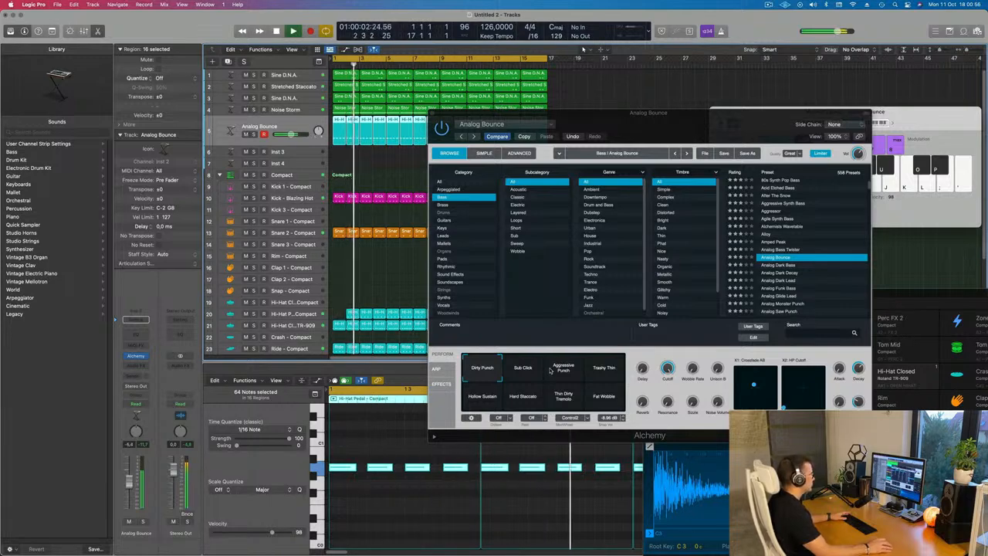
click(524, 369)
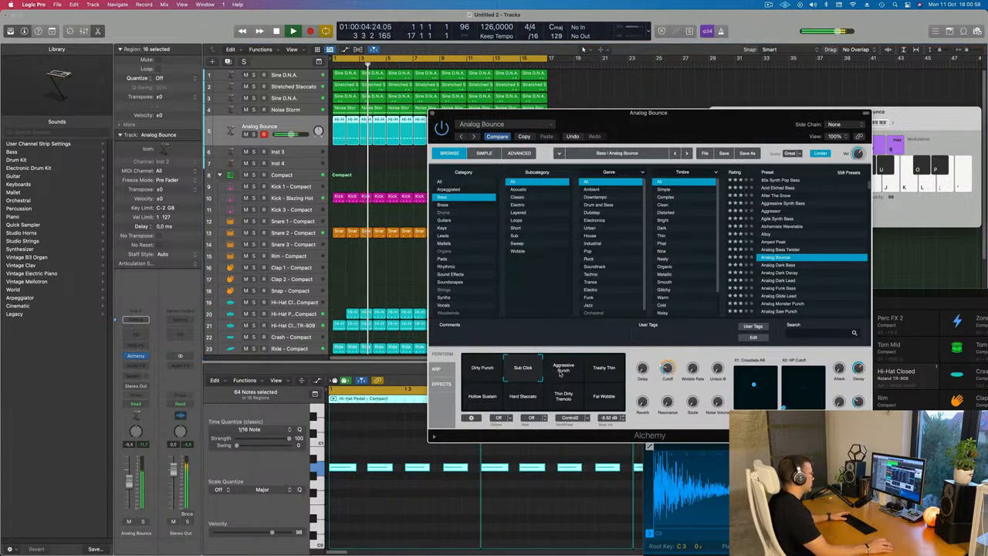
click(555, 372)
click(606, 369)
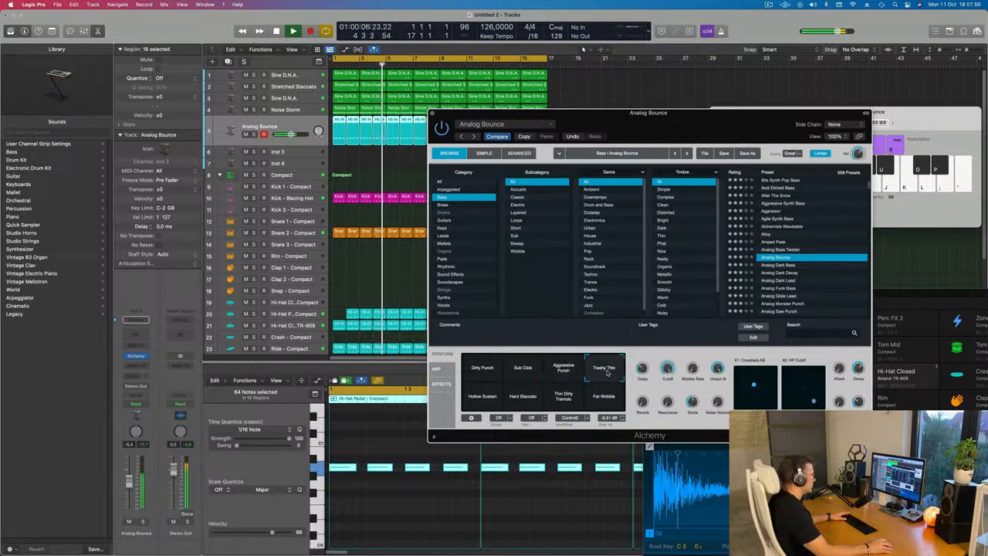
click(604, 396)
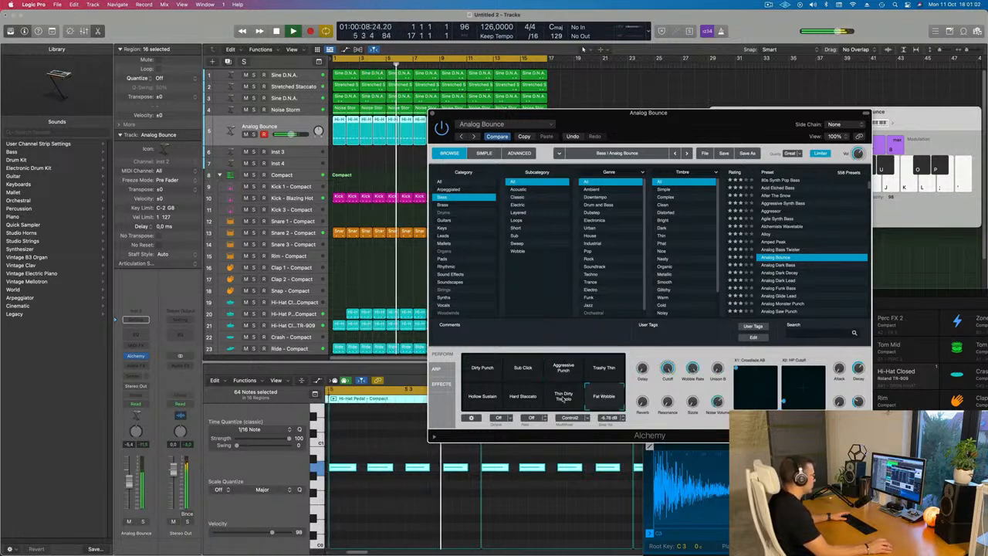
click(559, 396)
click(523, 398)
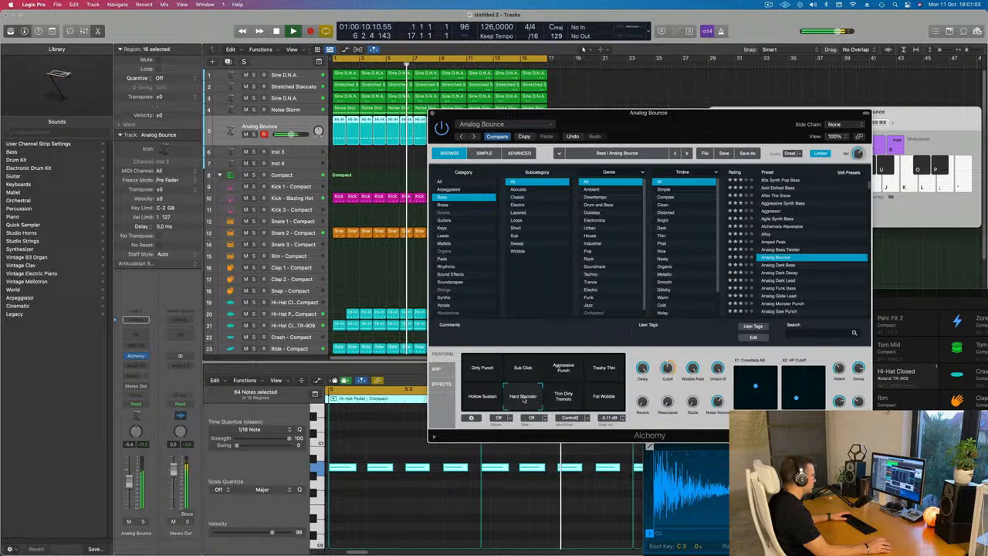
Audition Alchemy's Thin Dirty Tremolo, Hollow Sustain and Dirty Punch performance snapshots during playback
click(563, 397)
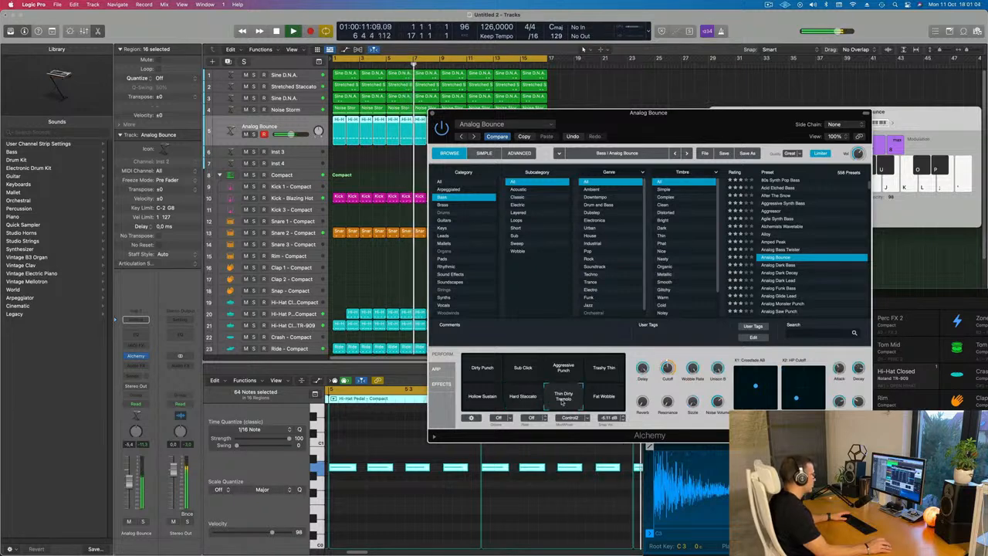
click(482, 395)
click(475, 367)
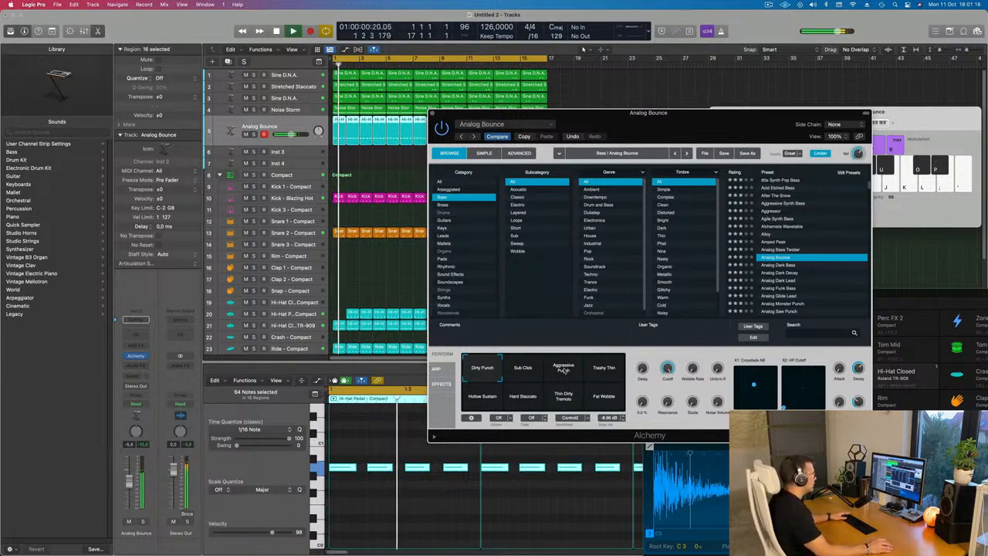
Load the Analog Dark Decay bass preset in Alchemy
click(779, 273)
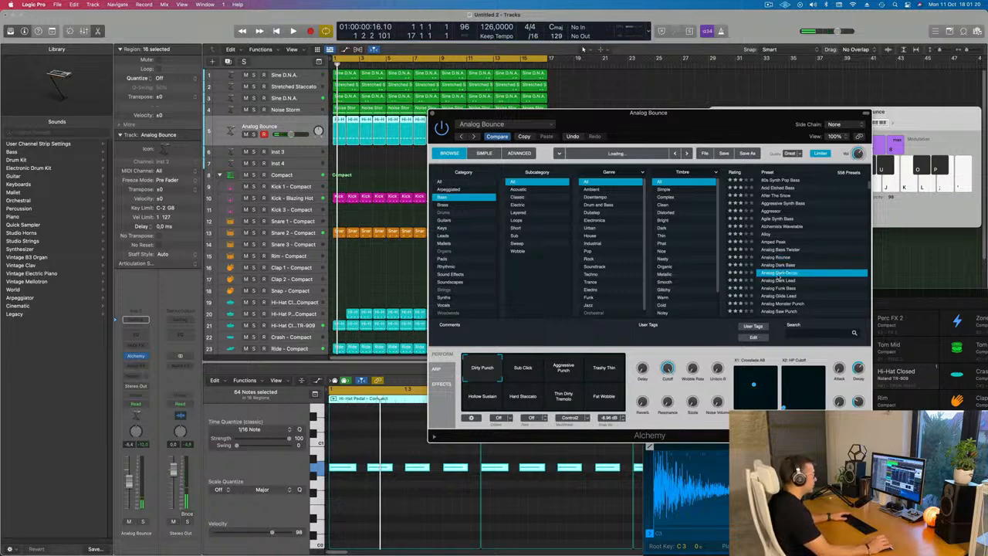
drag(714, 124, 771, 85)
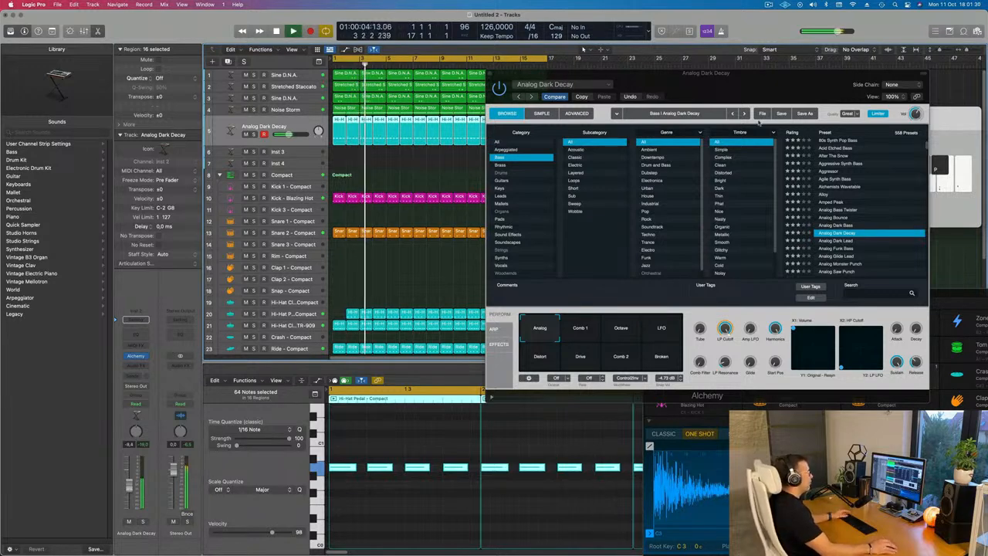
drag(794, 91, 670, 139)
Audition the Comb 1 performance snapshot and settle on the Octave snapshot
click(455, 379)
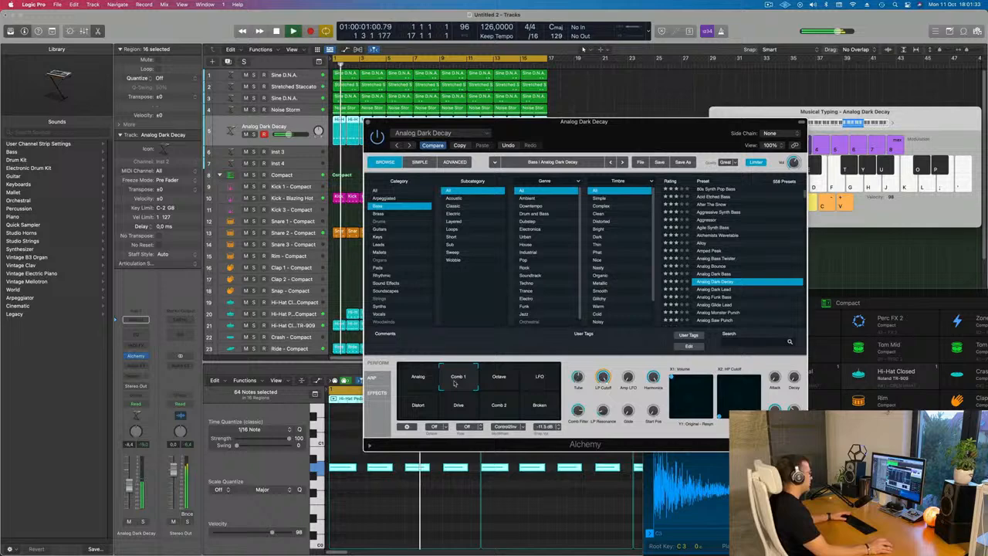
click(501, 381)
drag(632, 130, 654, 98)
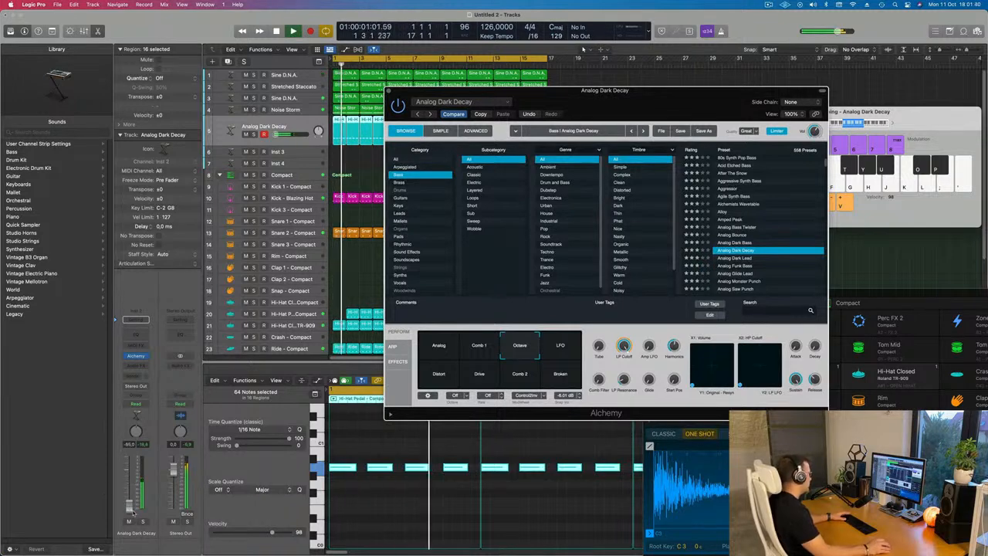
Lower the Analog Dark Decay track volume and toggle playback
drag(132, 511, 133, 509)
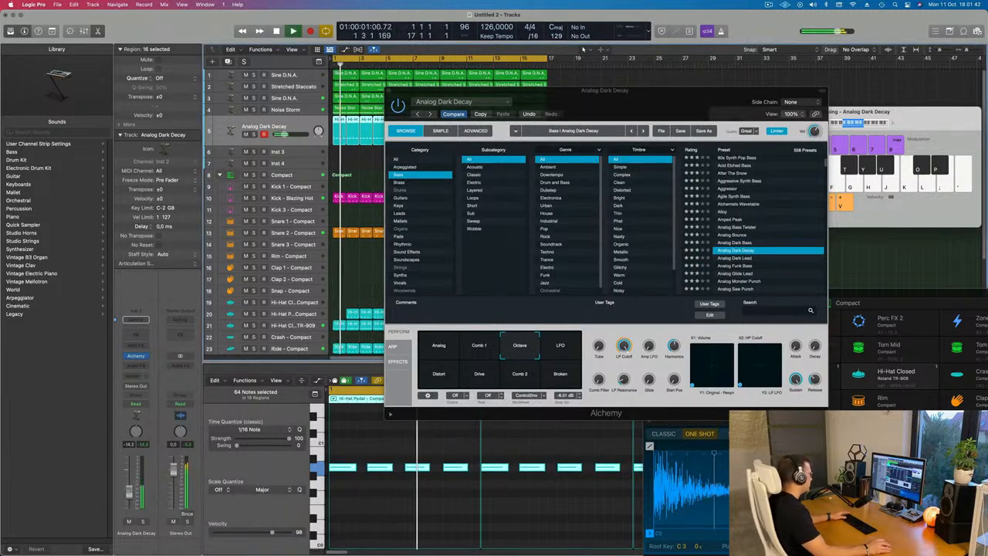
drag(356, 467, 362, 472)
key(space)
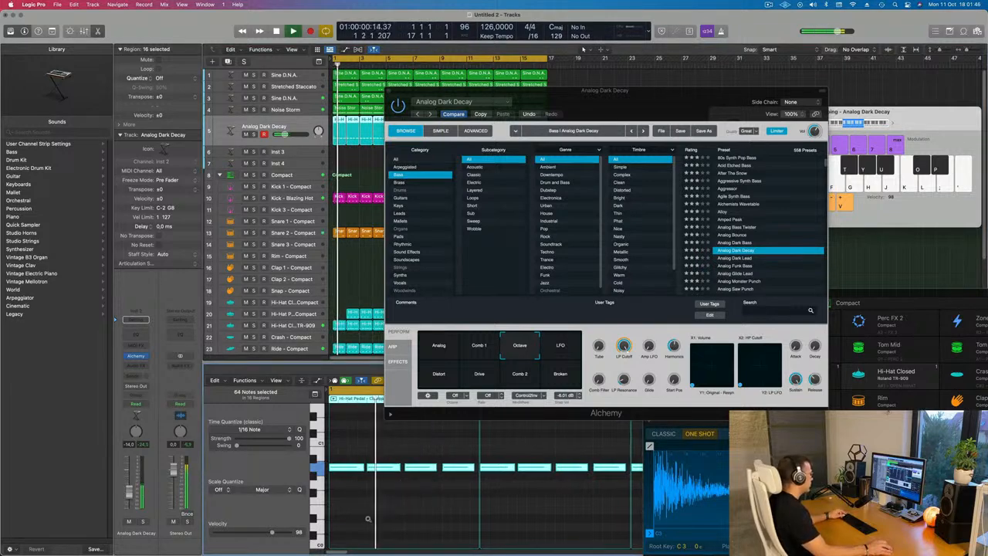
Close the Alchemy plug-in window
drag(604, 90, 539, 155)
drag(326, 157, 302, 195)
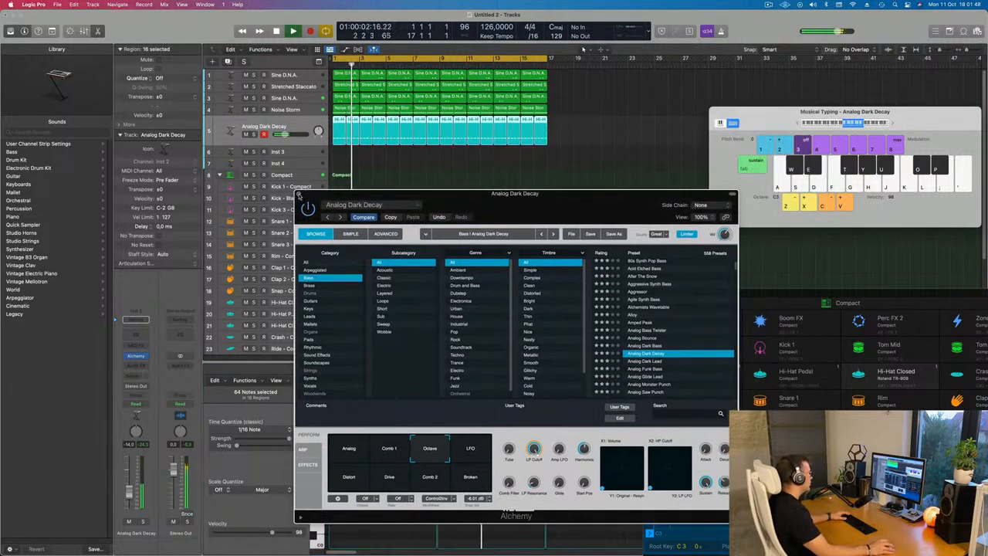
click(299, 193)
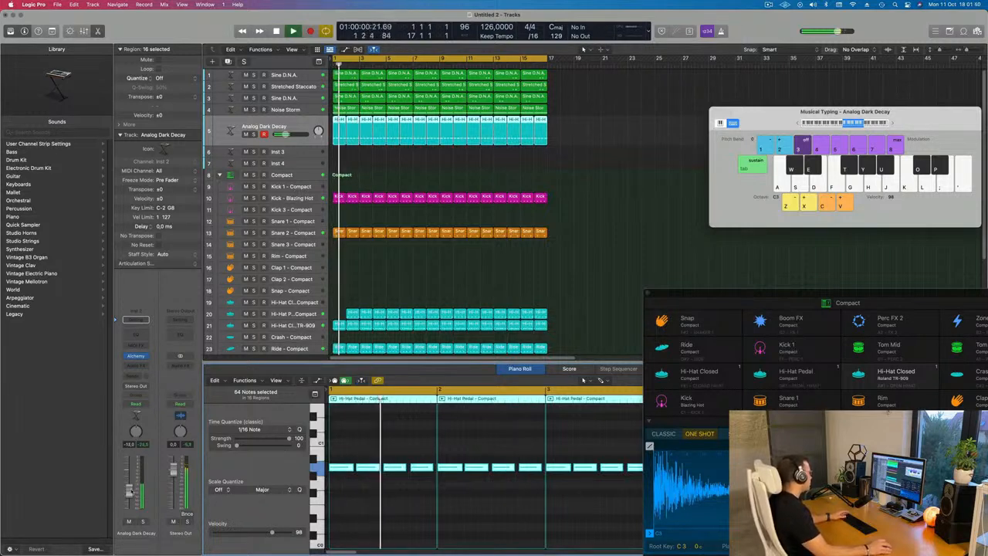
Insert a Compressor on the Analog Dark Decay channel and set its side chain to Kick 1 - Compact
click(142, 367)
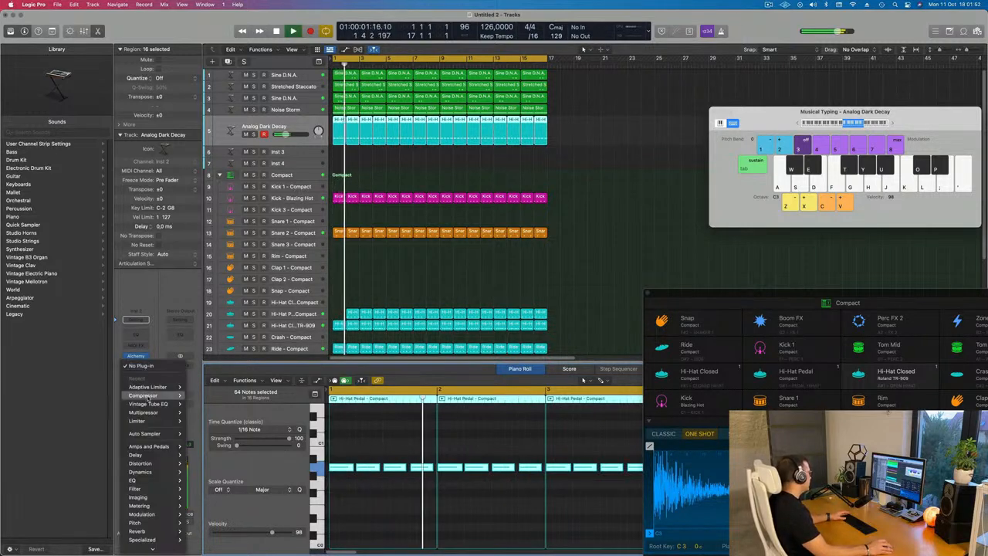
mouse_move(146, 395)
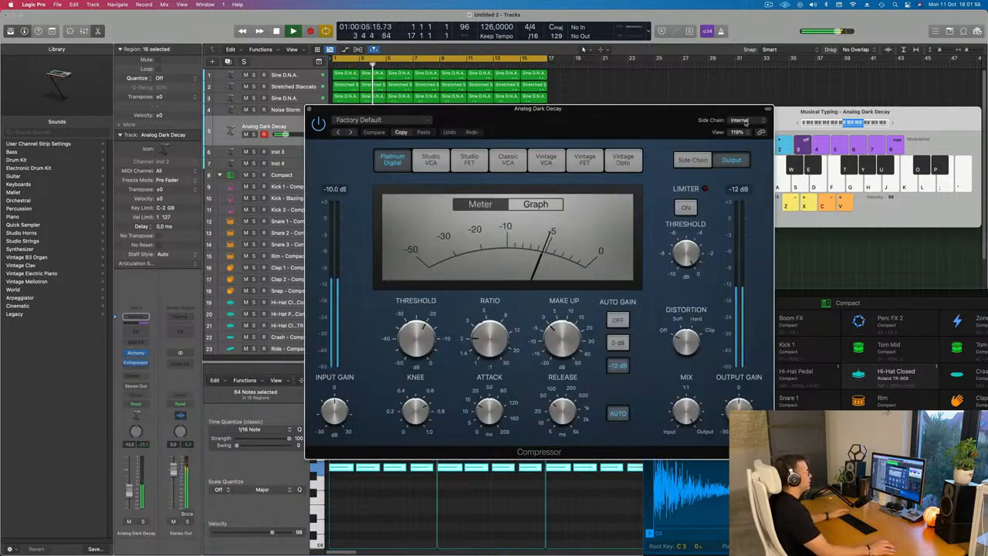
click(746, 123)
mouse_move(764, 143)
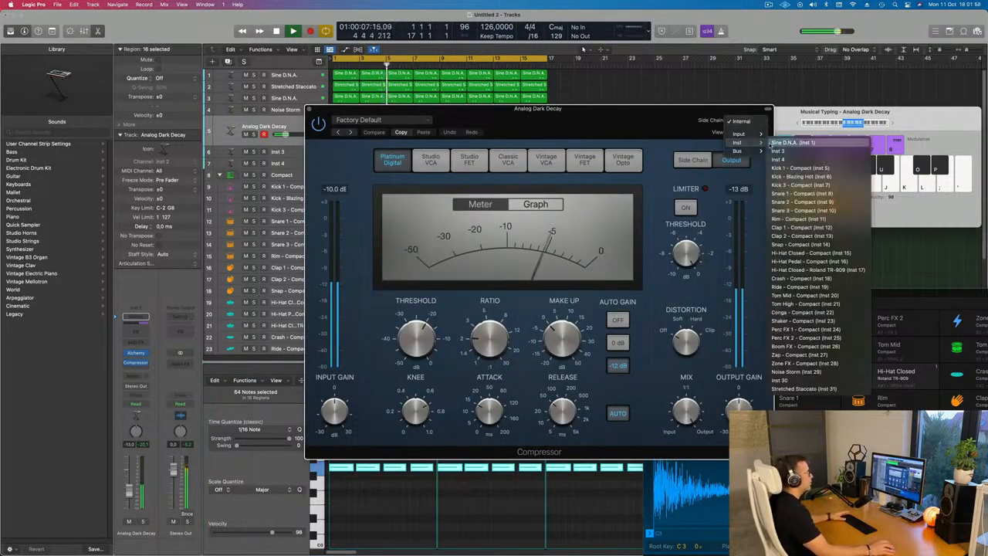
click(799, 167)
Change the compressor's side chain source to the Kick - Blazing Hot track (Inst 6)
drag(626, 128, 821, 129)
key(space)
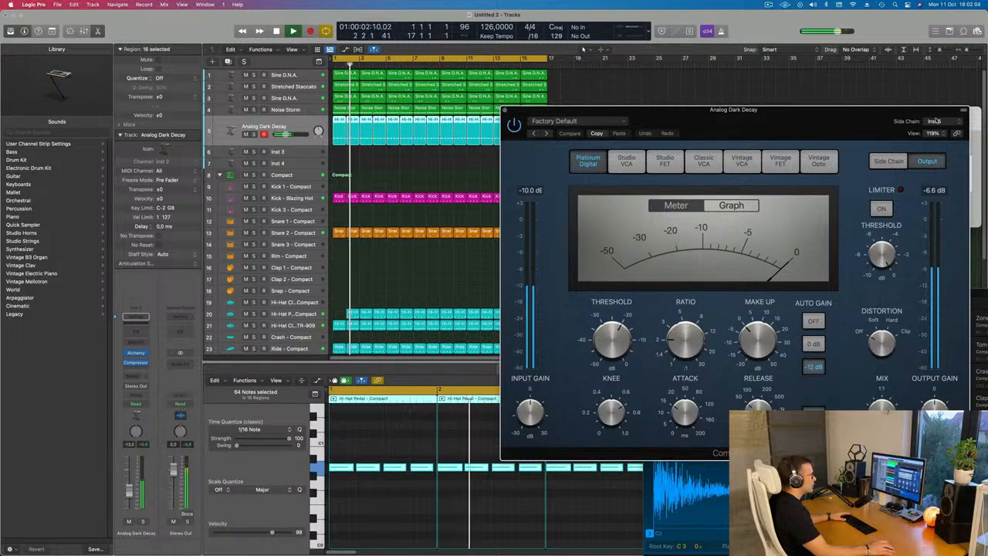
click(934, 121)
mouse_move(915, 114)
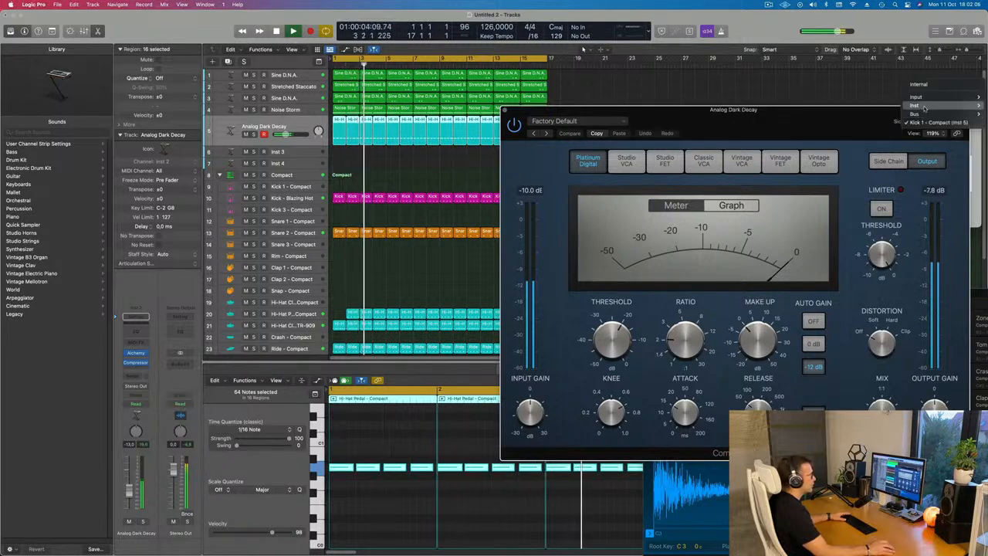
click(847, 139)
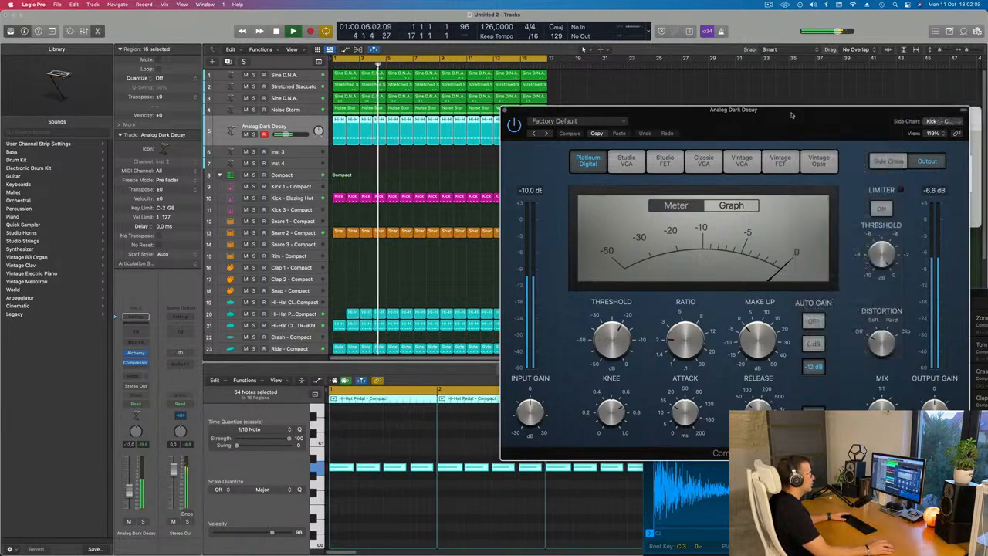
Raise the compressor's ratio and adjust its release, then close the compressor and return to the start
drag(787, 118, 693, 115)
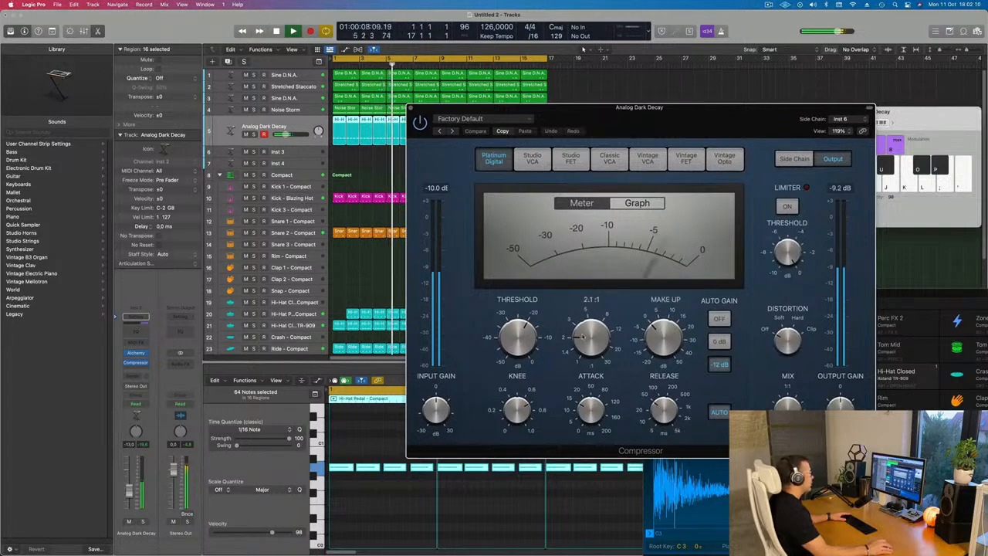
drag(590, 338, 587, 319)
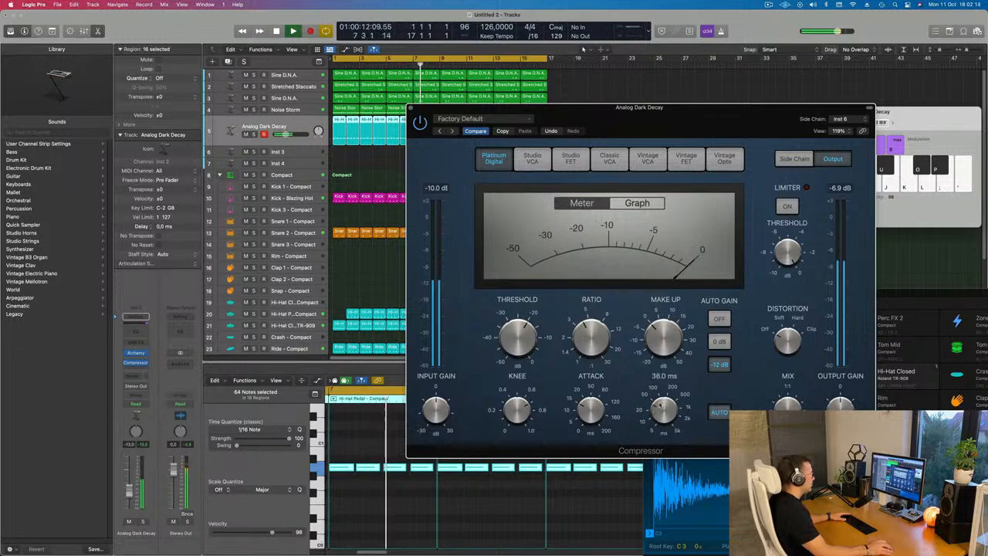
drag(660, 404, 662, 390)
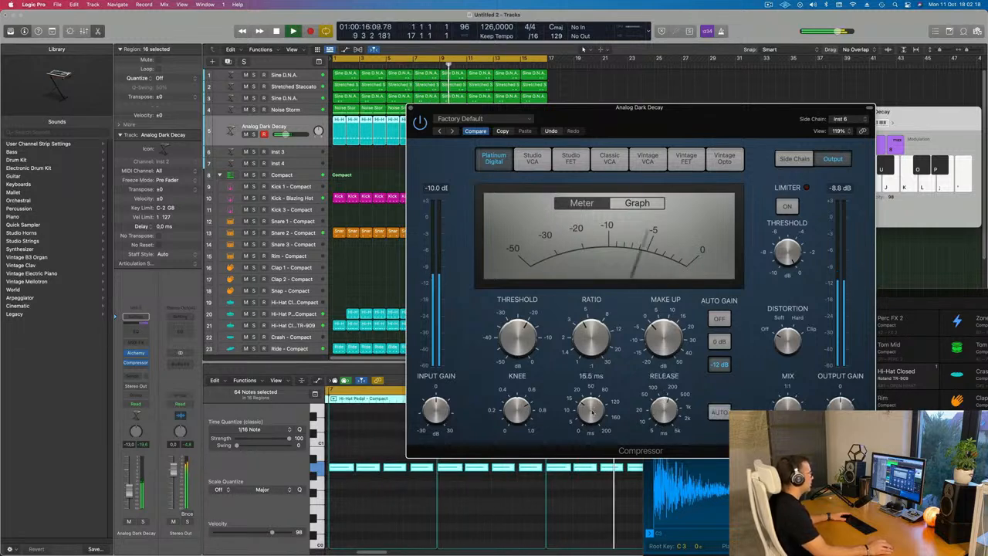
drag(702, 131, 650, 189)
key(super+w)
key(Return)
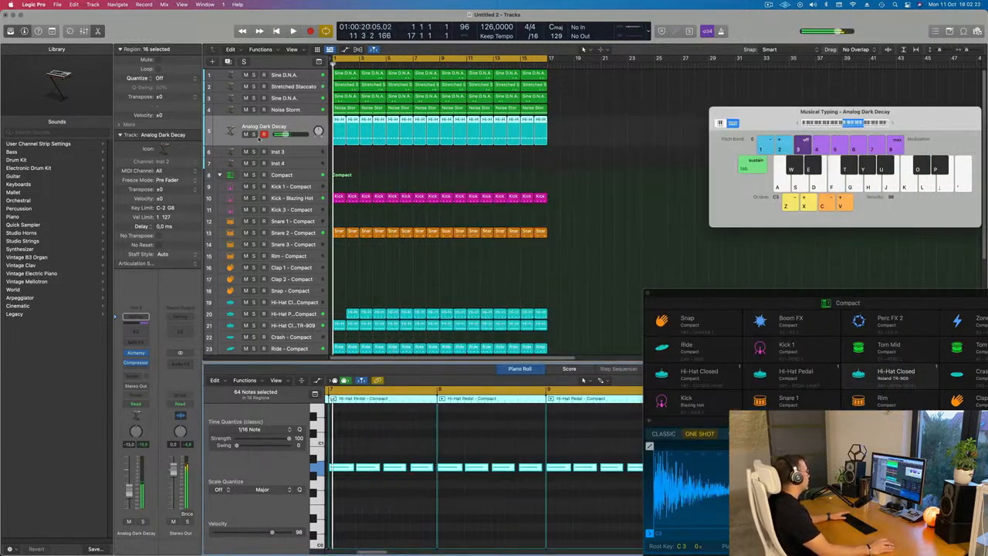
Play from the start and move the first Hi-Hat Pedal region slightly earlier on its track
click(253, 134)
click(253, 135)
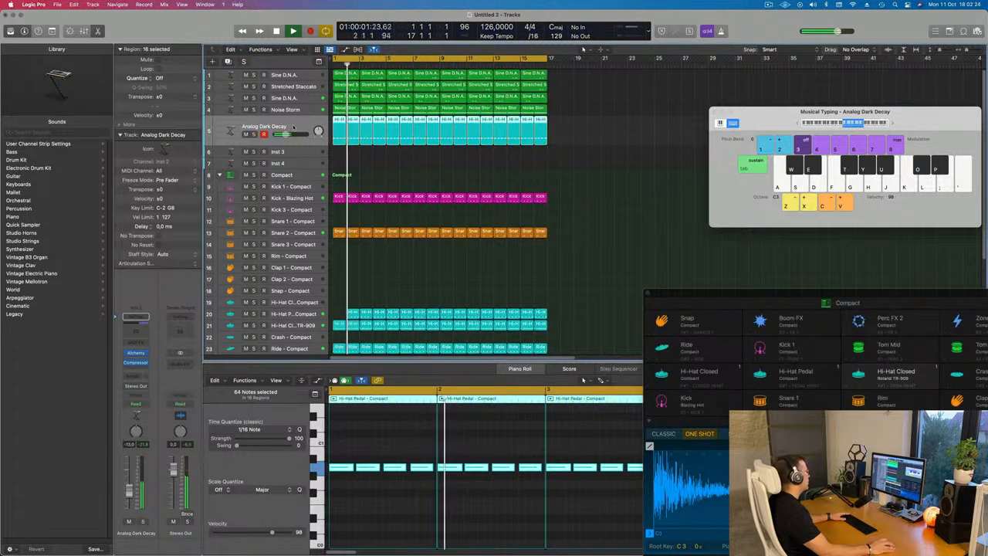
key(Return)
key(space)
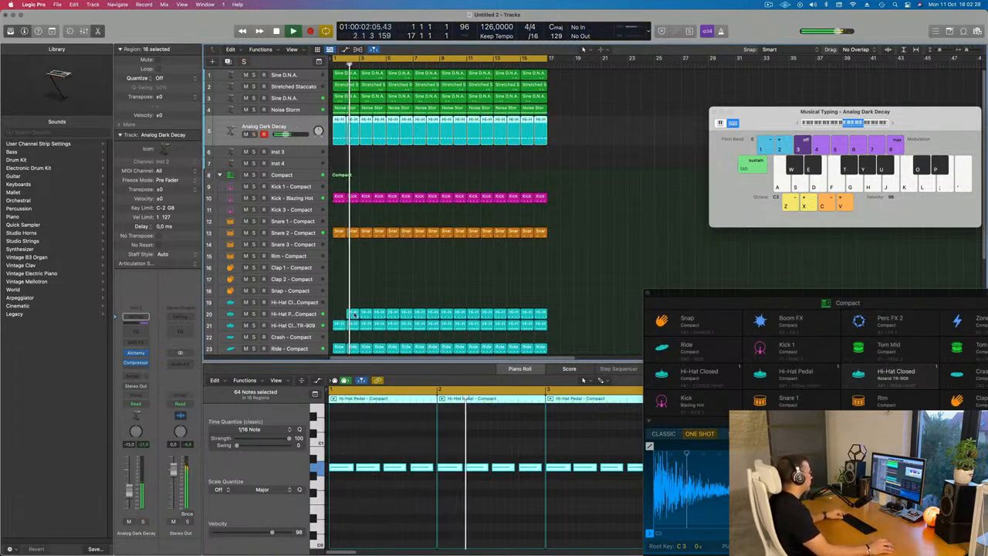
drag(354, 314, 341, 314)
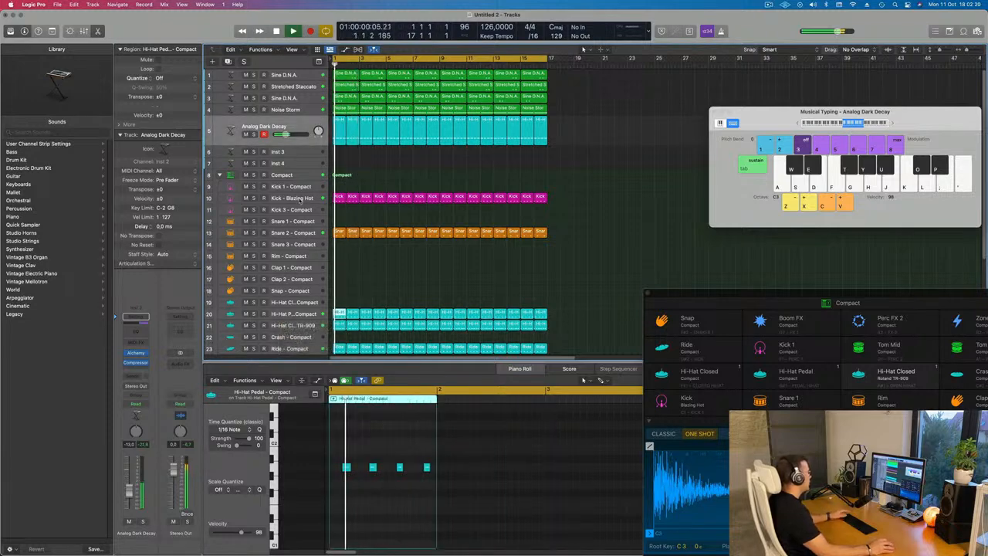
Open the Kick - Blazing Hot Channel EQ and set its 75 Hz boost to about +4.7 dB
click(292, 197)
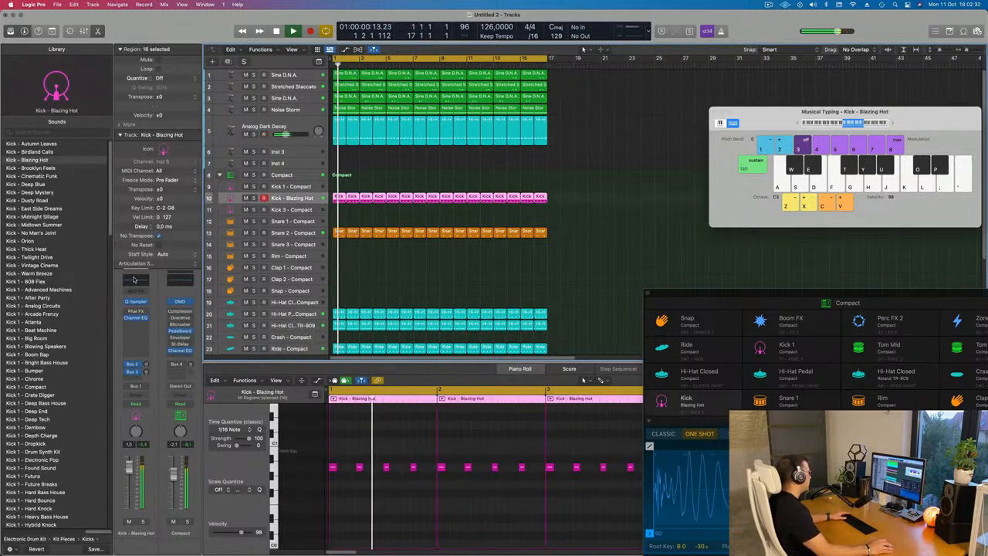
click(135, 280)
mouse_move(442, 250)
mouse_down()
mouse_move(441, 236)
mouse_move(442, 247)
mouse_up()
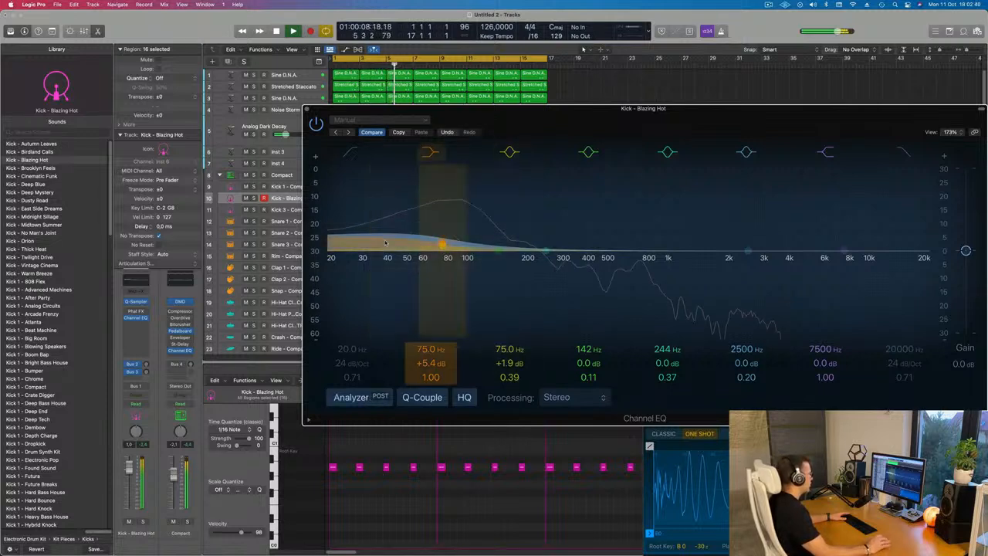
drag(442, 246, 440, 250)
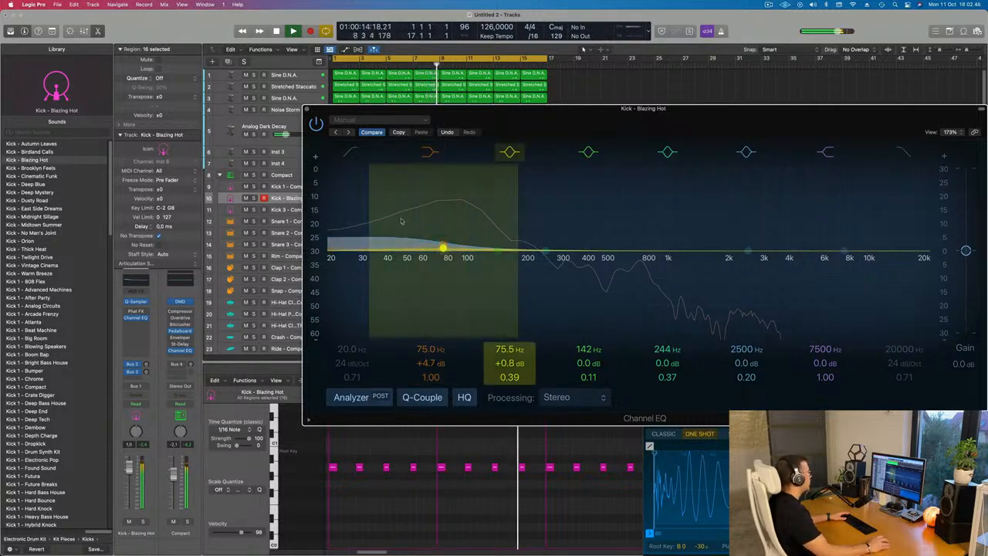
click(306, 110)
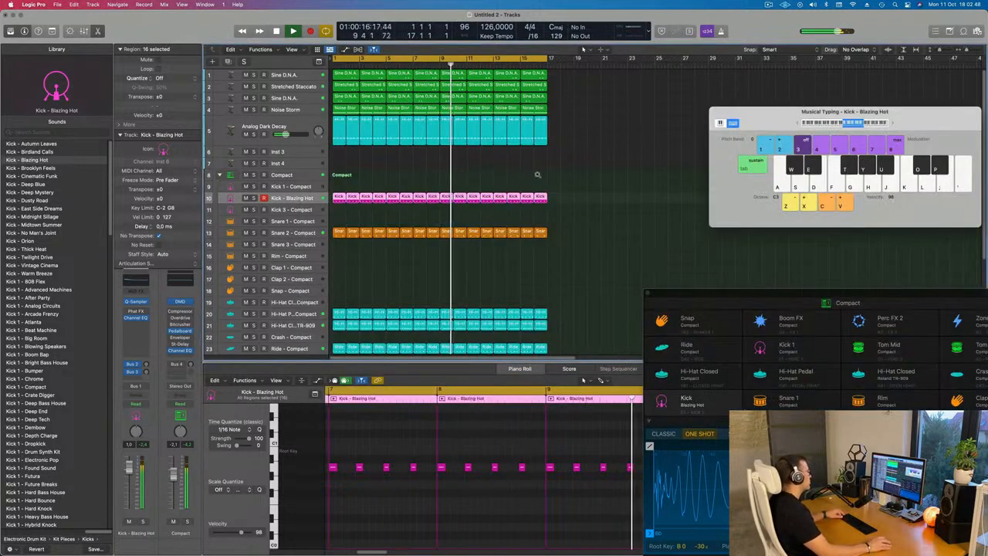
scroll(560, 183, up, 1)
scroll(559, 181, down, 4)
scroll(539, 177, up, 1)
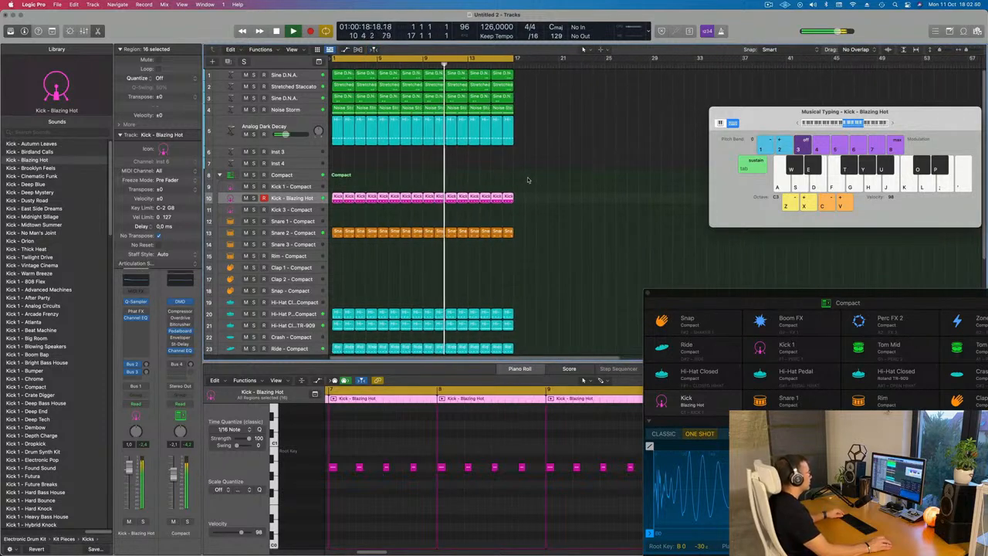
click(441, 176)
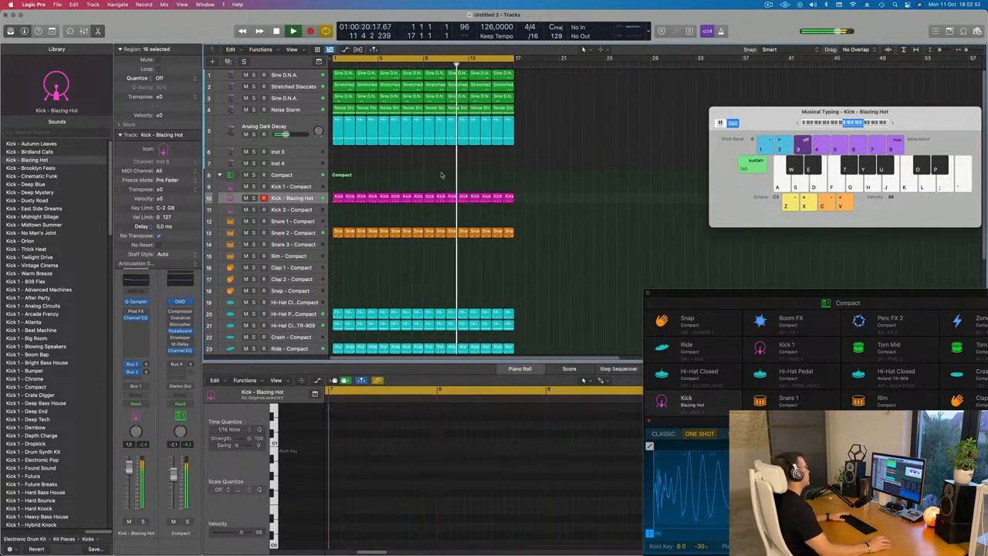
key(space)
Briefly solo the Analog Dark Decay track to audition it, then unsolo it and return to the start
click(253, 134)
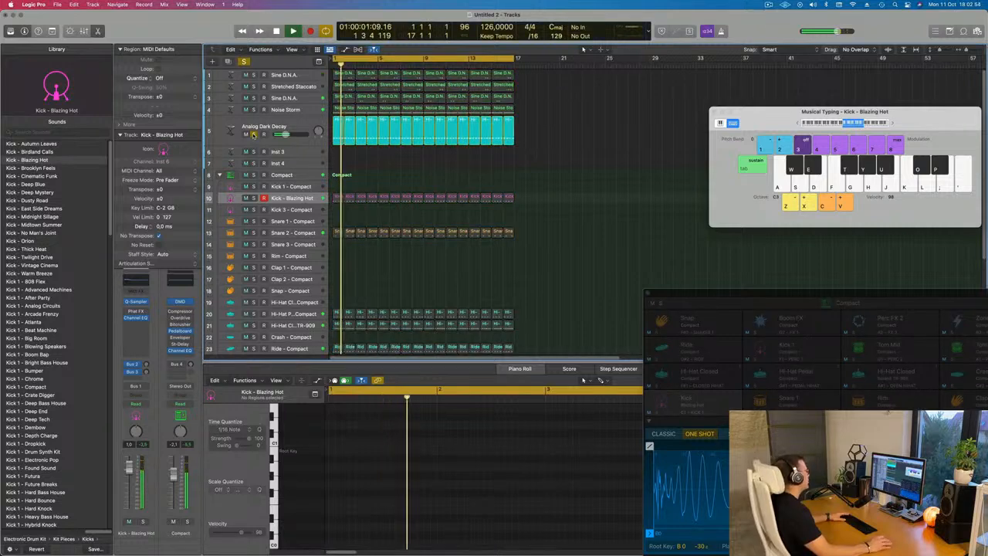
click(253, 135)
click(283, 127)
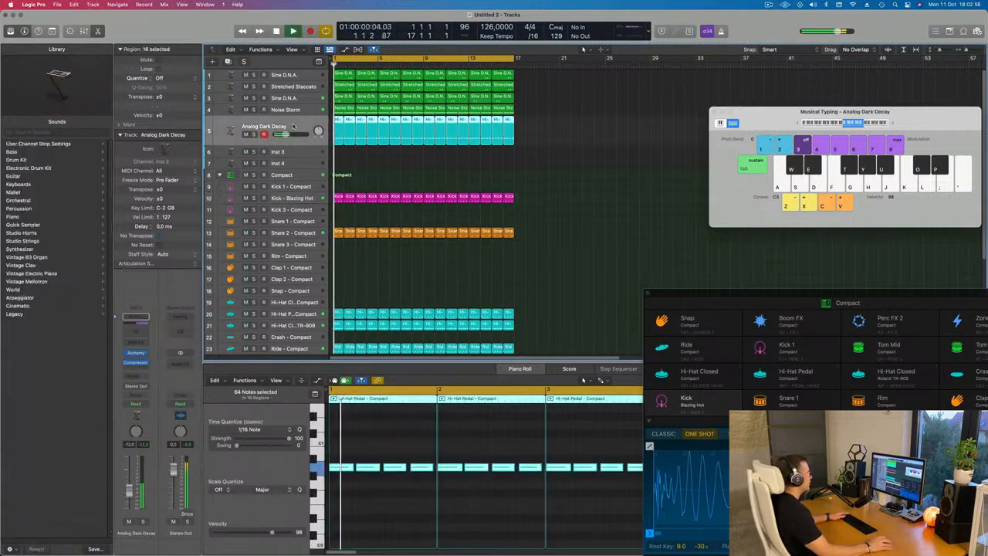
click(418, 167)
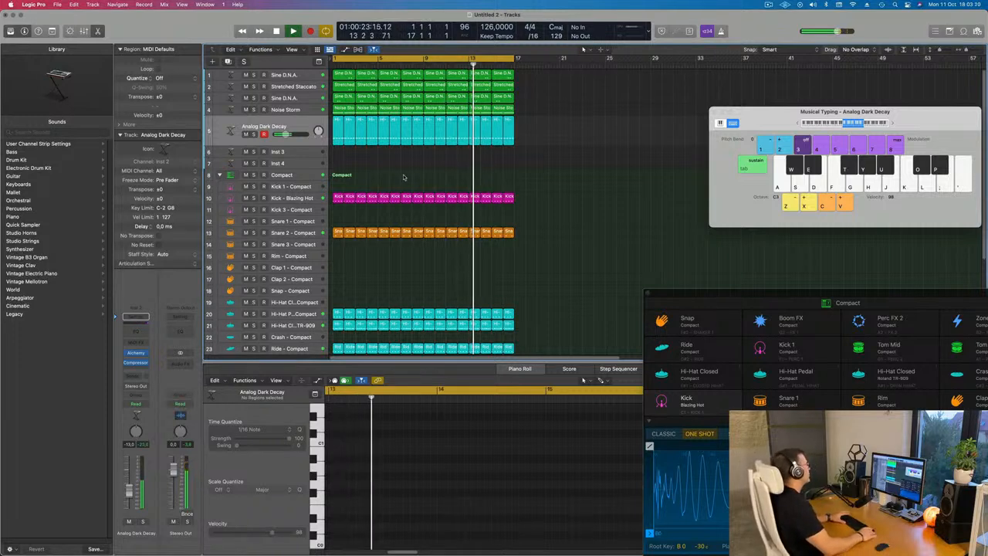
key(Return)
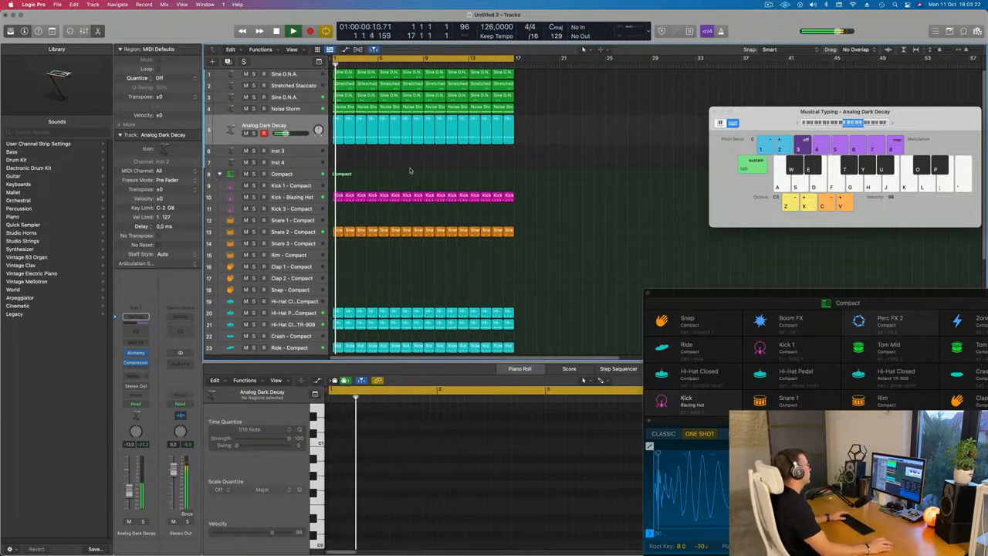
Solo the Hi-Hat Pedal track to audition it, then unsolo it and return to the start
scroll(312, 304, down, 1)
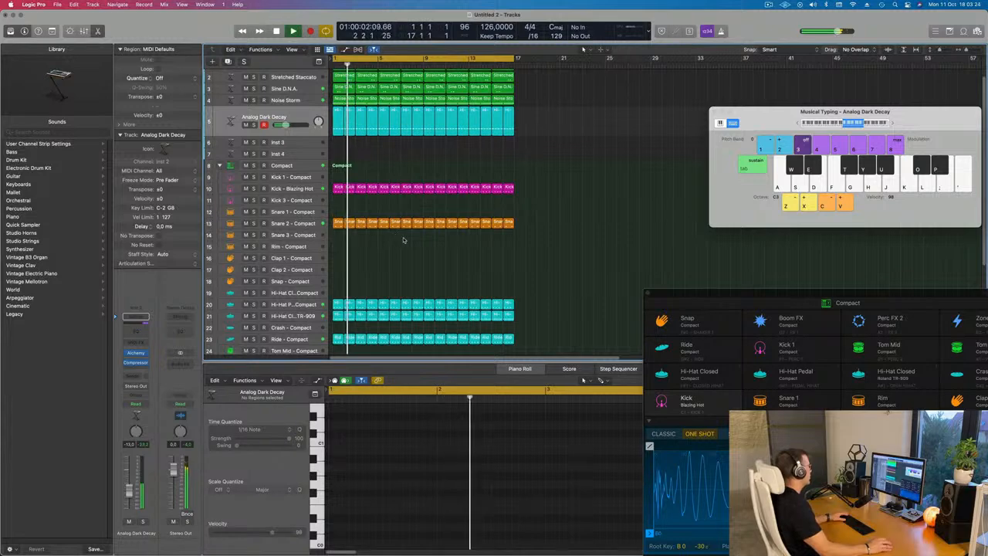
click(312, 305)
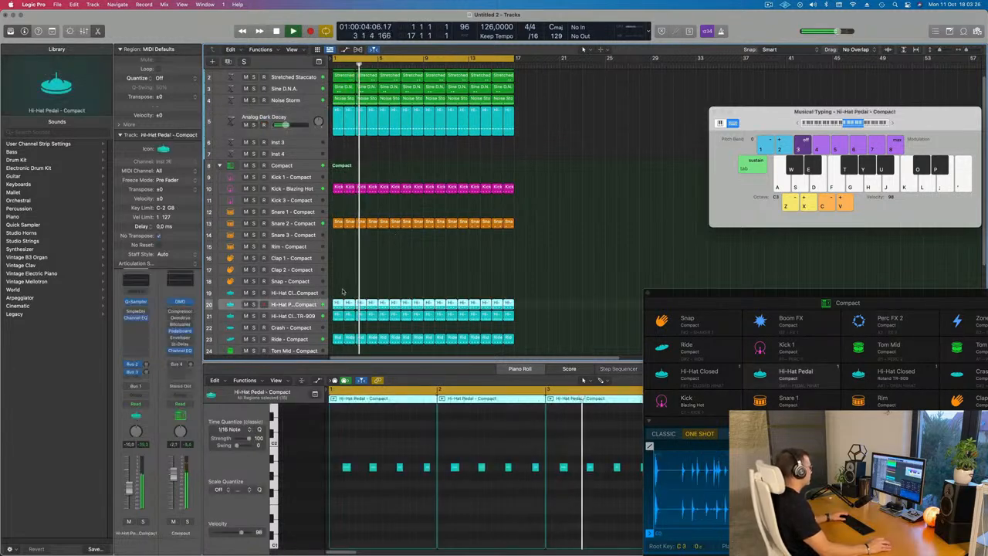
click(142, 522)
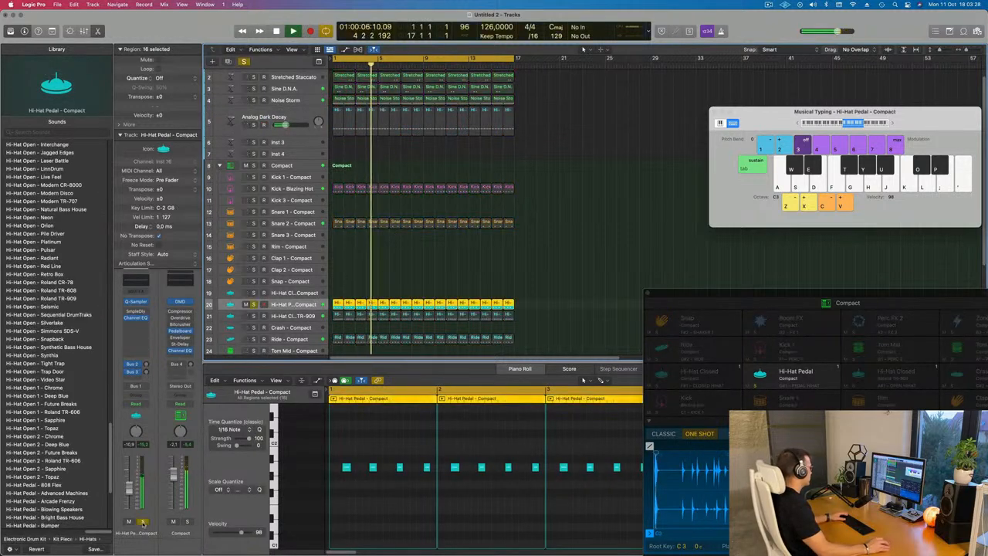
click(144, 522)
scroll(589, 203, up, 1)
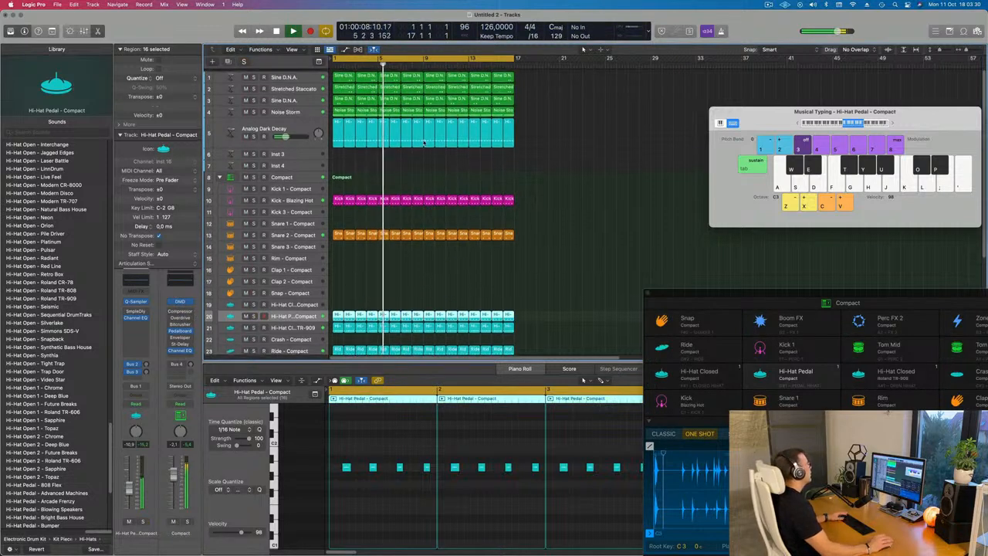
key(Return)
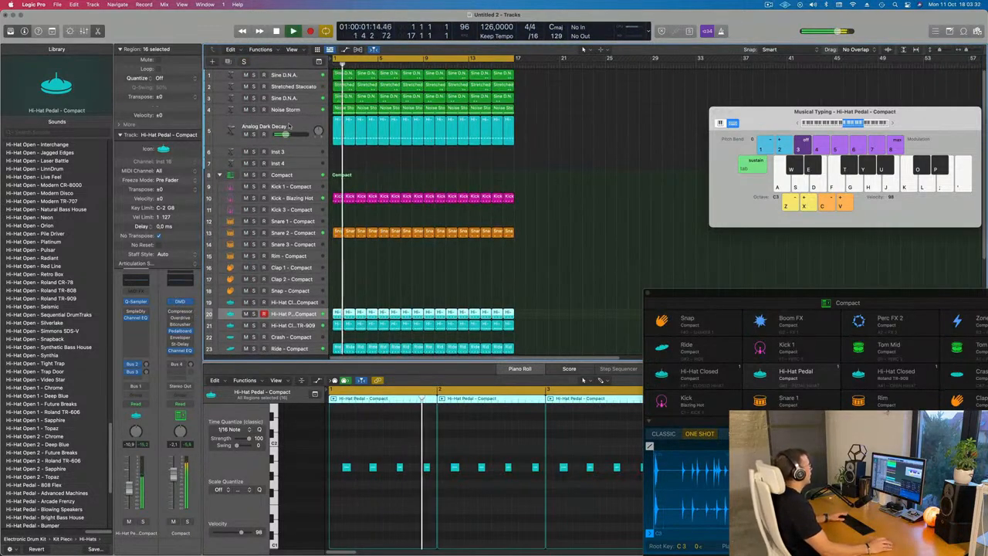
Copy the first Snare 2 region onto the Clap 1 track and select the copy
click(289, 126)
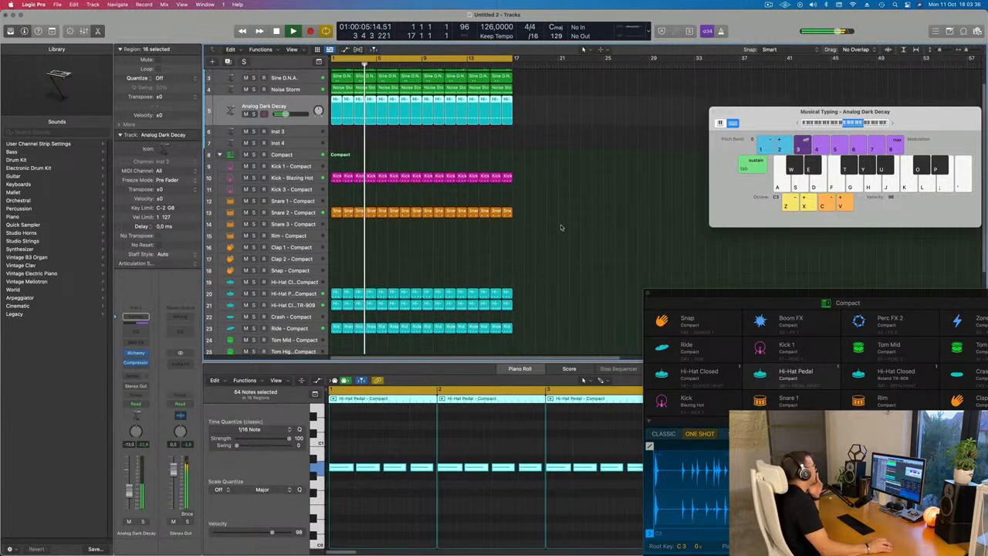
scroll(328, 154, down, 3)
drag(336, 176, 337, 209)
key(Return)
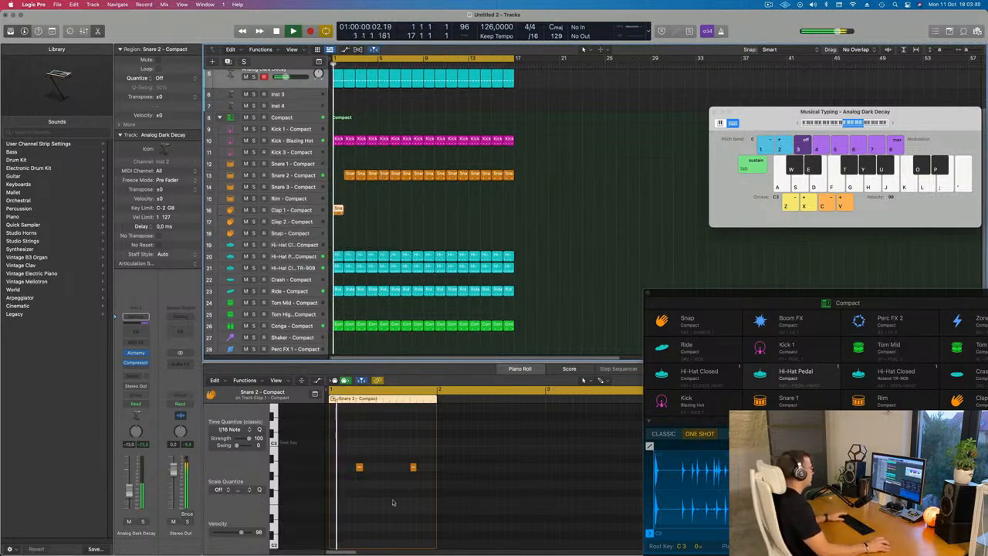
drag(341, 454, 433, 486)
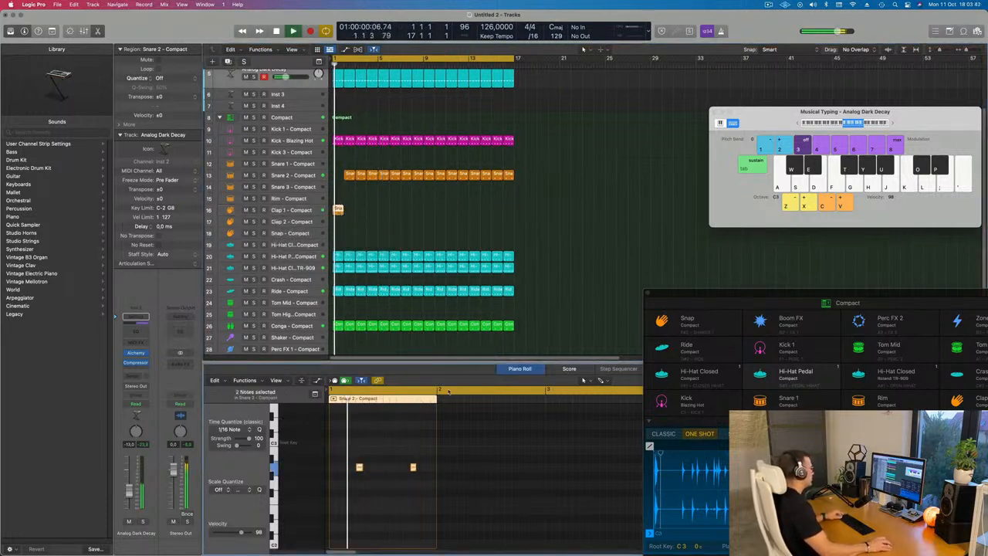
drag(348, 174, 340, 210)
click(365, 210)
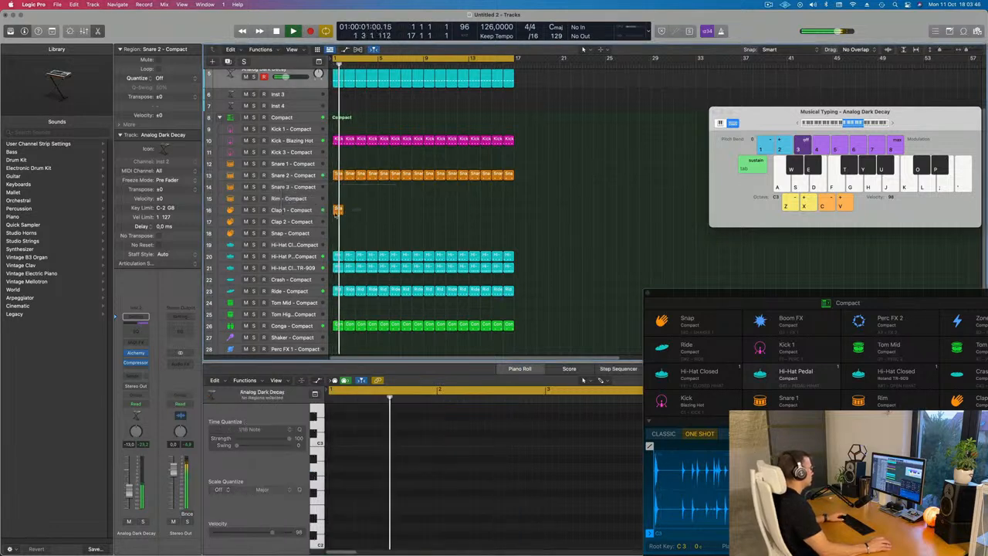
click(338, 210)
Delete the second note in the copied snare region while playing it back
key(space)
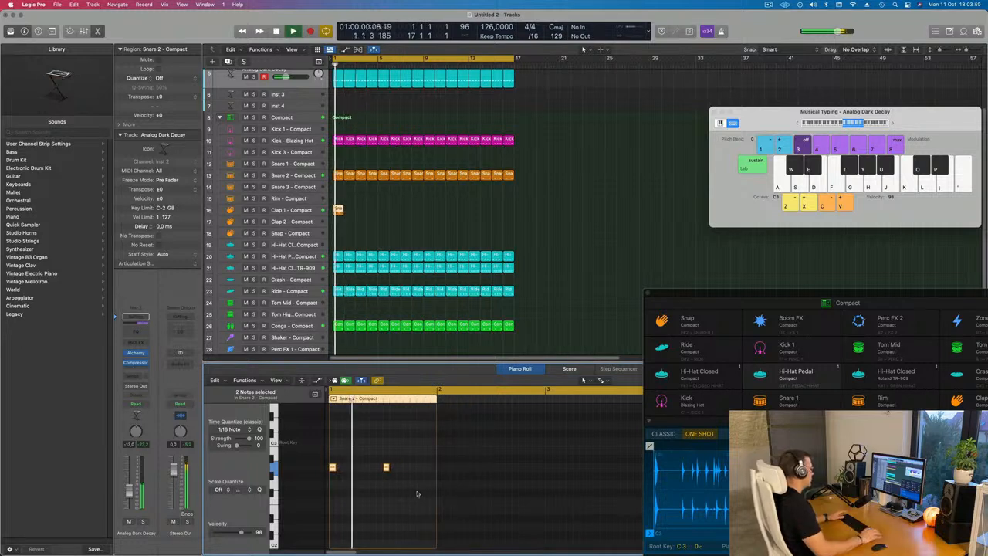
click(386, 467)
key(space)
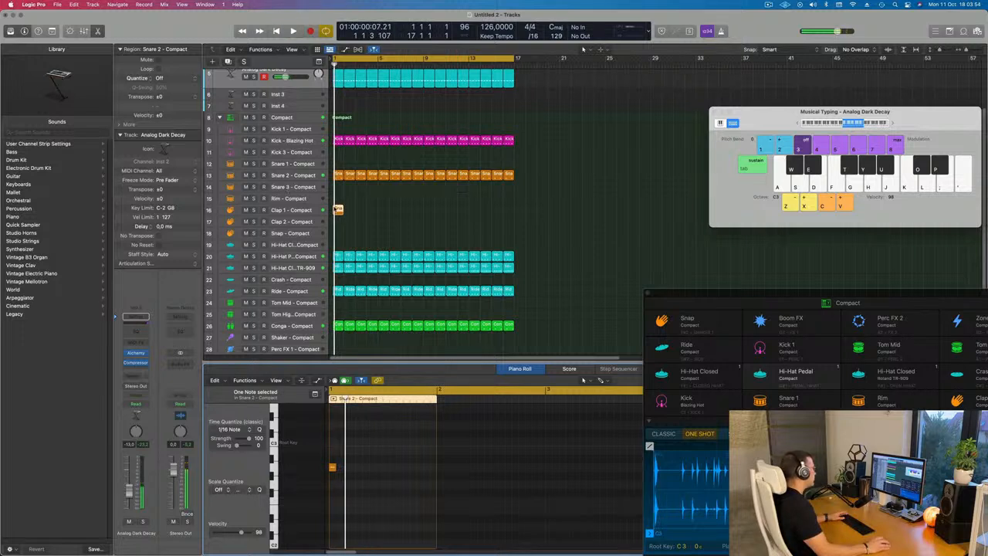
Move the copied region to the Clap 2 track and repeat it across the arrangement
drag(337, 215, 338, 226)
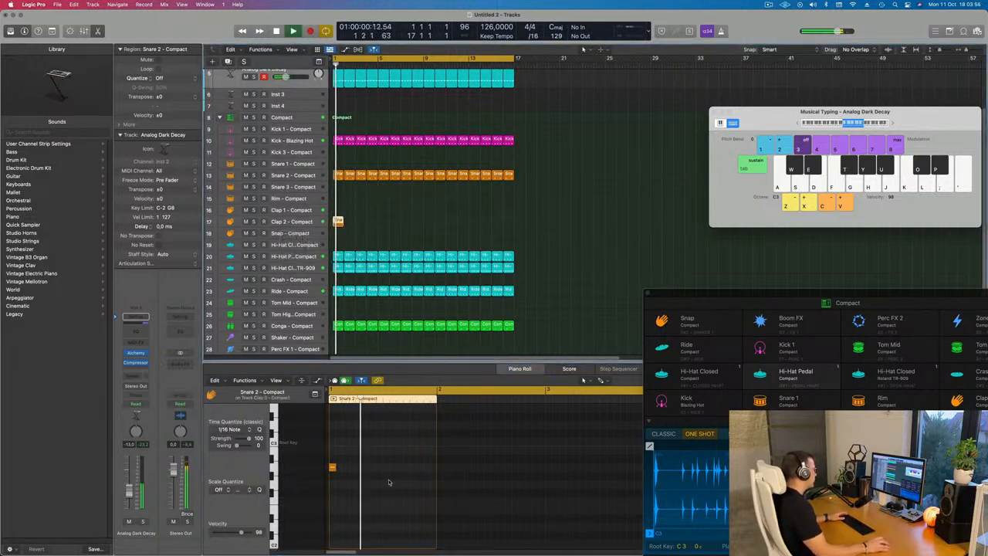
key(space)
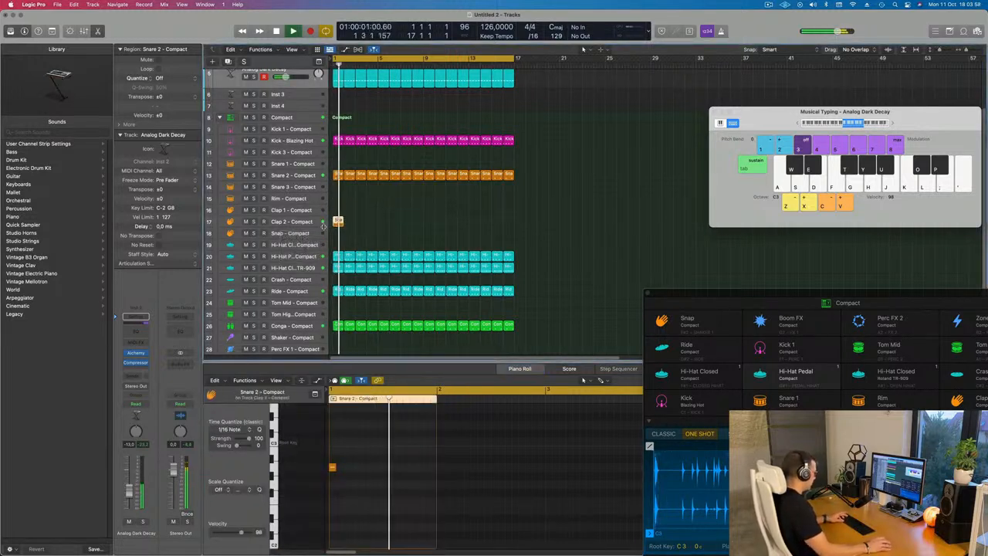
key(super+r)
key(super+r)
key(super+r)
key(super+r)
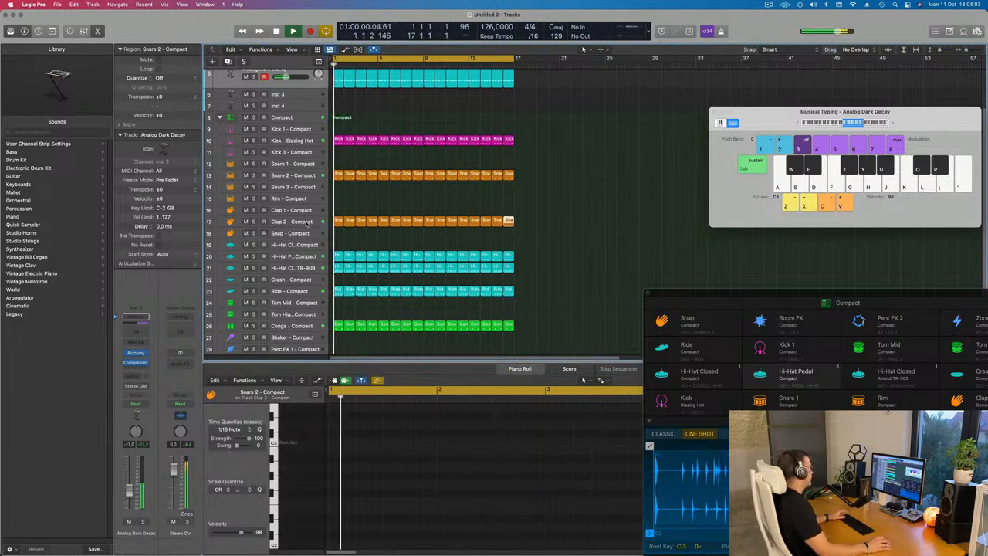
Load the Clap 1 - Bumper sound onto the Clap 2 track and play the beat
click(306, 222)
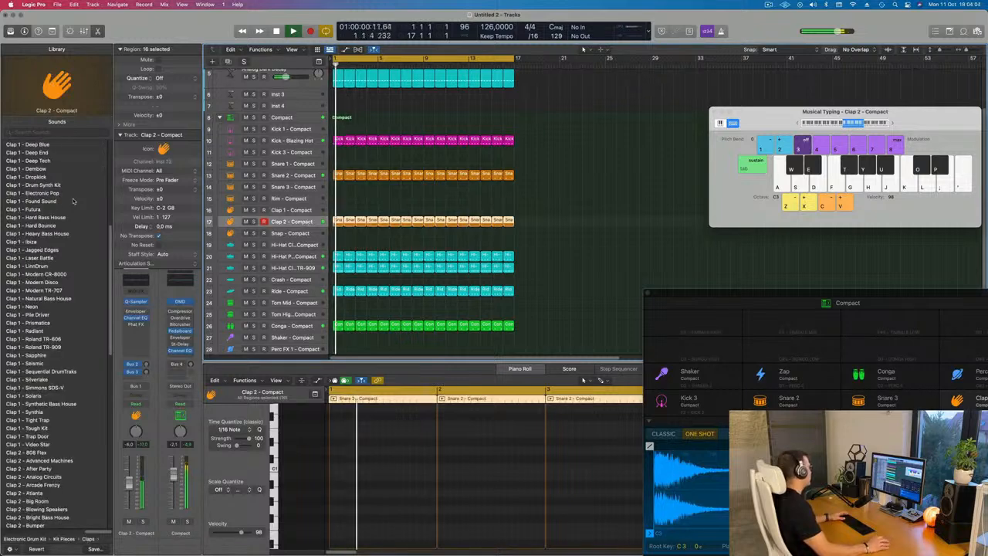
scroll(46, 197, up, 4)
click(23, 192)
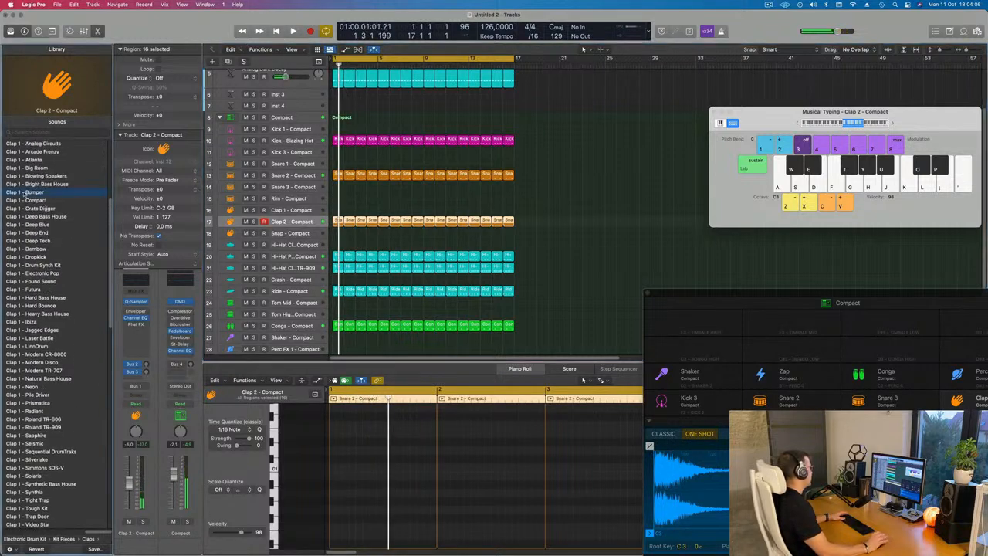
key(space)
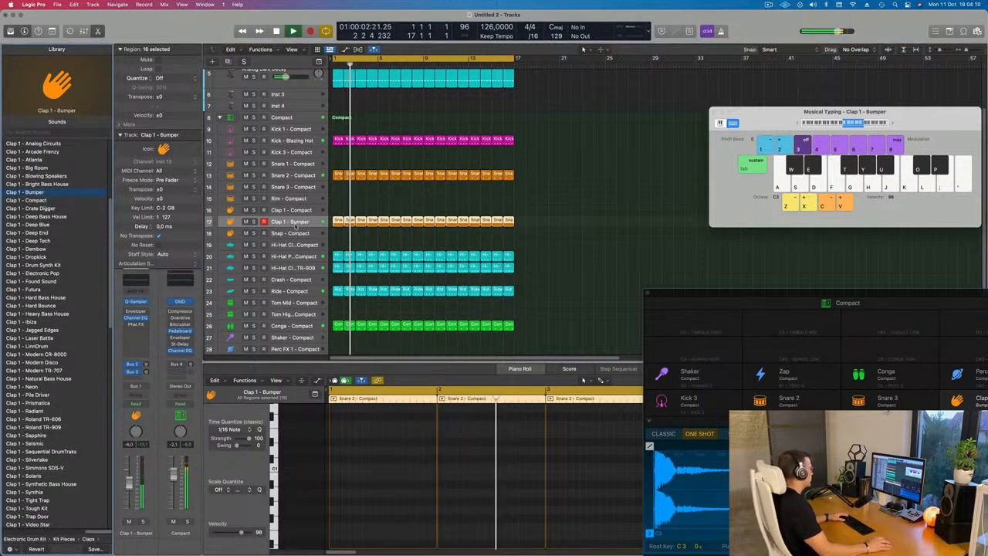
Select all notes in the clap regions and transpose them down an octave
scroll(423, 492, up, 5)
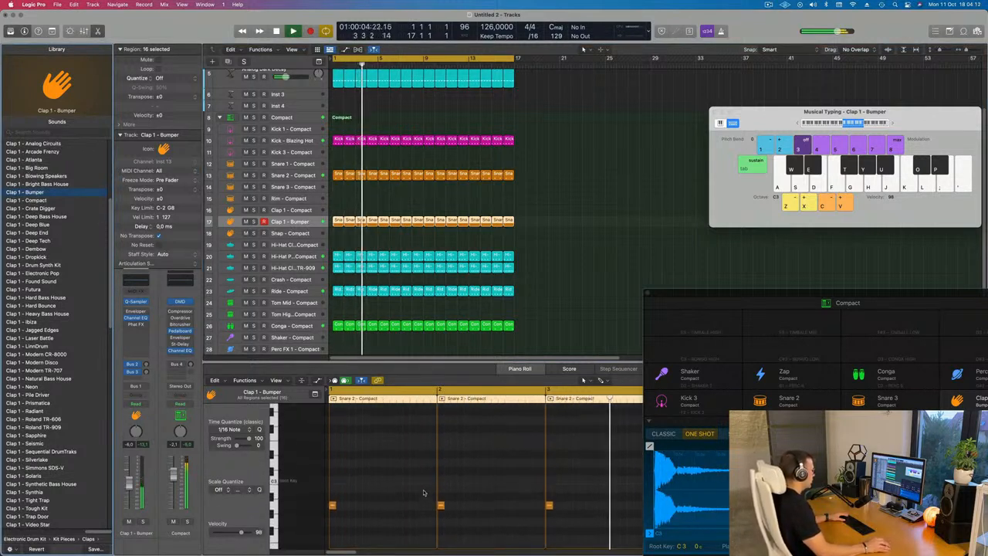
click(386, 490)
key(cmd+a)
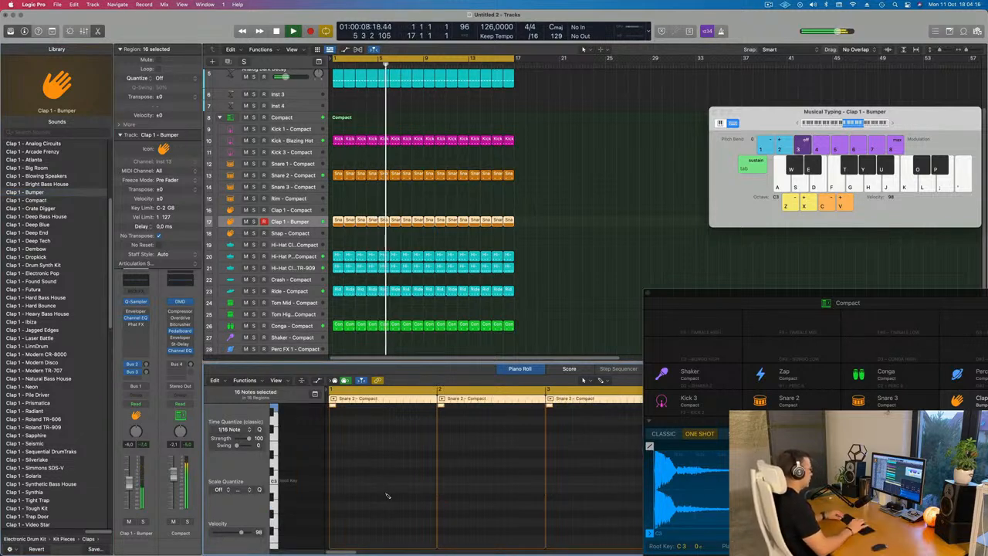
key(alt+shift+Down)
key(Return)
key(Return)
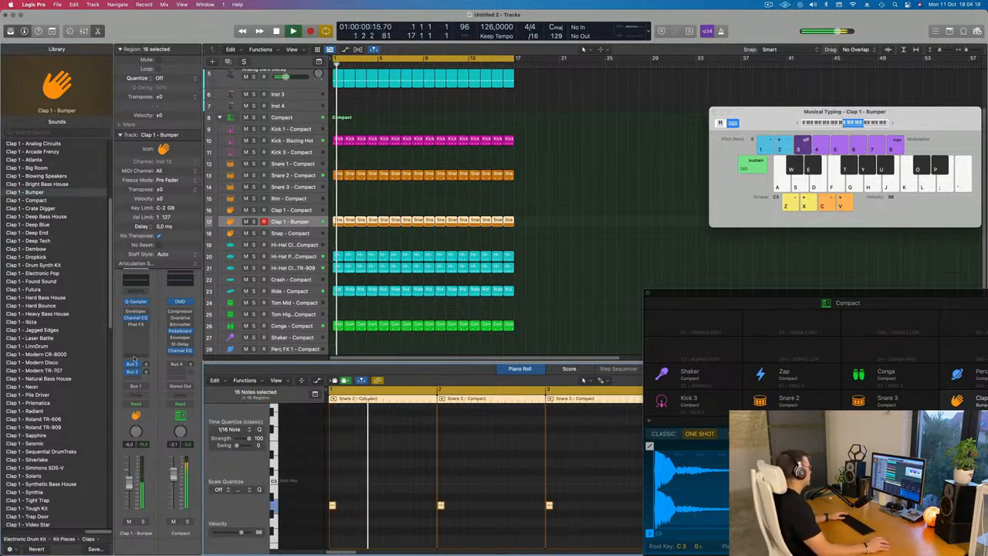
Raise the clap track's bus send level slightly
drag(147, 372, 146, 366)
scroll(456, 205, up, 3)
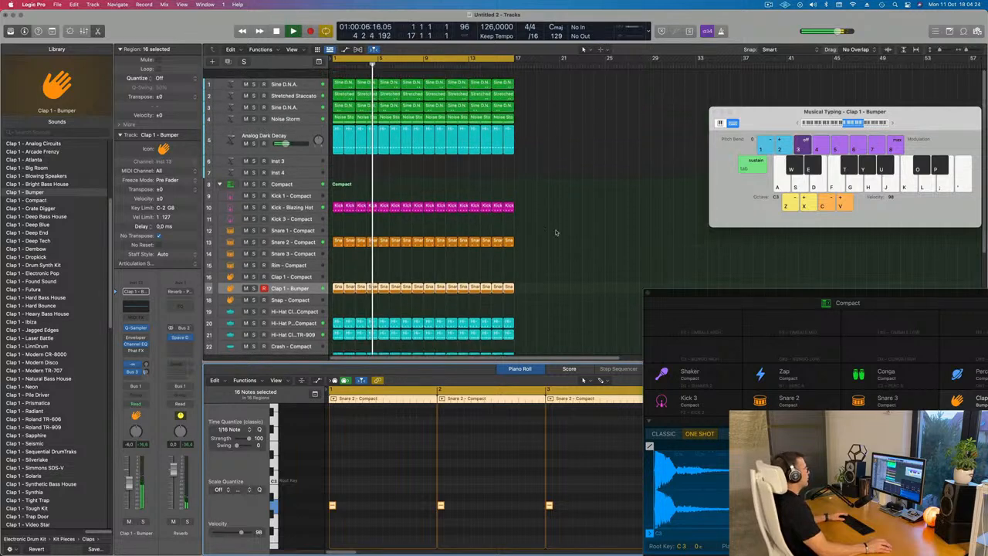
click(566, 164)
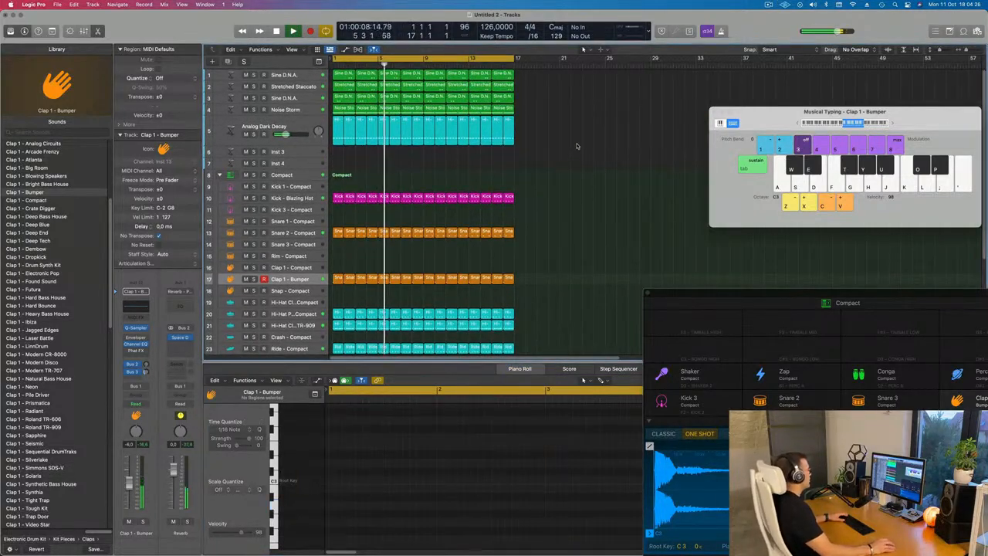
Create a new track with the Noise Storm track's settings and copy the first Noise Storm region onto it
click(297, 110)
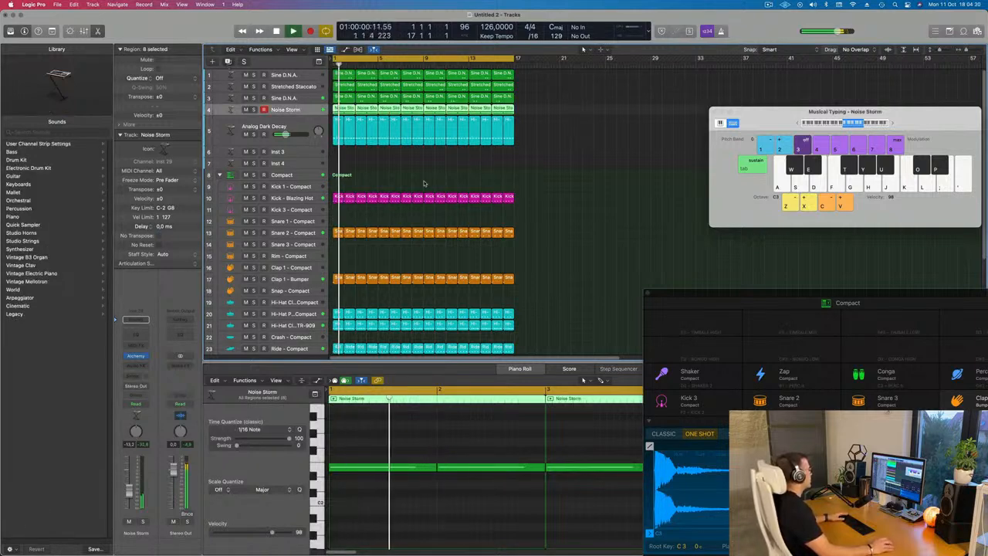
key(super+d)
click(340, 109)
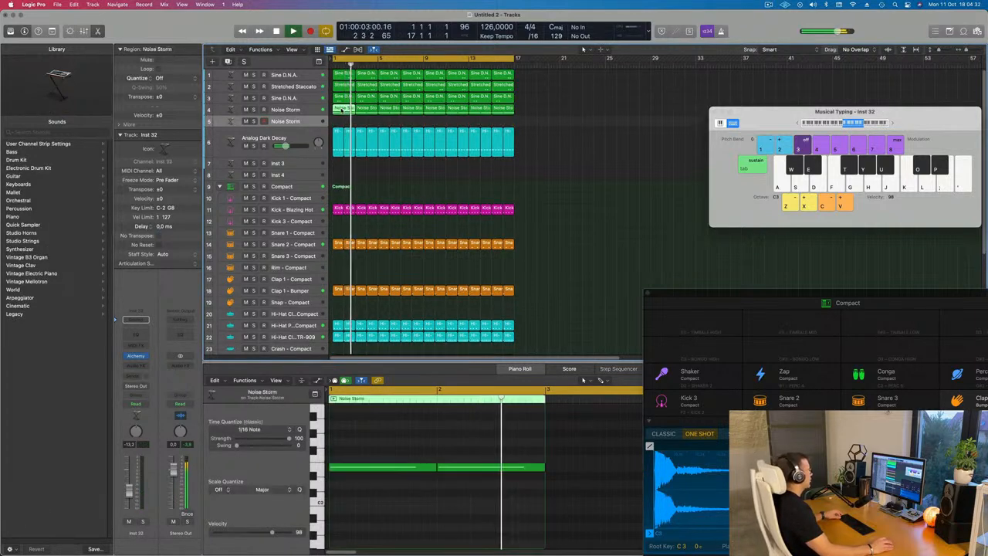
drag(340, 109, 341, 120)
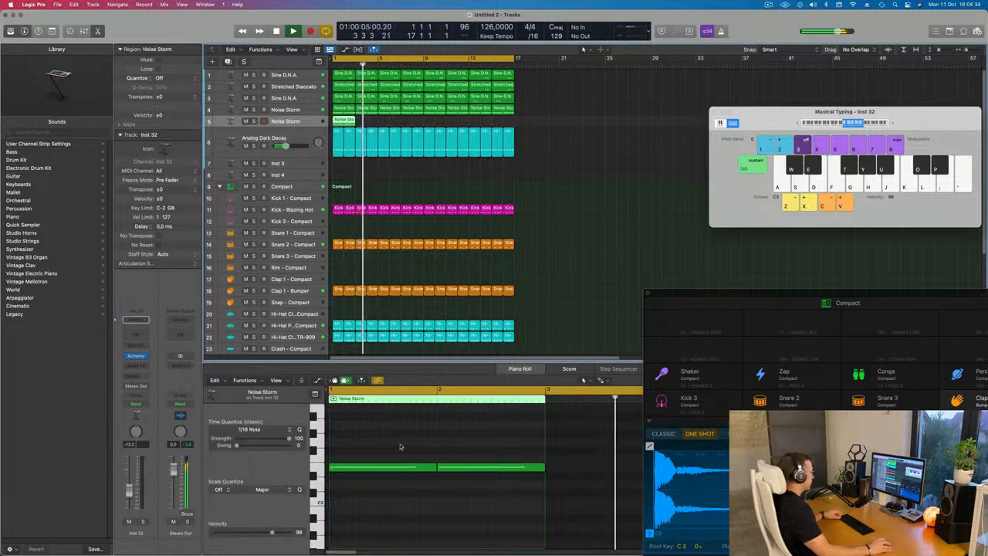
Edit the copied Noise Storm region's notes into a pattern of short hits
drag(406, 440, 491, 492)
drag(546, 466, 447, 475)
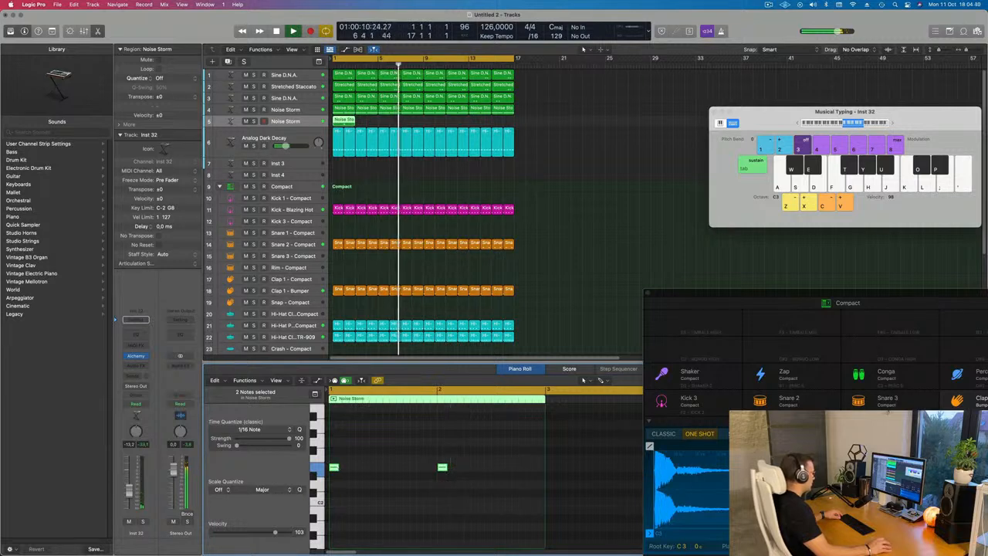
drag(335, 467, 415, 472)
key(Return)
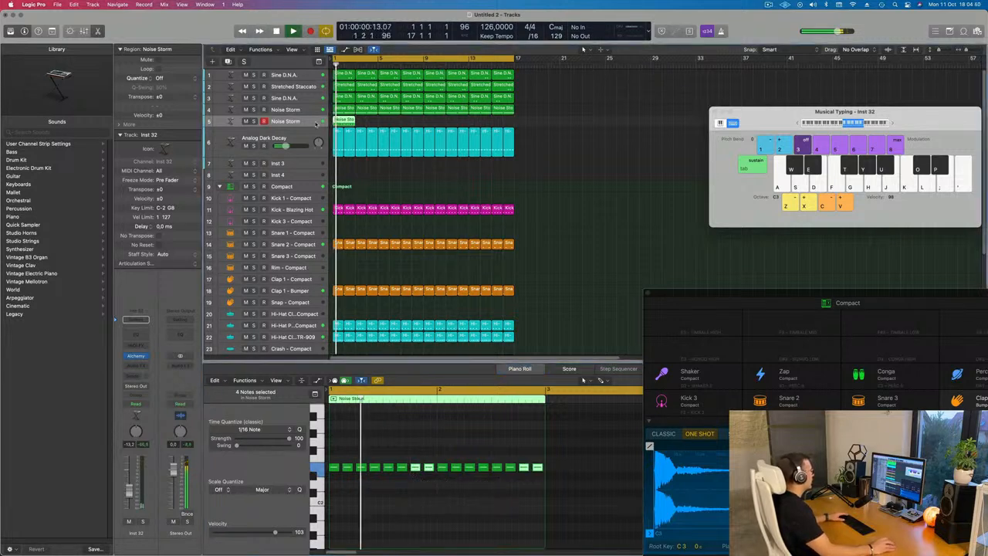
Repeat the new Noise Storm region across the arrangement up to bar 17
click(372, 124)
click(343, 122)
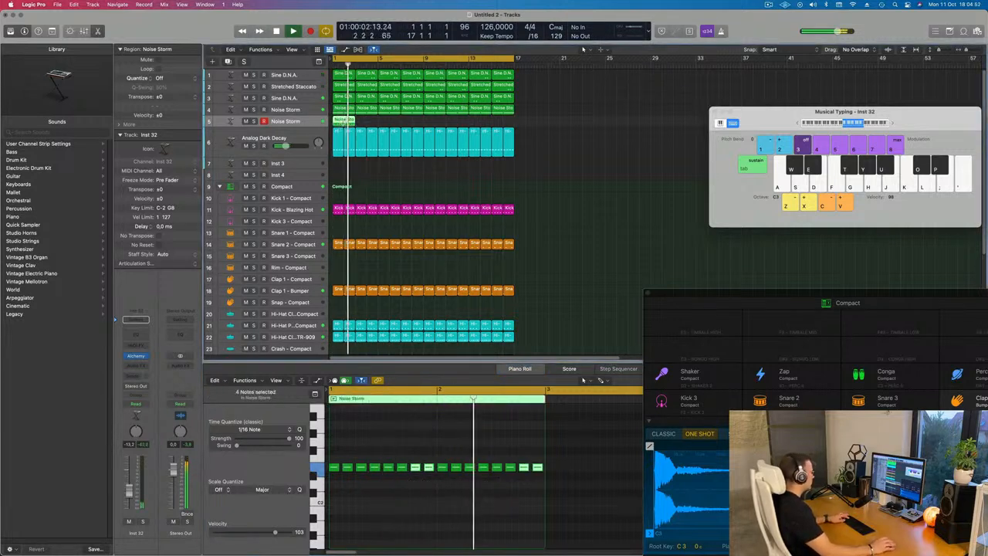
key(super+r)
key(super+r)
key(super+r)
key(super+r)
key(super+r)
key(super+r)
key(super+r)
key(Return)
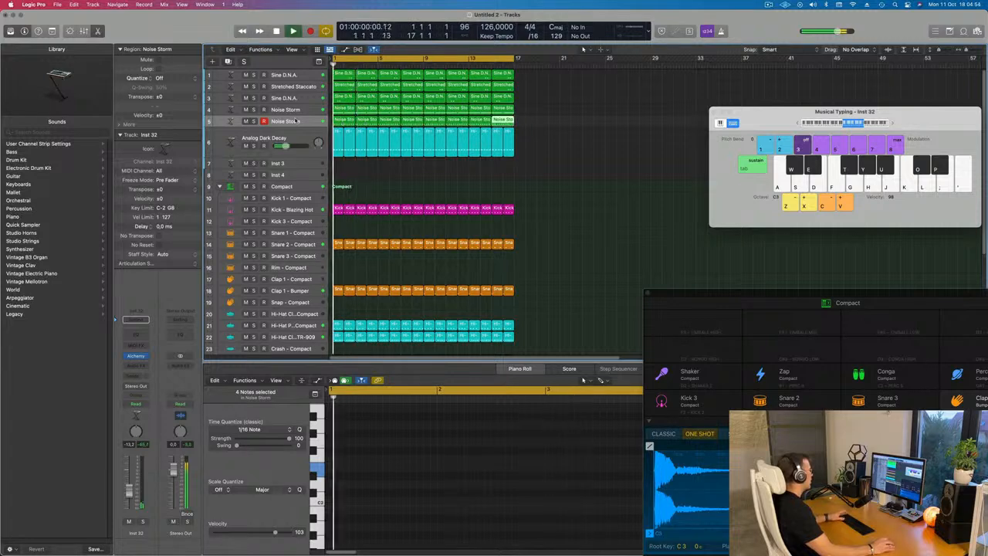
Open the Alchemy instrument on the new Noise Storm track
click(299, 122)
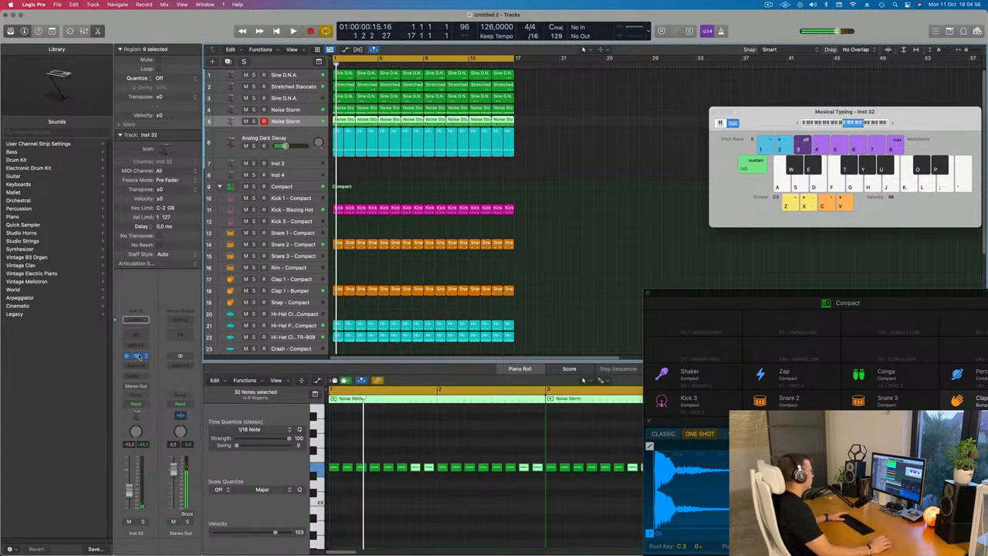
click(138, 357)
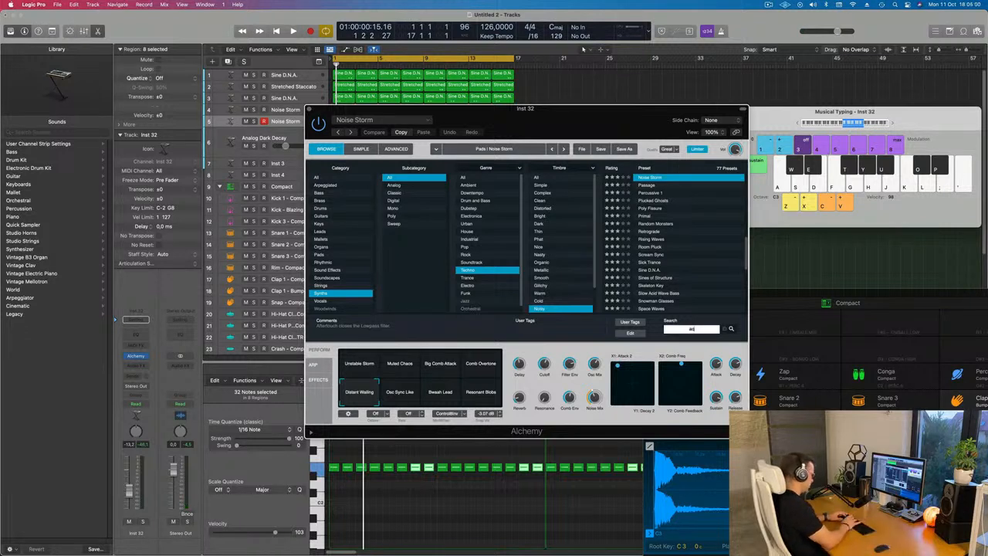
Search the Alchemy presets for "acid" and load the Minimal Acid Patterns preset
key(Return)
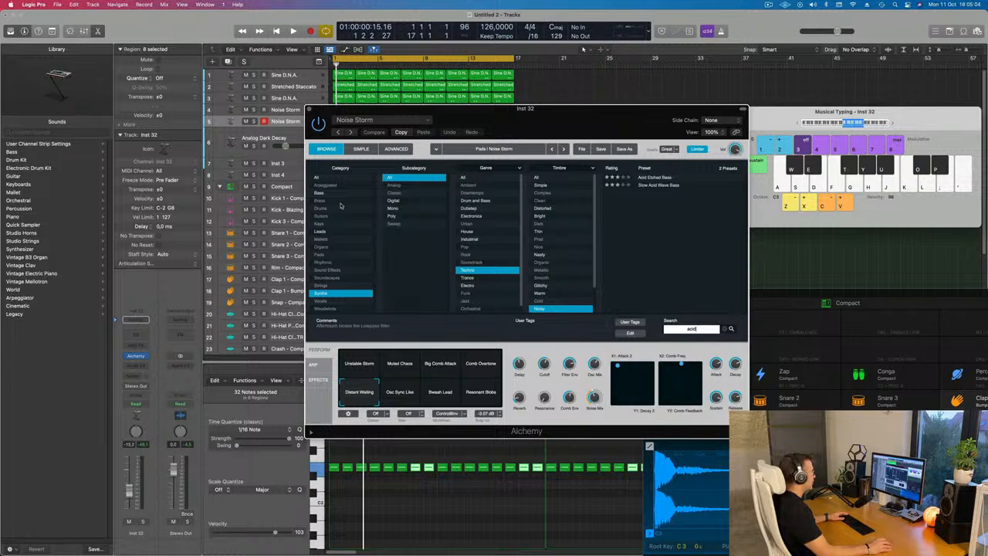
click(321, 178)
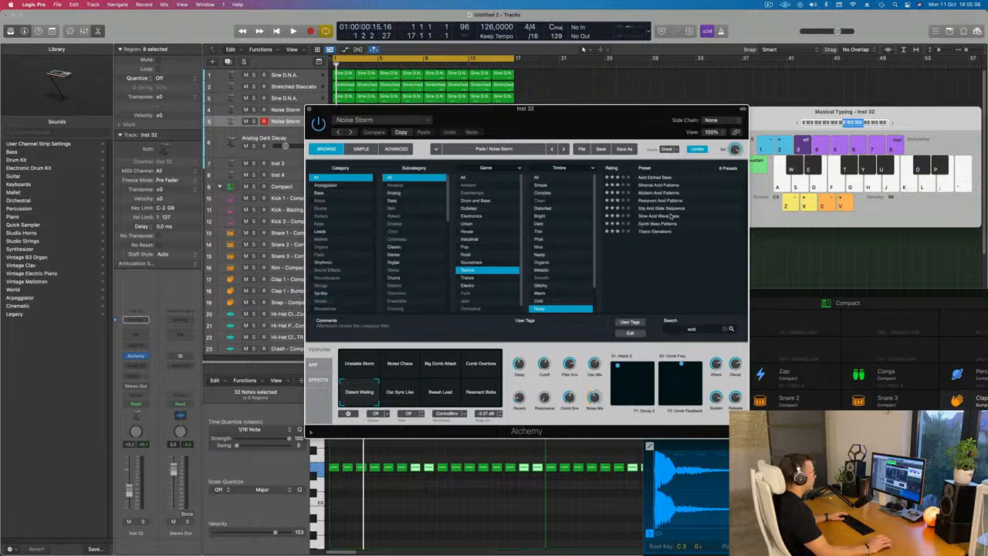
click(662, 186)
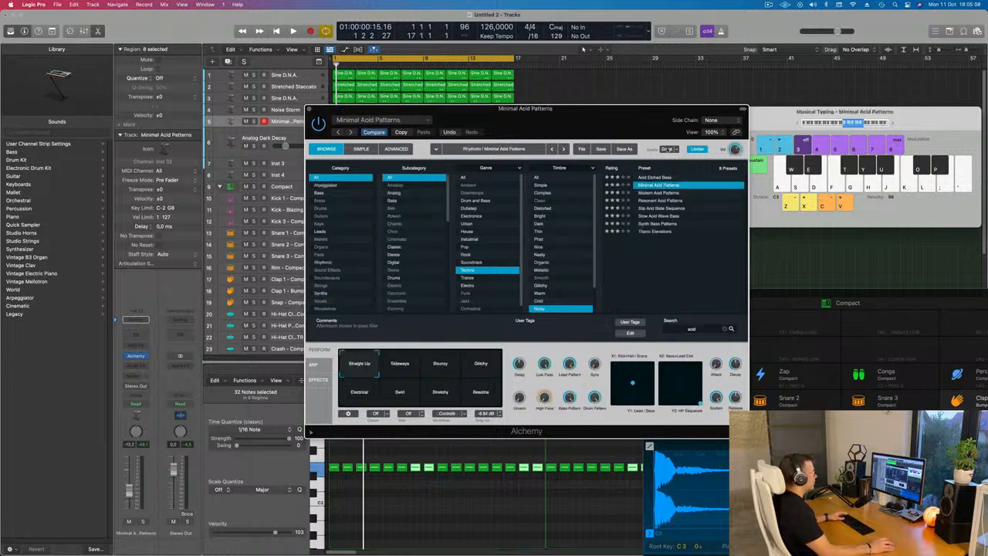
Start playback and audition the Sideways performance pad
drag(643, 125, 777, 135)
key(space)
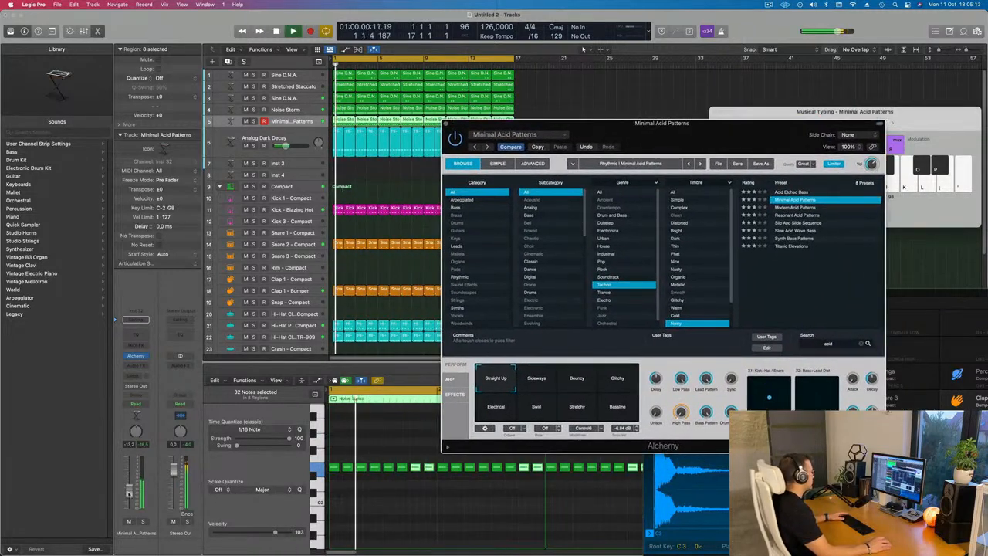
click(535, 380)
drag(713, 138, 728, 110)
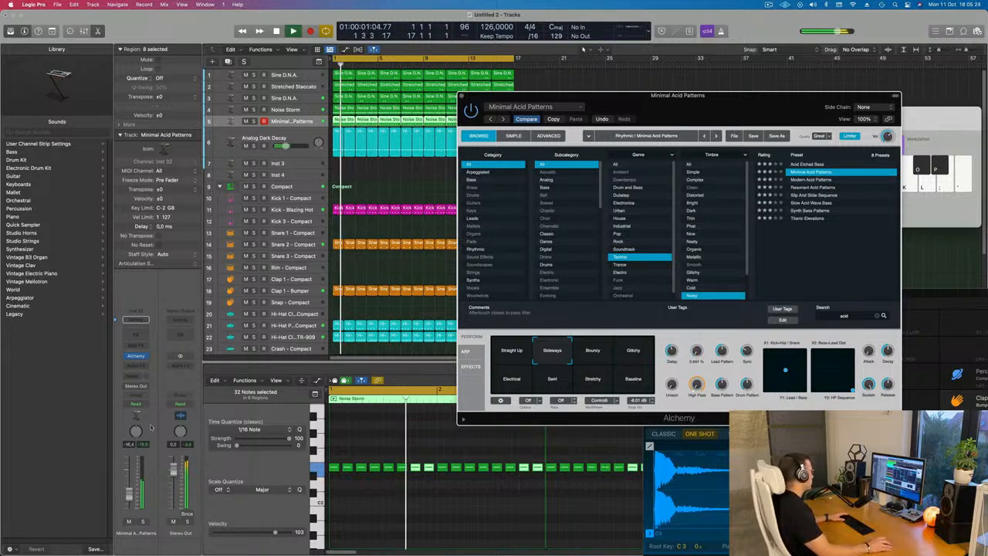
Add a send from the track to Bus 3 Delay
click(135, 318)
mouse_move(154, 388)
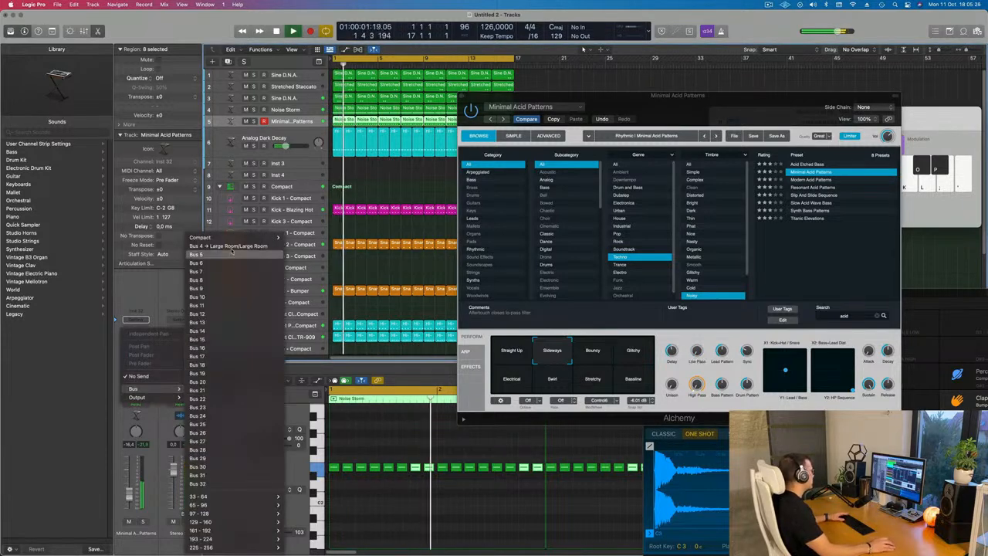
mouse_move(270, 237)
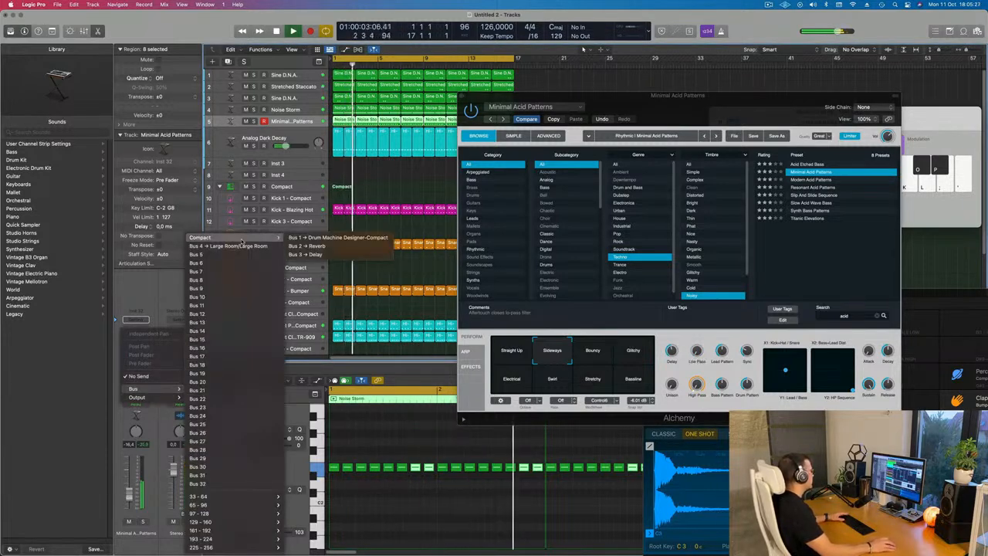
click(305, 254)
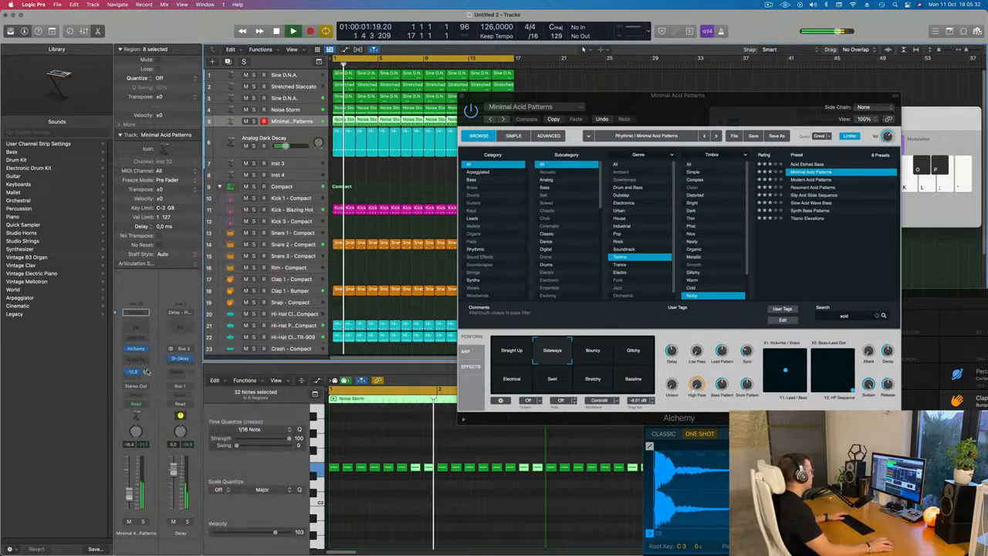
Audition the Bouncy, Glitchy, Bassline, Stretchy, Swirl and Electrical performance pads
drag(749, 112, 710, 102)
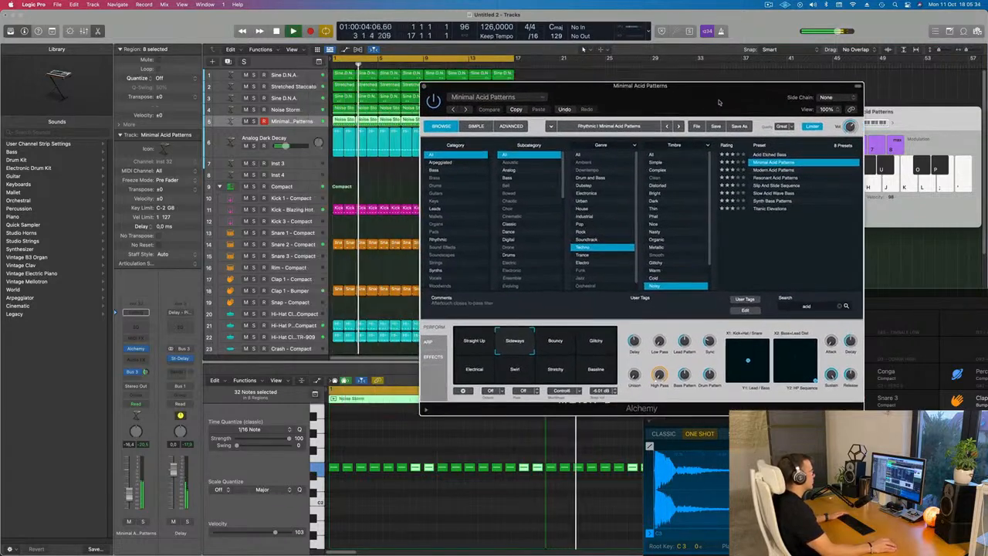
click(555, 341)
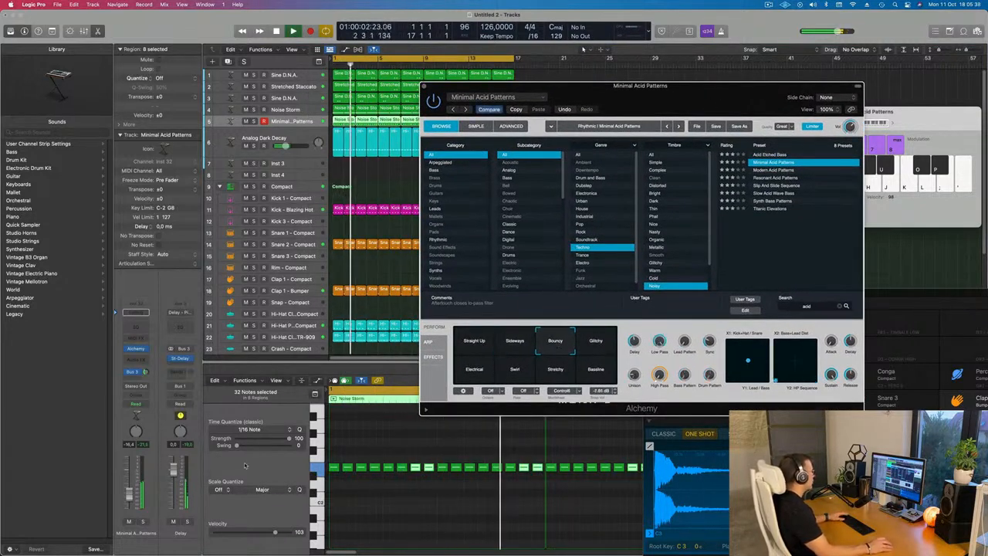
drag(129, 500, 129, 496)
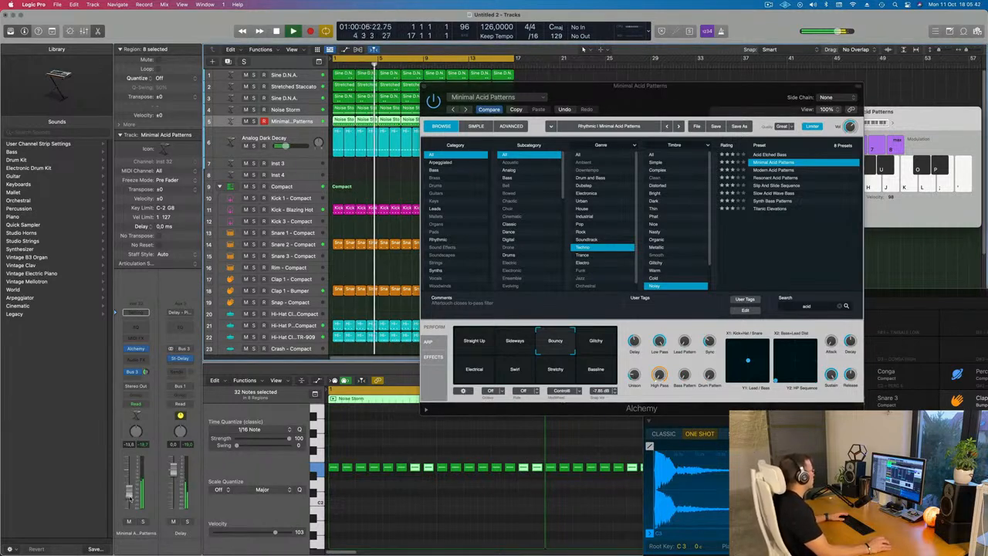
click(600, 343)
click(595, 375)
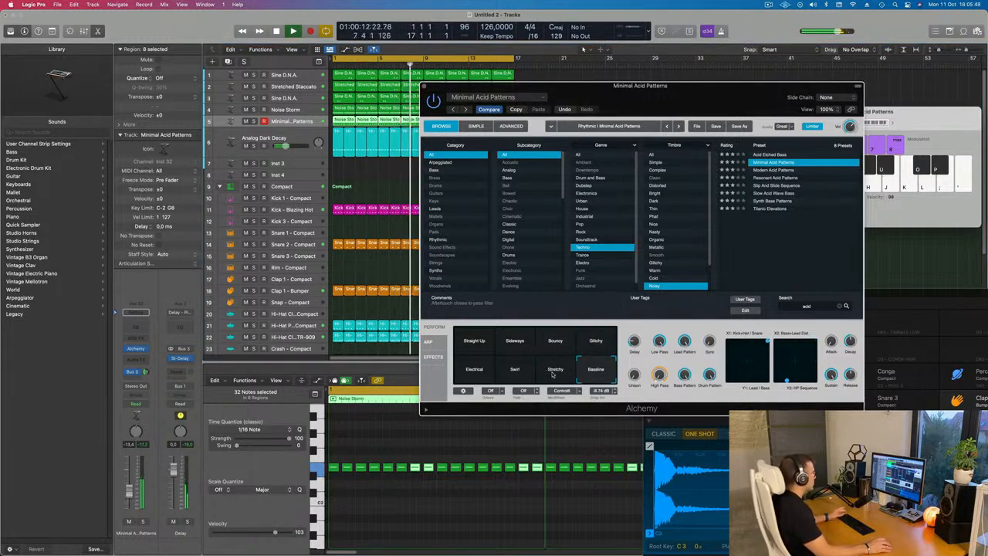
click(552, 372)
click(512, 370)
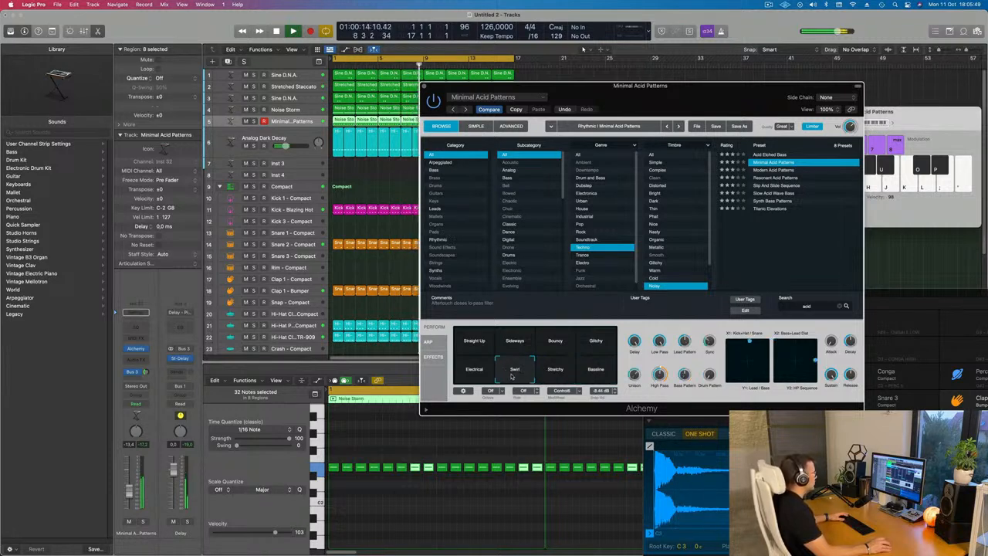
click(473, 374)
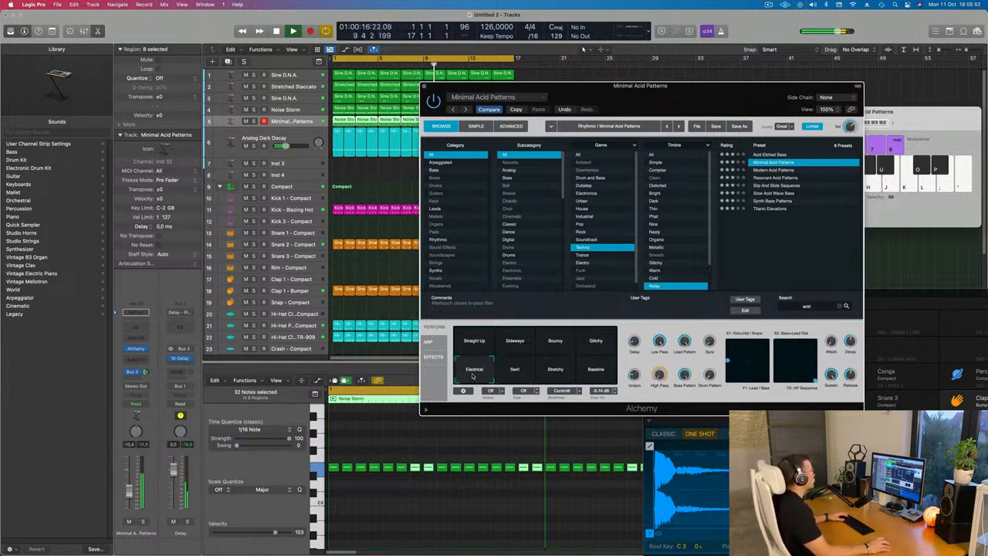
click(521, 372)
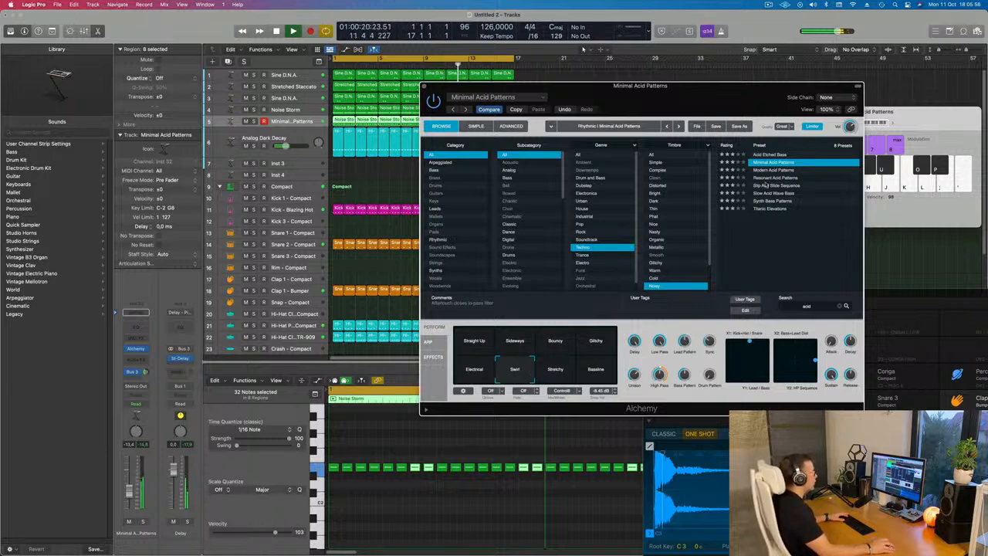
Audition the Acid Etched Bass and Modern Acid Patterns presets and the latter's performance pads
click(781, 154)
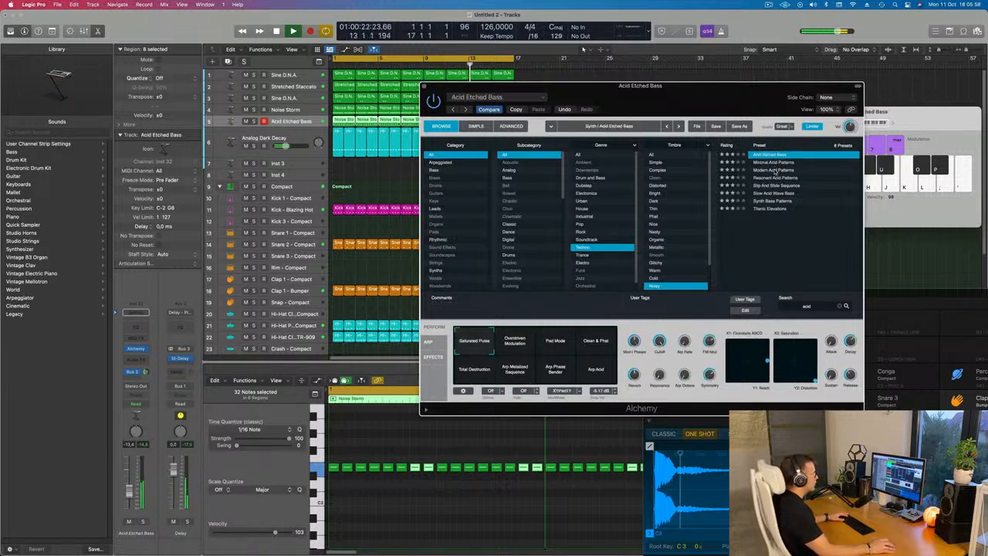
click(775, 169)
mouse_move(728, 90)
mouse_down()
mouse_move(706, 98)
mouse_move(734, 92)
mouse_up()
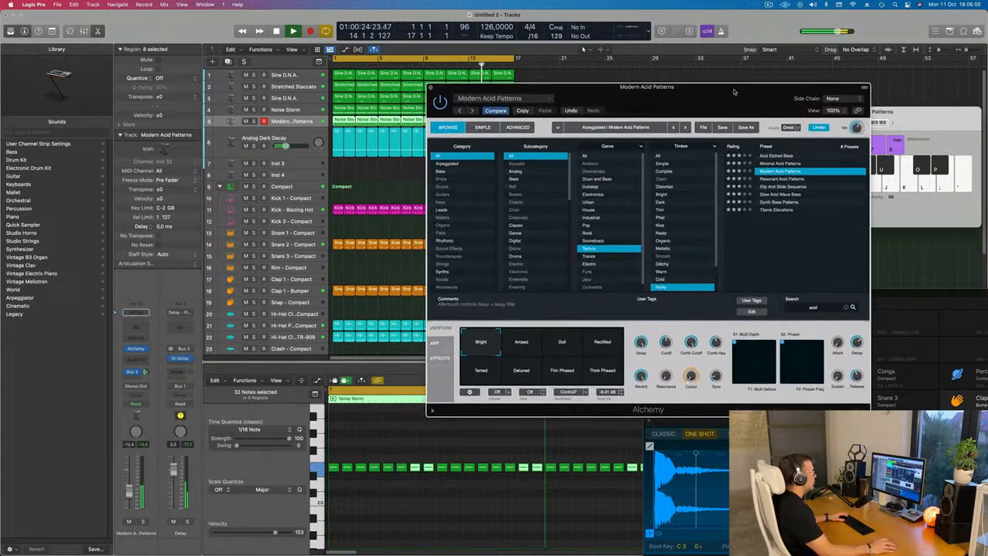
click(517, 351)
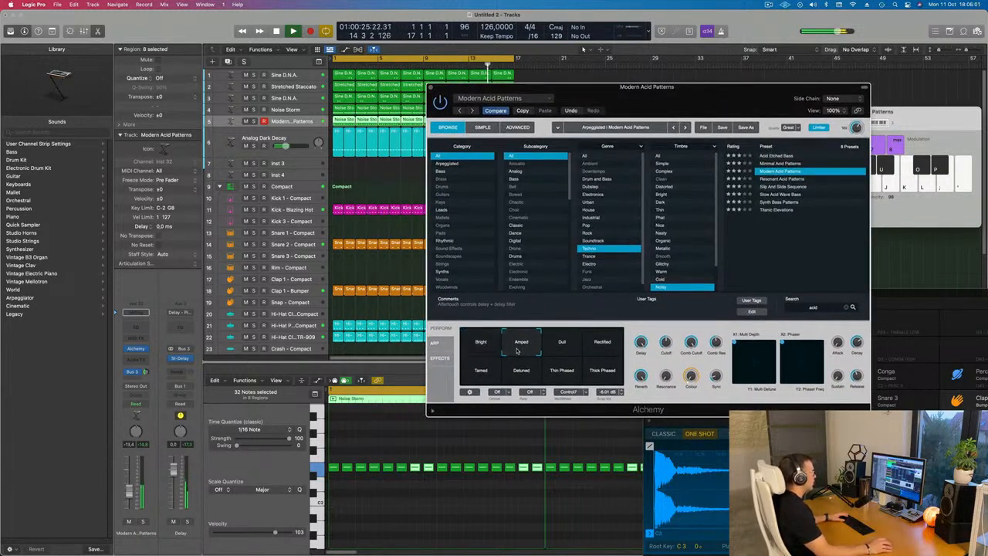
click(565, 351)
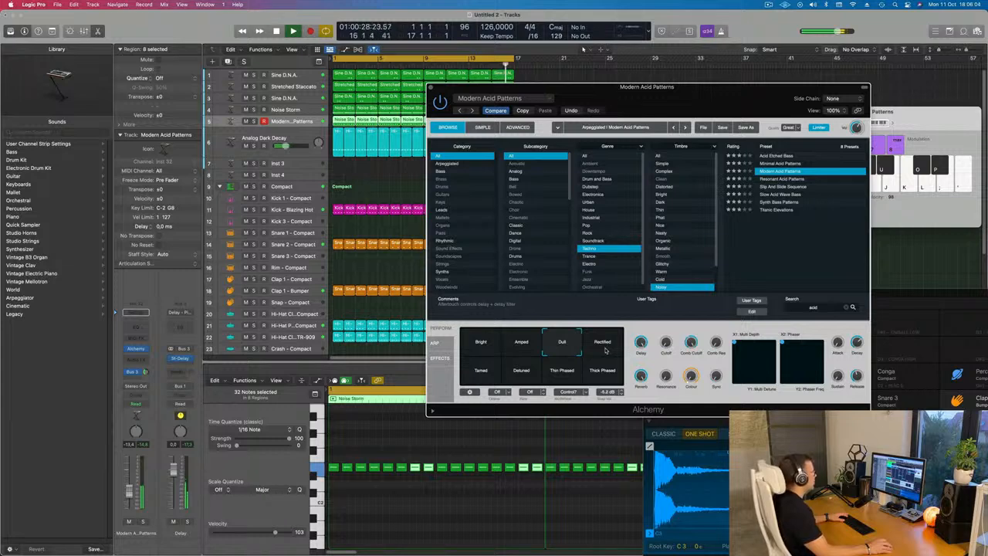
click(606, 351)
click(495, 368)
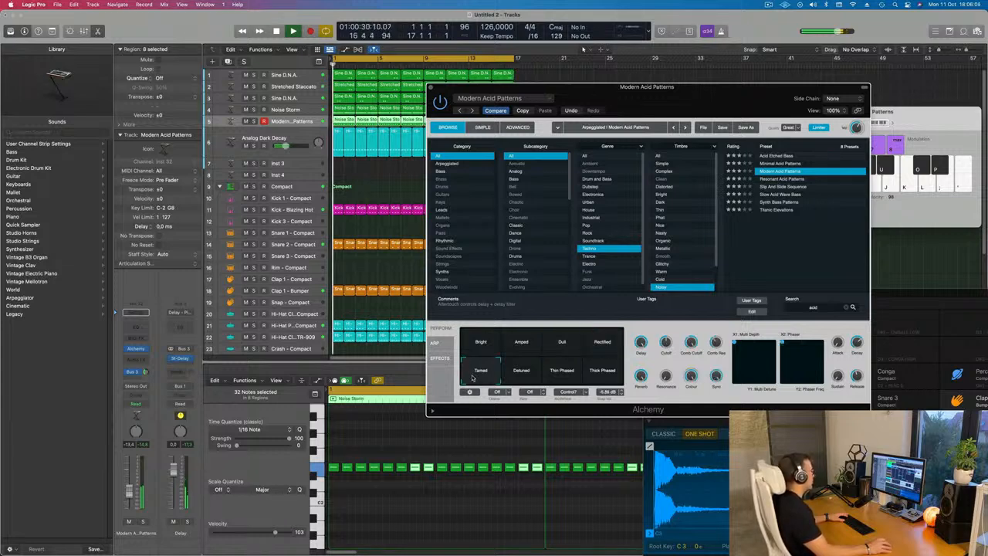
click(522, 370)
click(556, 377)
click(601, 372)
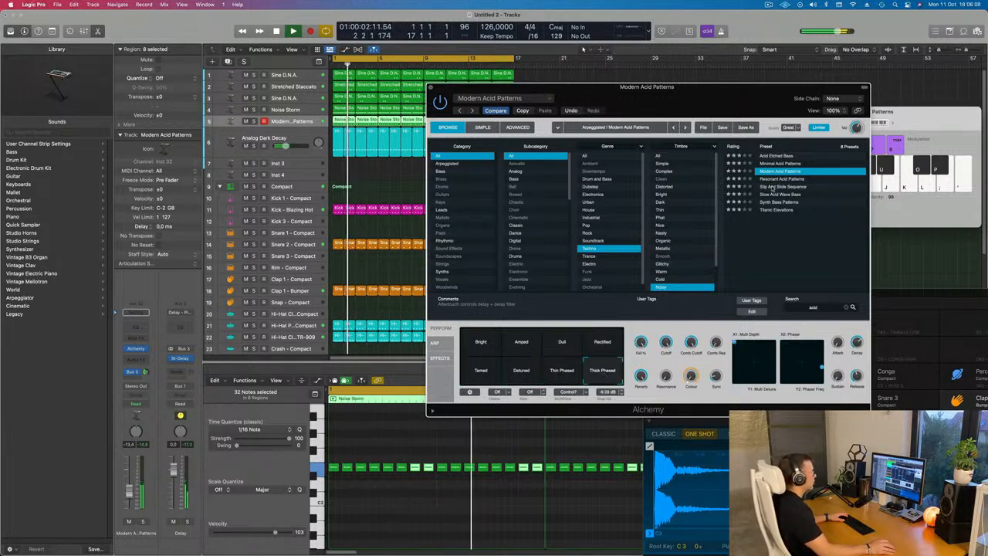
Audition the remaining acid presets and reload Minimal Acid Patterns
click(762, 180)
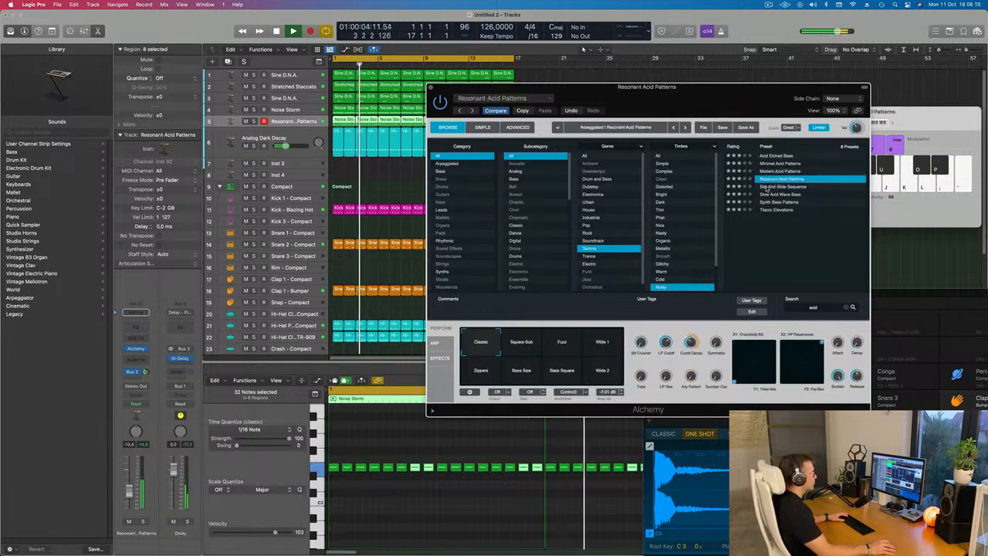
click(771, 187)
click(775, 193)
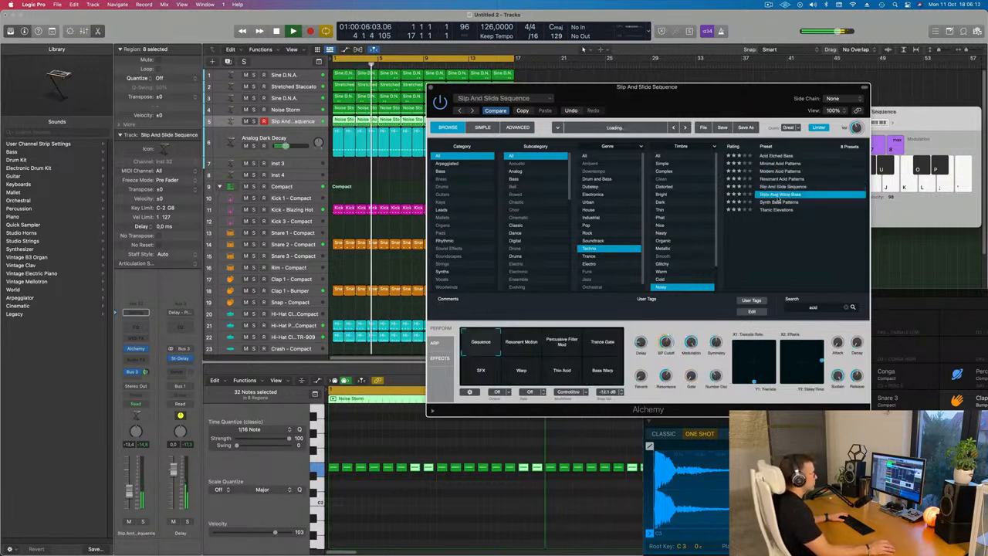
click(776, 202)
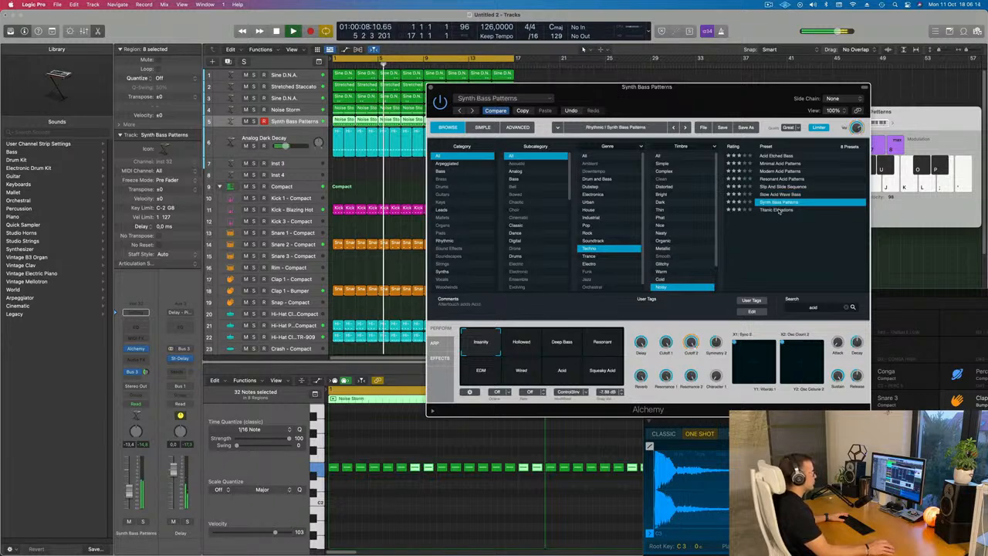
click(777, 210)
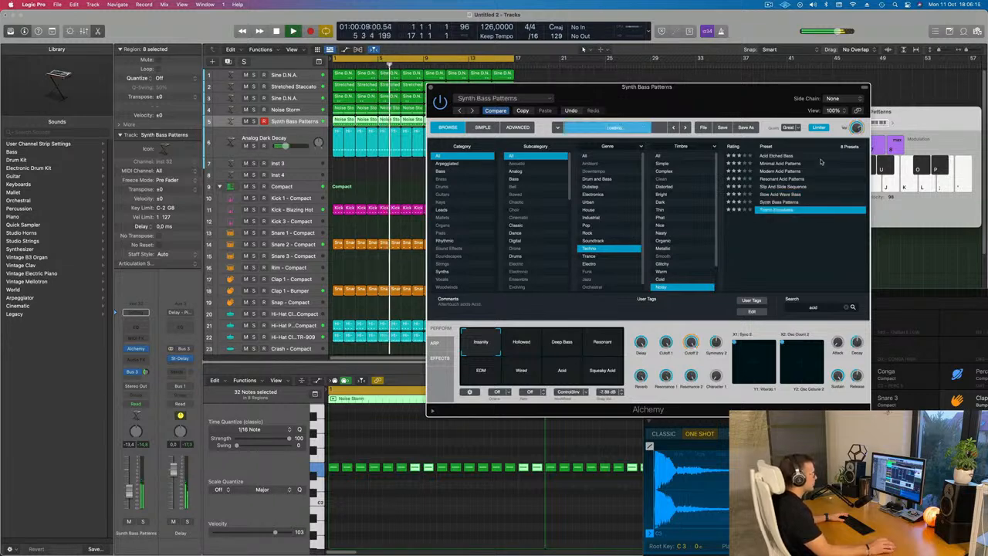
click(779, 163)
Audition the preset's pads, settle on the Glitchy pad, and lower the Low Pass knob
click(522, 371)
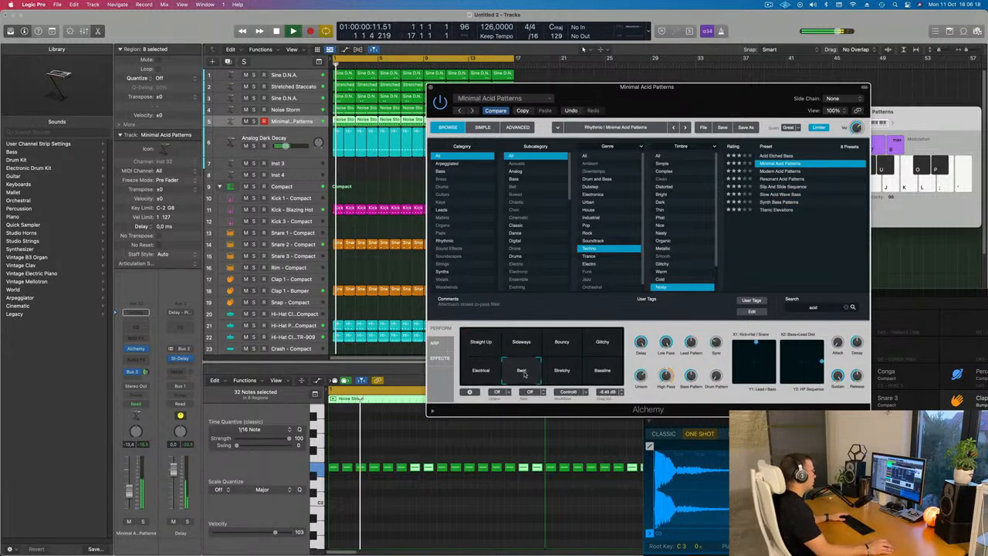
click(602, 347)
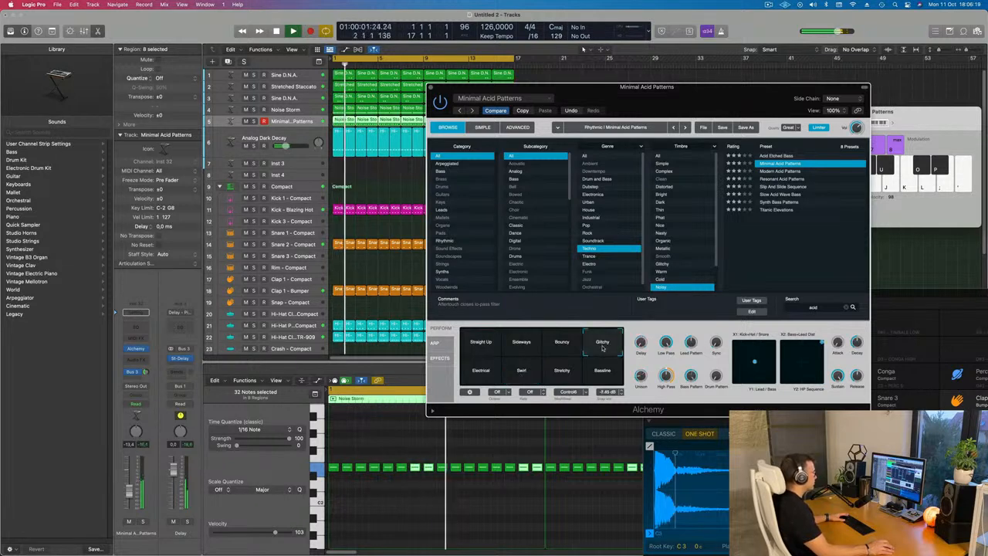
click(540, 368)
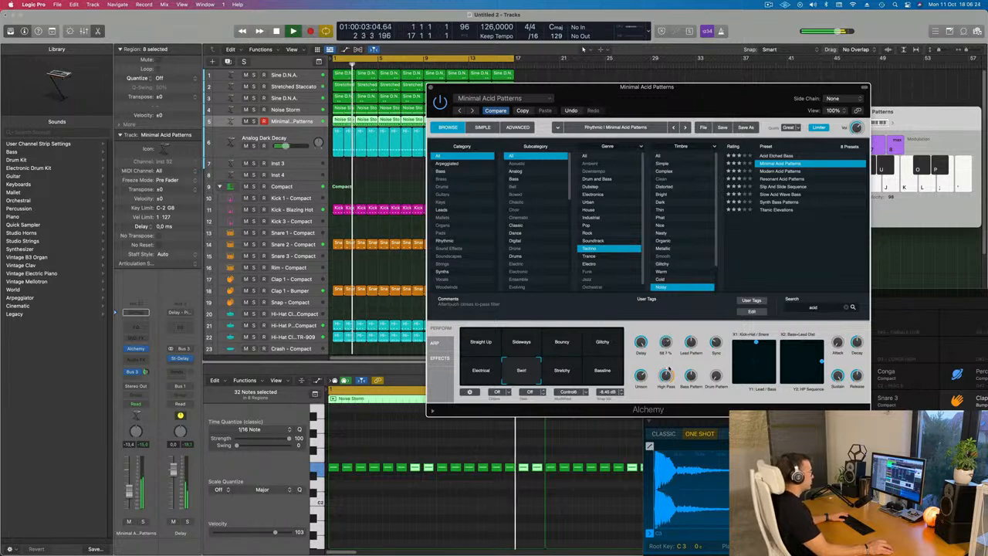
click(570, 375)
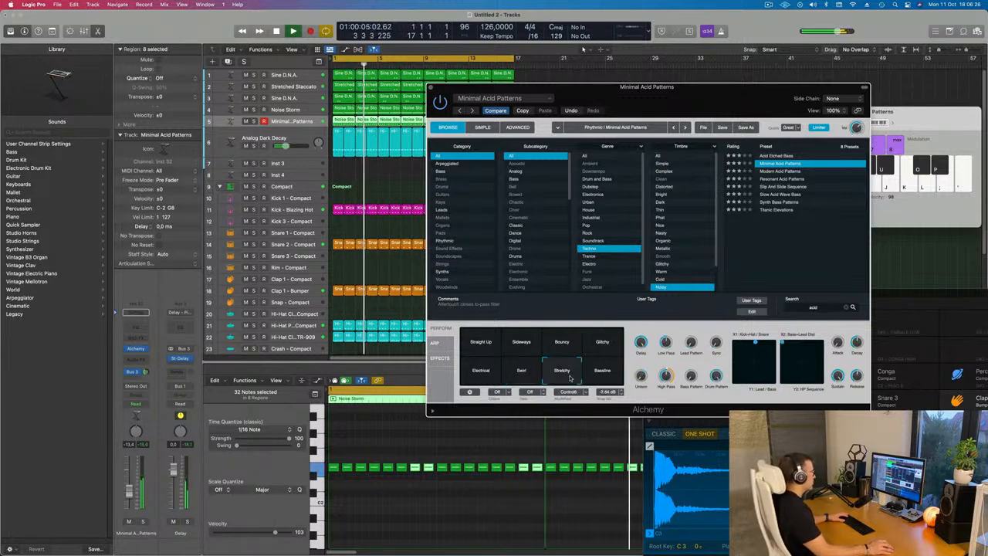
click(603, 368)
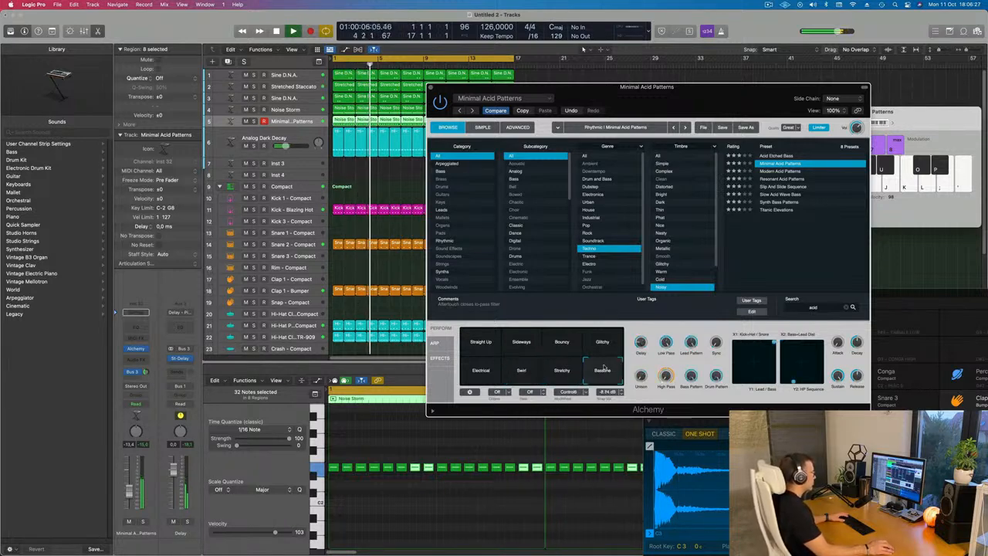
click(554, 346)
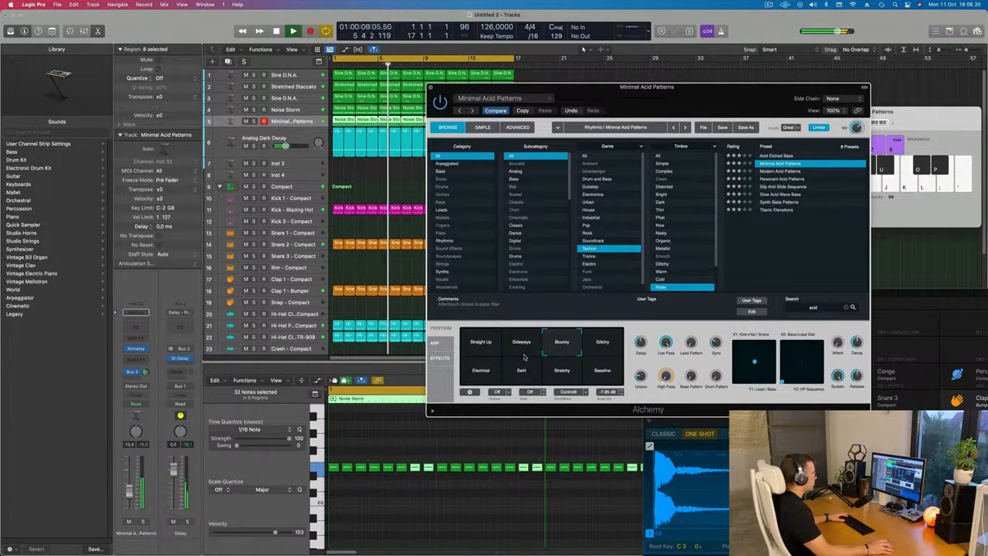
click(604, 346)
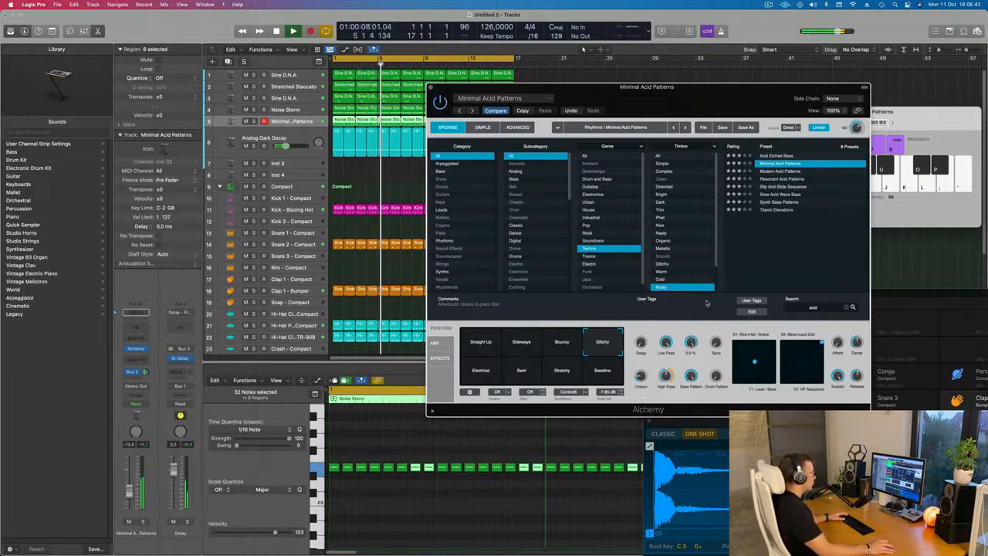
key(space)
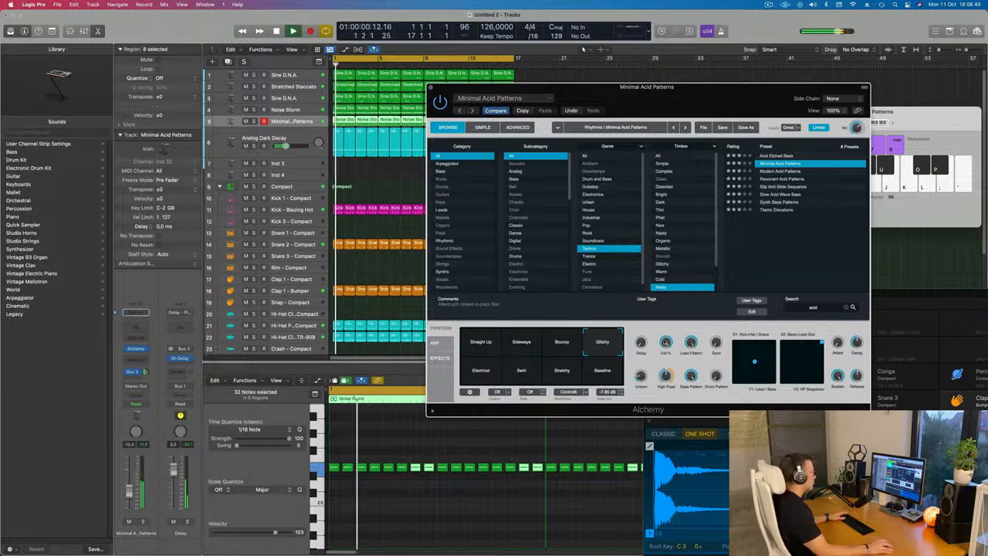
drag(665, 342, 664, 411)
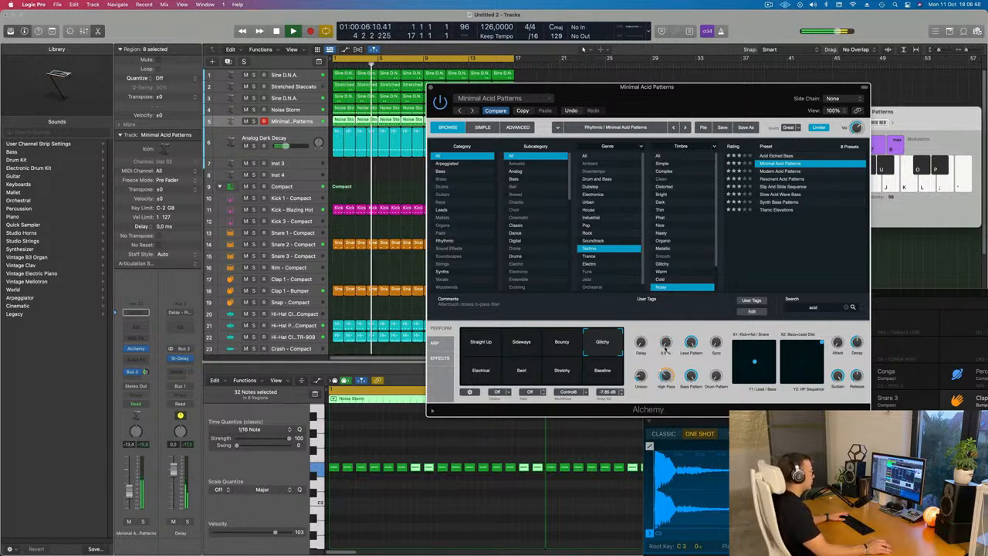
Insert a Compressor on the Minimal Acid Patterns channel and set its side chain to the Kick - Blazing Hot track
click(139, 359)
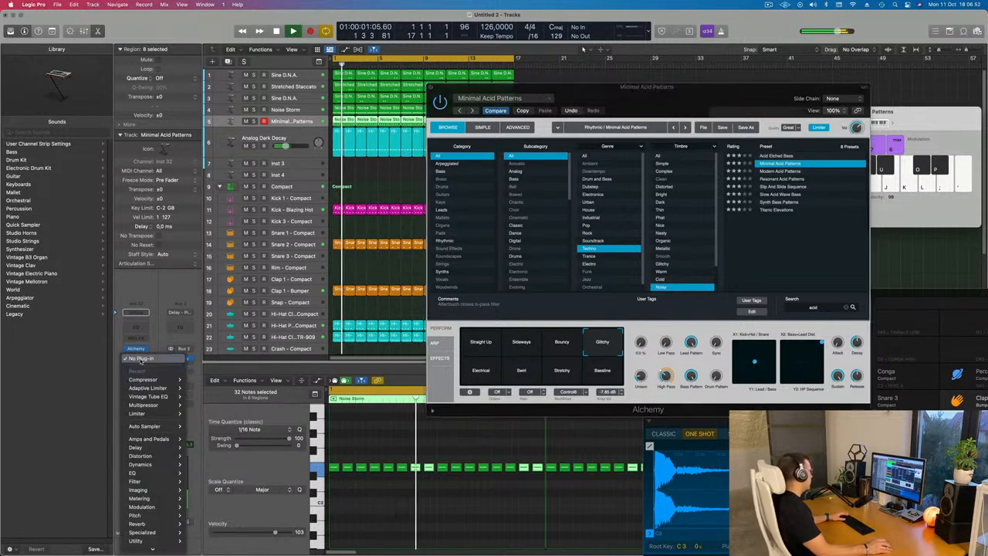
mouse_move(147, 380)
click(201, 380)
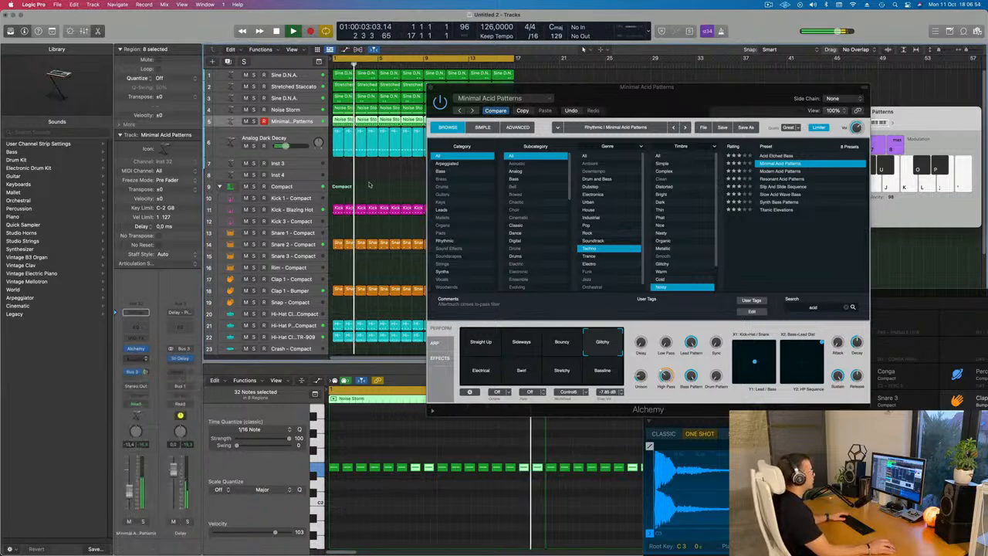
drag(615, 126, 490, 113)
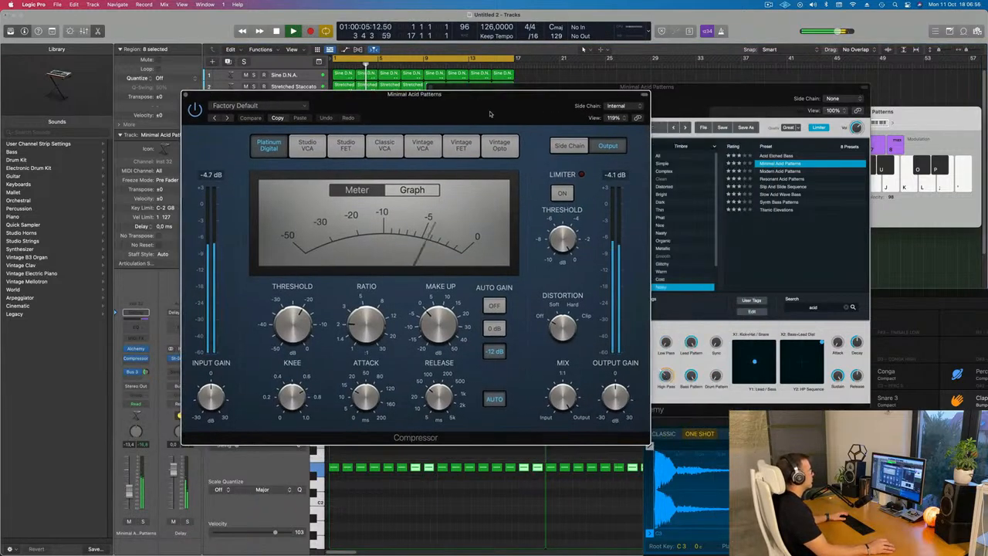
click(617, 107)
mouse_move(617, 128)
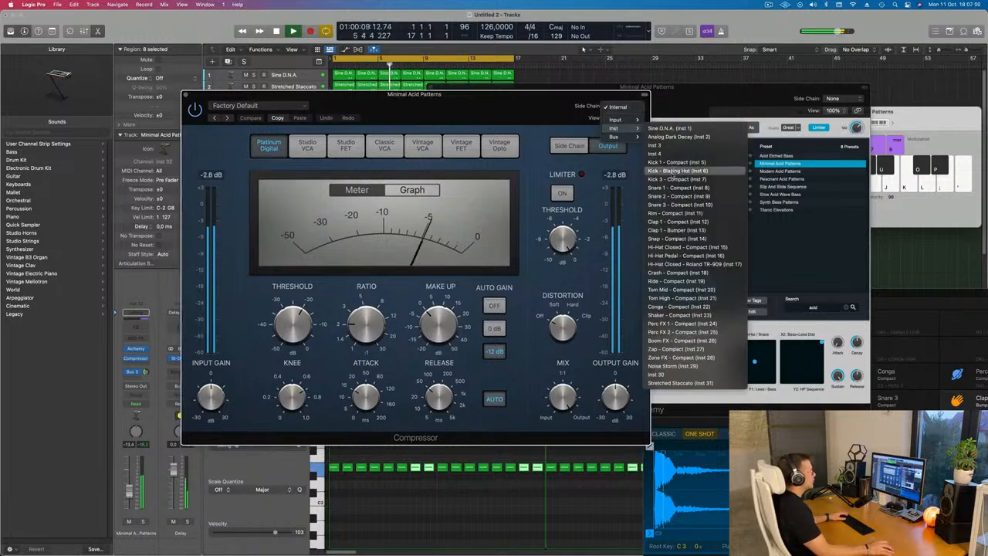
click(676, 170)
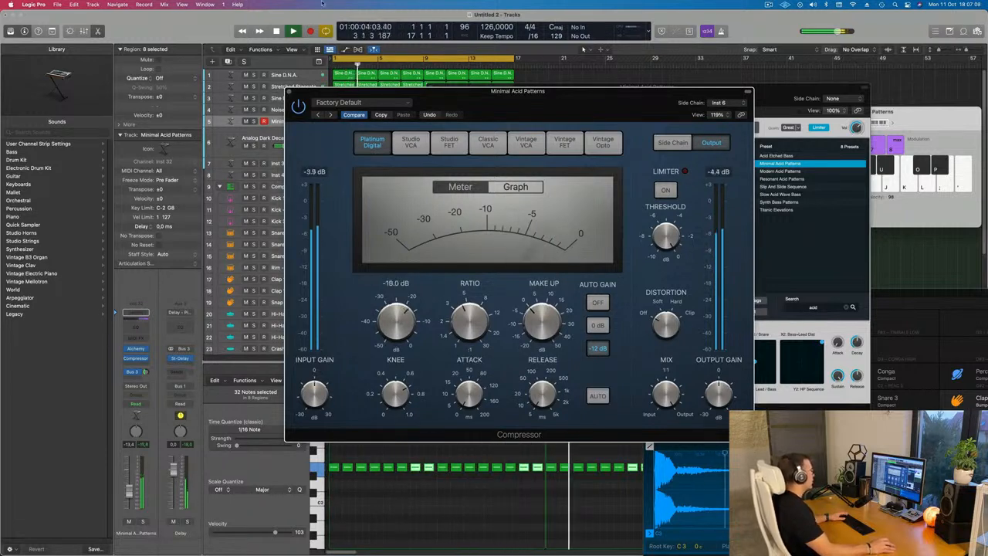
click(288, 91)
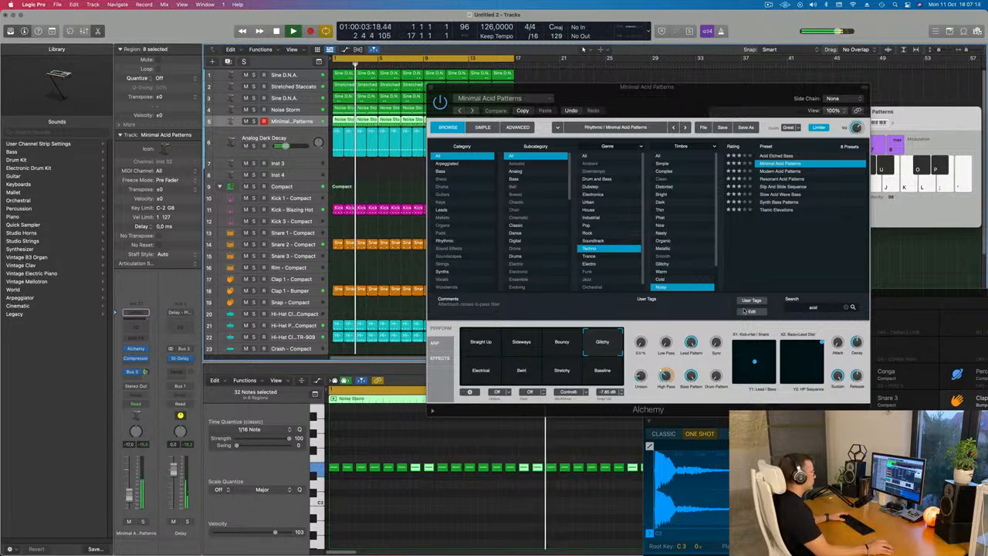
Solo the Minimal Acid Patterns track and audition its performance pads, settling on the Stretchy pad
click(605, 378)
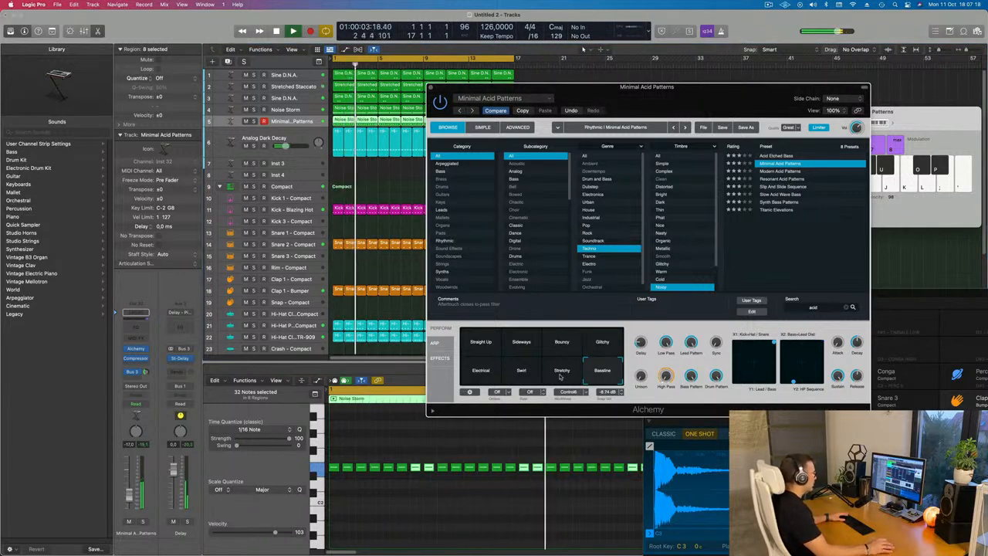
click(561, 374)
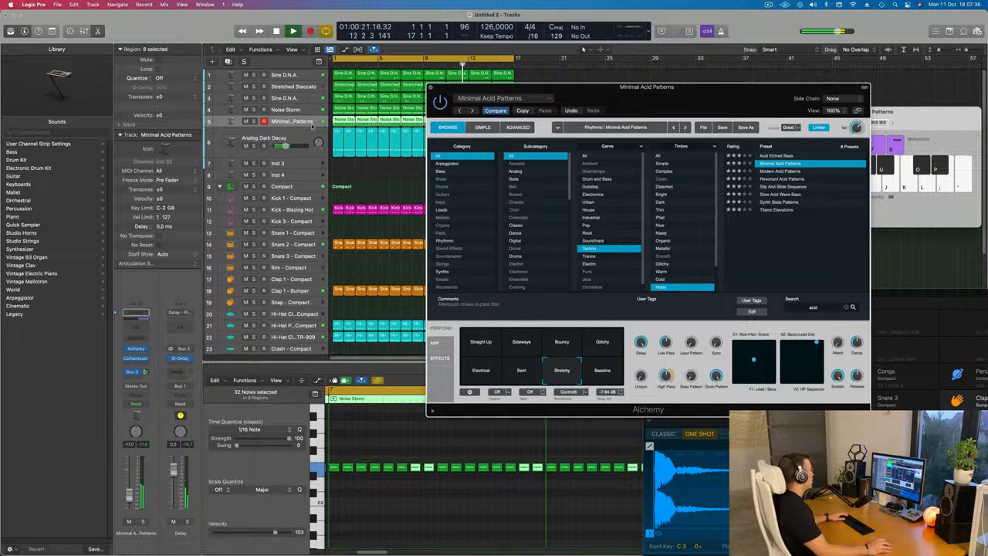
click(254, 122)
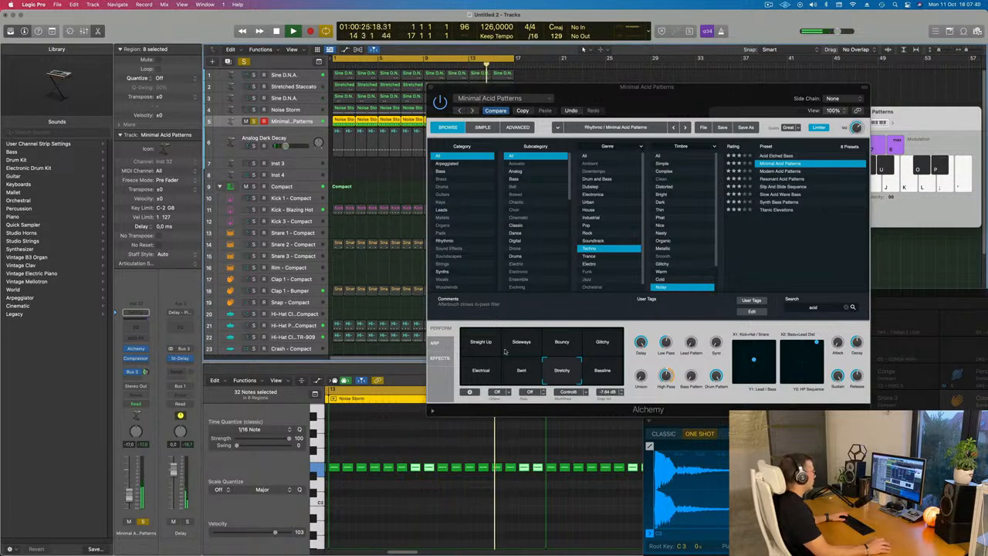
click(488, 344)
click(525, 345)
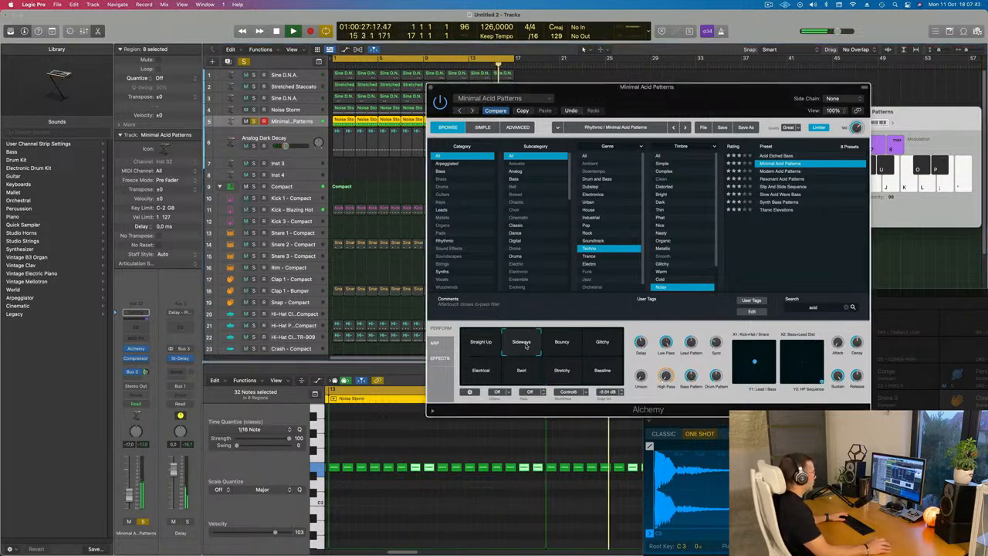
click(562, 346)
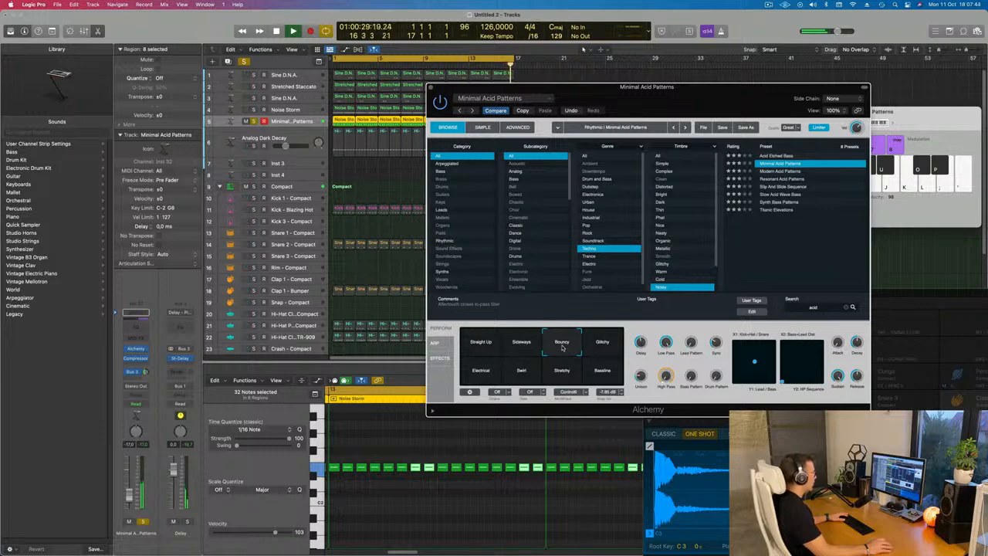
click(602, 345)
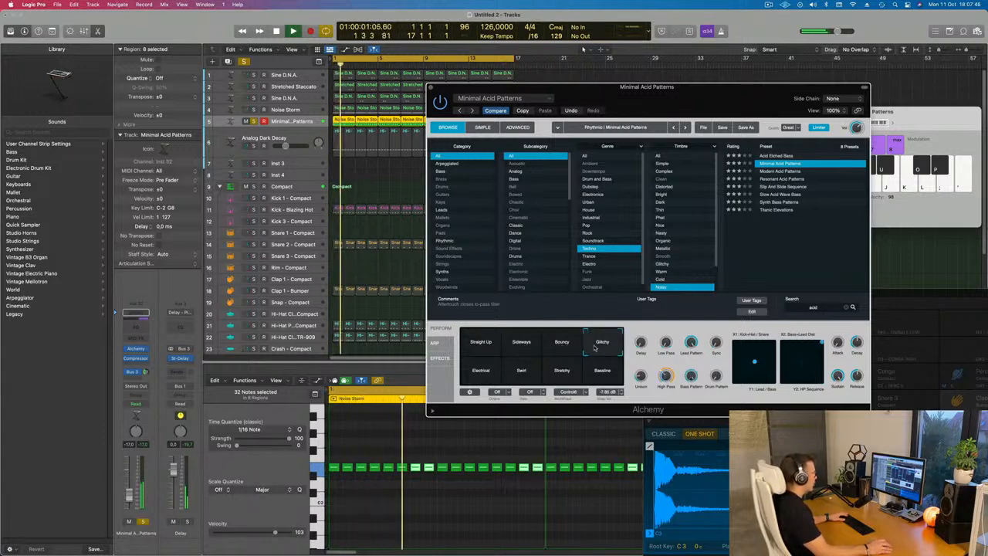
click(602, 370)
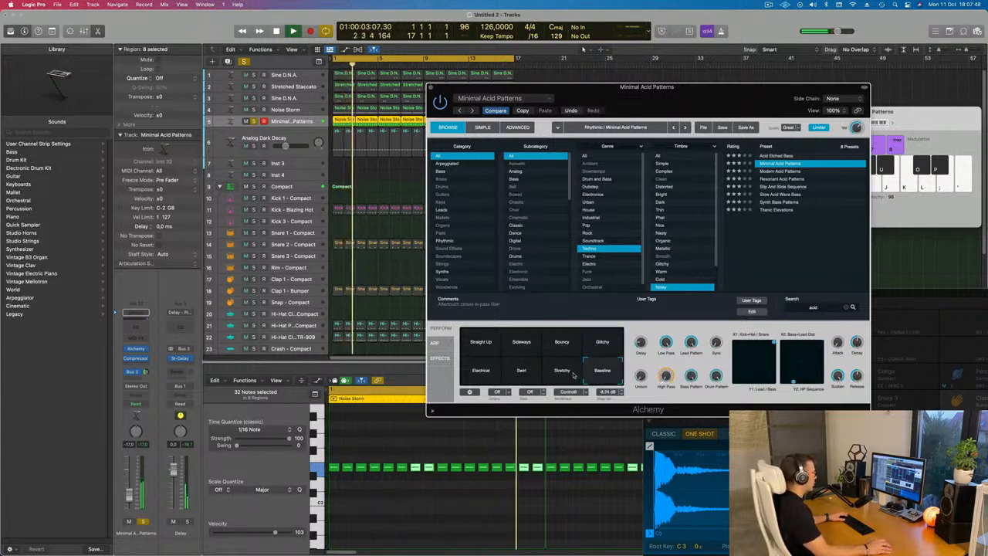
click(571, 375)
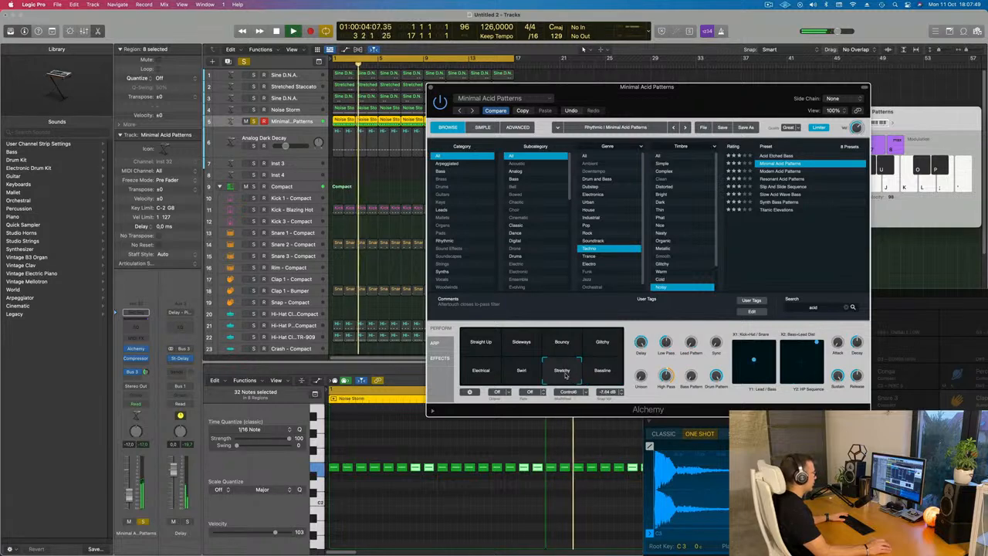
click(522, 375)
click(496, 376)
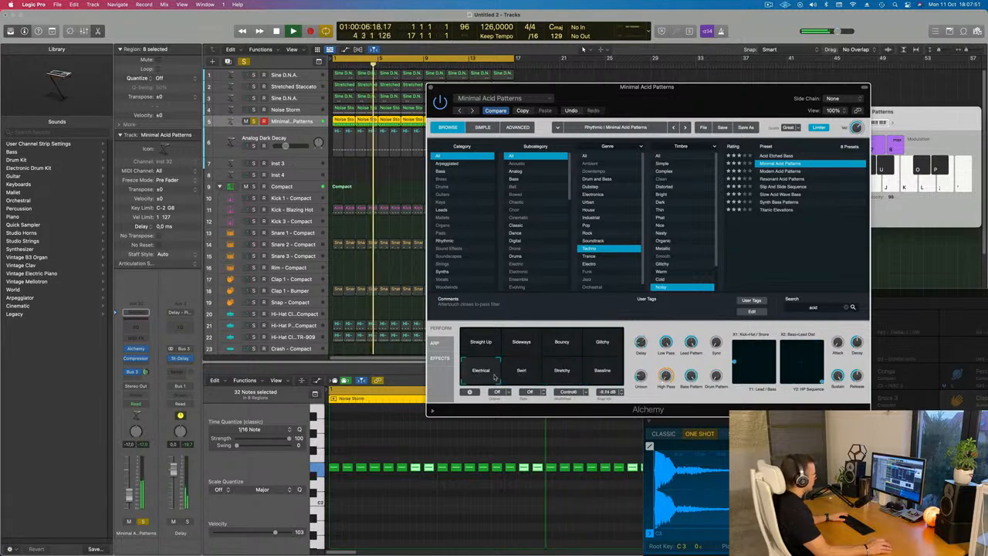
click(555, 374)
key(Return)
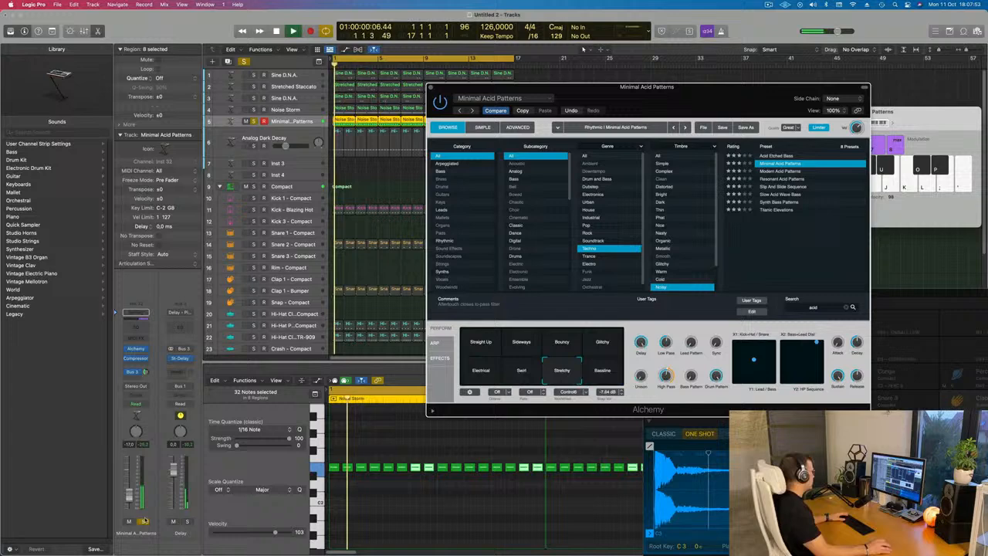
Unsolo the track, lower the Alchemy Low Pass knob and switch to the Bouncy performance pad
click(143, 521)
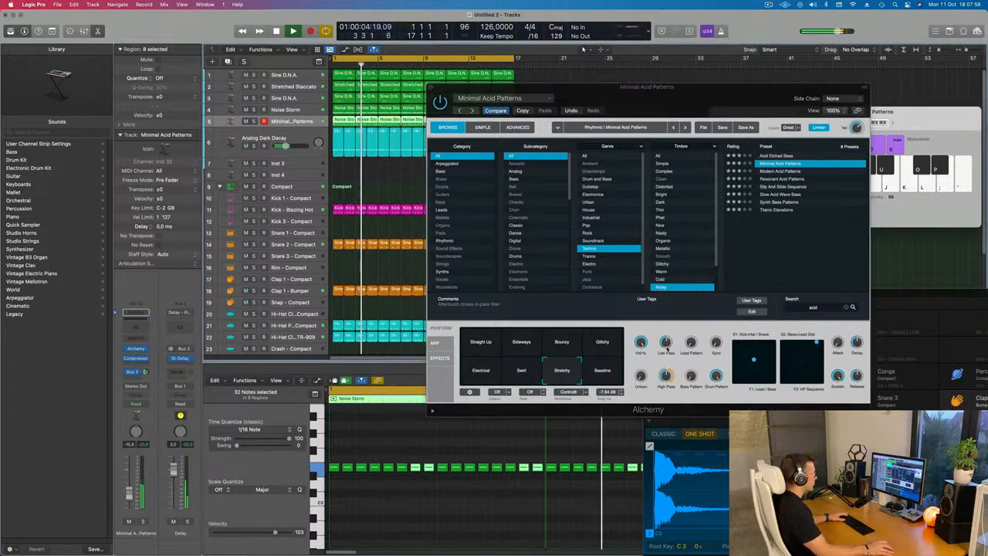
drag(666, 343, 669, 383)
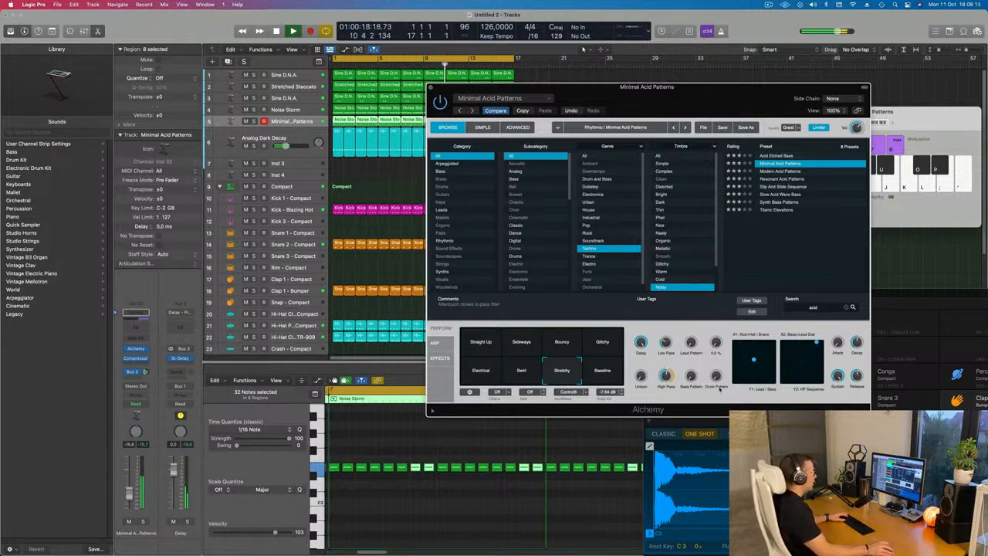
click(561, 342)
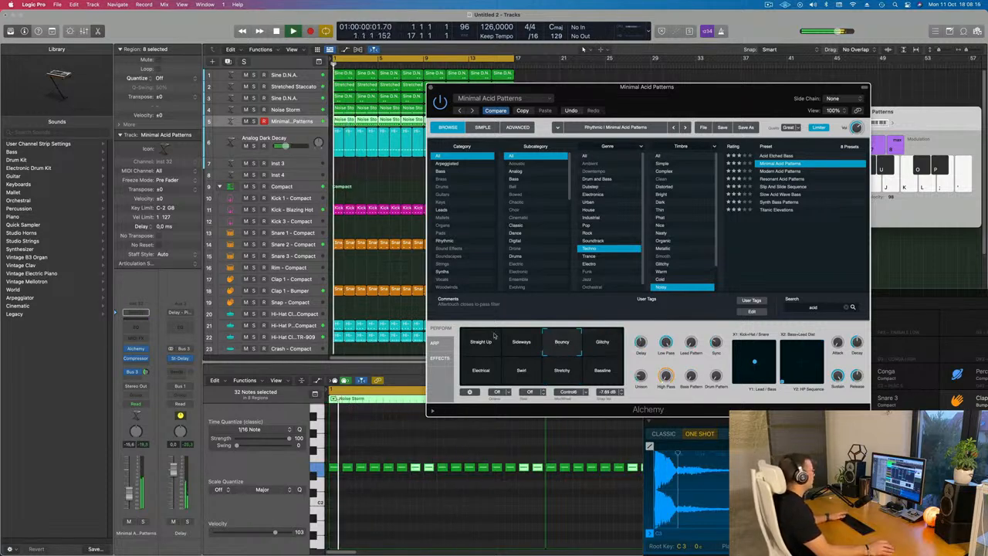
click(143, 522)
click(143, 522)
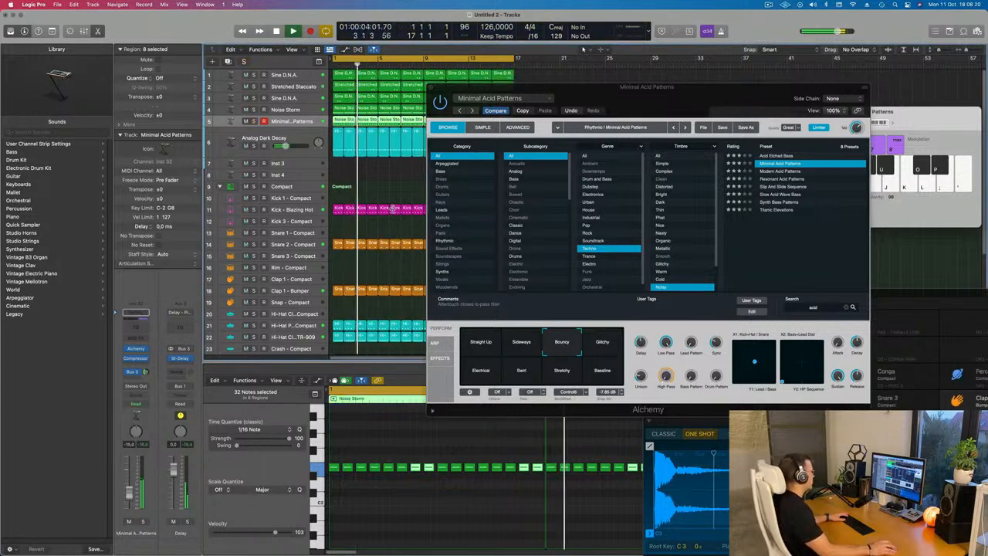
Select the Clap 1 - Bumper track and close the Alchemy plug-in window
click(297, 244)
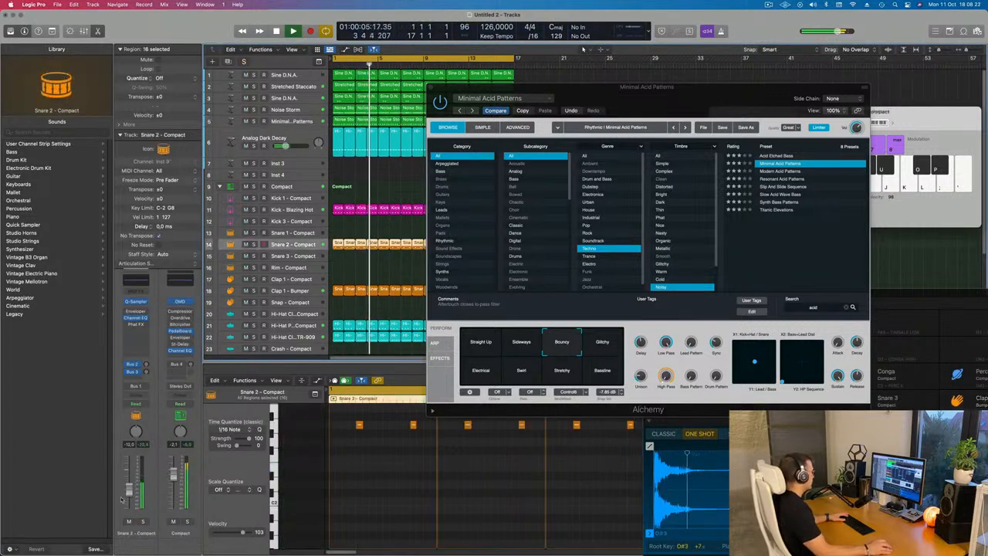
click(309, 291)
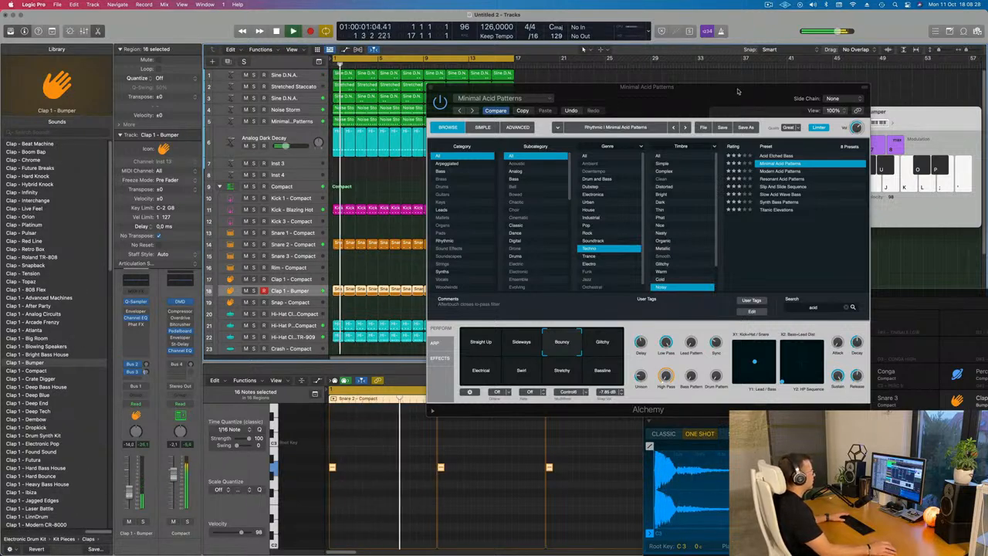
drag(737, 91, 623, 220)
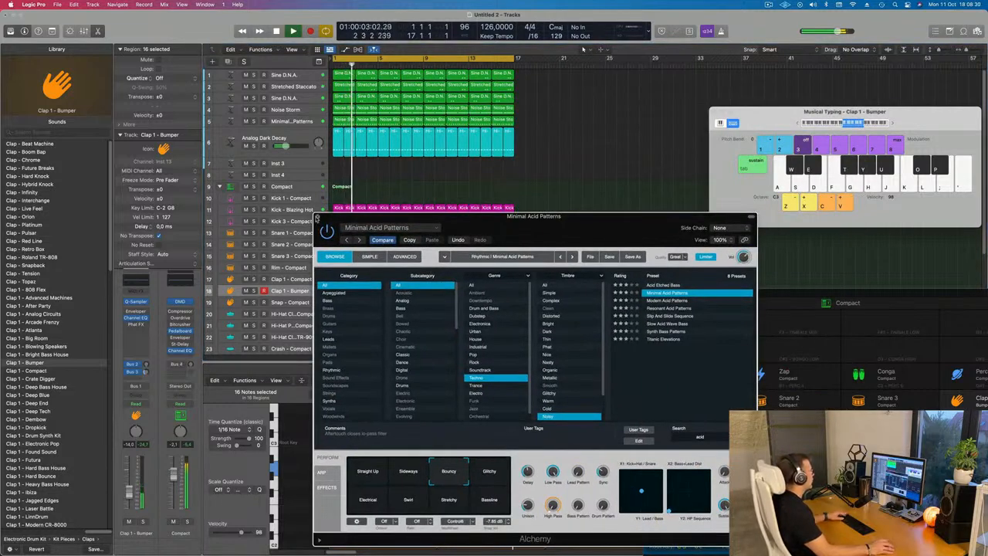
click(317, 217)
Select all regions in the arrangement and repeat them once to double the song's length
click(439, 195)
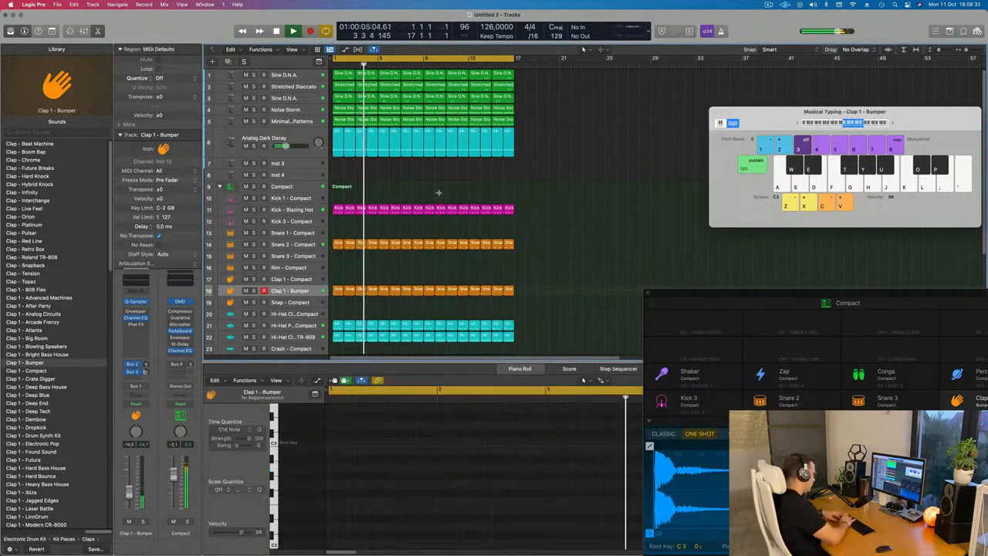
key(super+a)
key(super+r)
scroll(441, 184, down, 2)
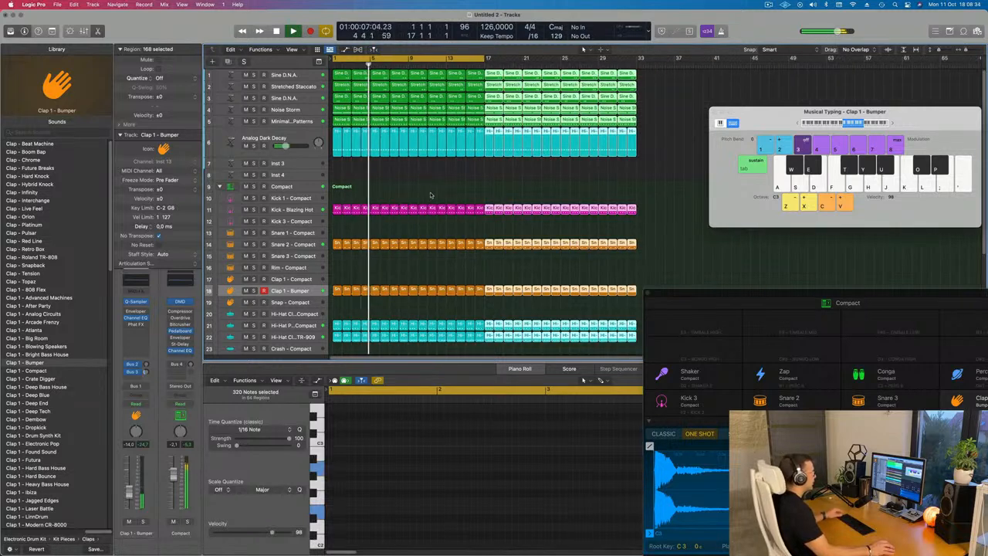
click(433, 194)
key(Return)
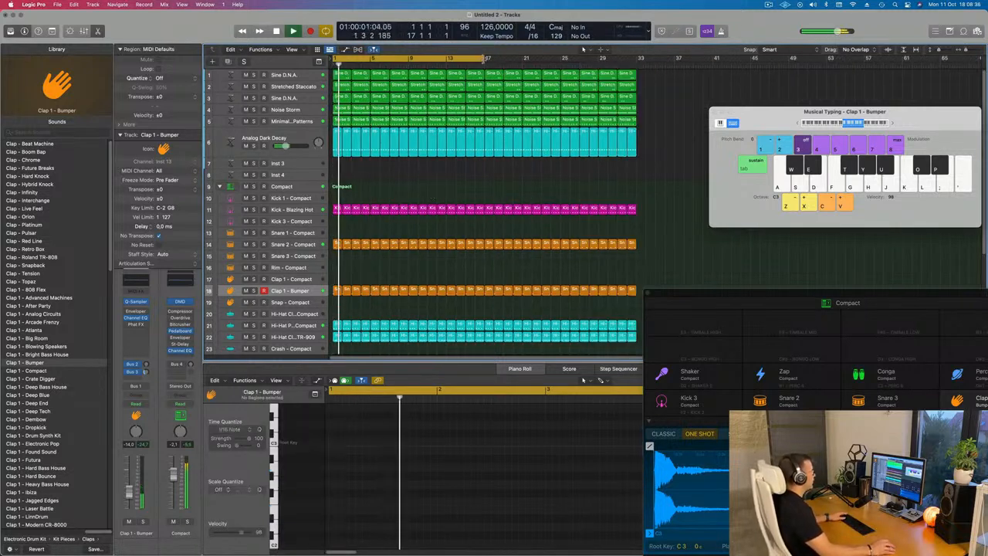
Extend the cycle region to cover the full 32 bars
drag(482, 58, 641, 57)
drag(756, 114, 812, 130)
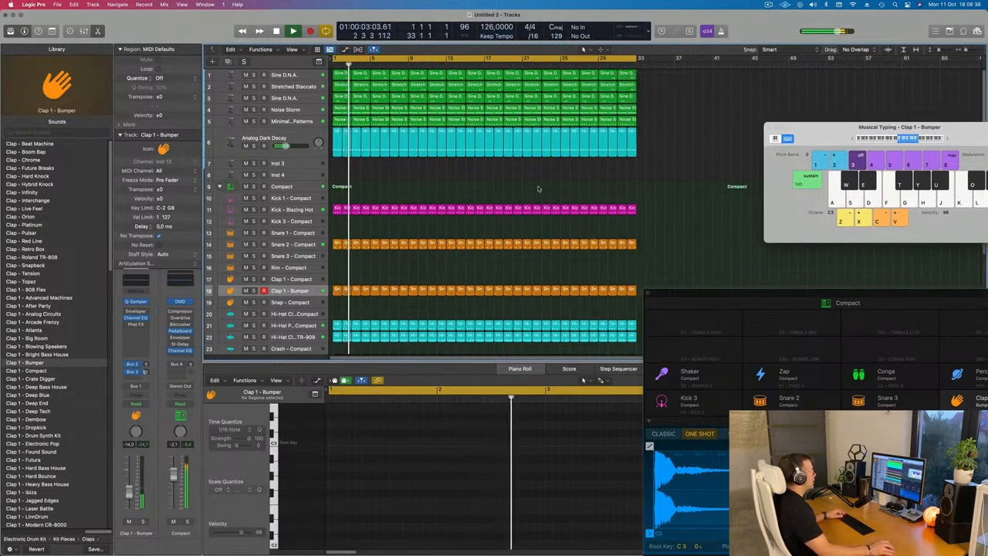
scroll(333, 180, up, 2)
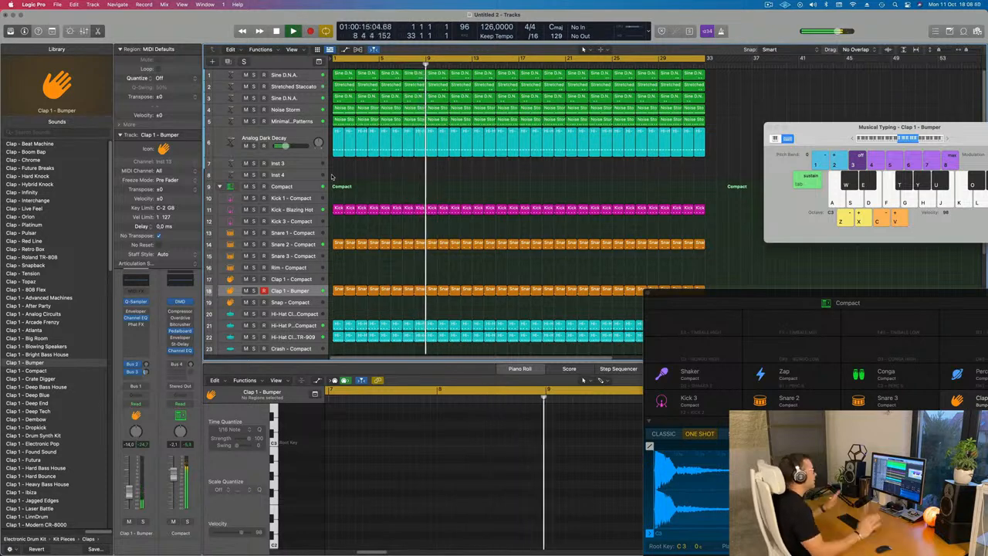
click(769, 4)
click(733, 31)
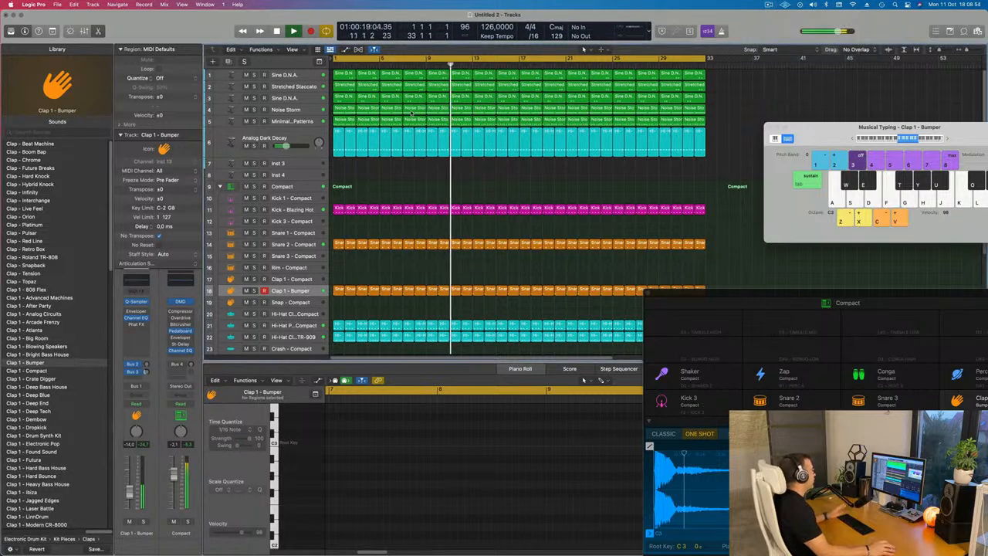
key(space)
key(space)
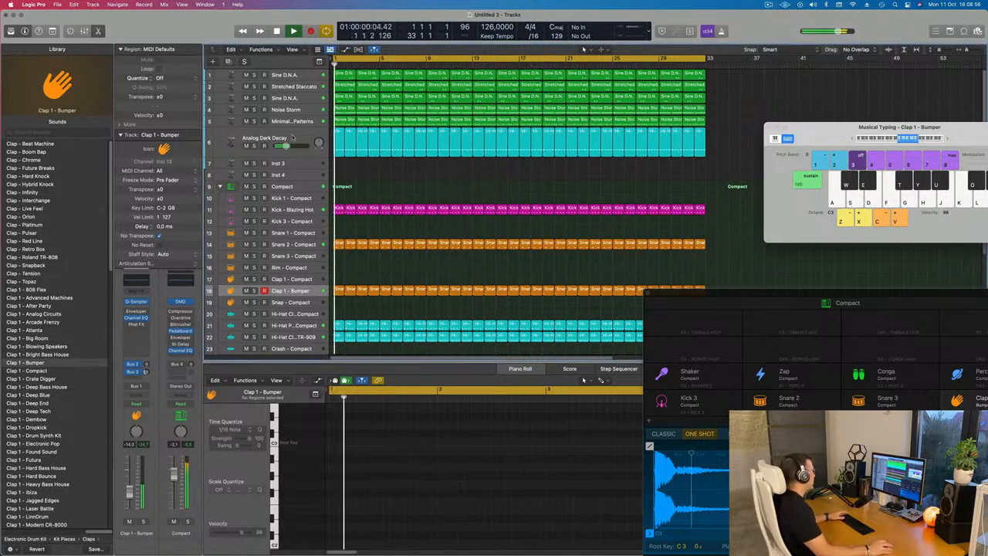
Raise the Analog Dark Decay track's volume slightly while playing back
click(249, 142)
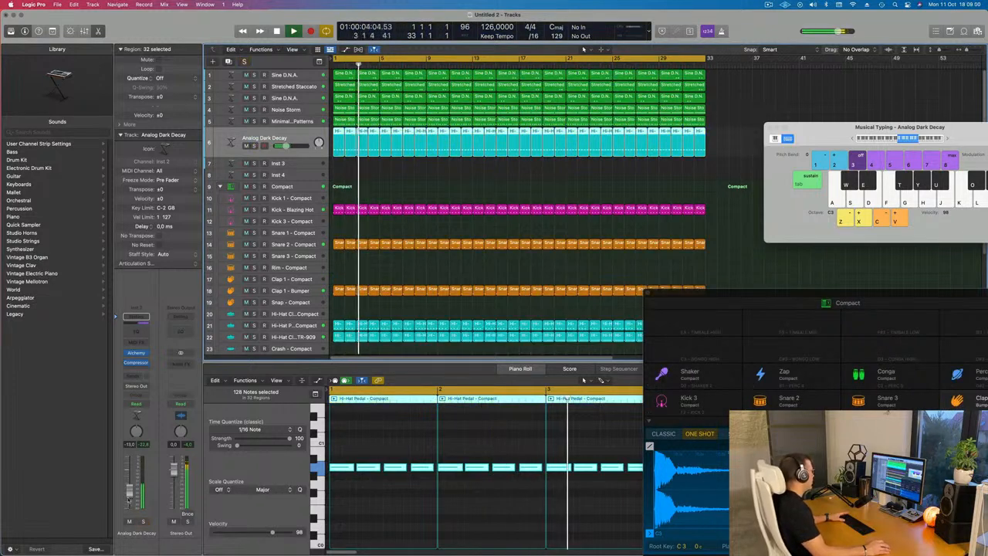
key(space)
key(space)
drag(130, 492, 130, 485)
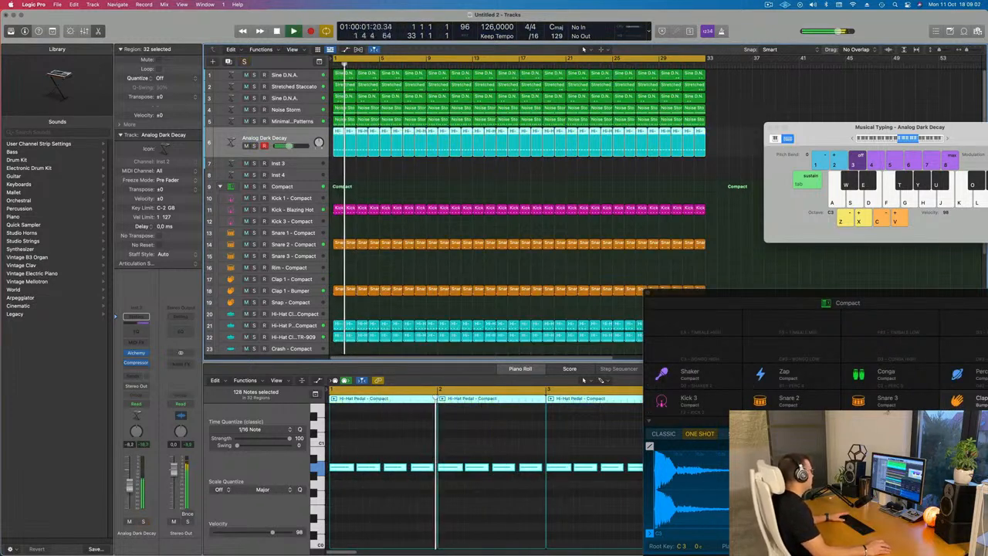
click(467, 176)
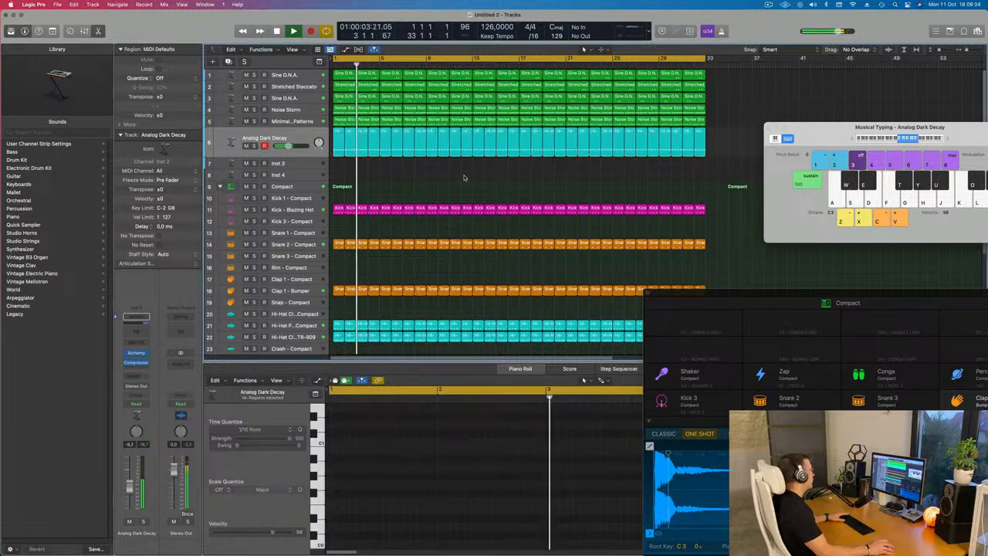
Select the Minimal Acid Patterns track, toggle its solo on and off, and play back the arrangement
click(282, 122)
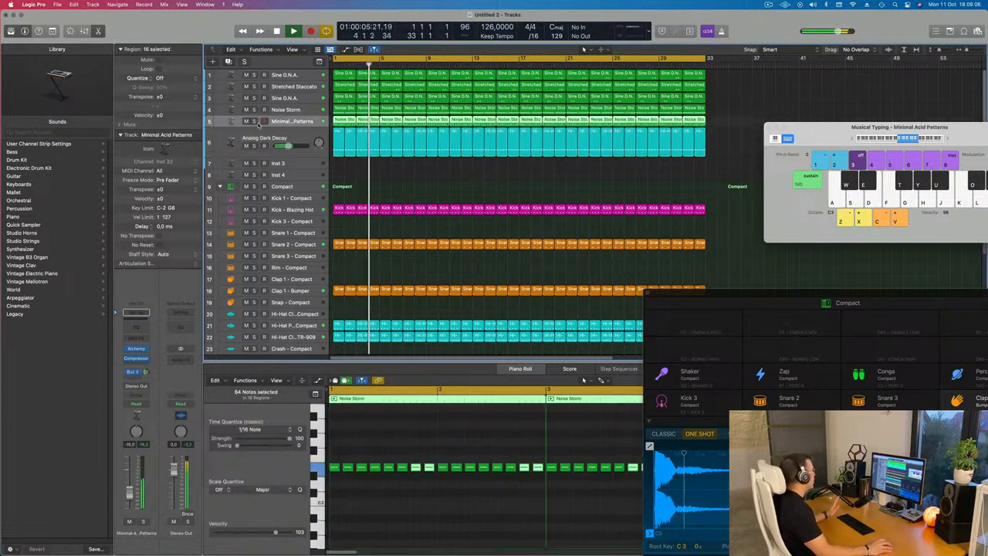
click(253, 122)
click(253, 122)
key(space)
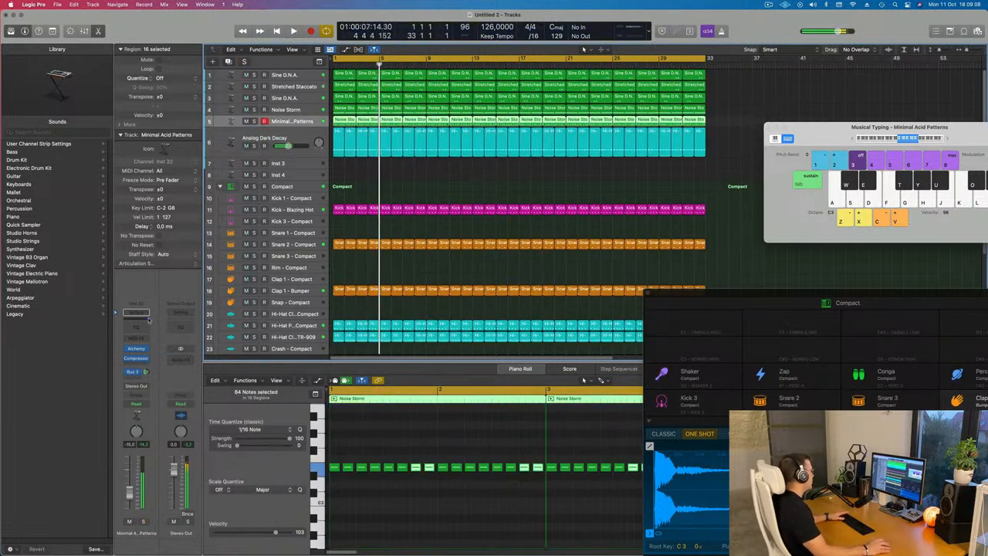
Stop playback, insert a Channel EQ on the Minimal Acid Patterns track and enable its high cut, lowering it to about 1110 Hz
key(space)
click(137, 315)
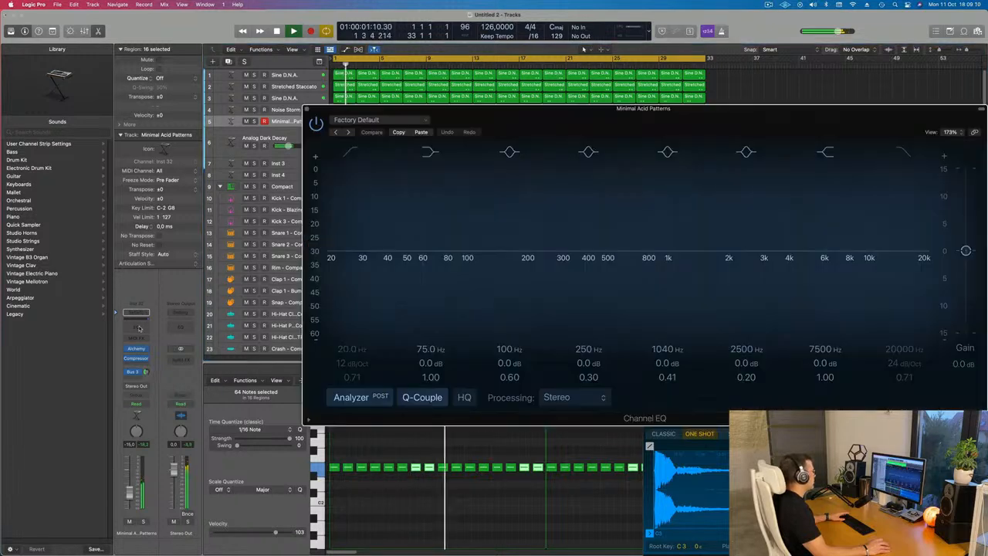
drag(630, 115, 491, 78)
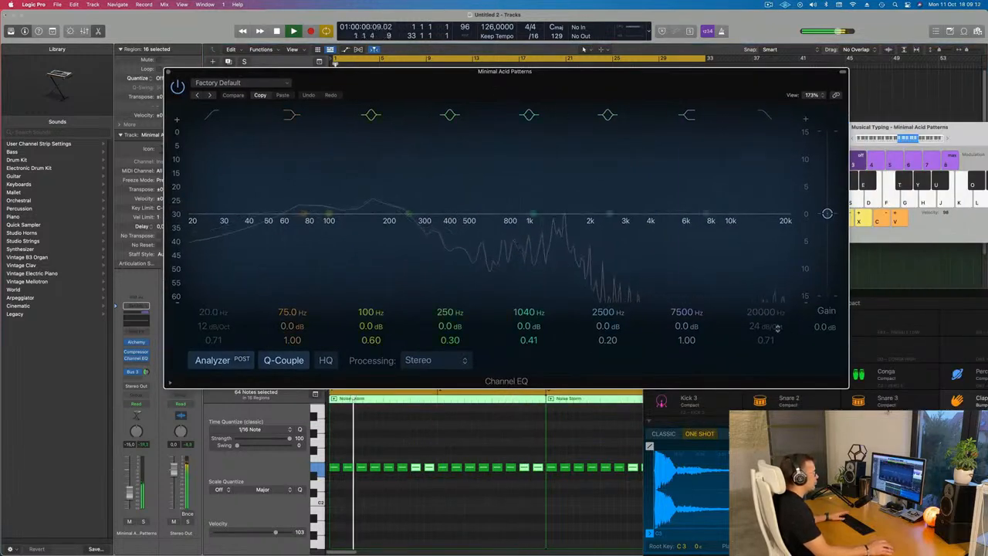
click(765, 115)
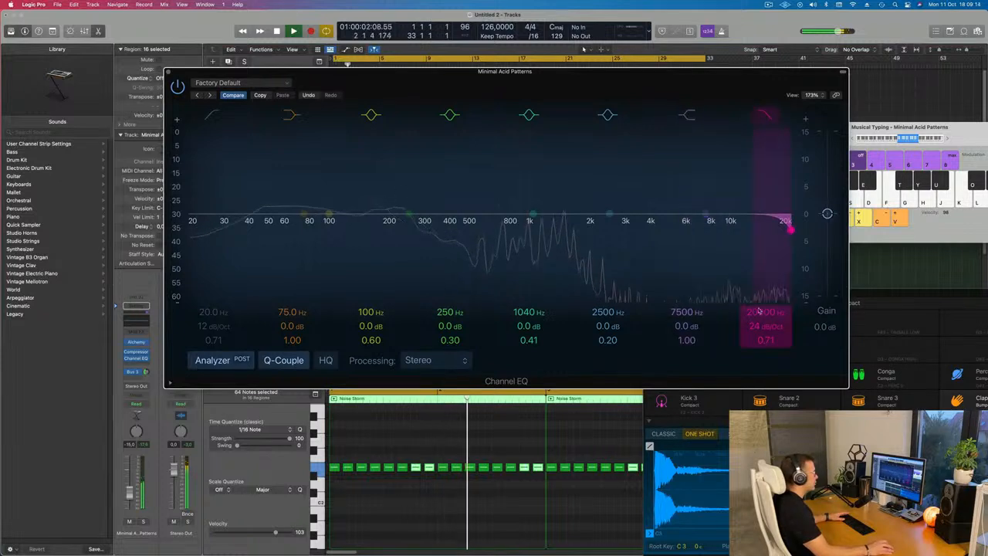
drag(789, 229, 534, 230)
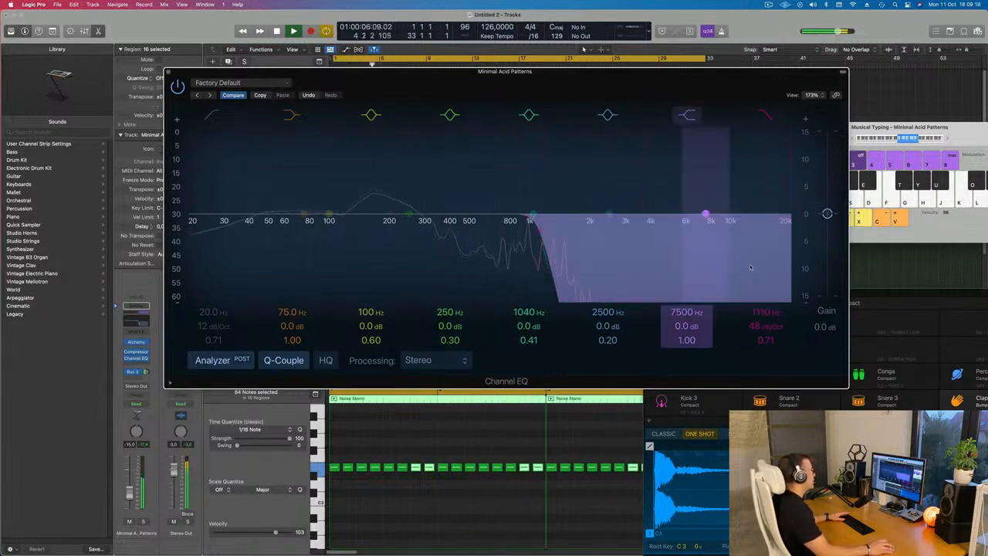
Enable the EQ's low cut and raise it to about 115 Hz
drag(631, 93, 756, 247)
click(338, 269)
drag(333, 350, 474, 349)
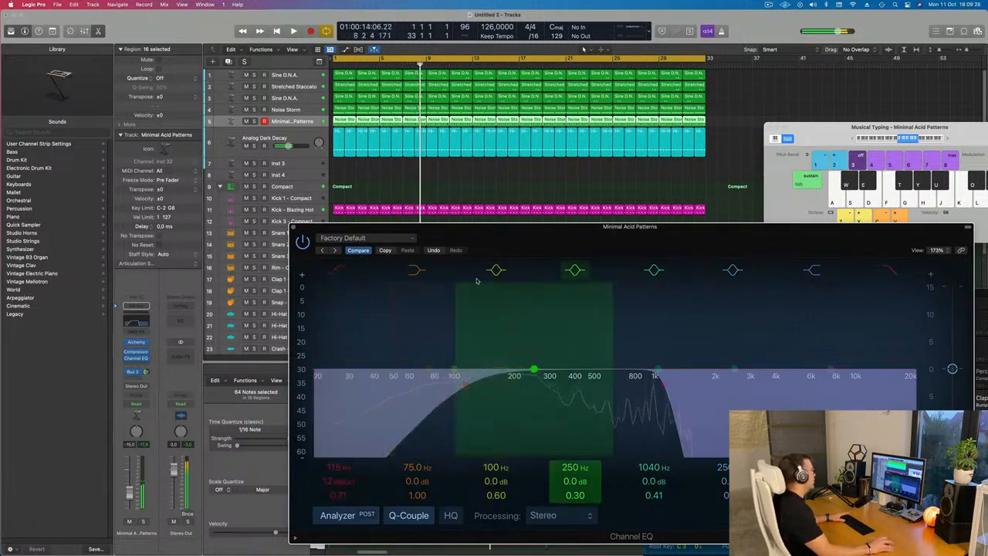
Set the track's automation mode to Touch and sweep the high-cut frequency during playback, then close the EQ
key(space)
click(136, 403)
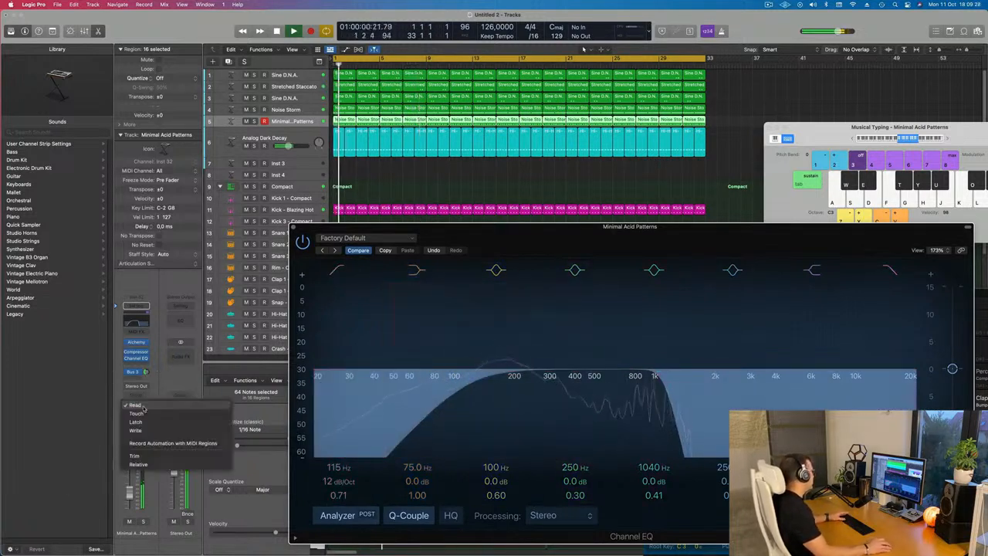
click(141, 413)
drag(859, 236, 781, 152)
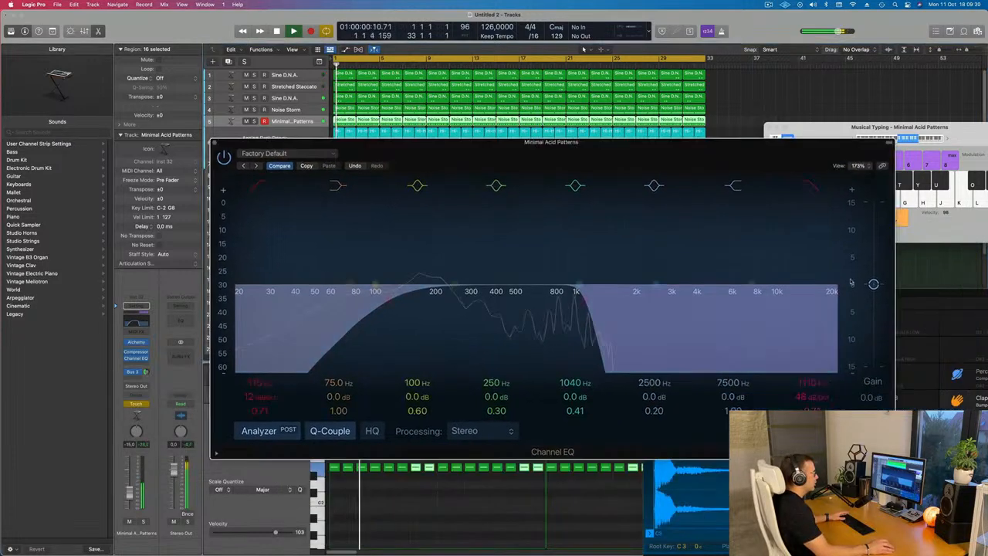
drag(750, 286, 585, 300)
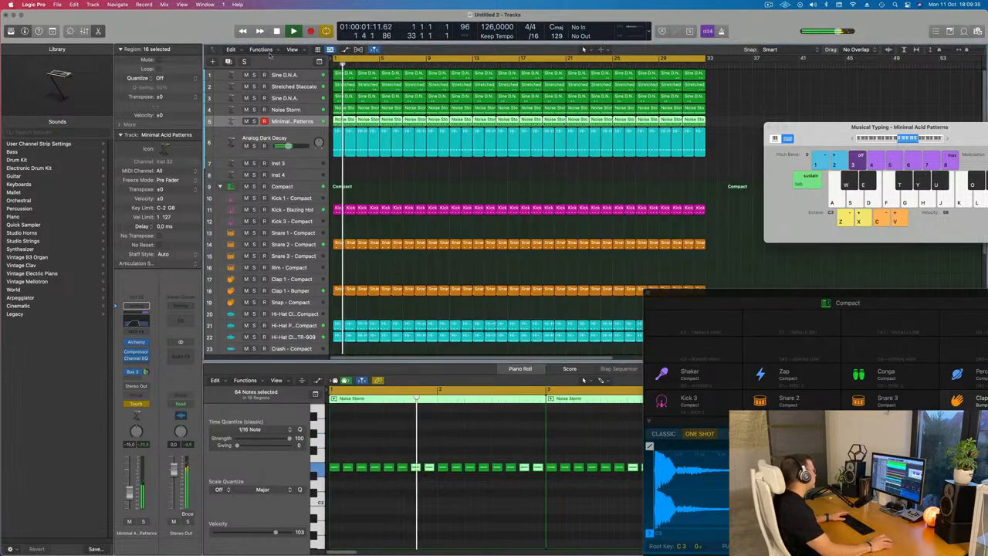
click(217, 142)
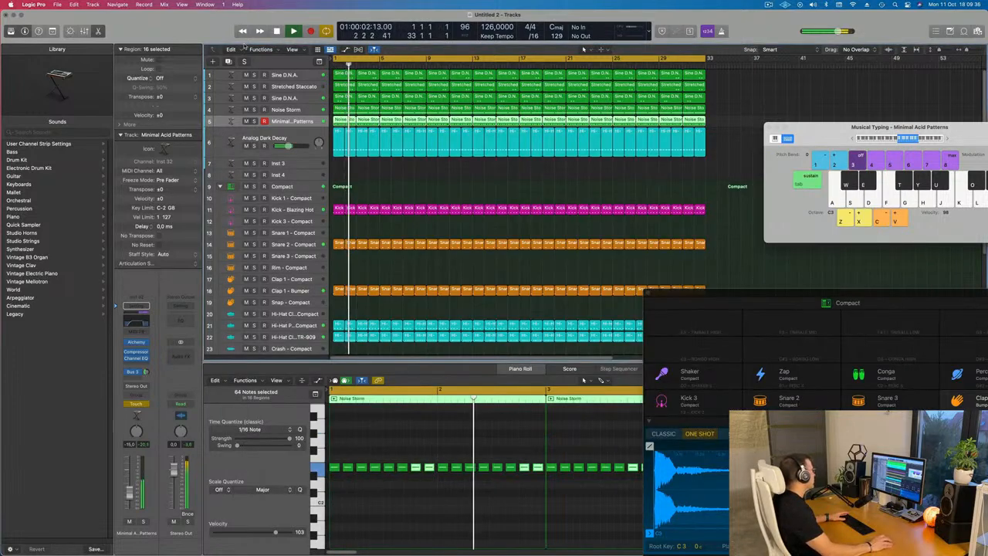
Show the Minimal Acid Patterns track's automation in Read mode, displaying the 3 Channel EQ High Cut Frequency parameter
click(52, 31)
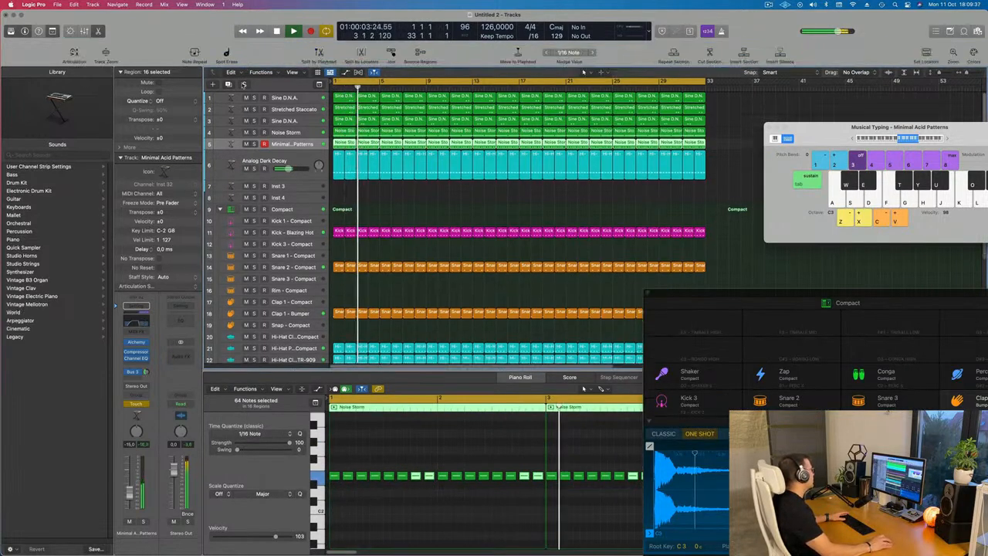
click(106, 52)
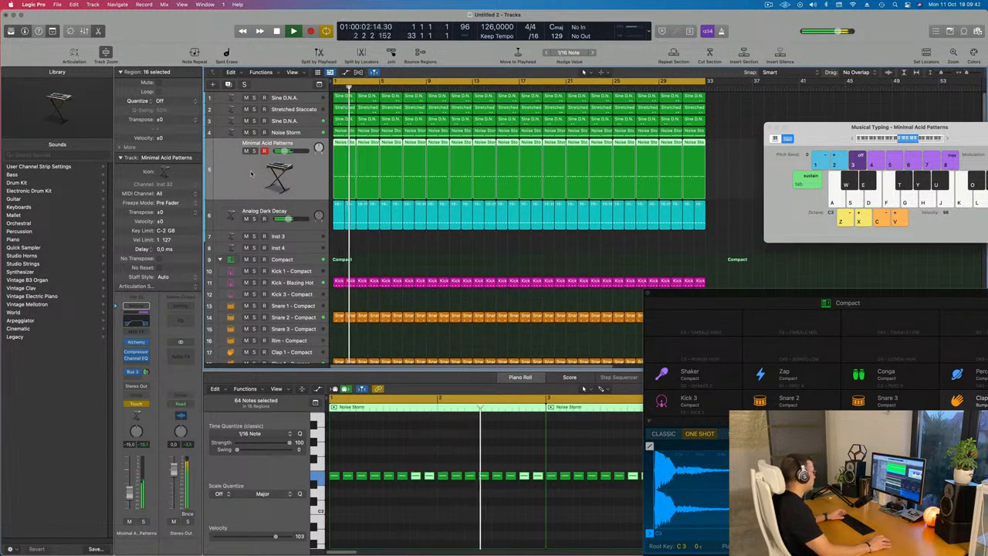
key(super+k)
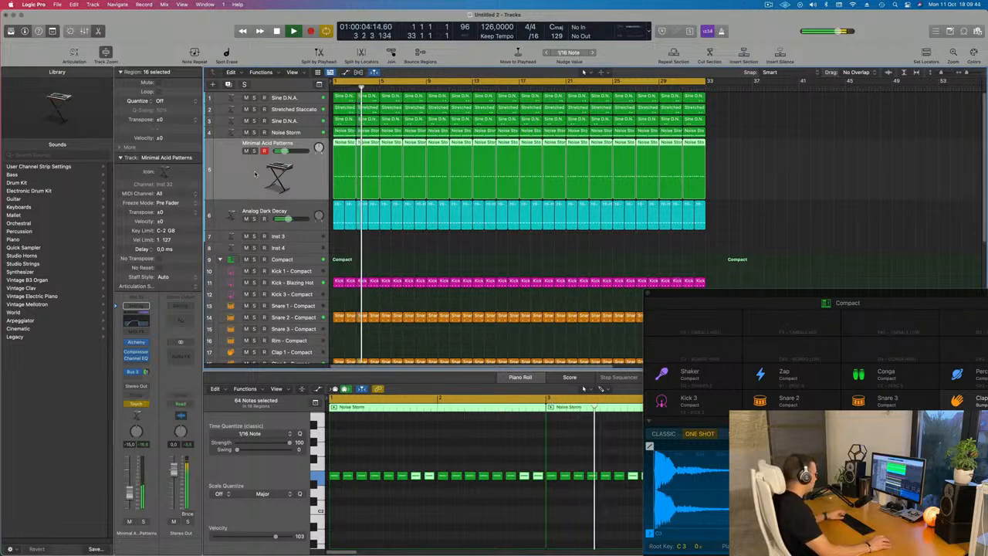
key(a)
click(257, 161)
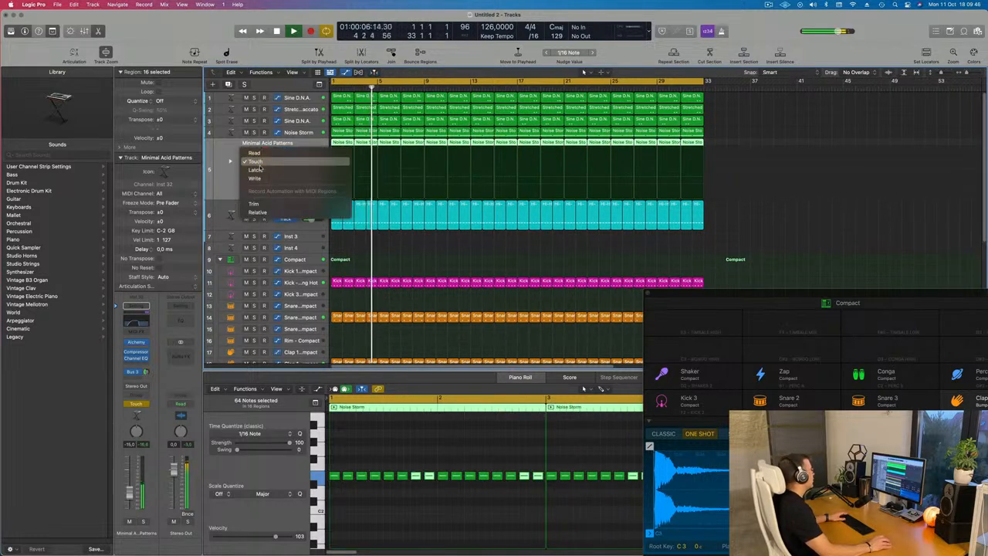
click(254, 152)
click(278, 161)
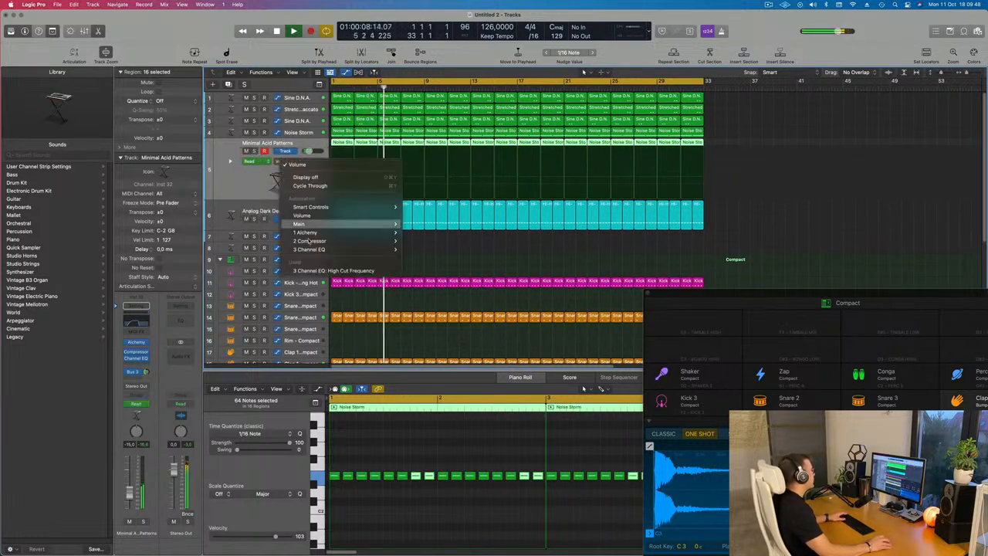
click(340, 270)
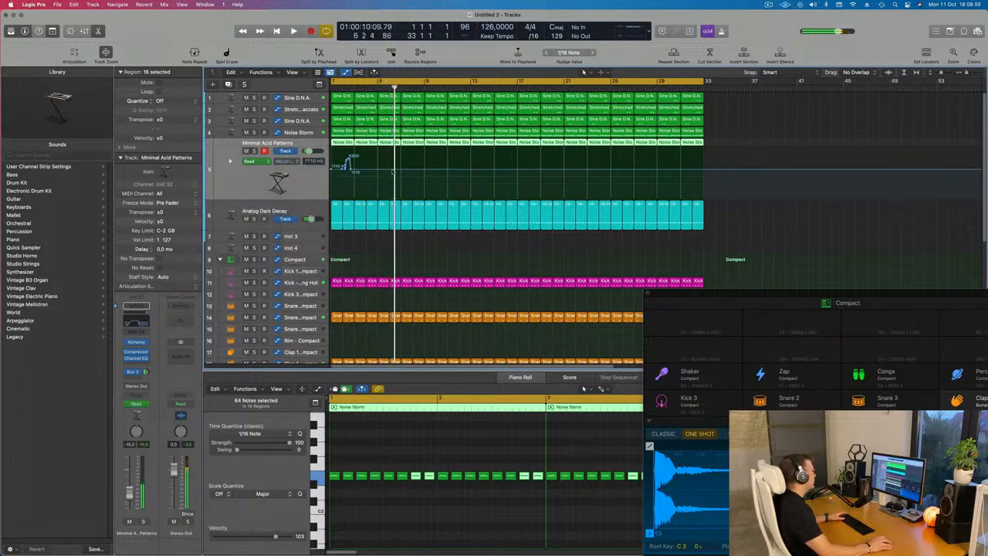
Draw a high-cut automation ramp rising from about 116 Hz at bar 1 to about 1110 Hz near bar 3, and play back
drag(352, 169, 332, 169)
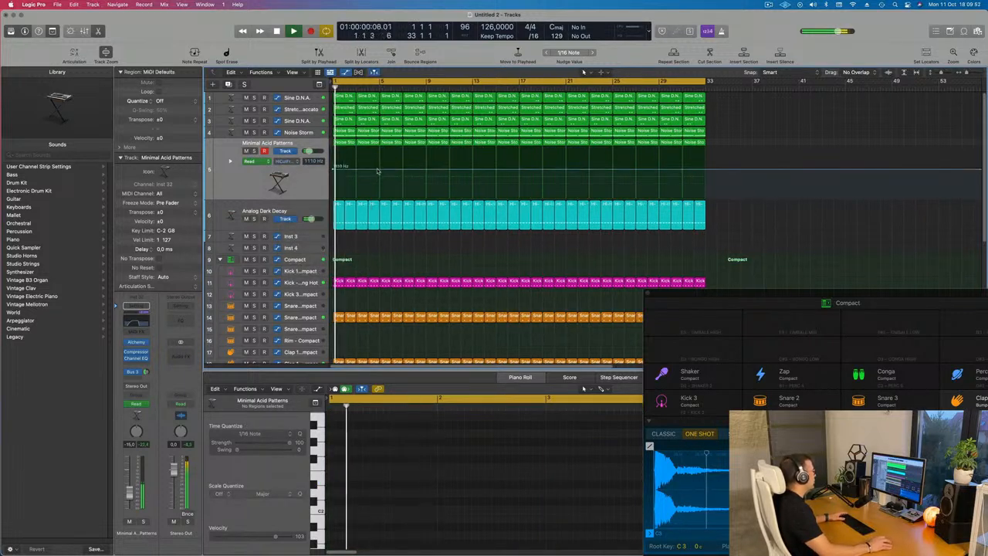
click(378, 169)
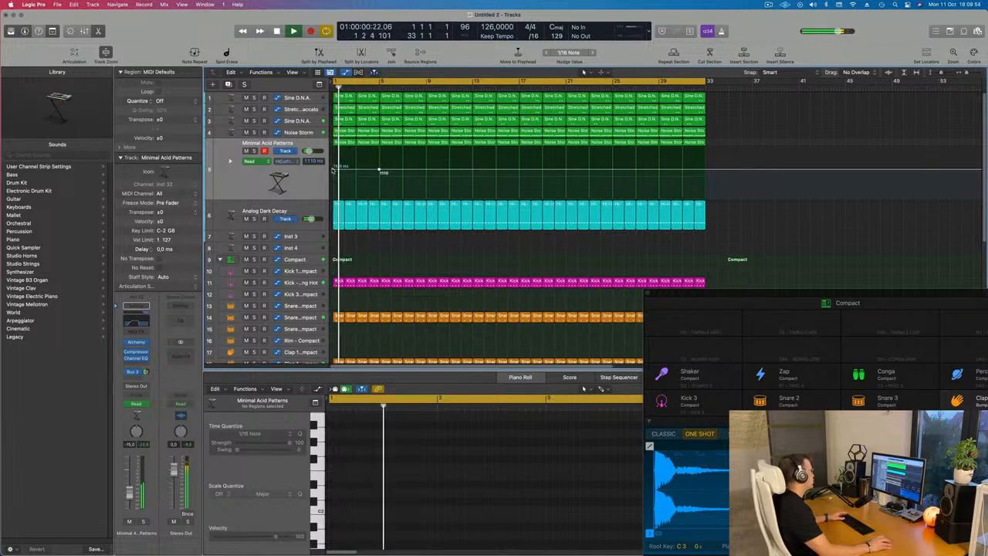
drag(332, 169, 333, 192)
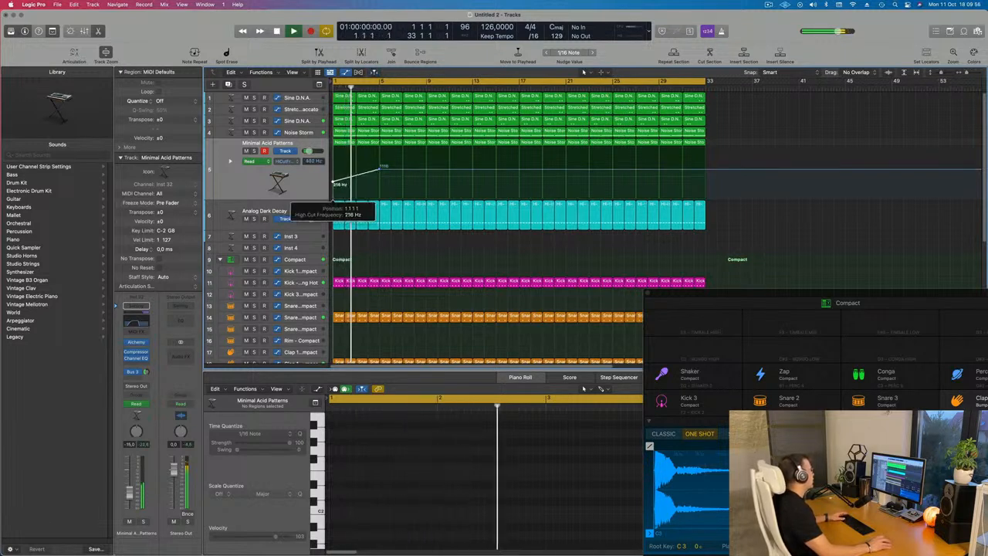
click(303, 185)
key(space)
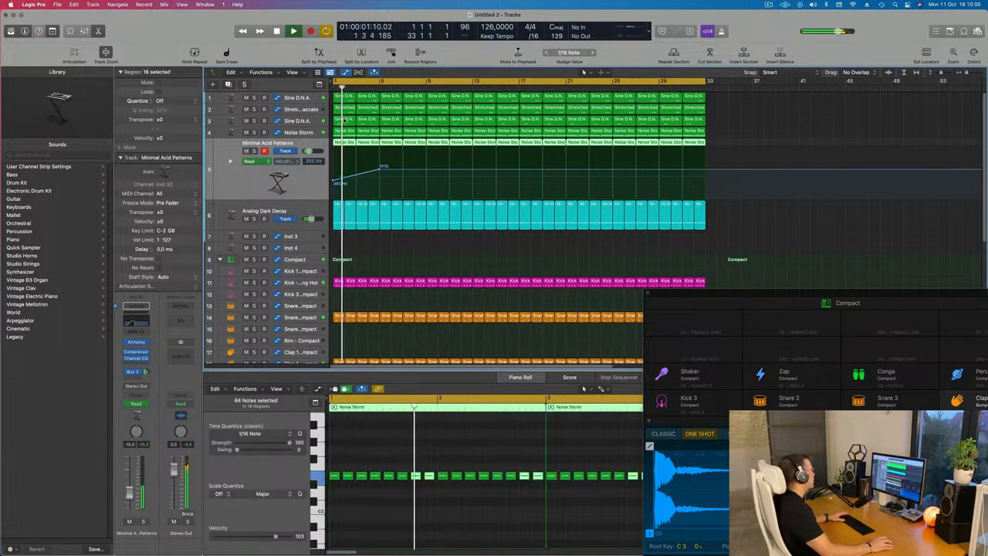
Delete the first regions on the Stretched Staccato and Noise Storm tracks
click(345, 109)
key(Delete)
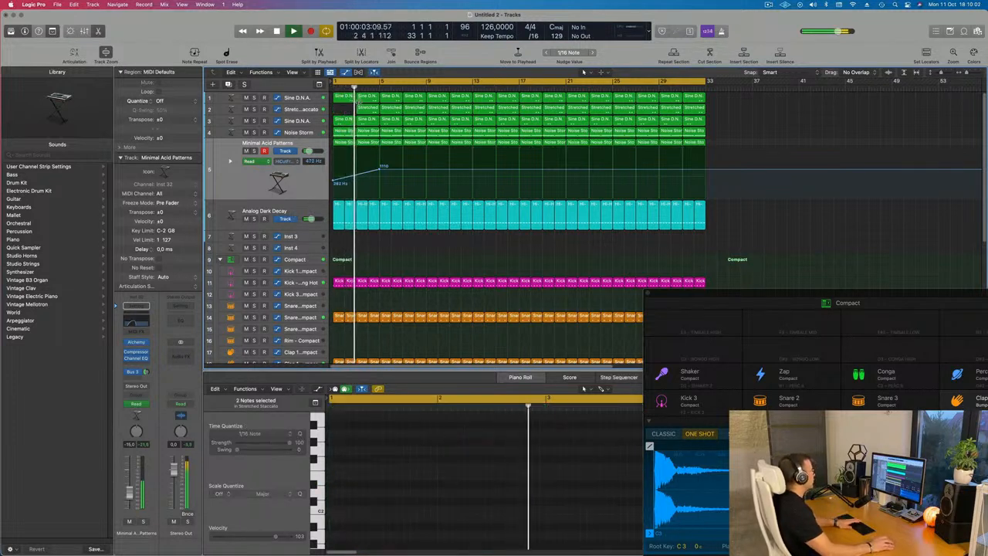
click(344, 132)
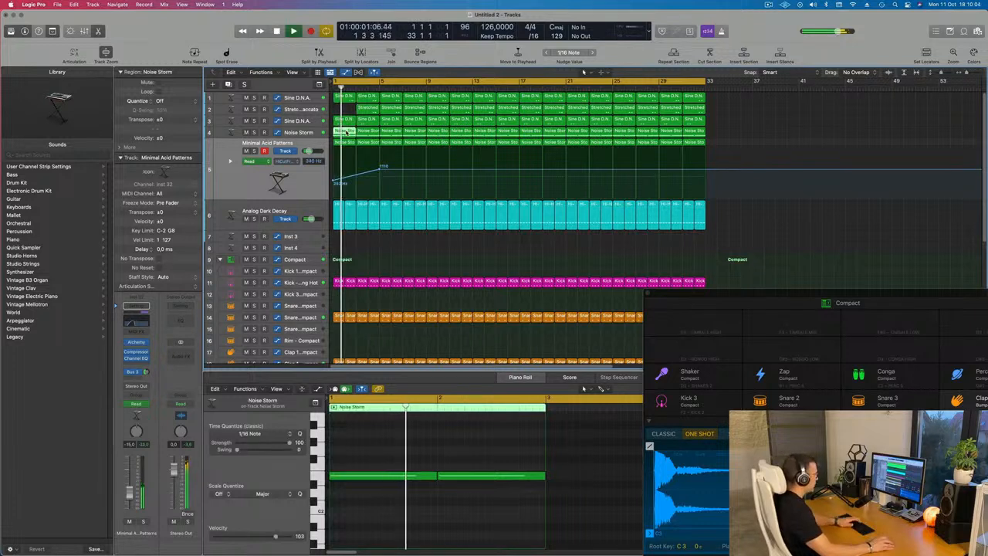
key(Delete)
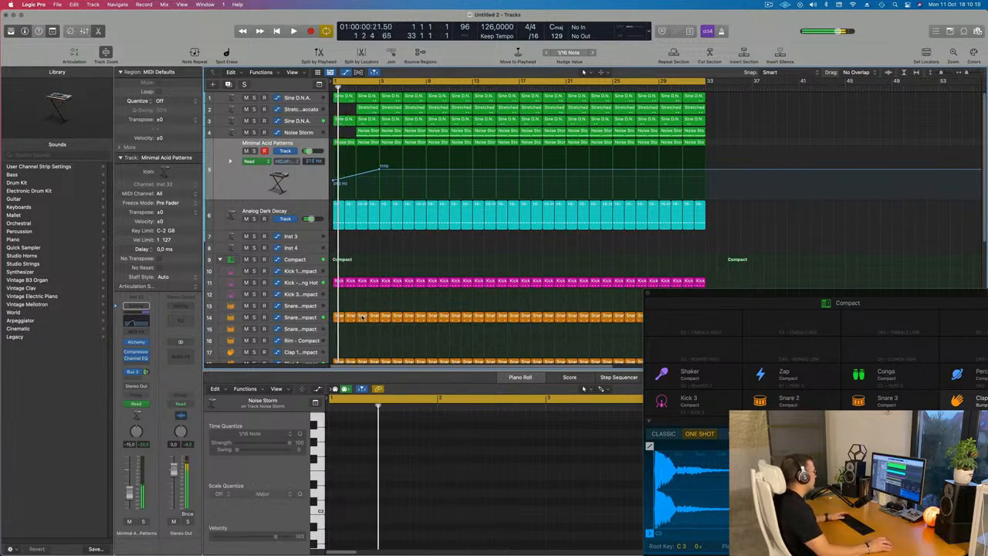
Delete the first eight clap regions on the Clap 1 - Bumper track
scroll(361, 316, down, 5)
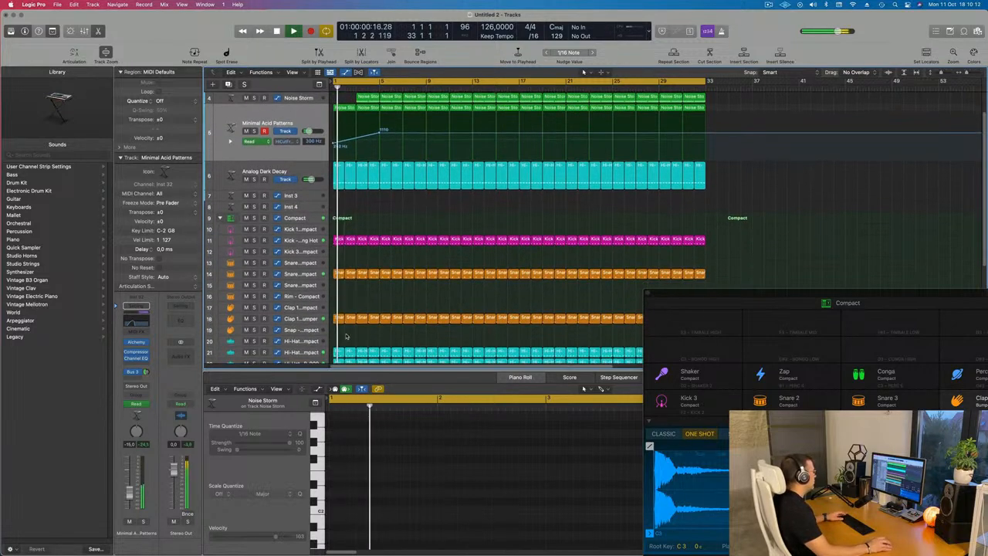
drag(409, 327, 428, 326)
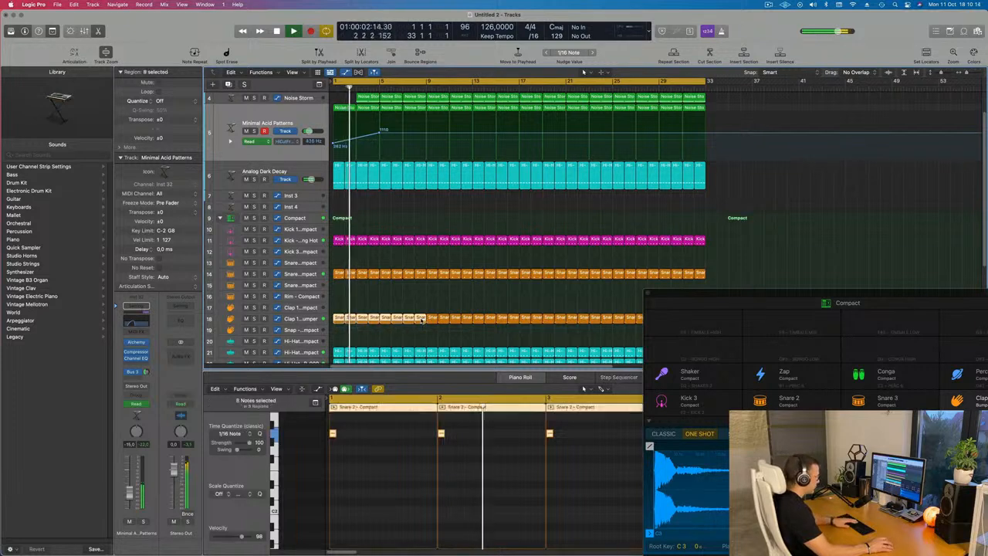
key(Delete)
Delete the next early region on the Noise Storm track
scroll(376, 305, up, 2)
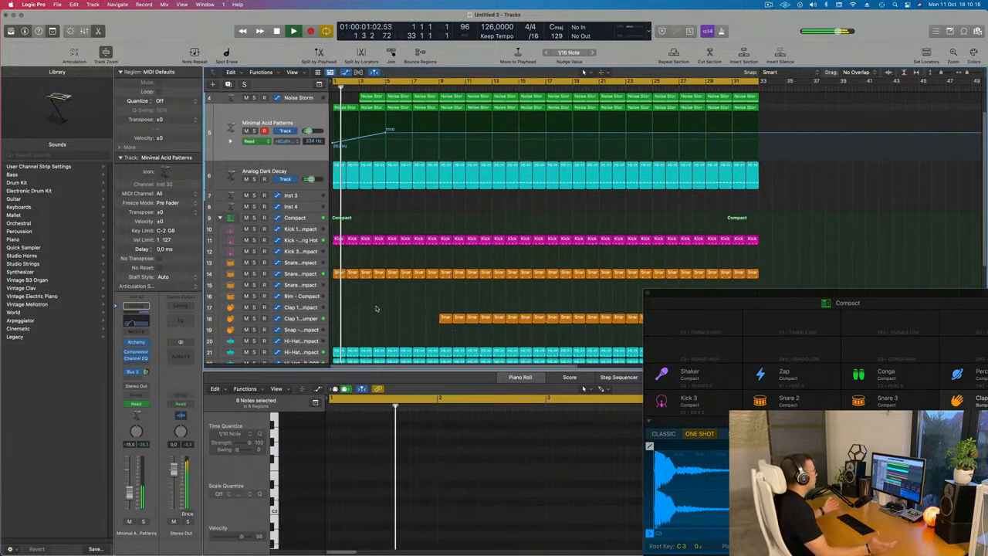
click(381, 96)
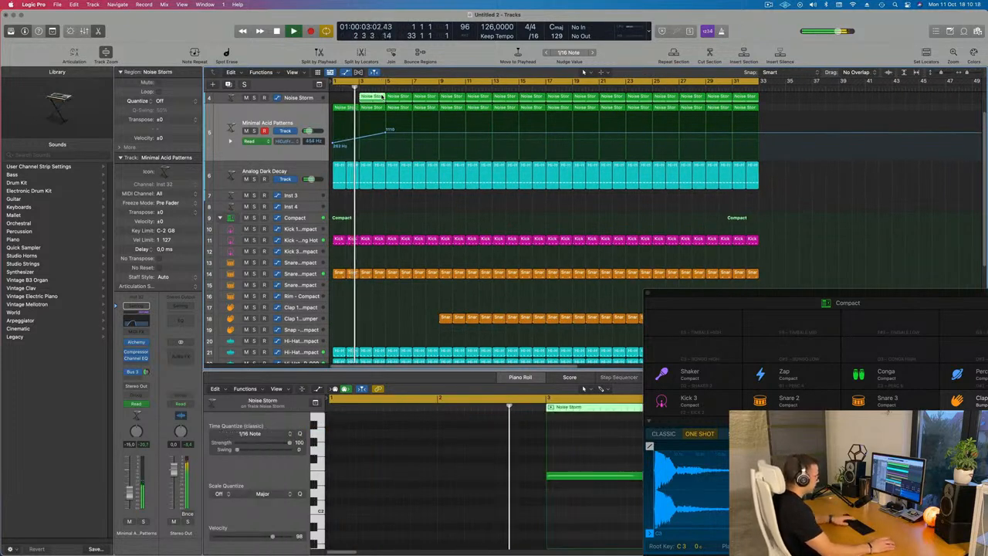
key(Delete)
Play the arrangement back from the beginning
scroll(378, 200, down, 4)
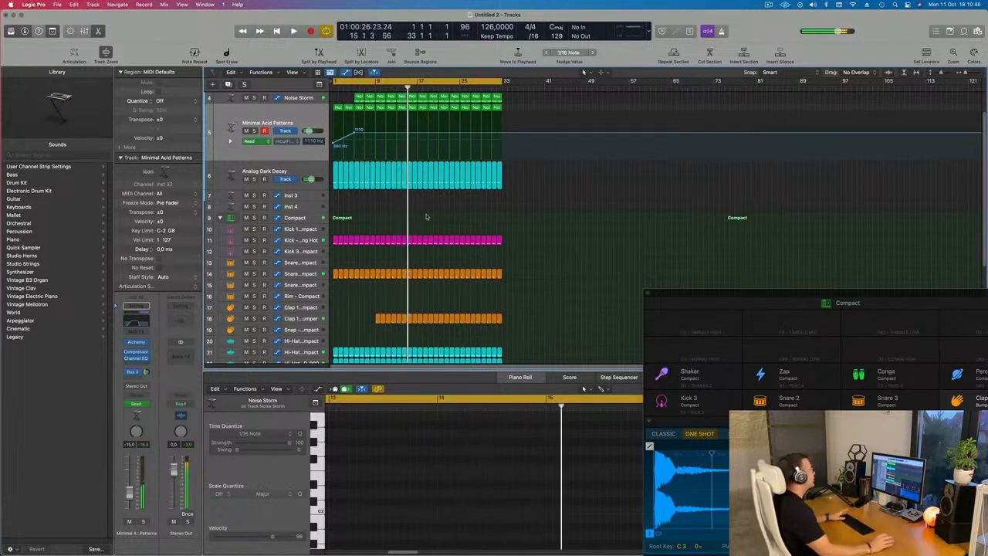
key(Return)
key(space)
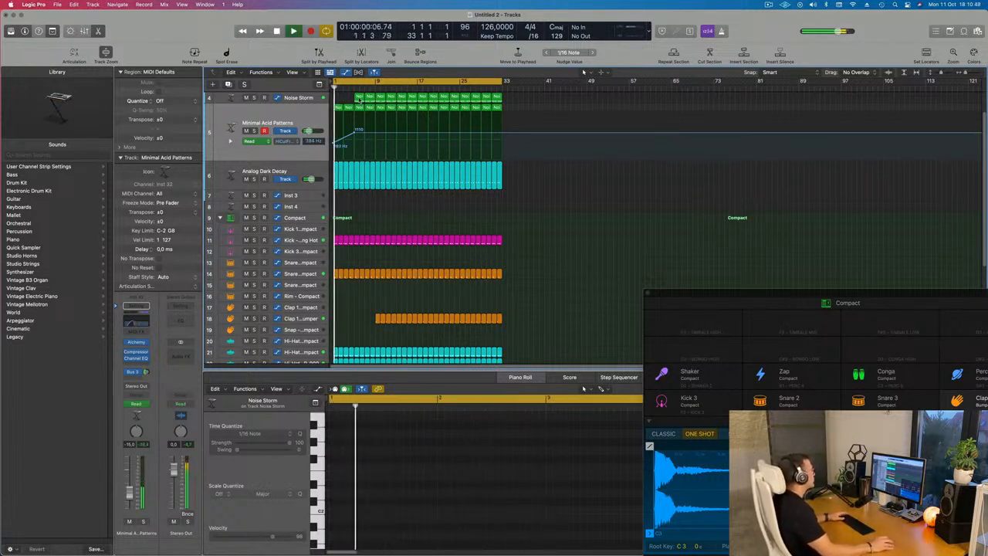
Delete early regions from both Sine D.N.A. tracks to thin out the intro
click(359, 99)
scroll(374, 125, up, 3)
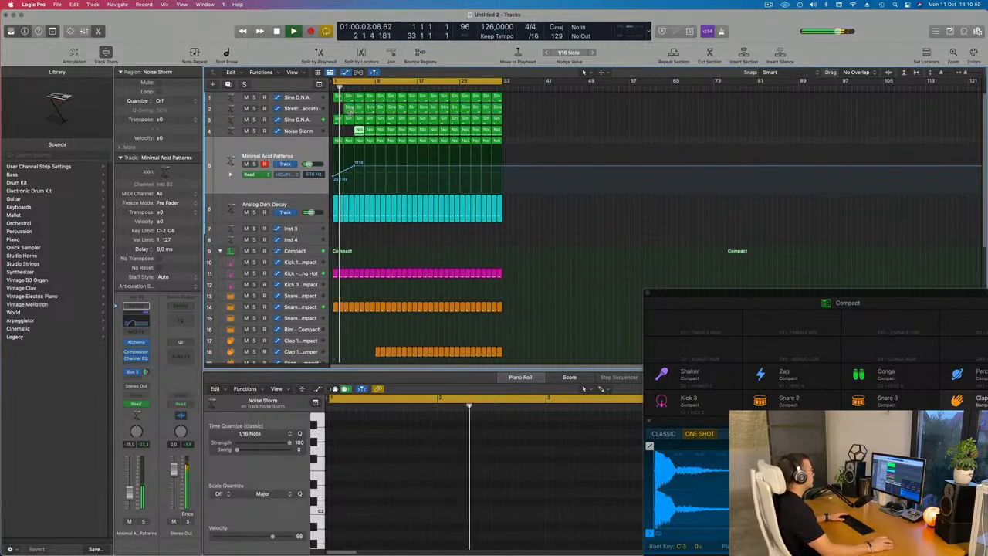
click(354, 109)
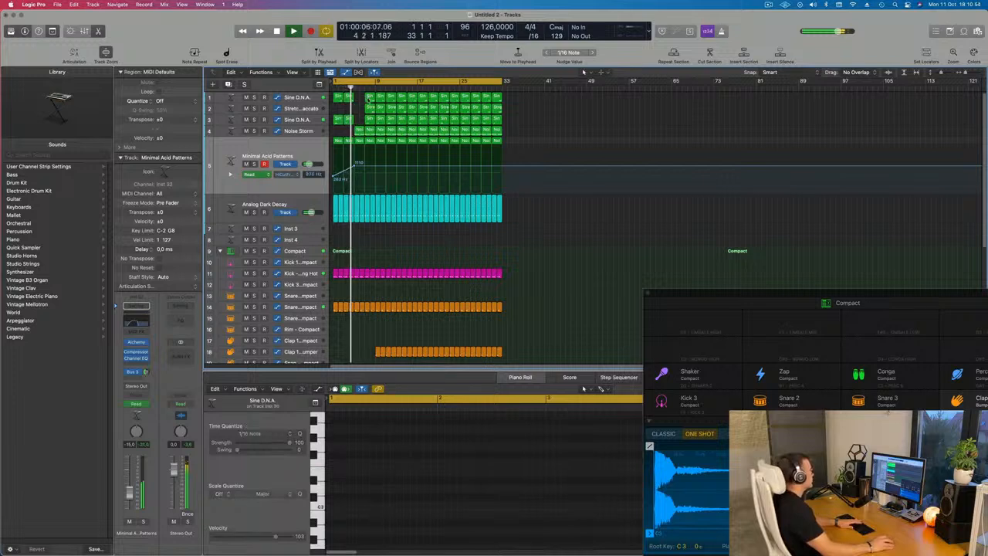
click(369, 99)
key(Delete)
click(370, 120)
key(Delete)
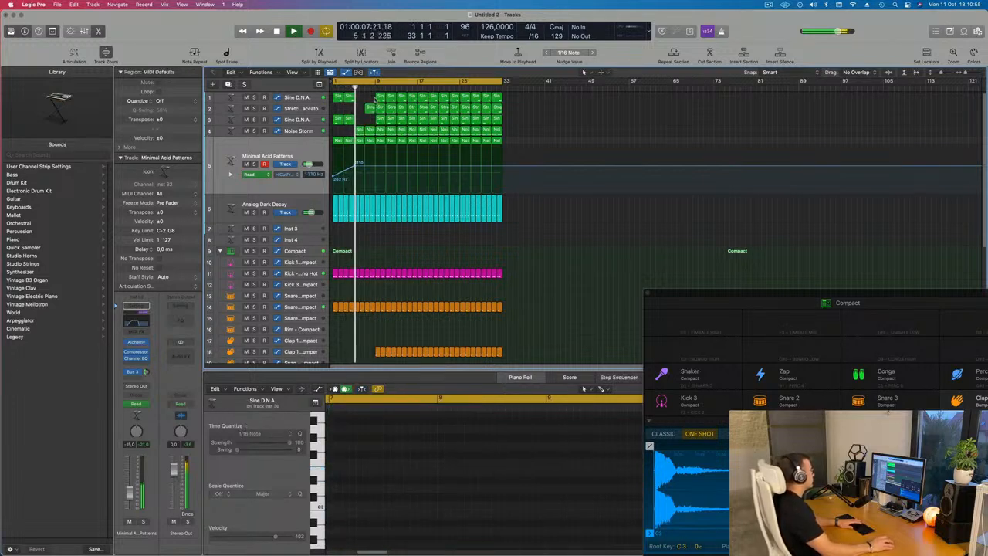
Delete further intro regions on the Stretched Staccato and Sine D.N.A. tracks
click(381, 108)
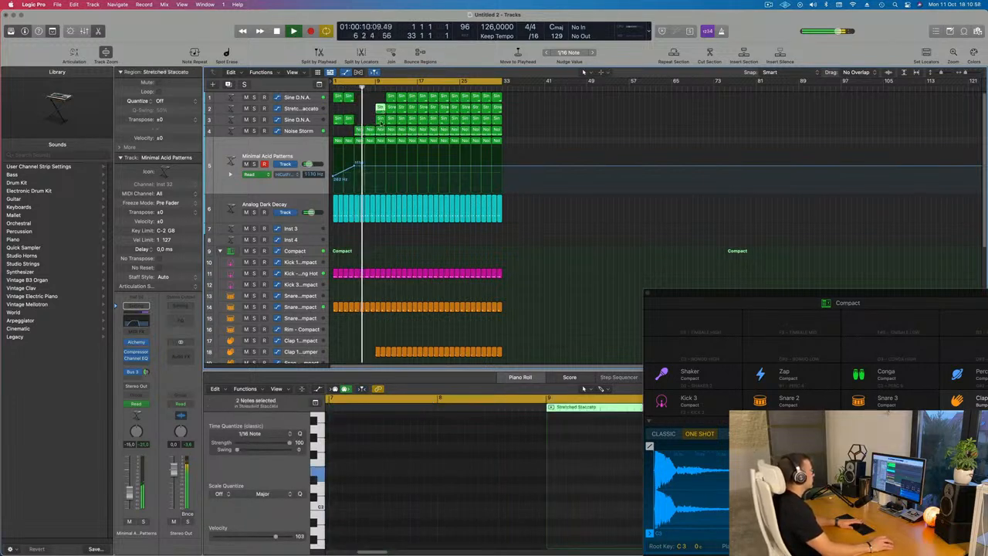
key(Delete)
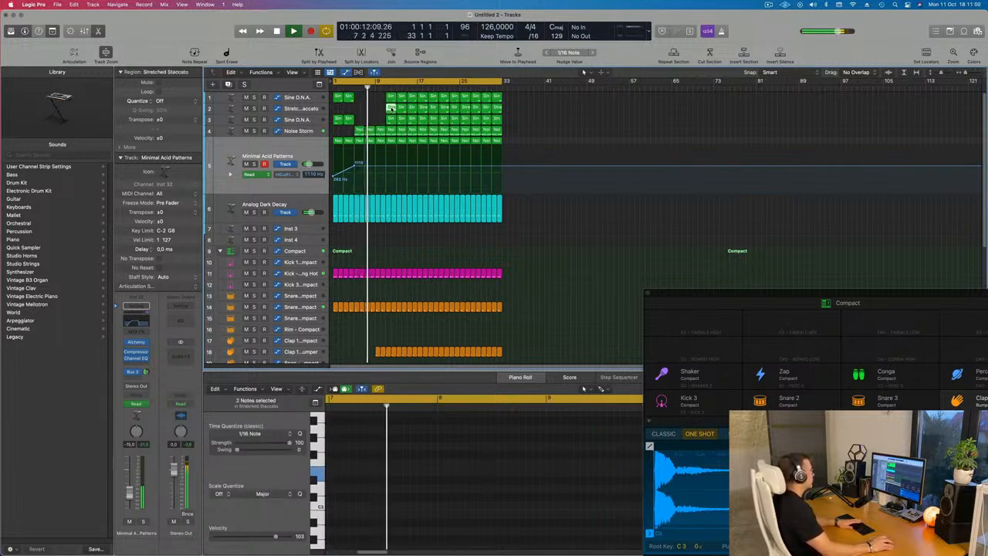
key(Delete)
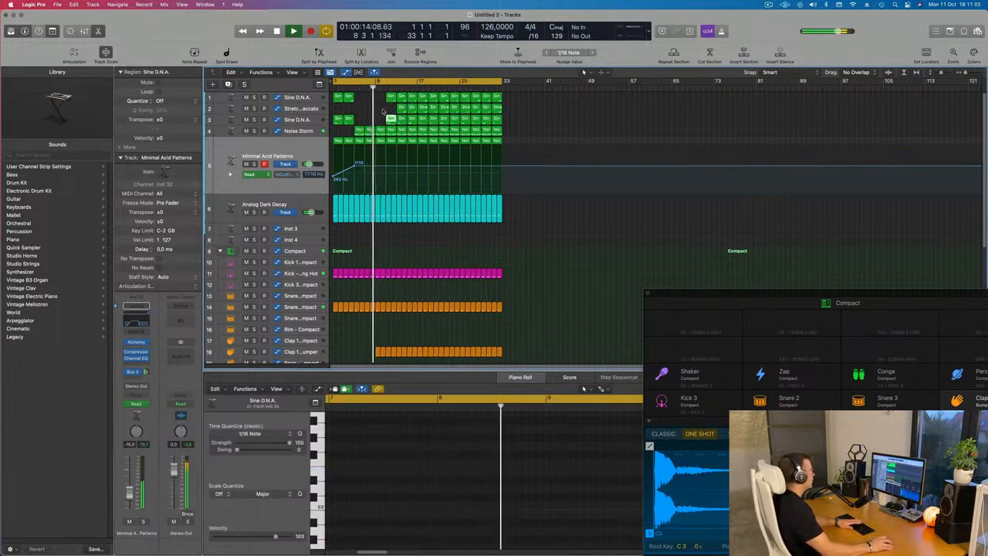
key(Delete)
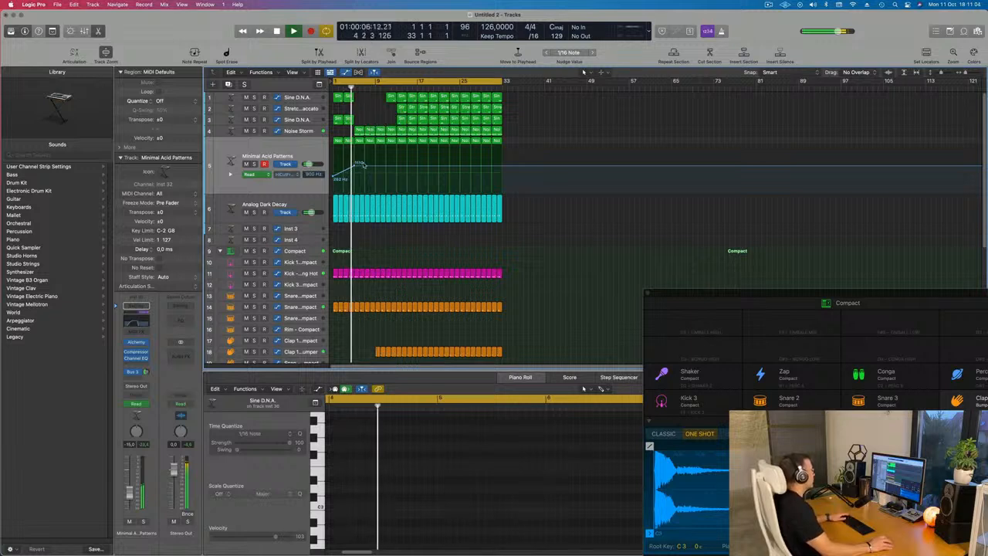
Raise the end of the Minimal Acid Patterns cutoff ramp to 20000 and open a second automation lane below it
drag(377, 168, 377, 145)
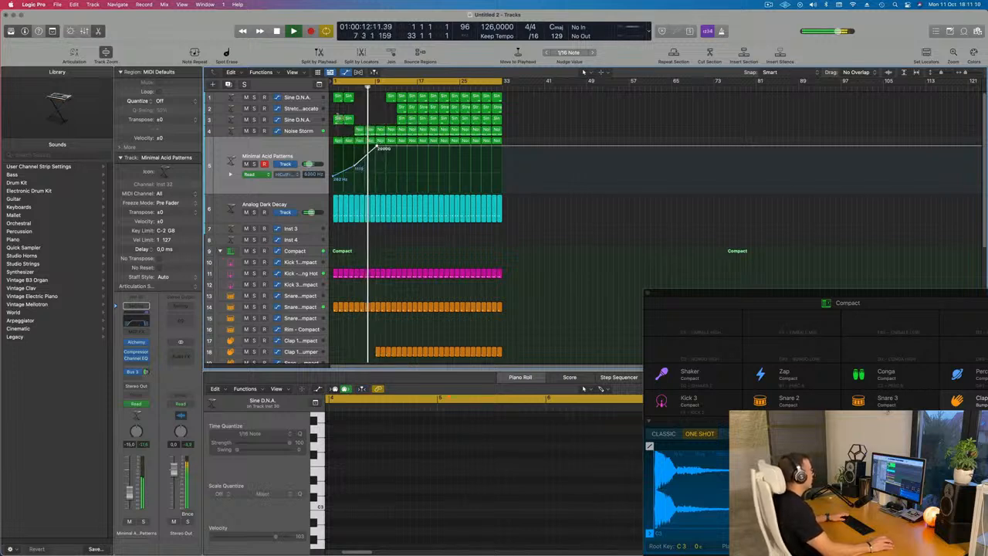
click(229, 174)
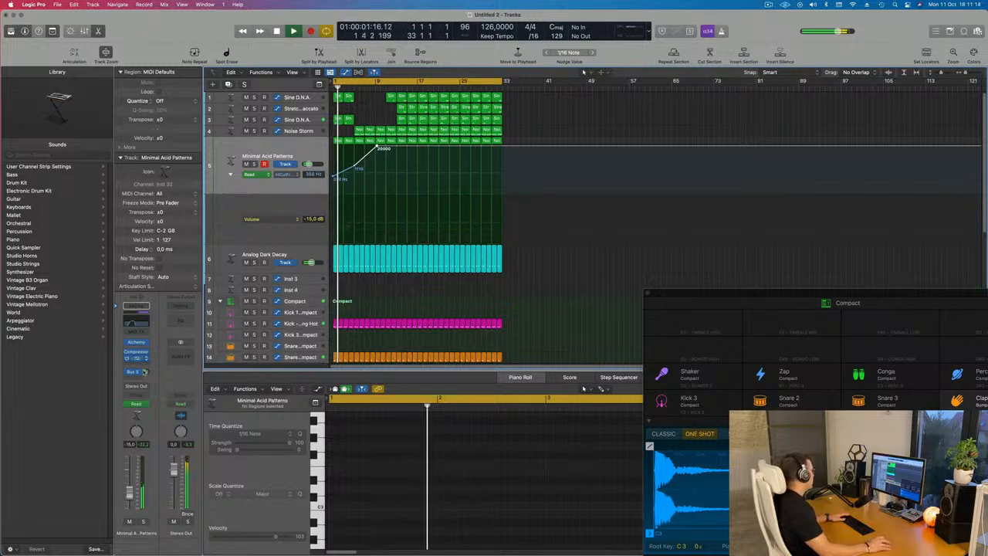
Switch the track's automation mode to Touch and record a sweep of Alchemy's Low Pass knob during playback
click(144, 403)
click(139, 414)
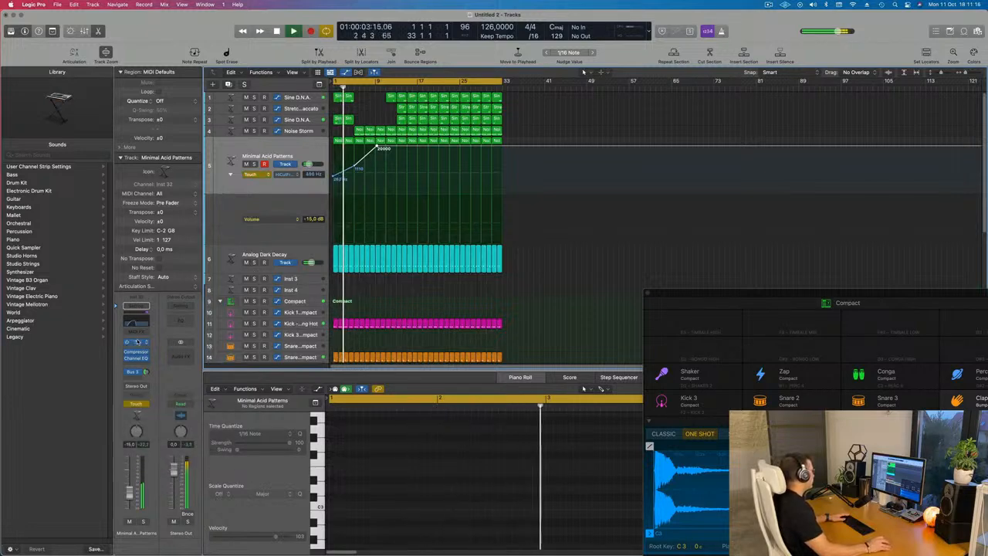
click(136, 342)
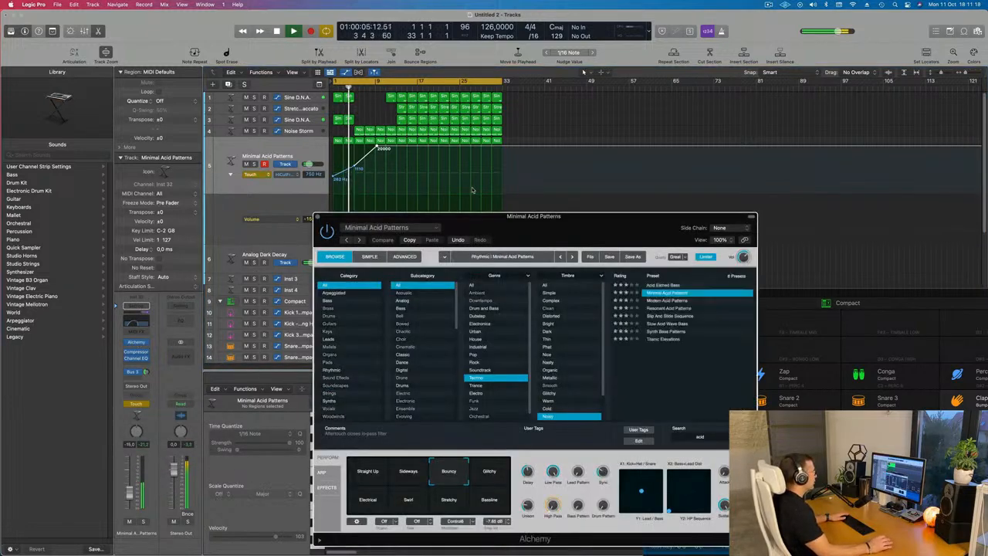
drag(537, 220, 690, 108)
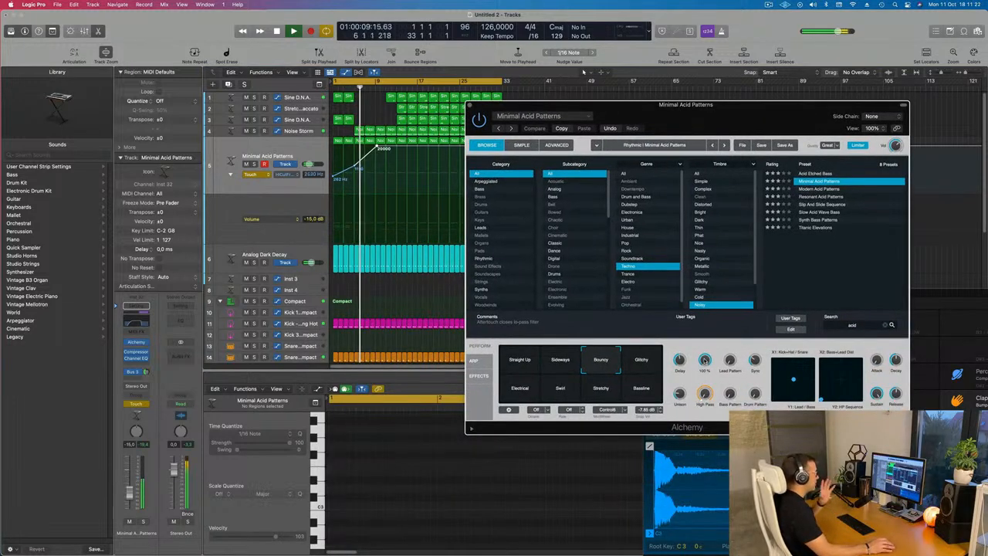
drag(704, 359, 709, 419)
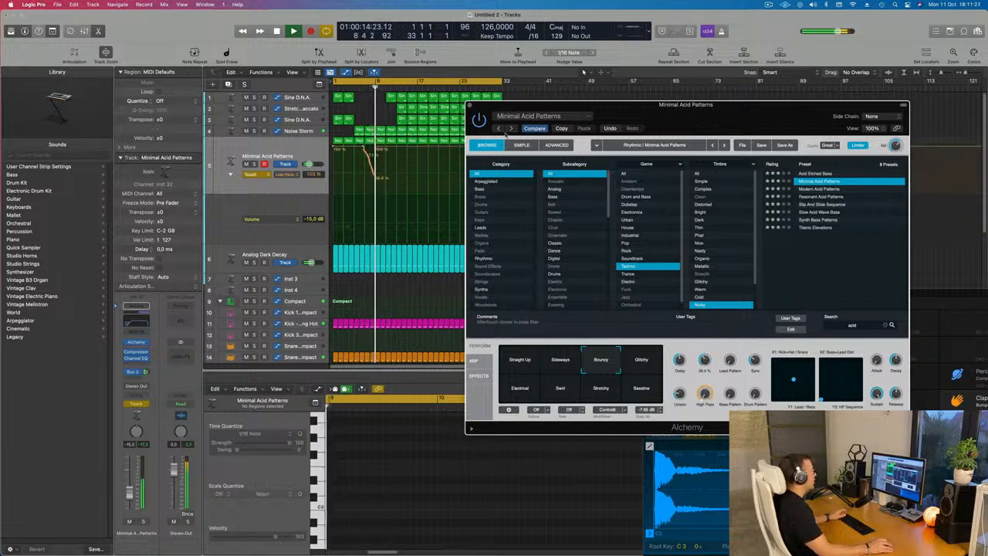
click(469, 105)
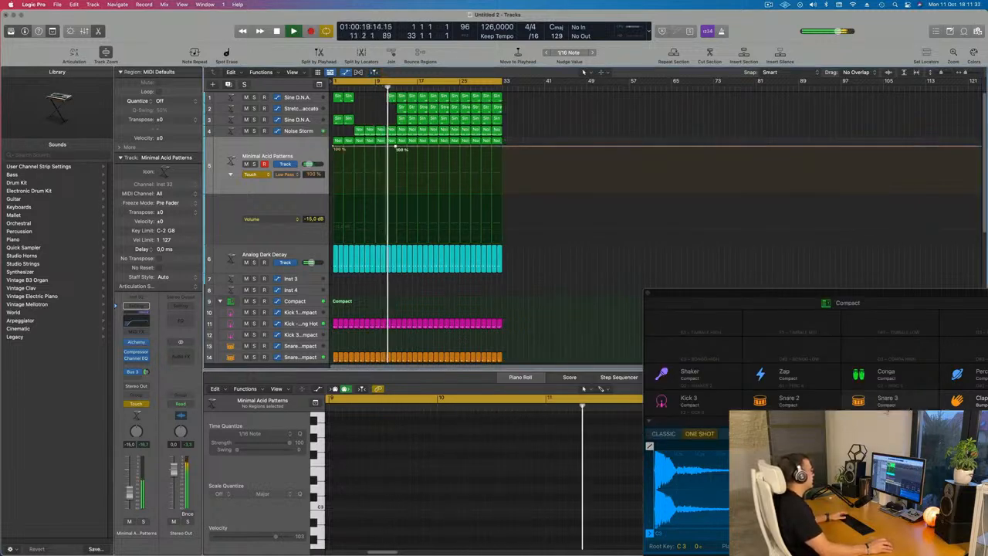
Pull the recorded Low Pass automation point down to 0.0% and set the automation mode back to Read
drag(399, 149, 395, 190)
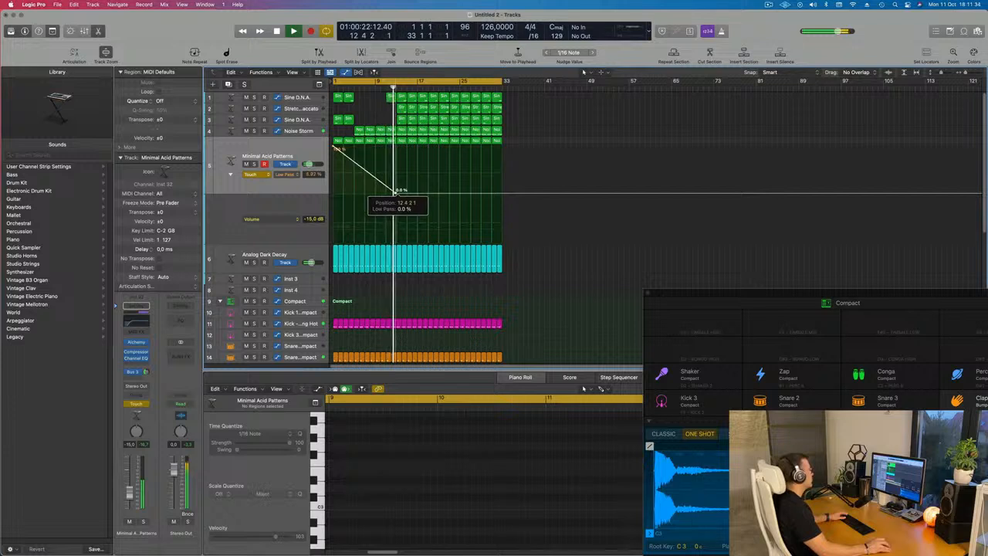
key(Return)
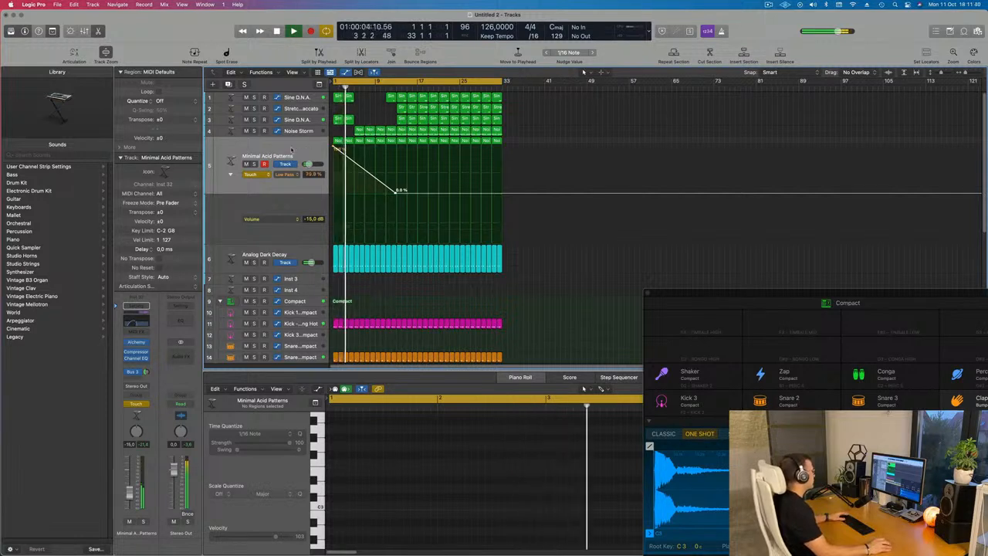
click(255, 175)
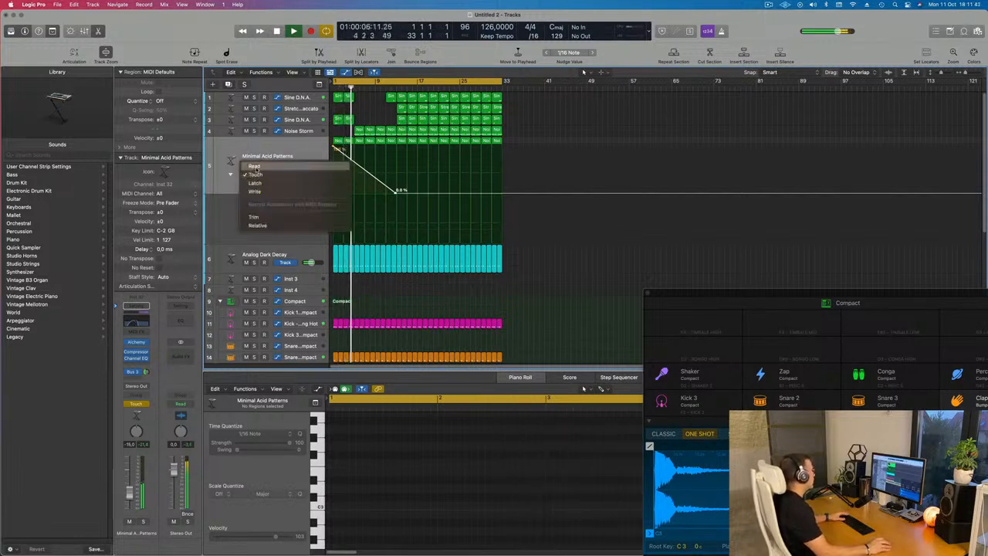
click(260, 160)
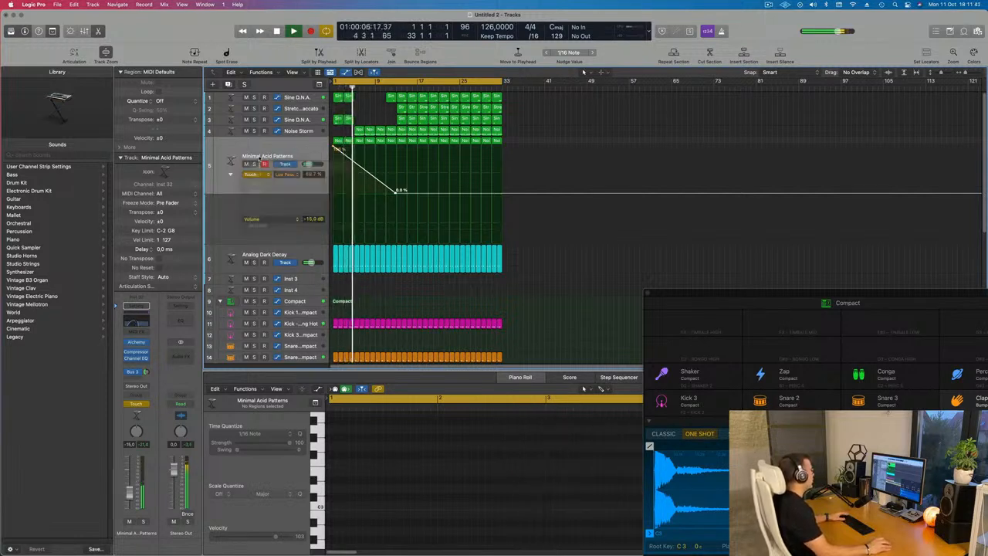
Show Alchemy Low Pass in the second automation lane and Channel EQ High Cut Frequency in the first lane
click(277, 221)
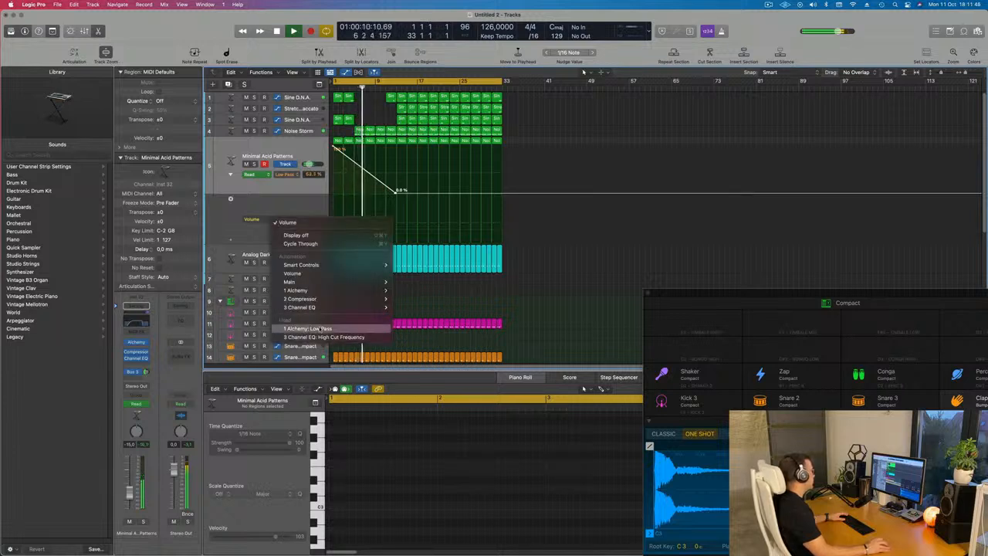
click(311, 328)
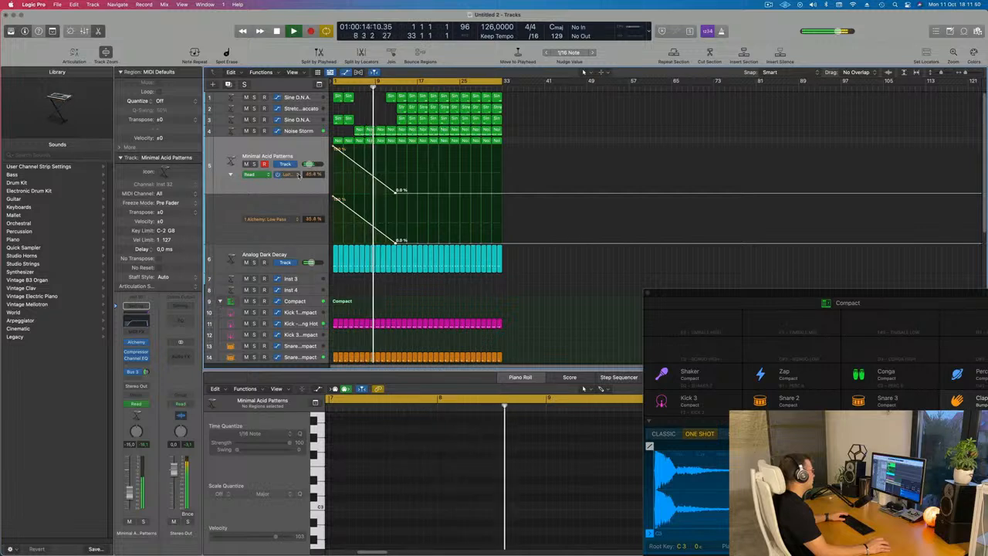
click(292, 174)
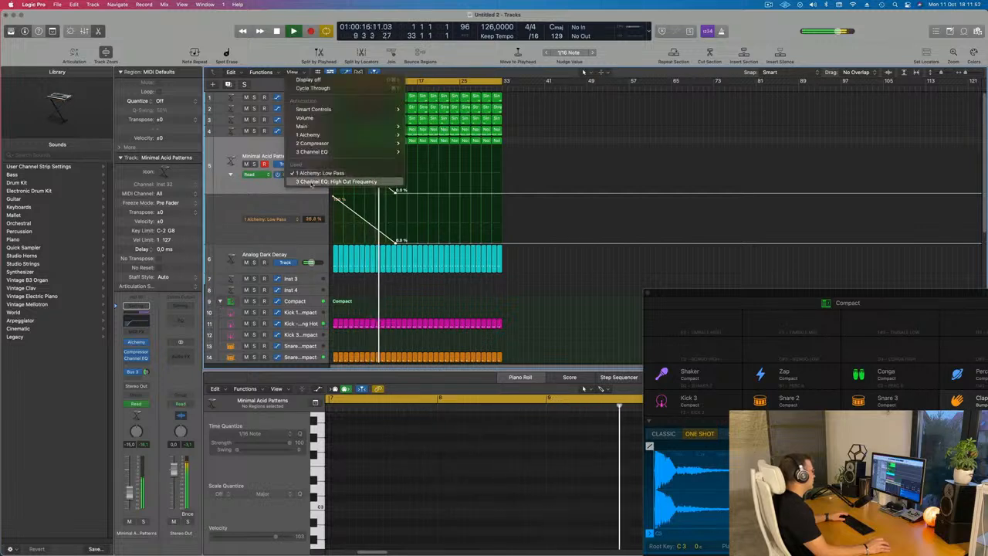
click(311, 183)
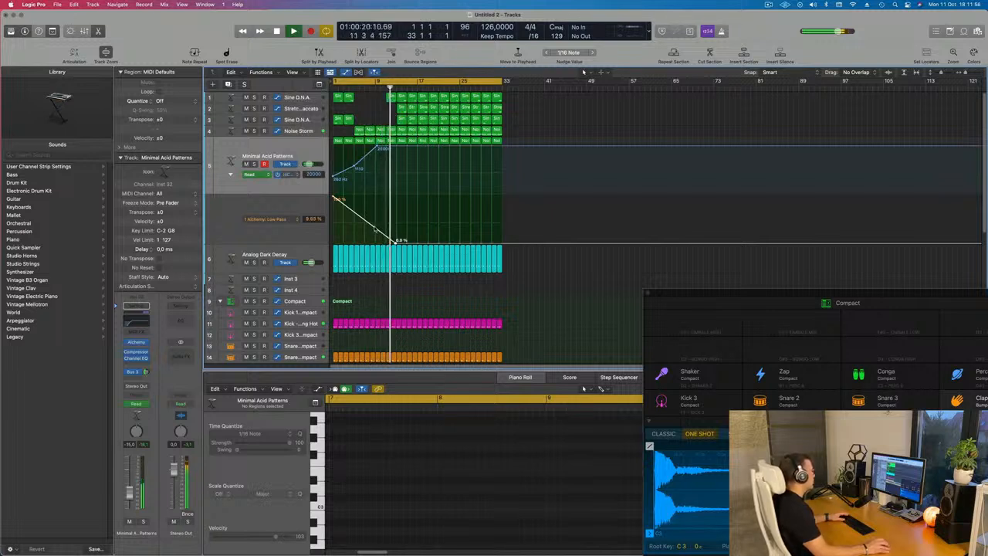
Reshape the Low Pass automation into a dip to about 33% that returns to 100% around bar 9
drag(395, 240, 369, 229)
key(space)
key(space)
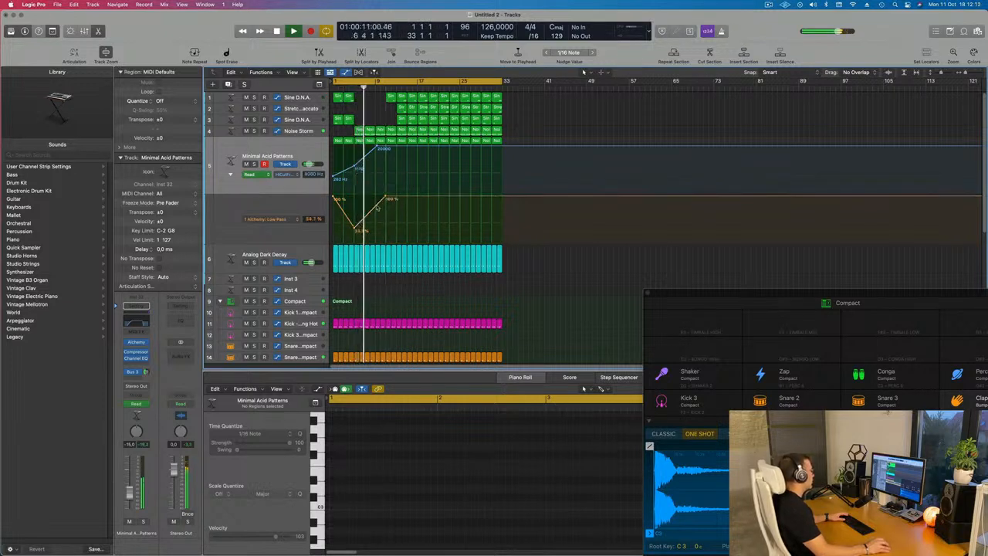
drag(385, 198, 378, 199)
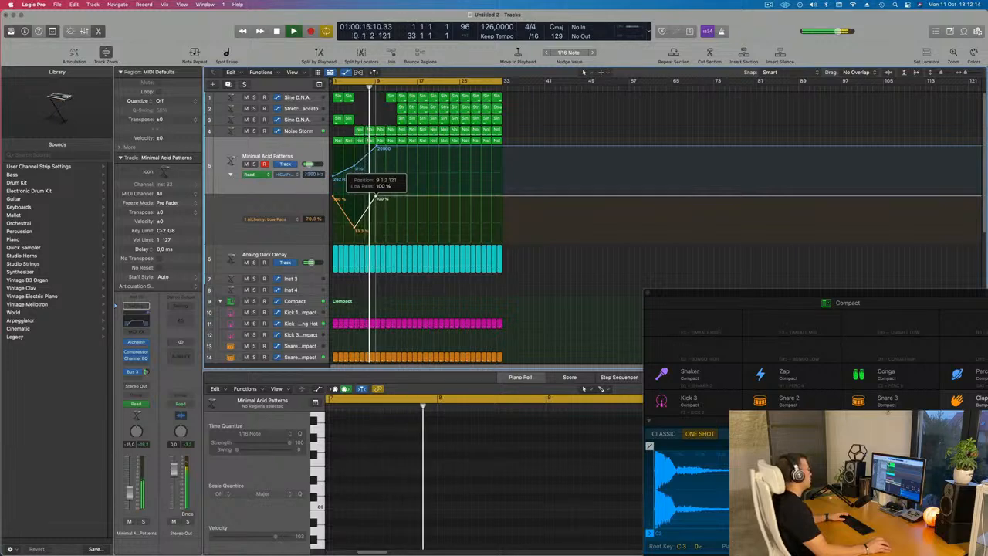
Insert a Channel EQ on the Noise Storm track with a low cut at about 374 Hz, and nudge its fader
click(301, 131)
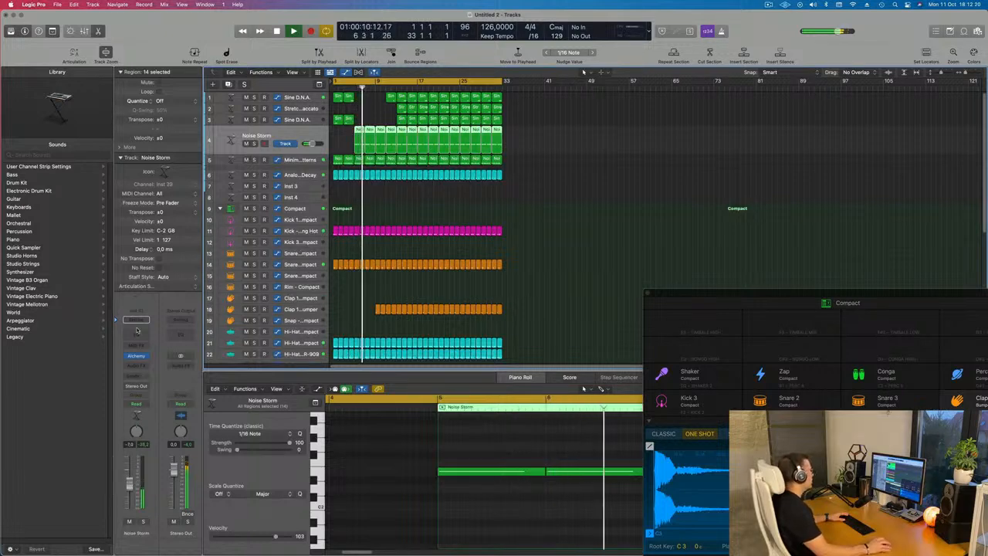
click(137, 334)
click(351, 152)
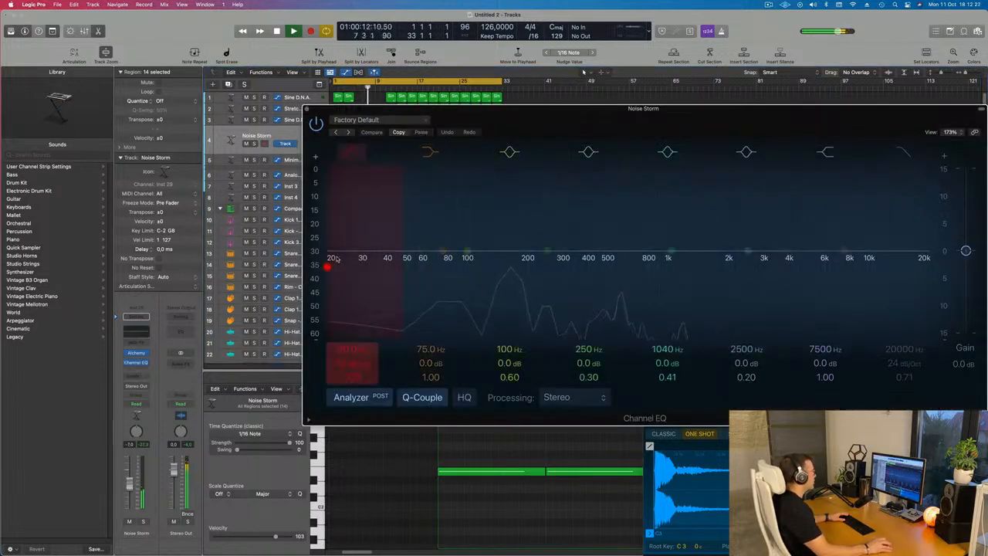
drag(348, 262, 577, 230)
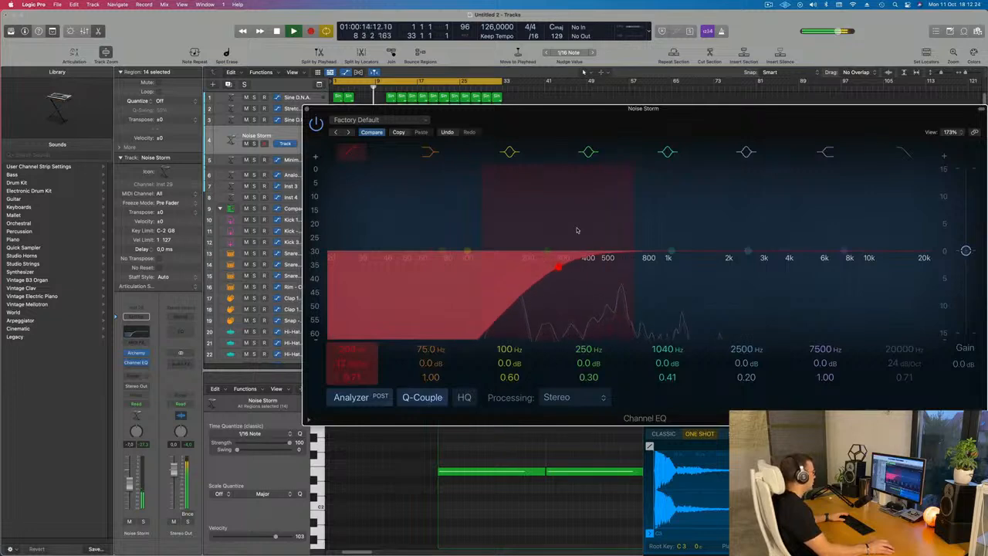
drag(583, 267, 585, 266)
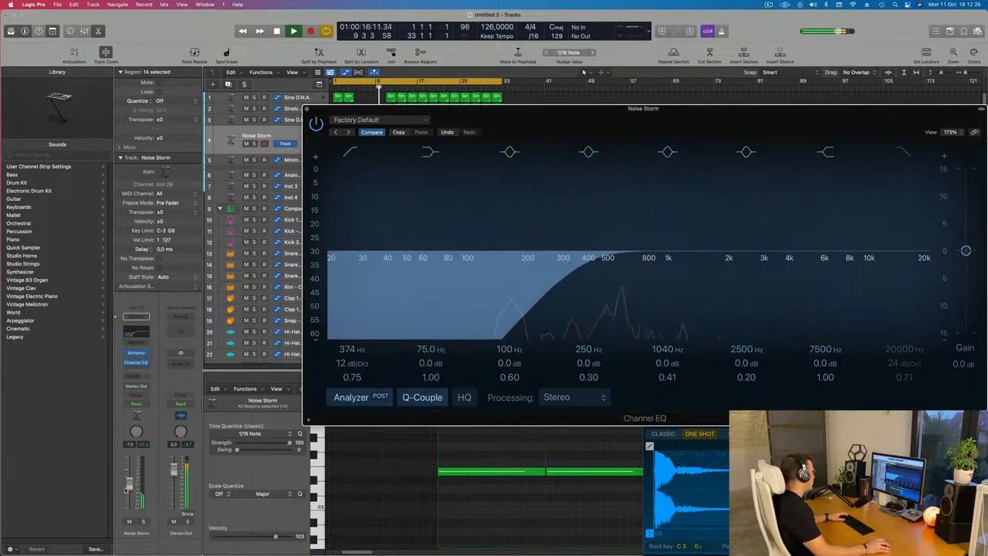
drag(131, 486, 131, 483)
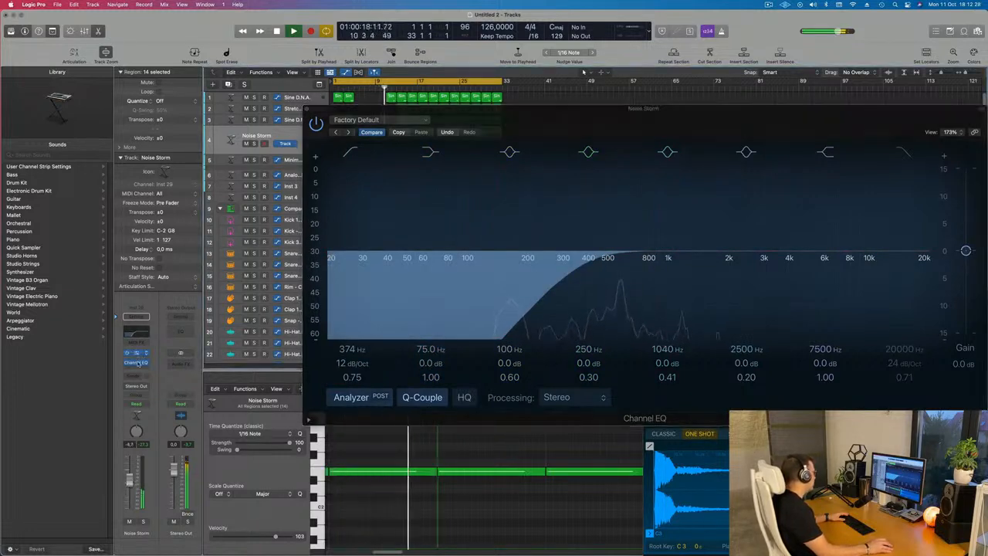
Add sends from the Noise Storm track to Bus 3 Delay and Bus 2 Reverb
click(135, 377)
mouse_move(135, 388)
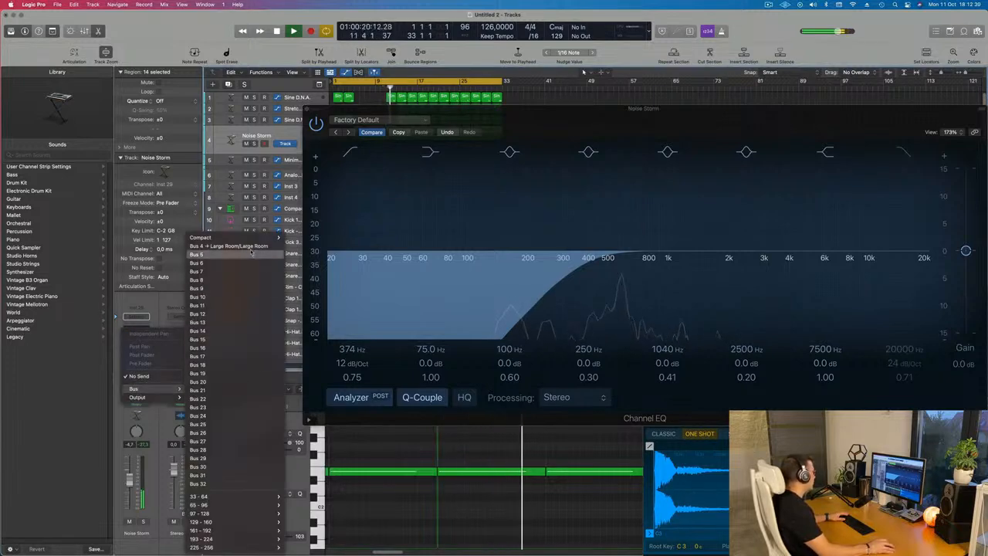
mouse_move(256, 238)
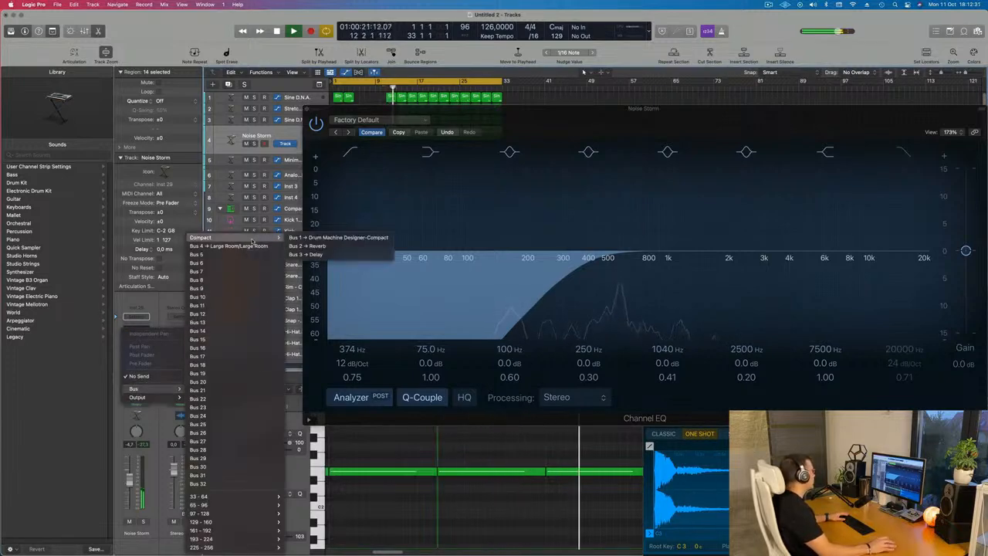
click(312, 253)
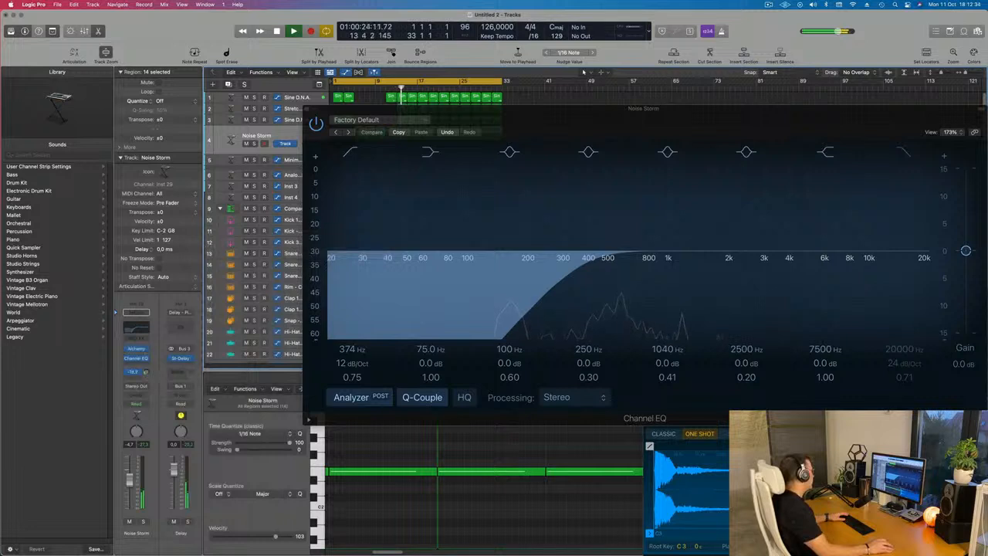
click(135, 378)
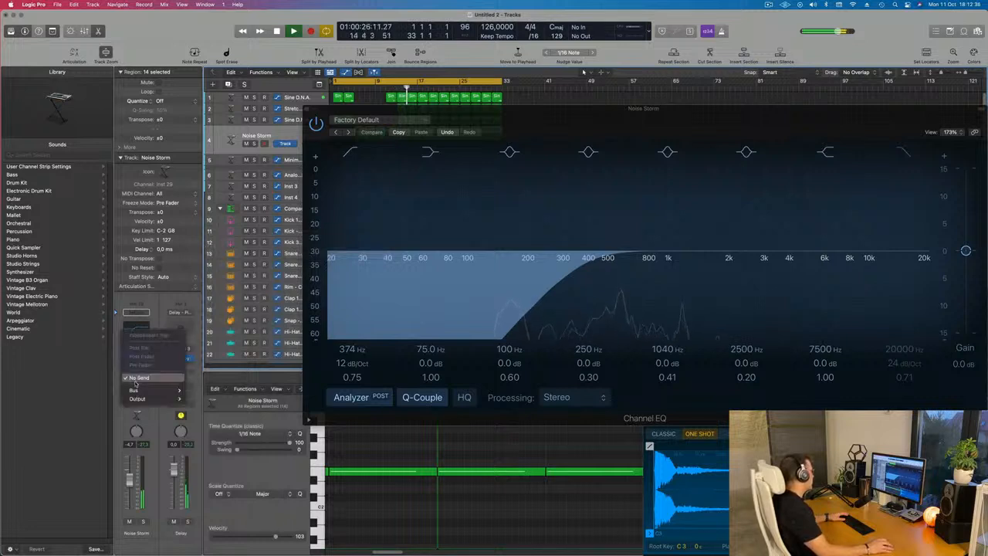
mouse_move(135, 389)
mouse_move(231, 237)
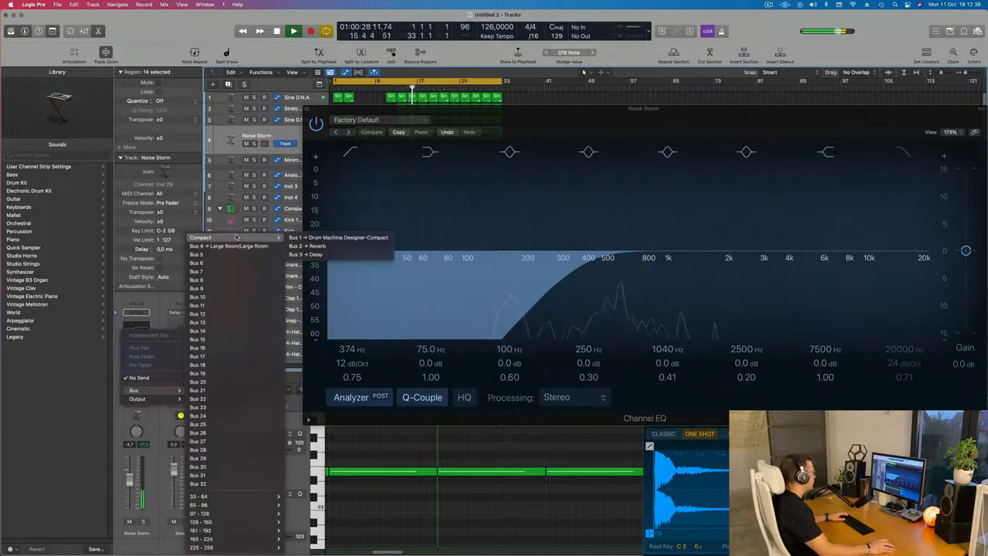
click(323, 246)
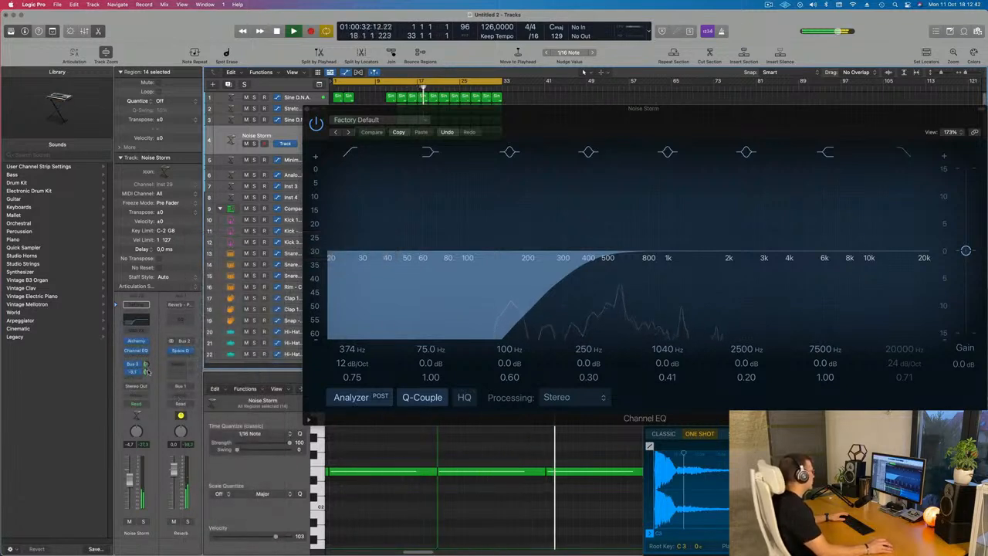
Close the EQ and play the arrangement from the beginning
click(307, 110)
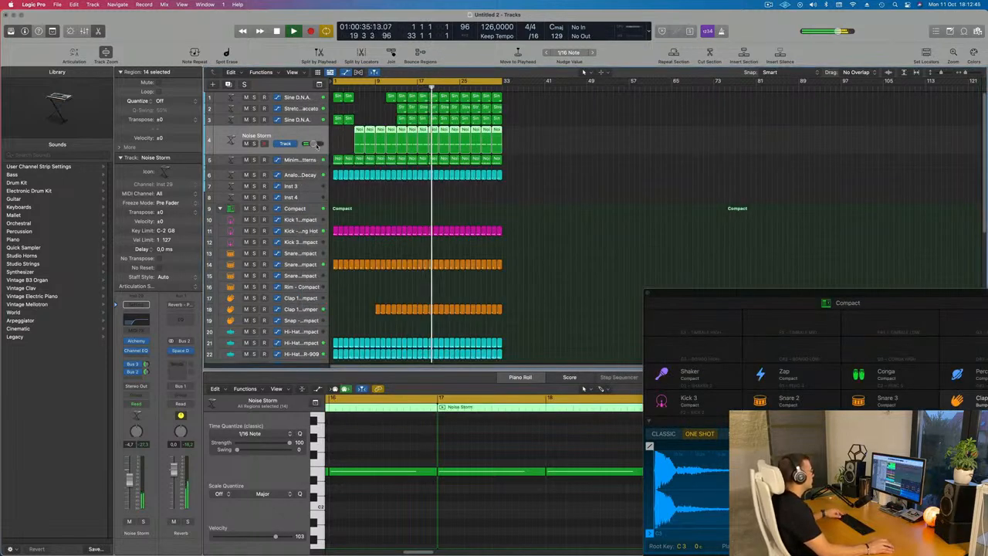
click(407, 198)
key(Return)
key(space)
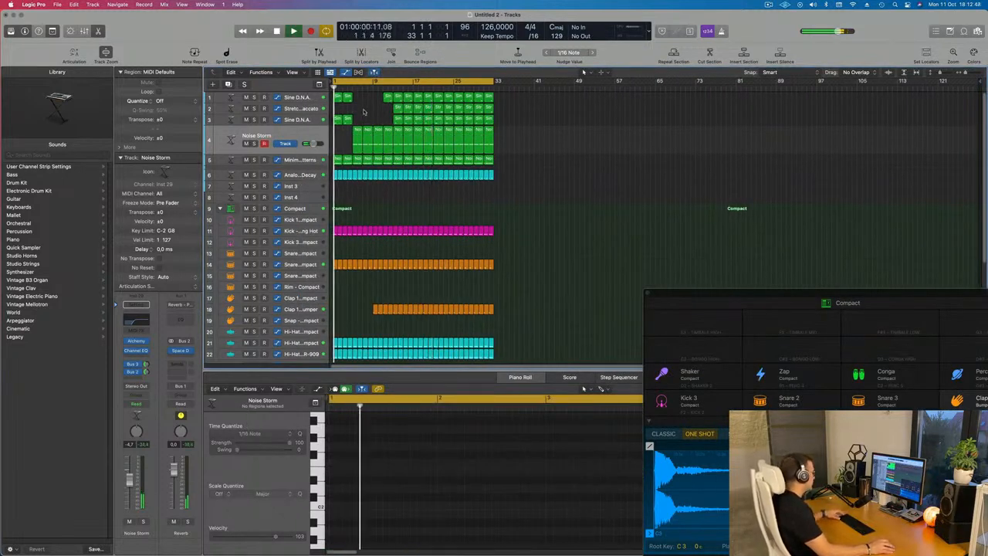
Save the project as 260 in the LEMT 250-500 folder
key(super+s)
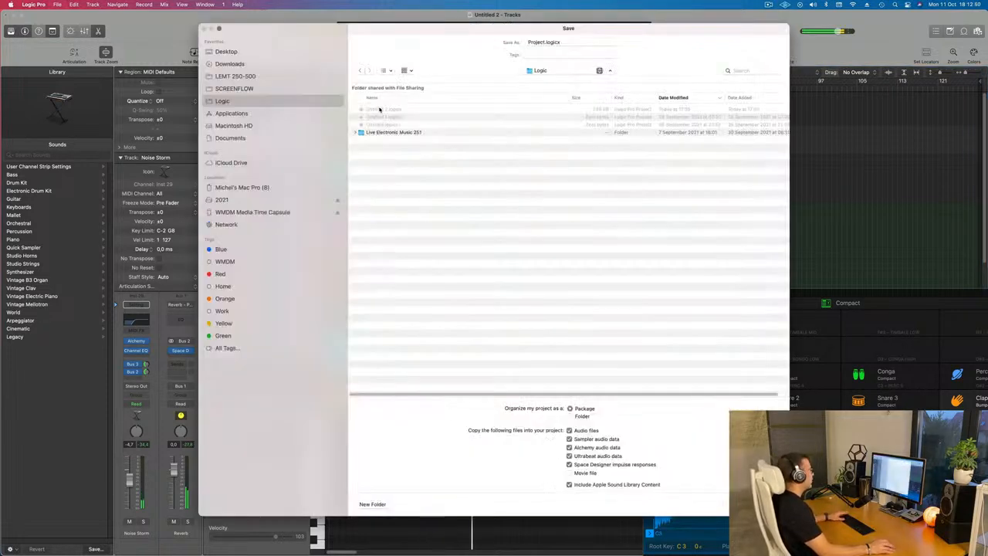
click(240, 76)
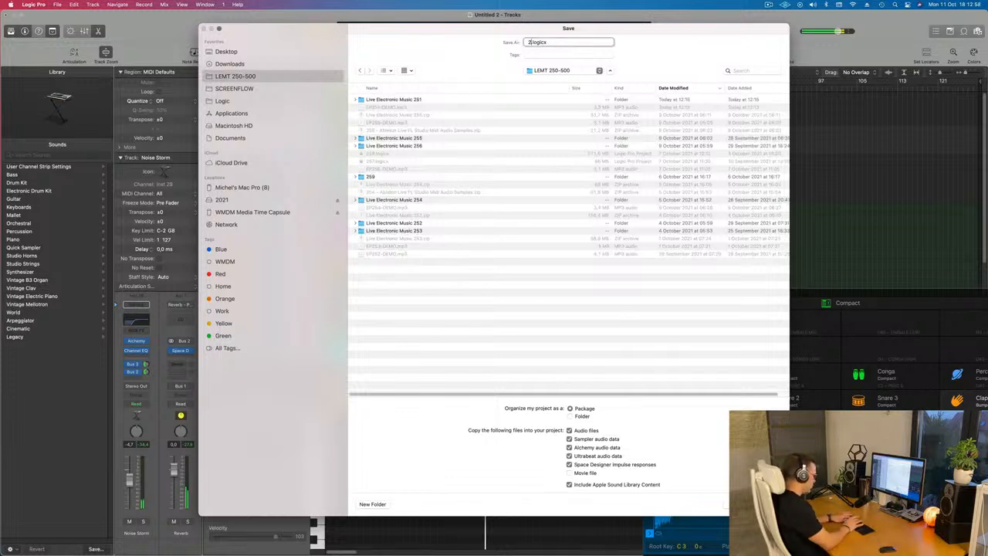
key(Return)
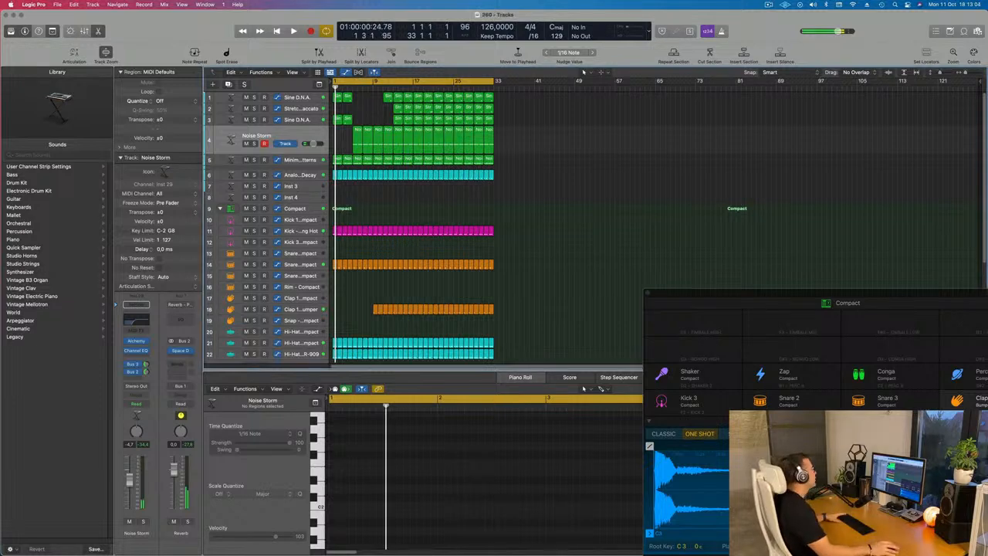
Play the project back and zoom in on the arrangement
key(space)
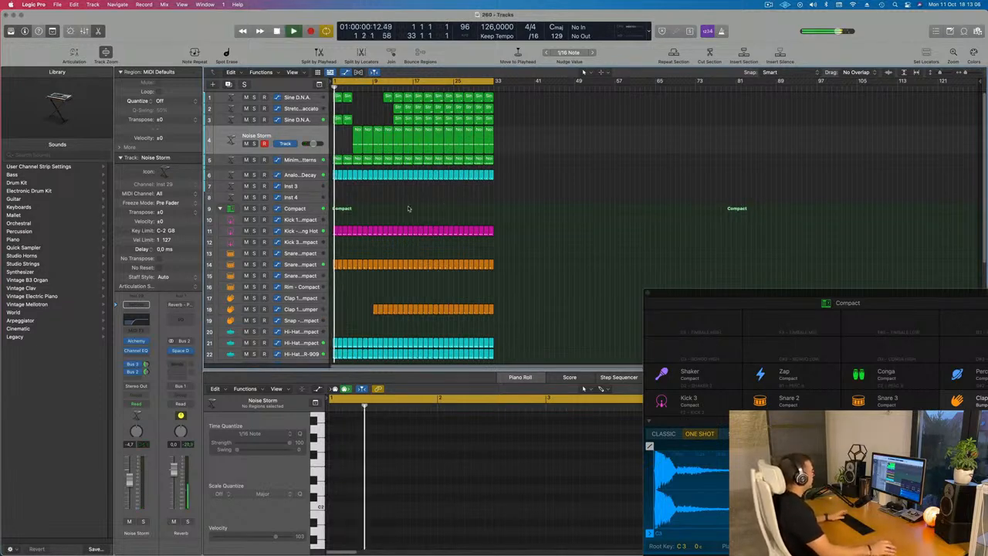
key(space)
key(space)
scroll(411, 207, up, 2)
scroll(411, 206, up, 2)
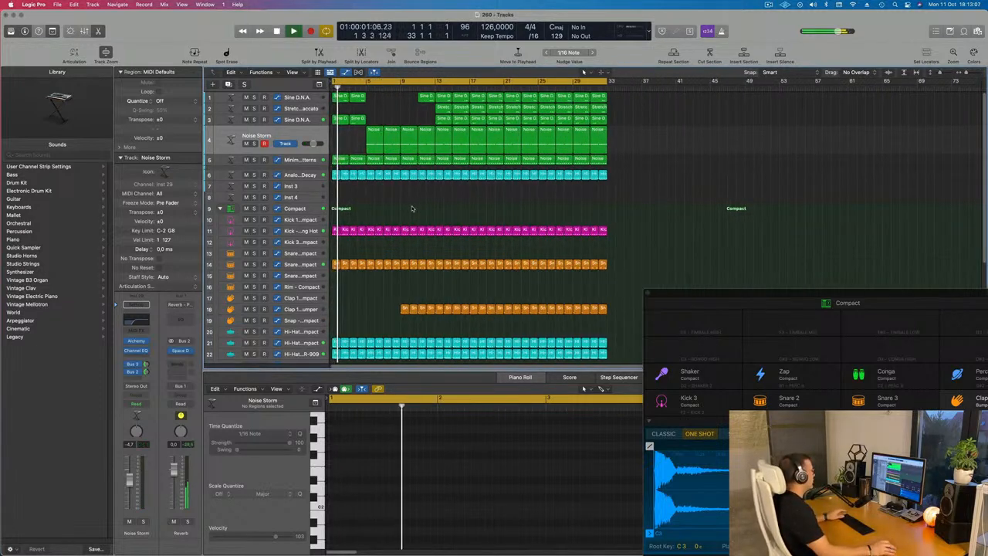
Delete the first four regions on the Clap 1 - Bumper track
click(295, 135)
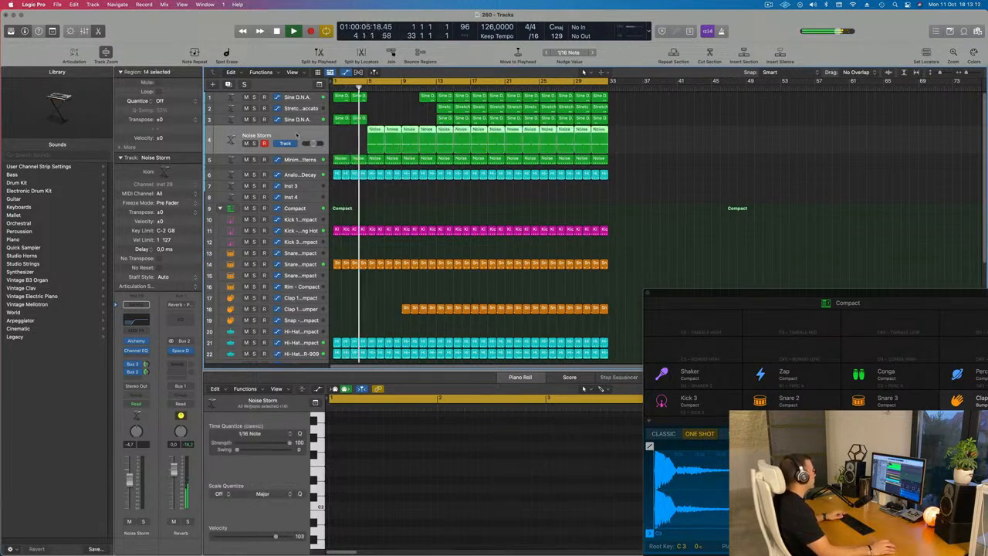
scroll(308, 136, up, 1)
scroll(307, 136, down, 3)
scroll(364, 202, down, 3)
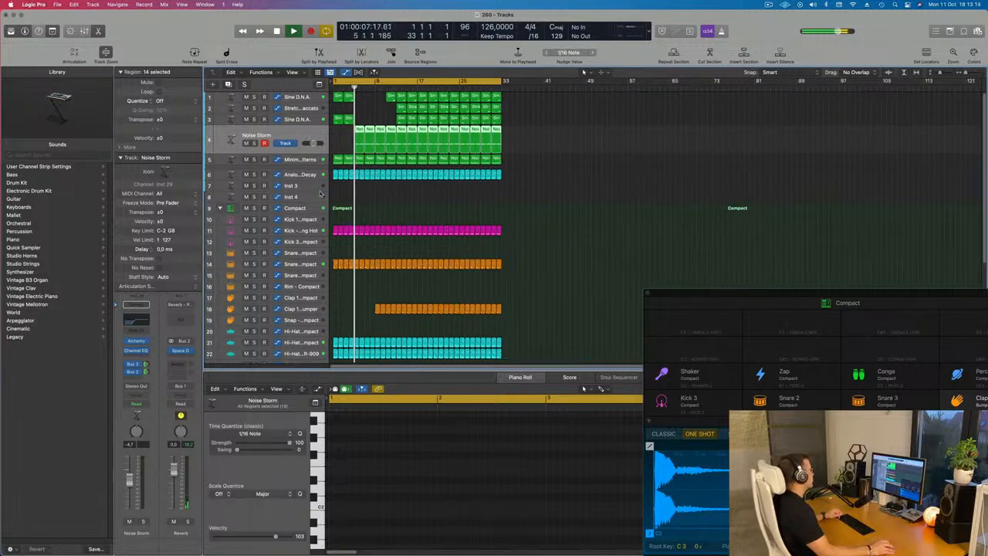
scroll(363, 203, up, 3)
scroll(363, 202, up, 5)
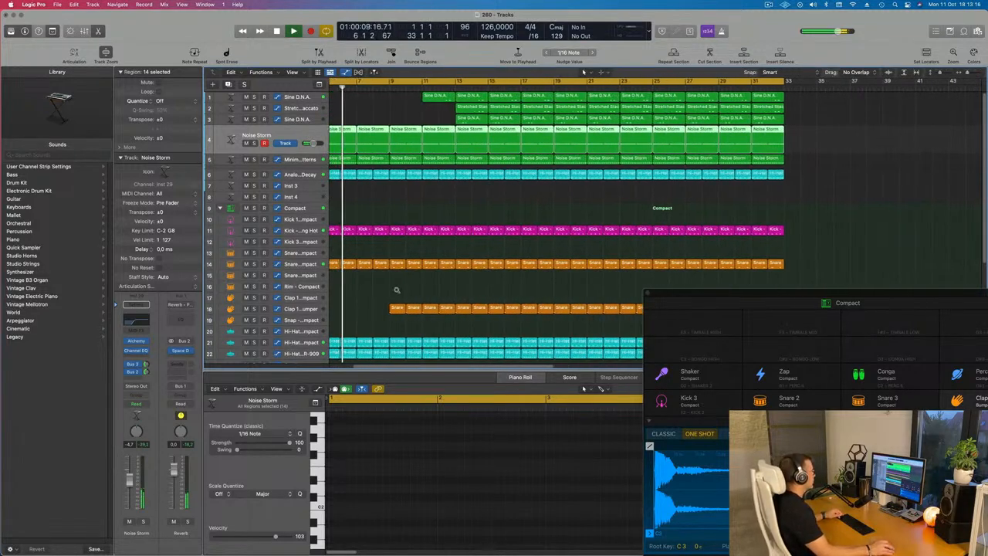
scroll(391, 299, down, 1)
drag(392, 300, 445, 314)
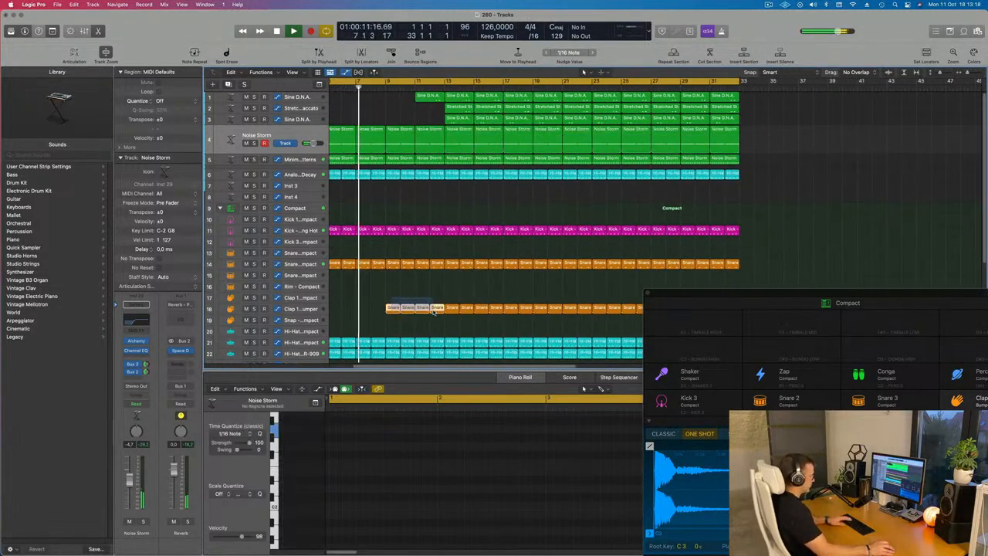
key(Delete)
Delete the first Stretched Staccato region on track 2
scroll(463, 115, down, 2)
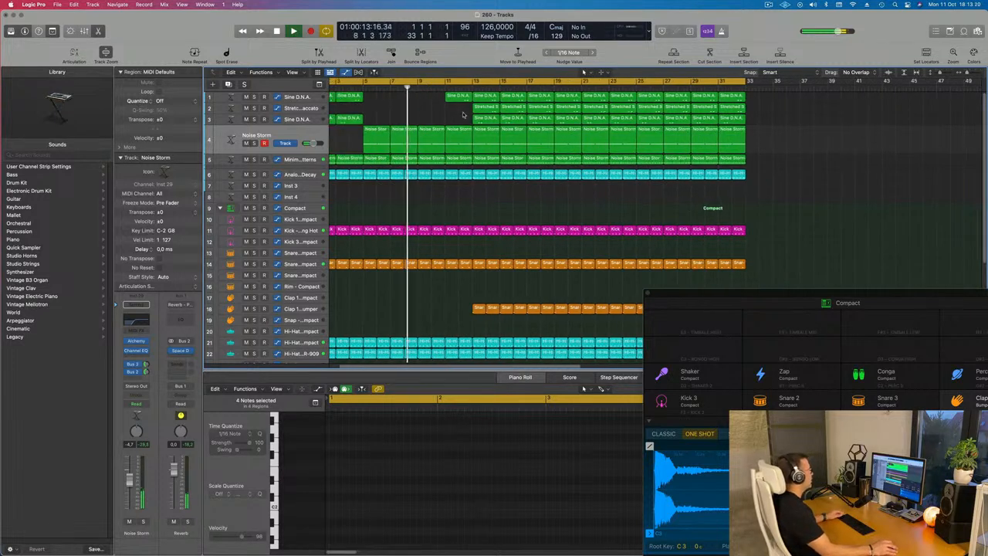
click(456, 99)
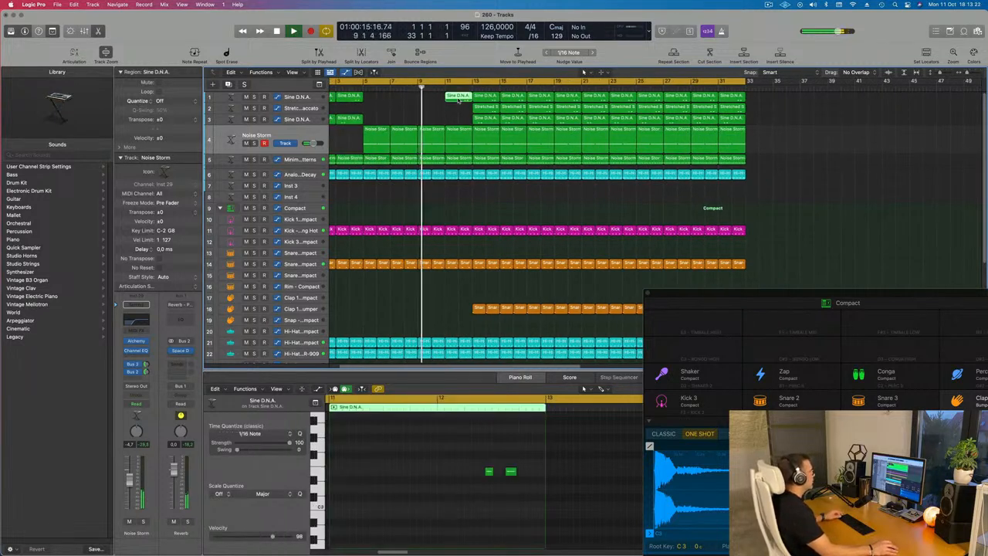
click(482, 109)
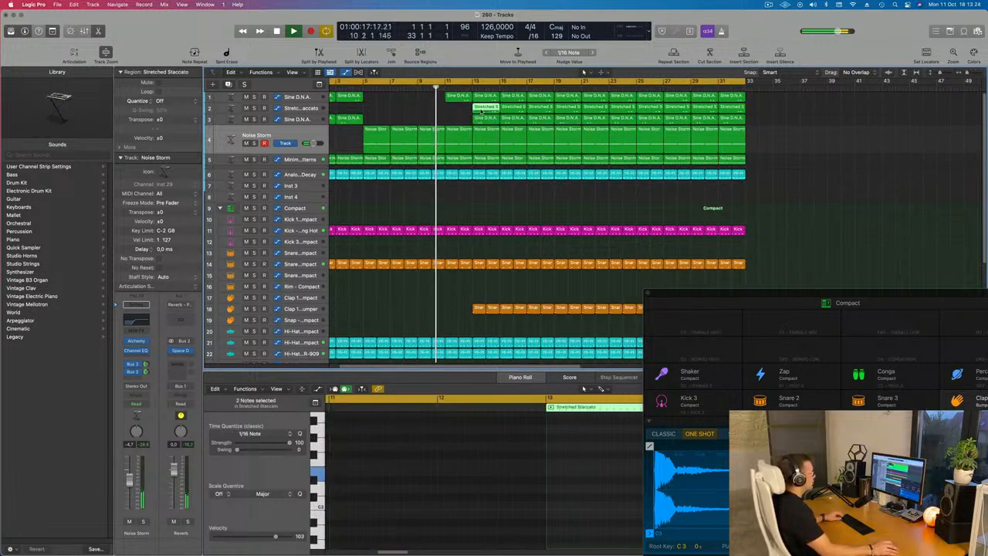
key(Delete)
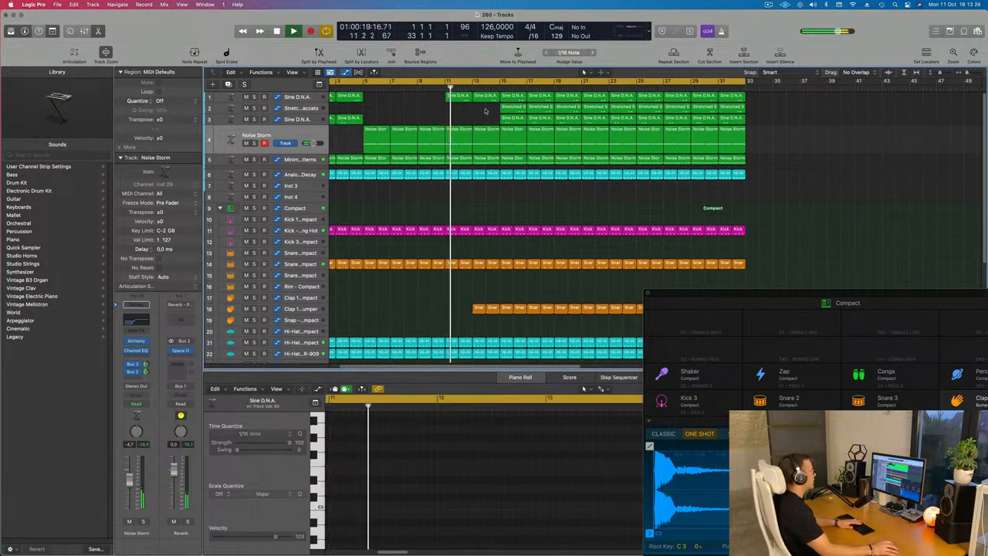
Play back the arrangement and review the lower drum tracks
scroll(468, 117, down, 2)
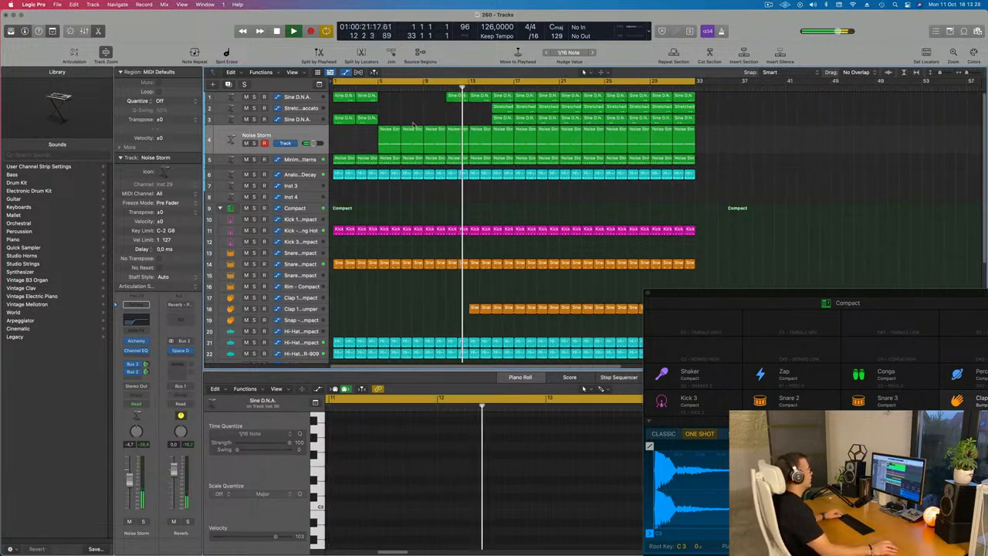
scroll(439, 122, down, 2)
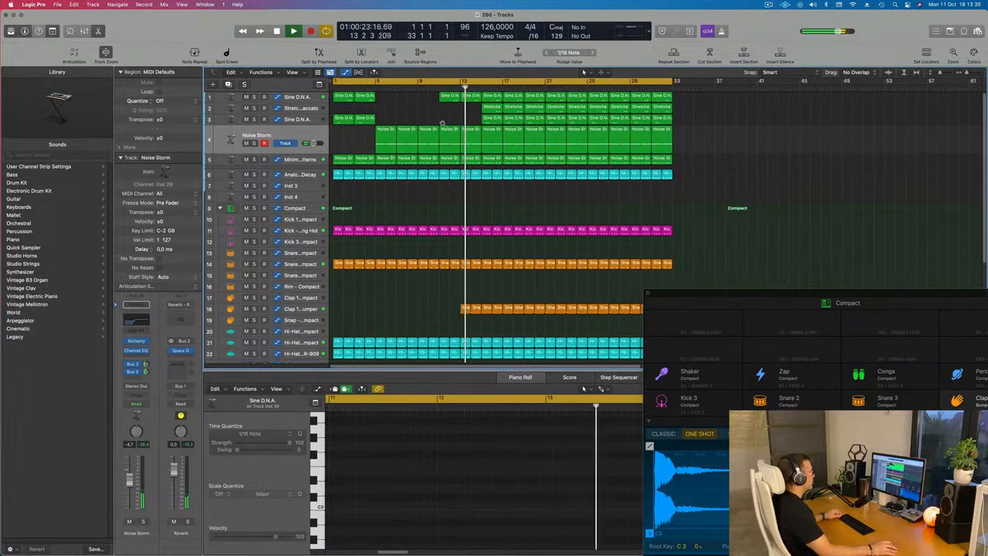
click(409, 307)
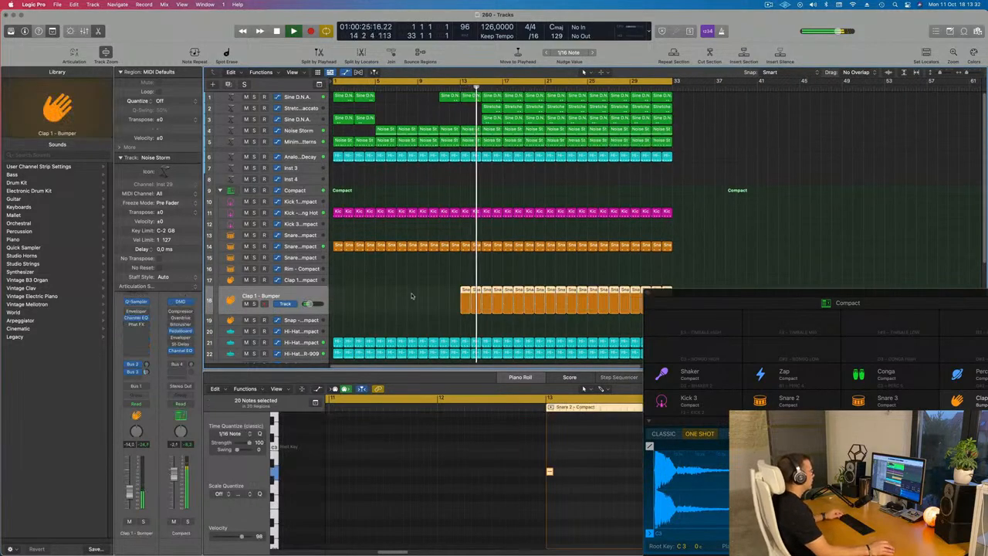
scroll(432, 270, down, 5)
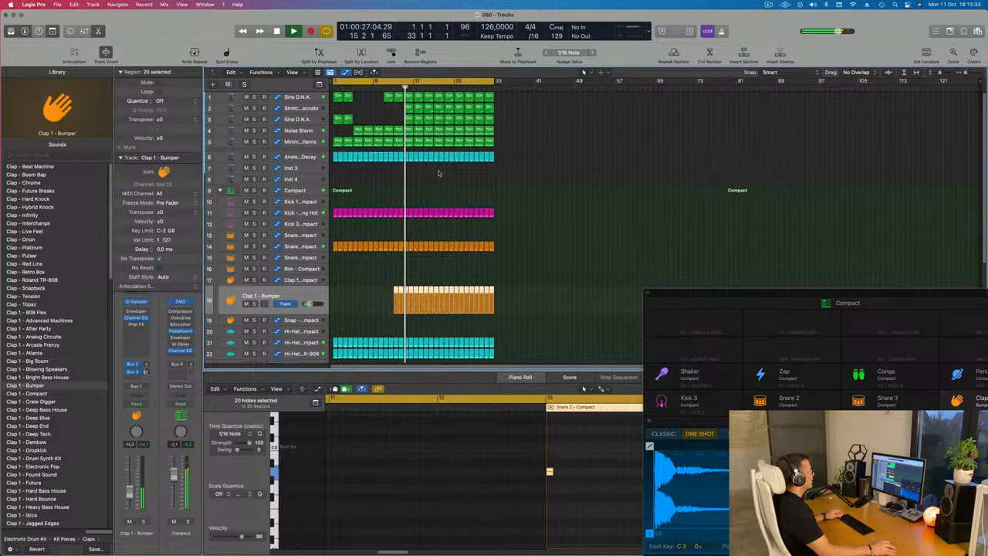
scroll(456, 173, up, 6)
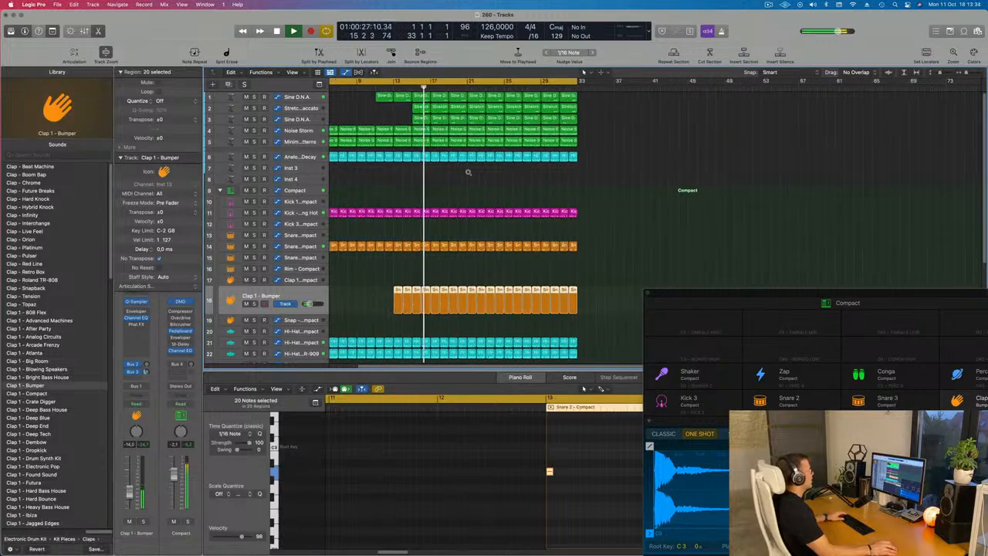
key(space)
scroll(452, 180, down, 2)
key(space)
scroll(409, 183, down, 5)
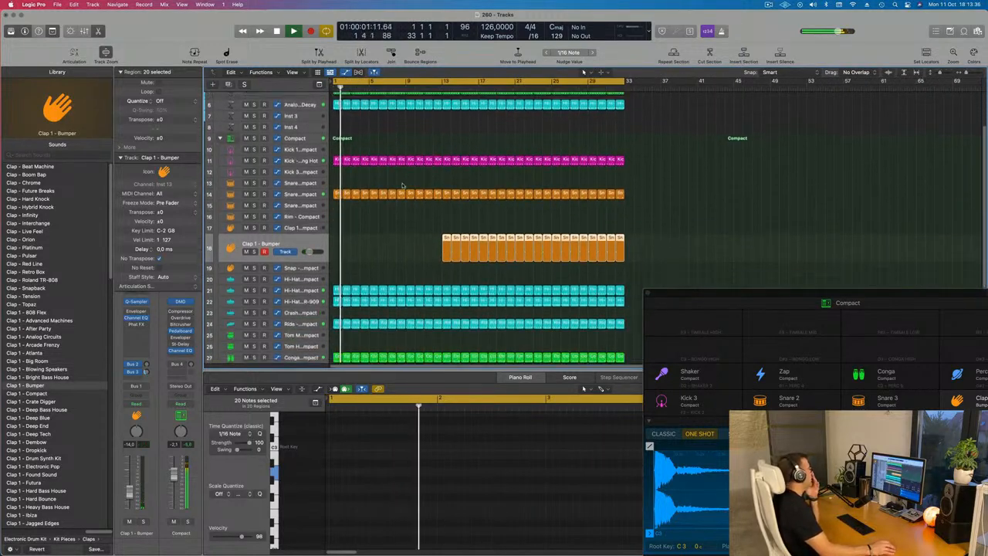
scroll(401, 185, down, 2)
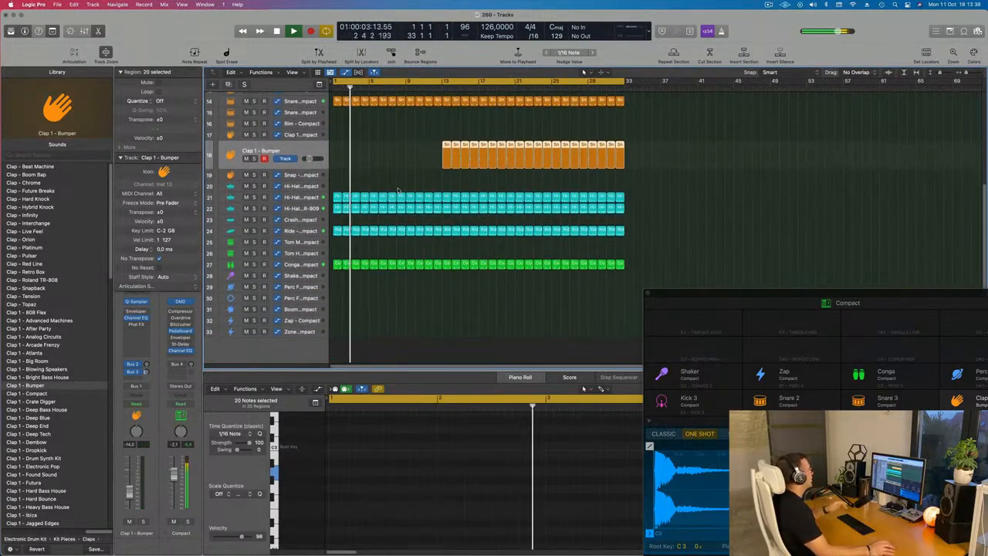
key(Return)
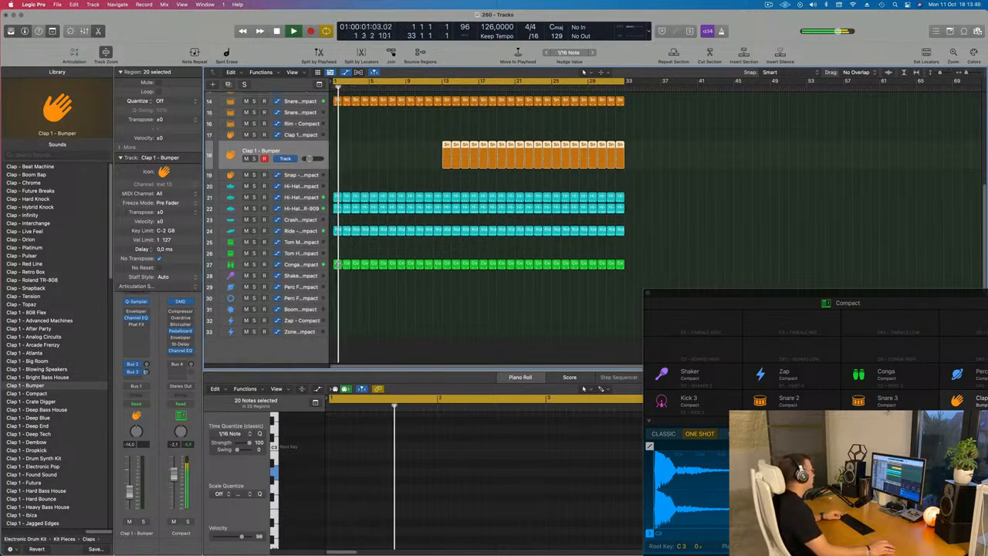
Move the first Conga region onto the Zap - Compact track at bar 1
click(335, 265)
drag(336, 265, 337, 320)
drag(334, 359, 334, 359)
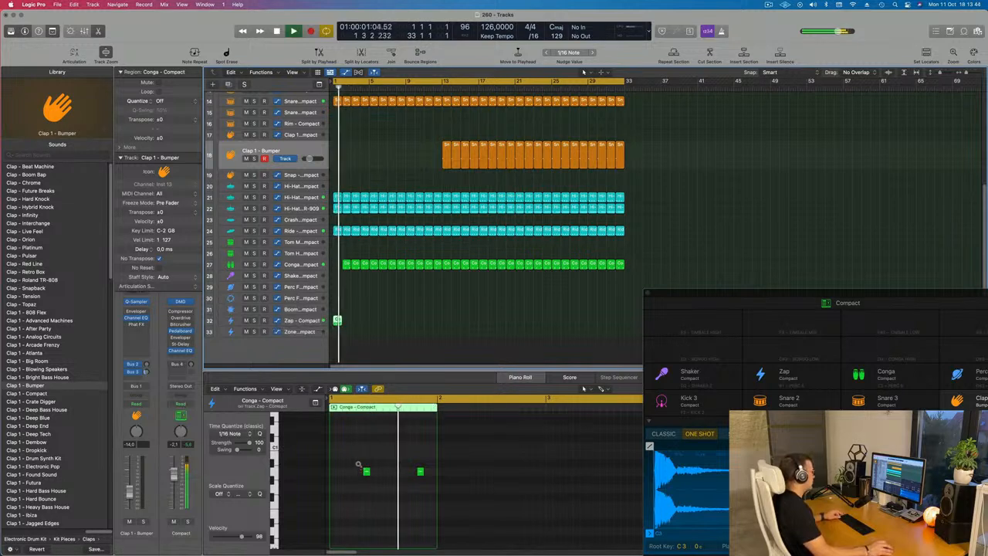
Raise the pitch of the second and third notes in the Zap track's Conga region
key(space)
mouse_move(352, 460)
mouse_down()
mouse_move(419, 486)
mouse_move(347, 476)
mouse_up()
key(z)
scroll(385, 482, left, 3)
key(space)
key(super+Left)
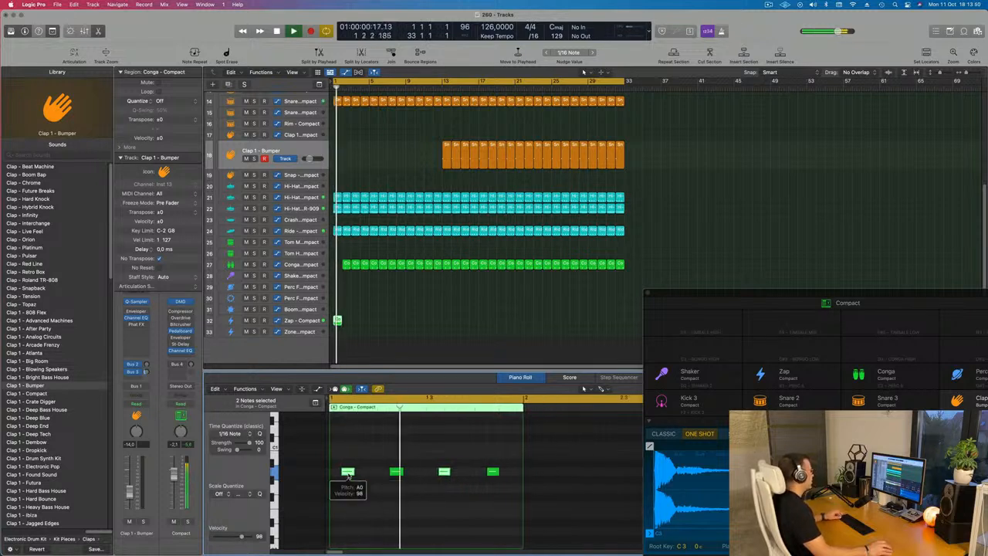
drag(344, 458, 506, 489)
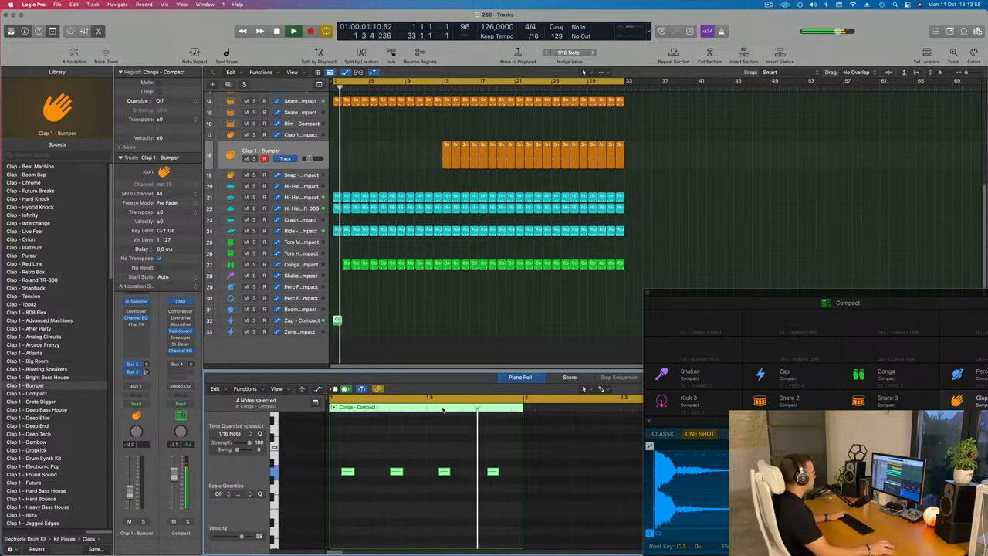
click(337, 320)
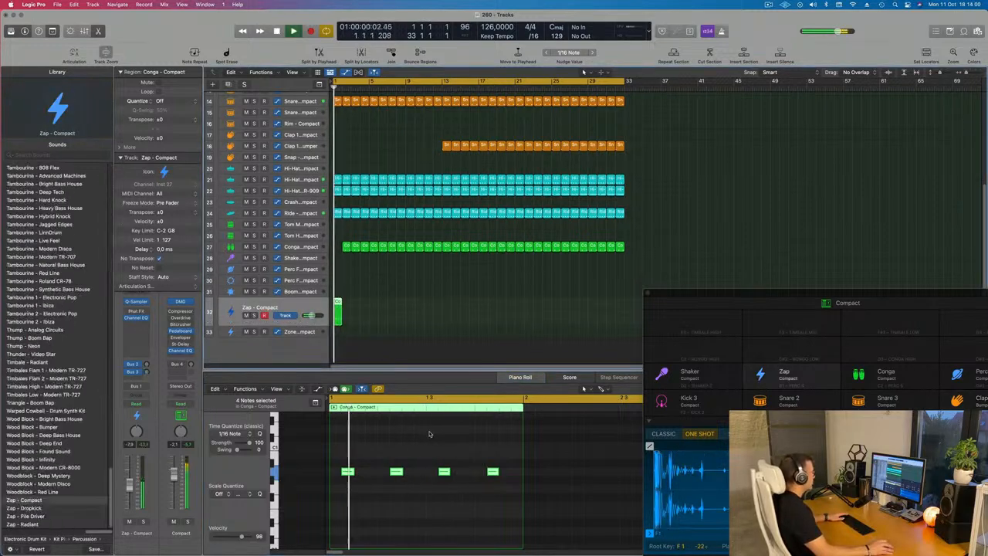
key(space)
click(398, 471)
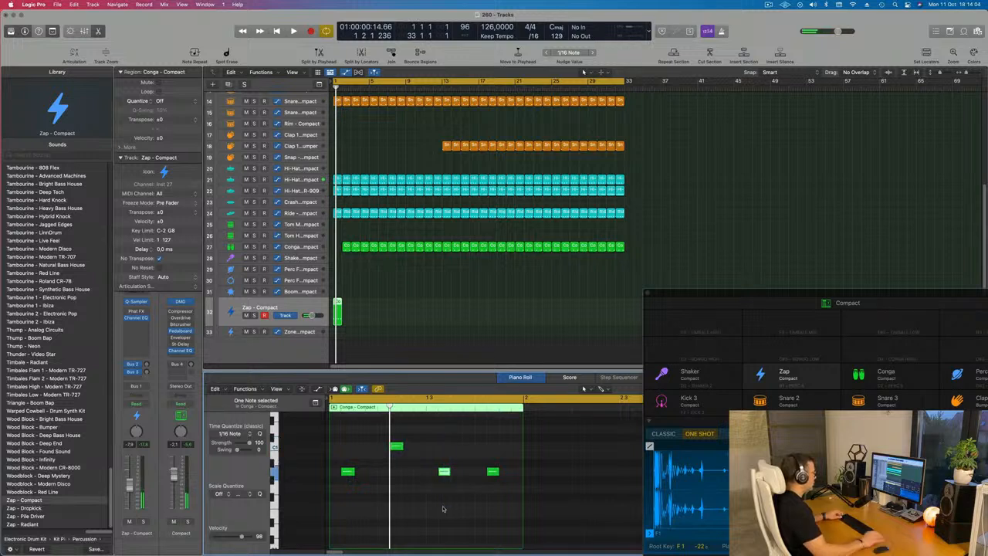
key(space)
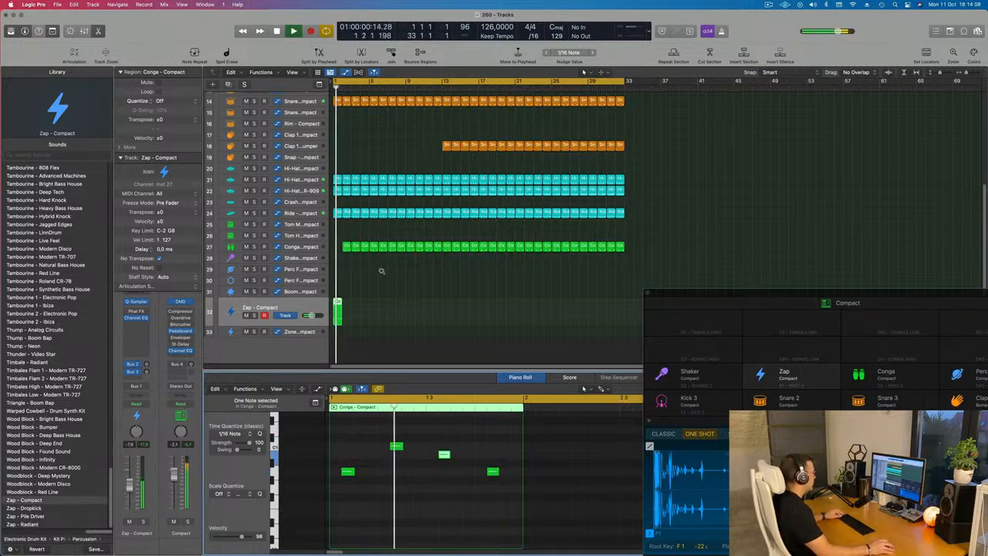
Delete the Zap track's Conga region and undo the deletion
click(336, 312)
key(BackSpace)
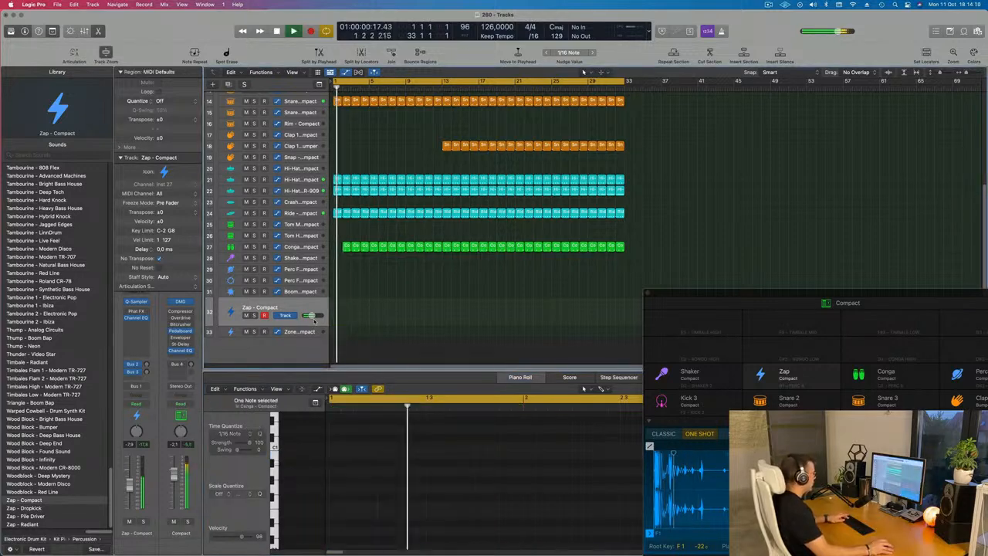
key(super+z)
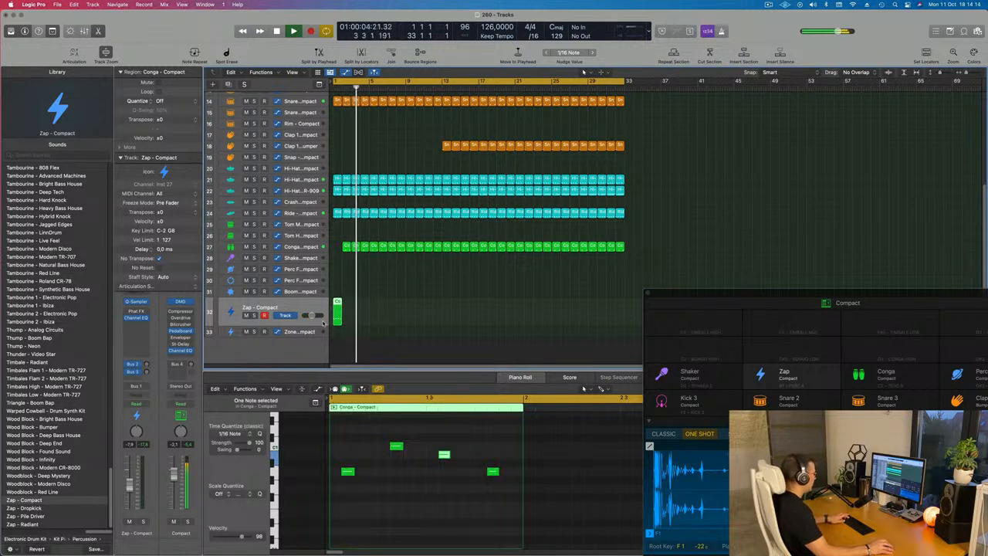
Repeat the Zap track's Conga region to fill the arrangement to its end
key(super+r)
key(super+r)
key(super+r)
key(super+r)
key(super+r)
key(super+r)
key(super+r)
key(super+r)
key(super+r)
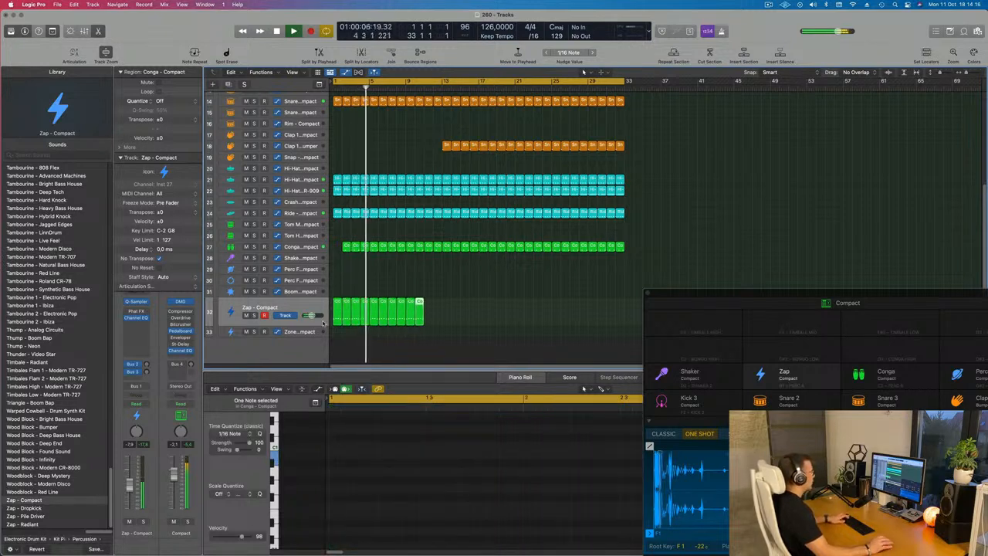
key(super+r)
key(super+r)
key(super+r)
key(super+r)
key(super+r)
key(super+r)
key(super+r)
key(super+r)
key(super+r)
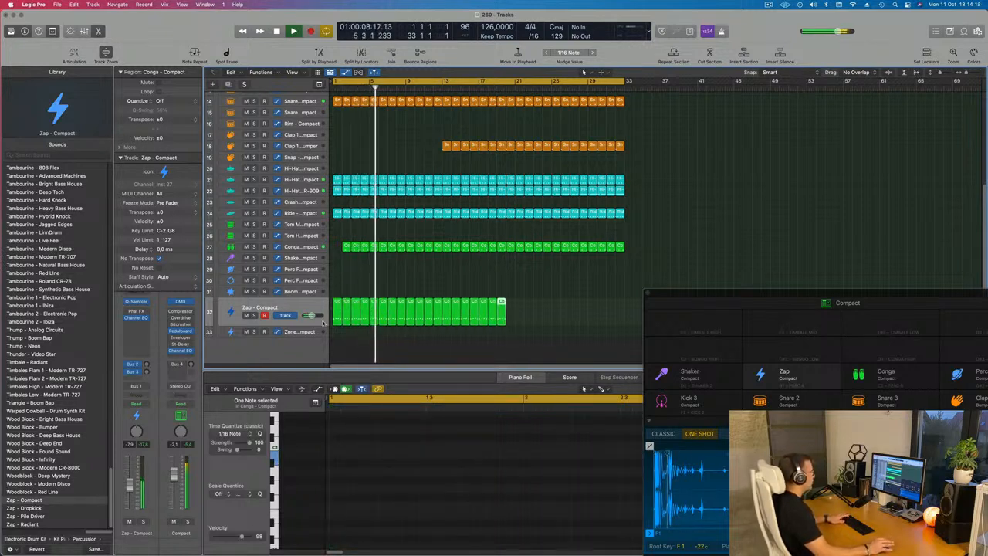
key(super+r)
key(super+r)
key(super+r)
key(super+r)
key(super+r)
key(super+r)
key(super+r)
key(super+r)
key(super+r)
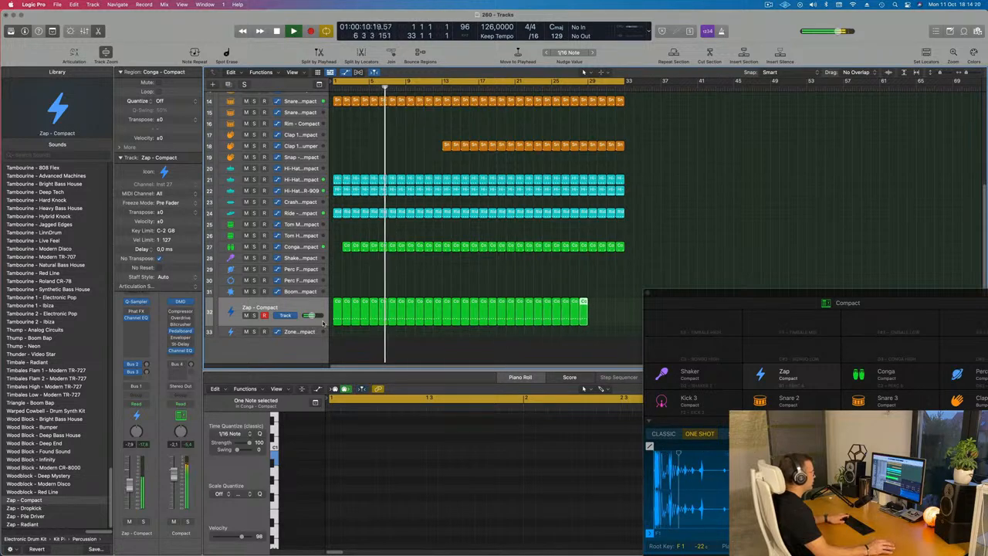
key(super+r)
key(super+r)
key(super+r)
key(super+r)
key(Return)
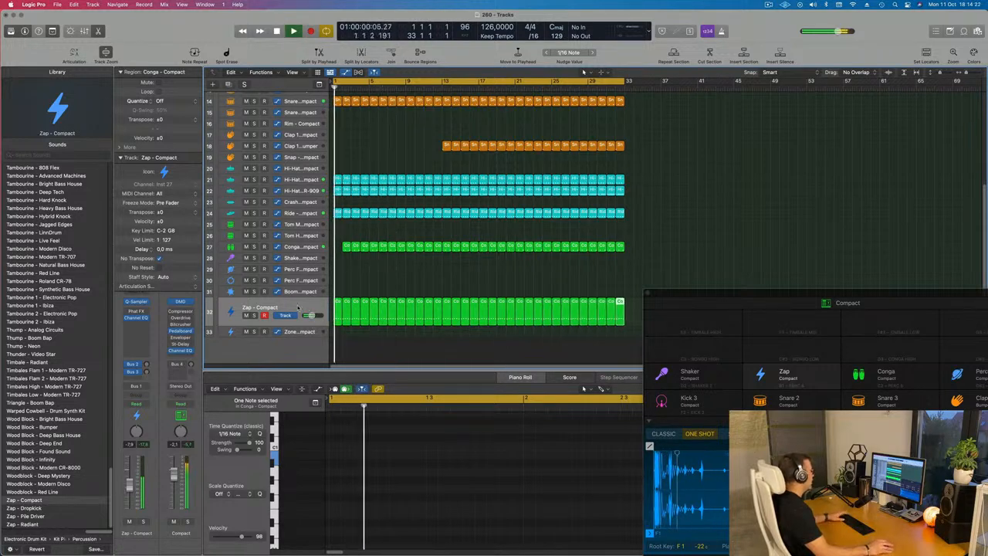
Select all Zap regions and adjust the Zap track's Bus 3 send level
click(311, 317)
key(Return)
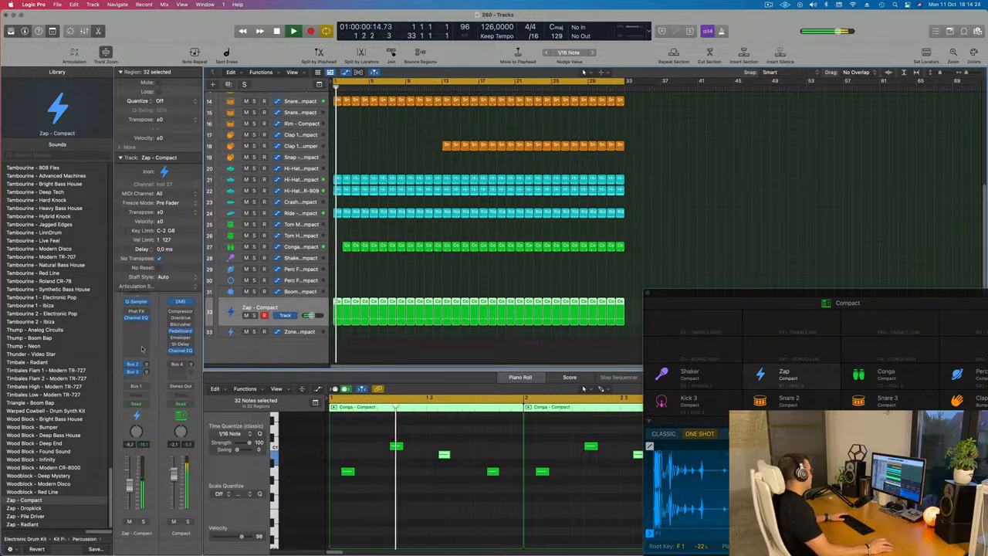
click(120, 159)
key(Return)
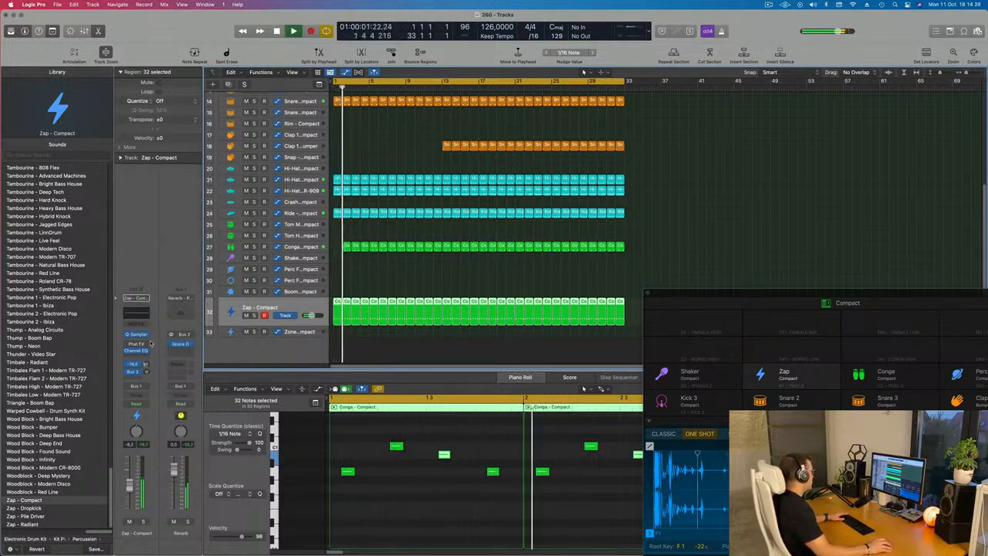
drag(147, 371, 149, 376)
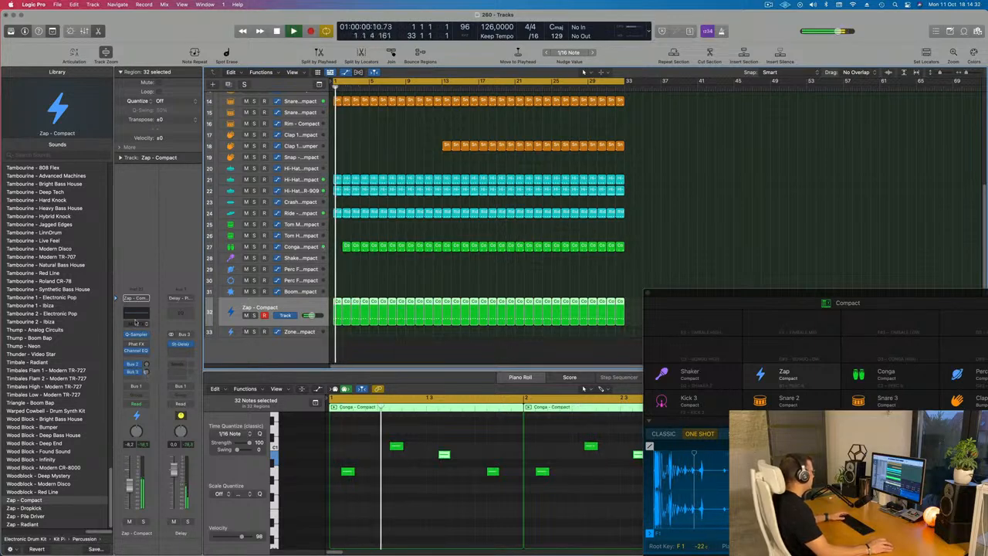
Enable the low-cut filter in the Zap track's Channel EQ and set it to about 494 Hz
click(136, 349)
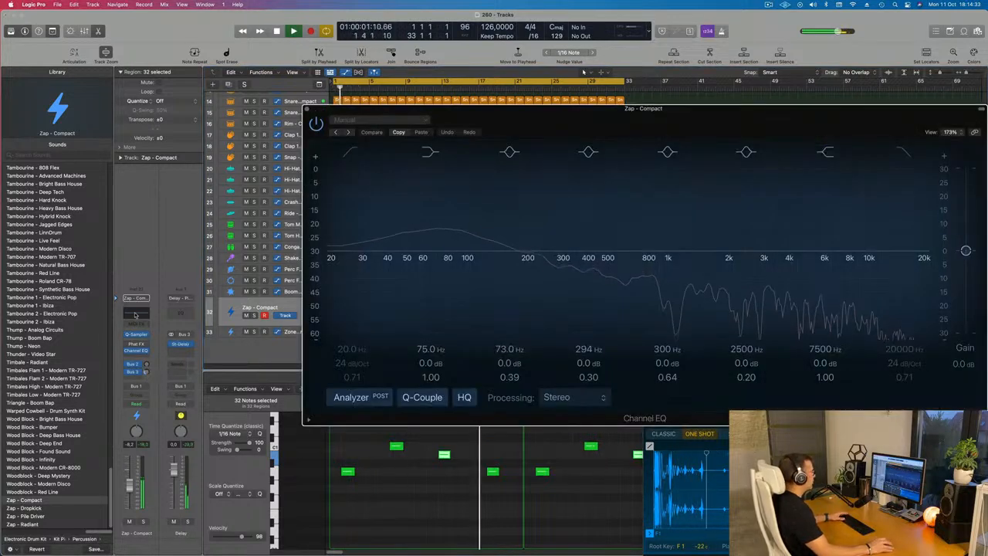
click(352, 151)
drag(372, 207, 633, 174)
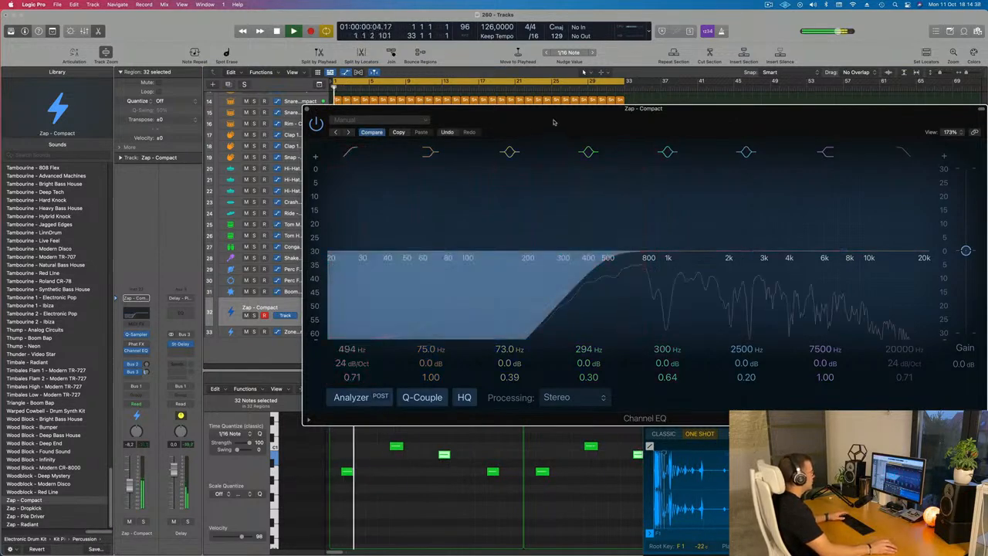
drag(553, 113, 450, 139)
click(205, 136)
key(space)
key(space)
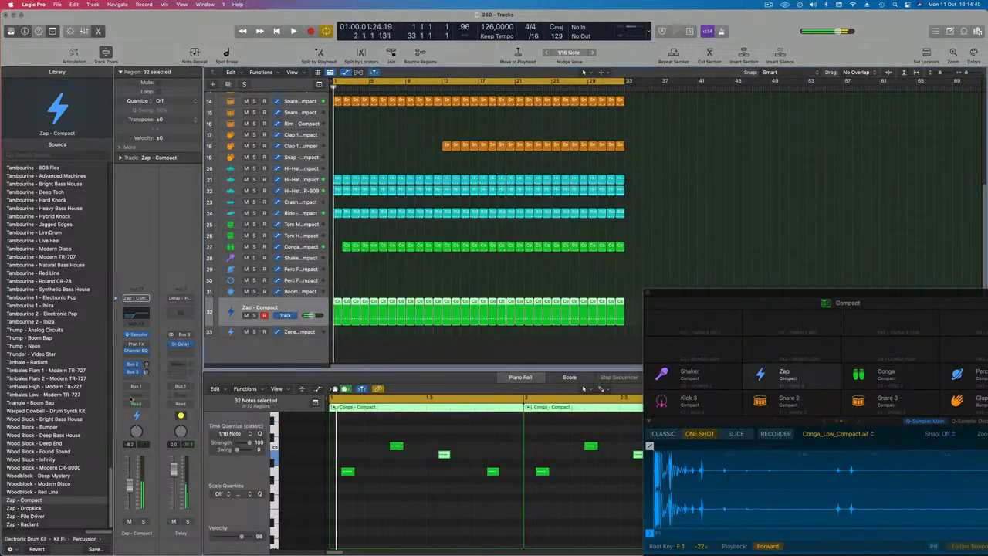
Load the Rhythmic preset Dirt Chop in the Zap track's Phat FX plug-in
click(138, 344)
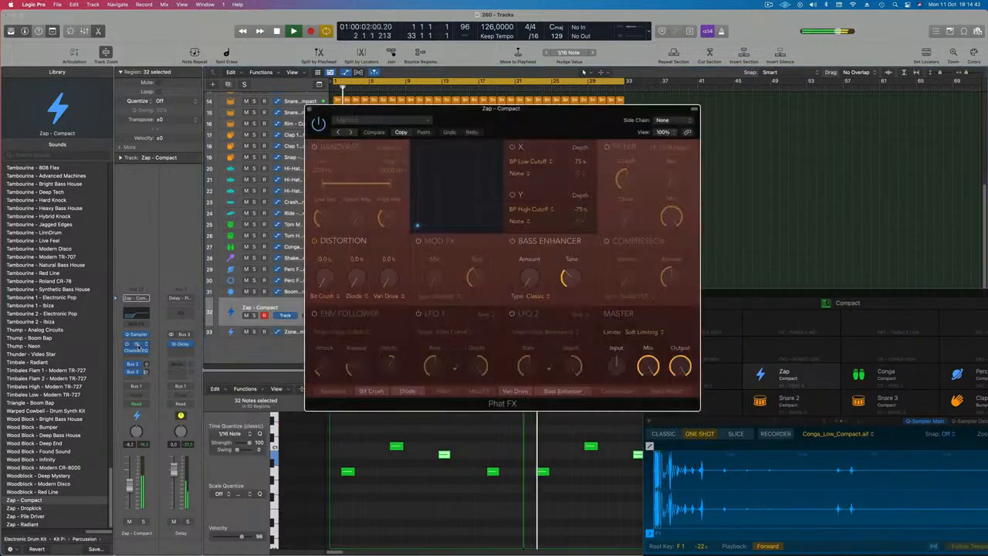
click(382, 120)
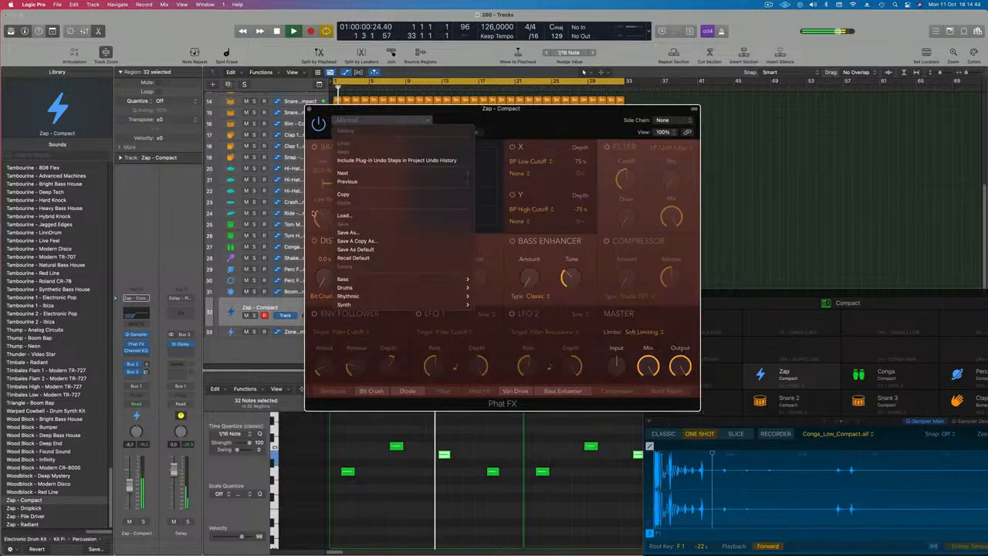
mouse_move(409, 277)
mouse_move(408, 297)
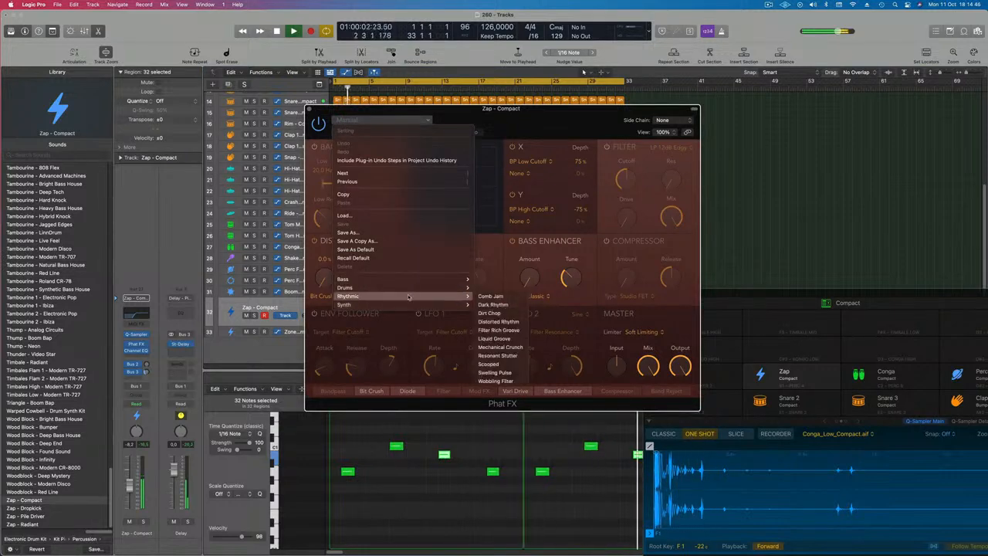
click(496, 312)
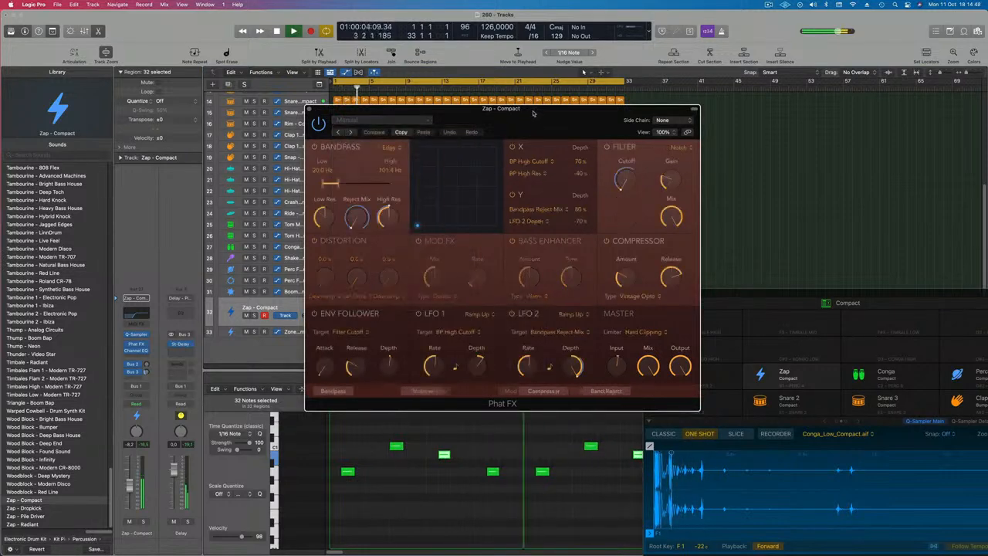
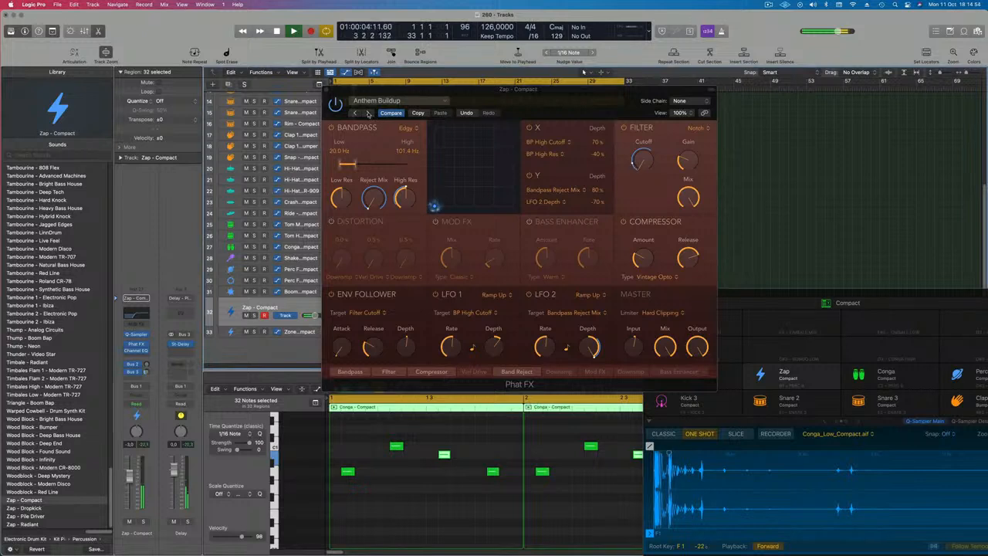
Step through several Phat FX presets on the Zap track to audition them
click(369, 114)
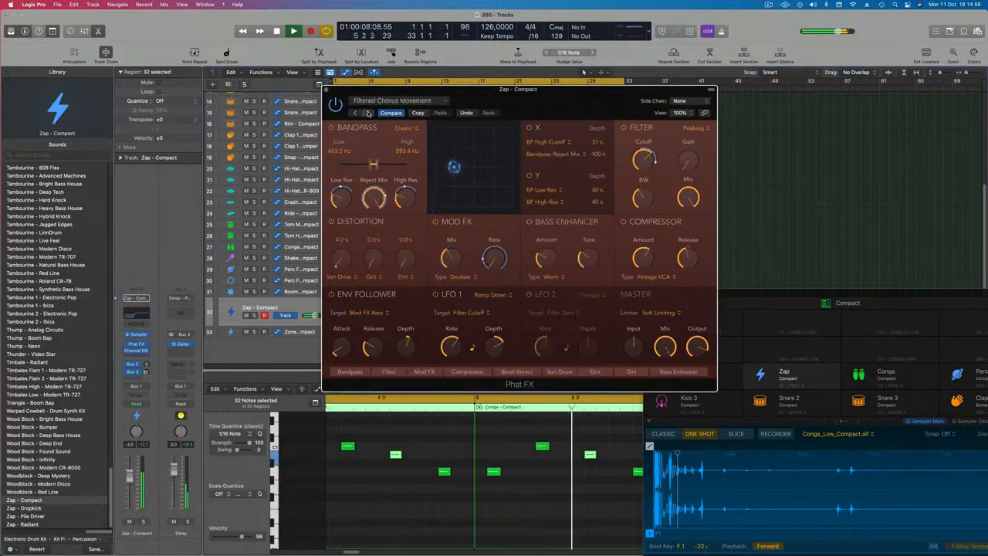
click(369, 114)
click(369, 114)
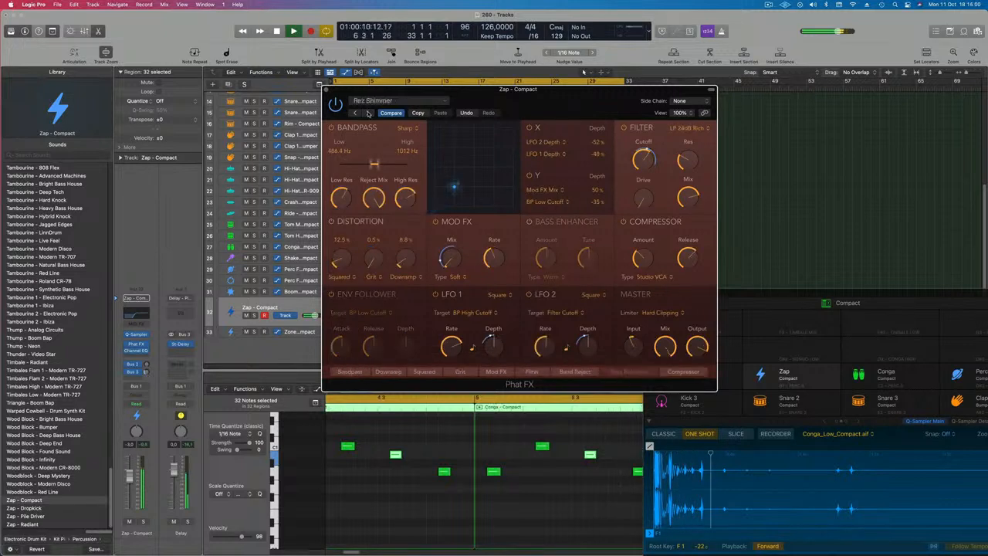
click(369, 114)
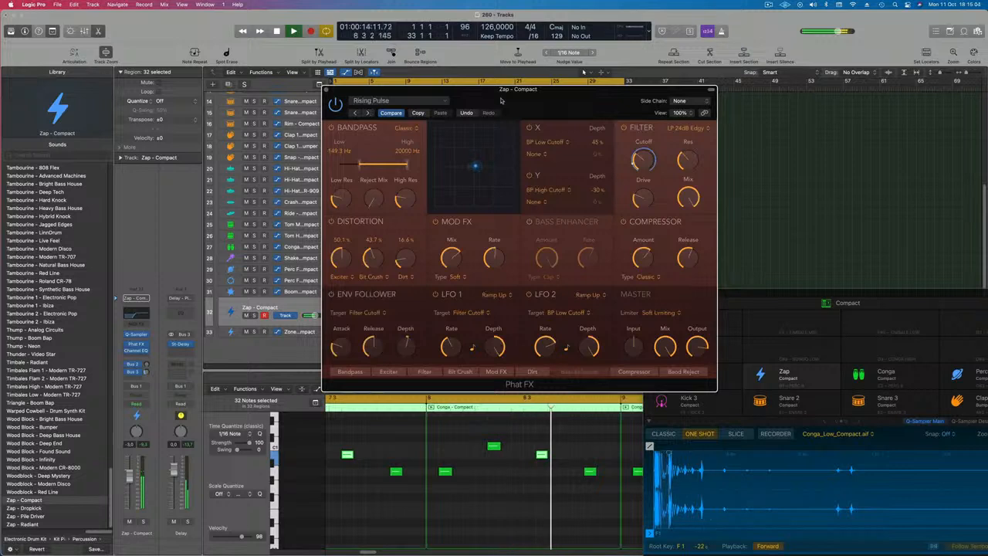
drag(501, 100, 405, 105)
click(271, 118)
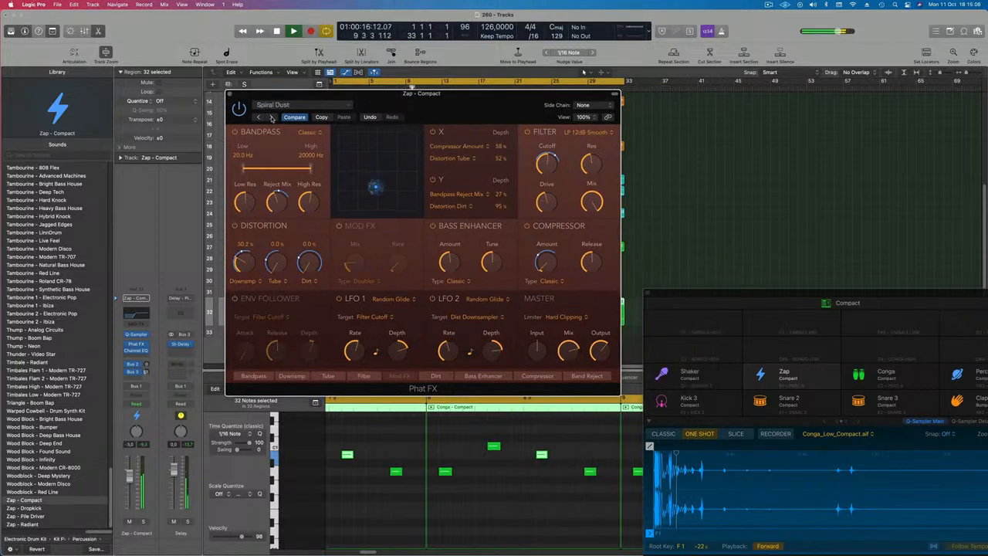
Load the Phat FX preset Lo-Fi Resonant on the Zap track, auditioning it soloed, and close the plug-in
click(142, 522)
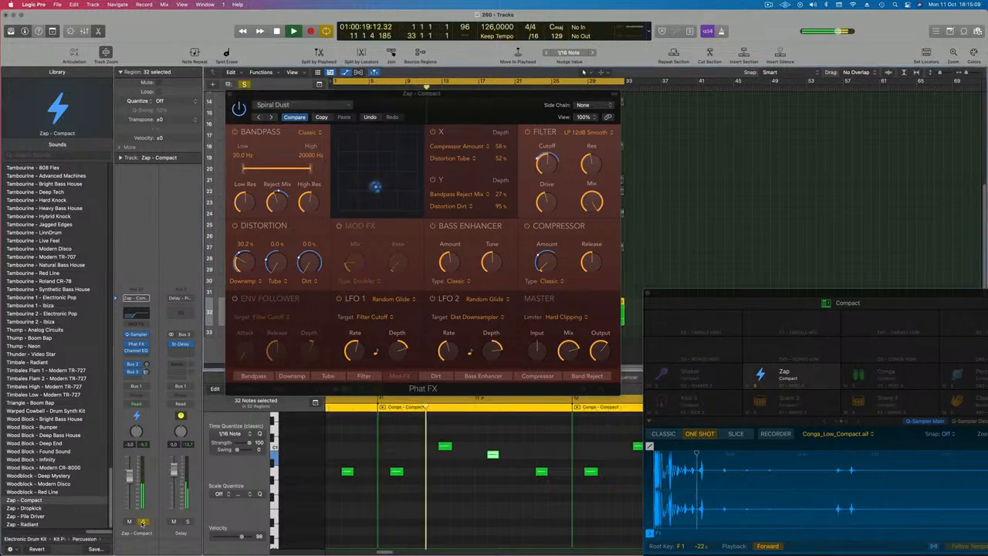
key(s)
click(271, 118)
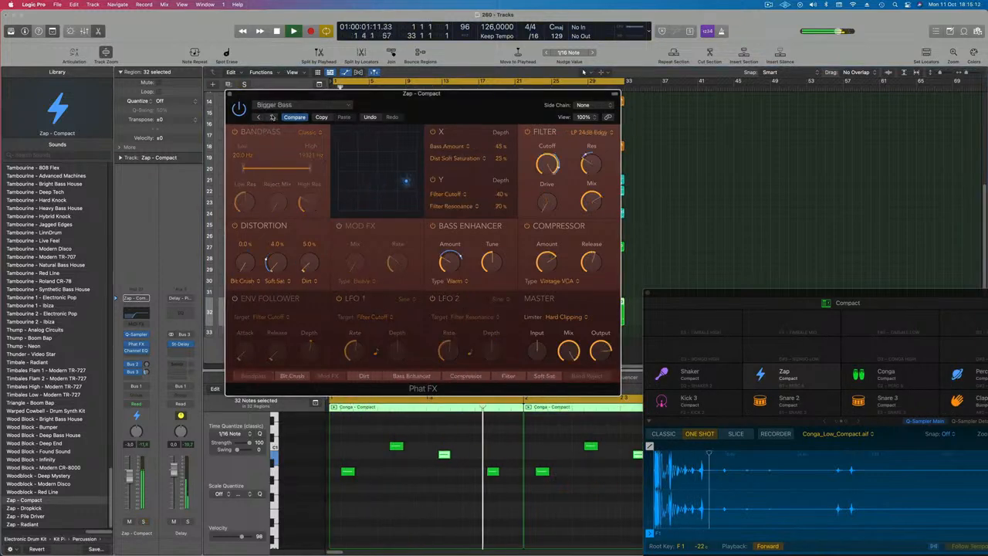
click(272, 117)
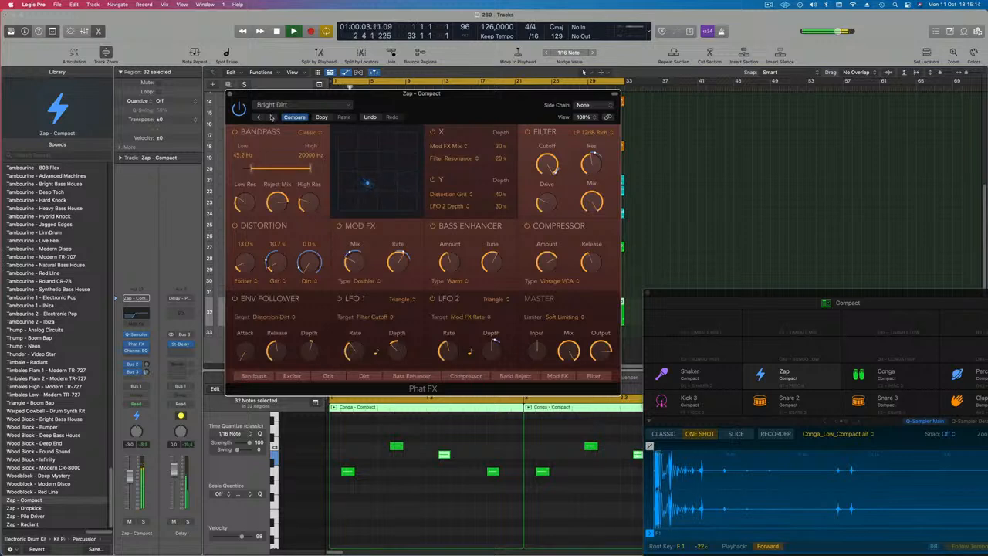
click(271, 117)
click(271, 117)
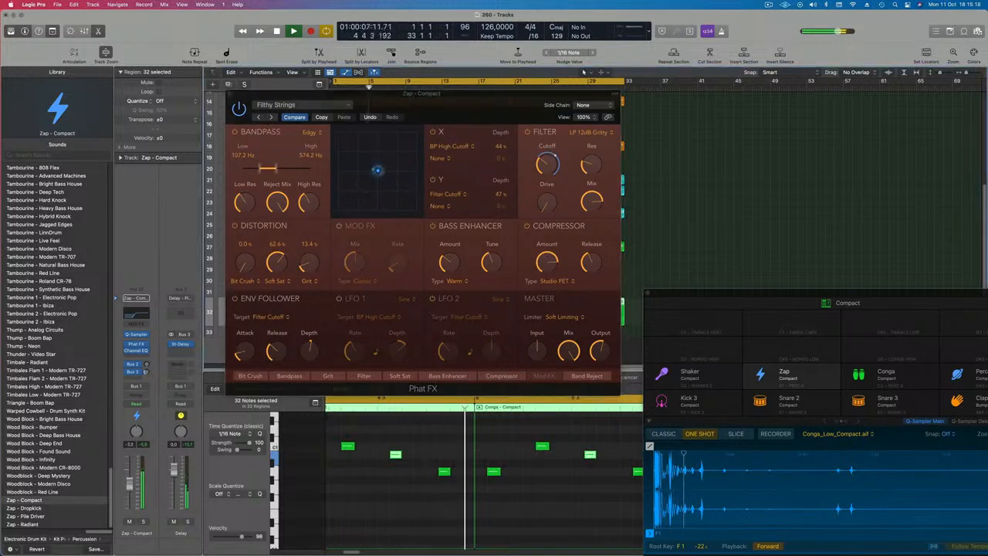
click(270, 117)
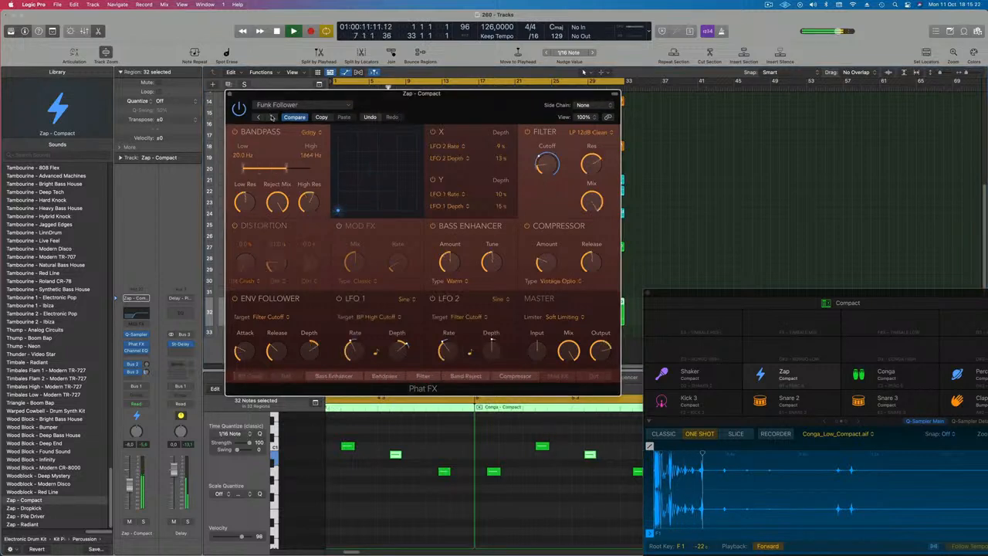
click(271, 116)
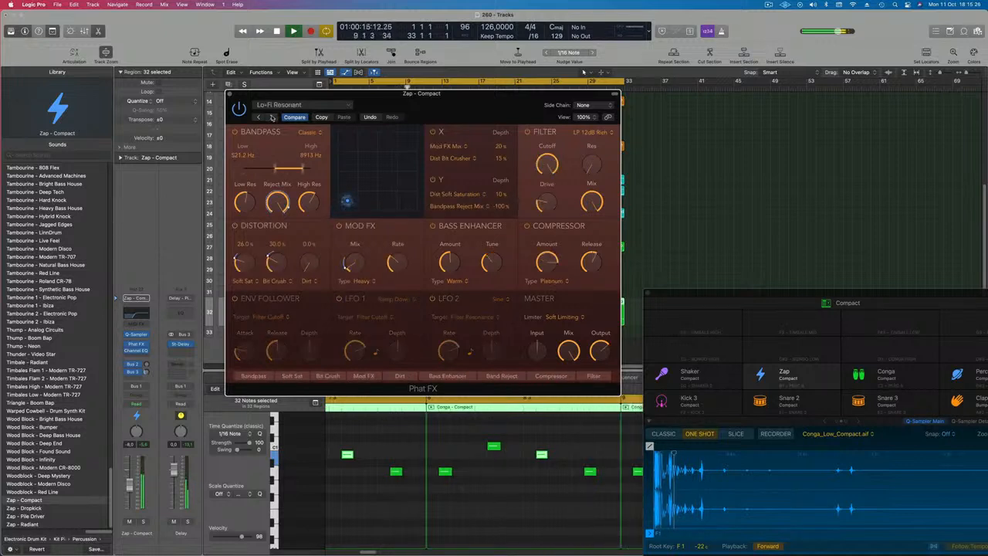
click(142, 523)
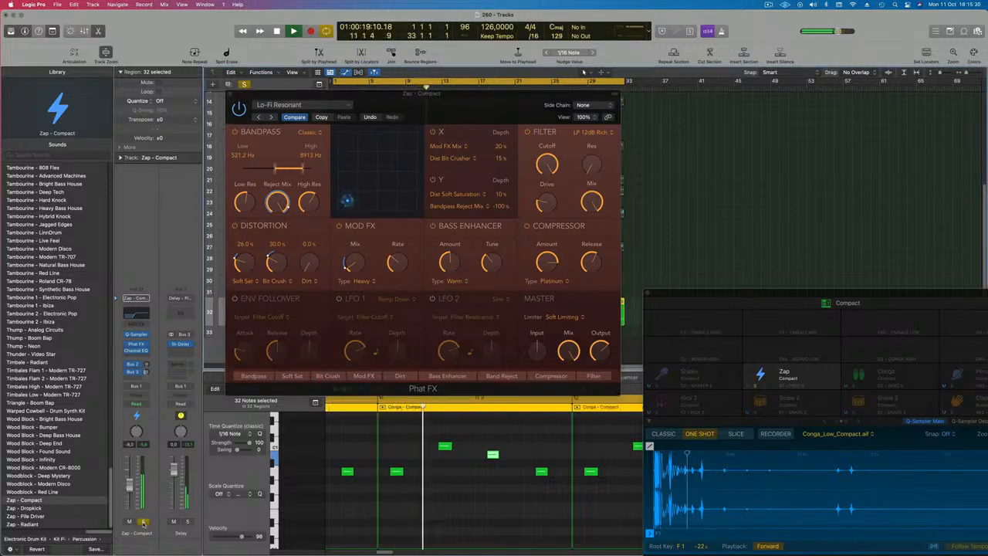
click(143, 523)
key(Return)
drag(242, 95, 290, 115)
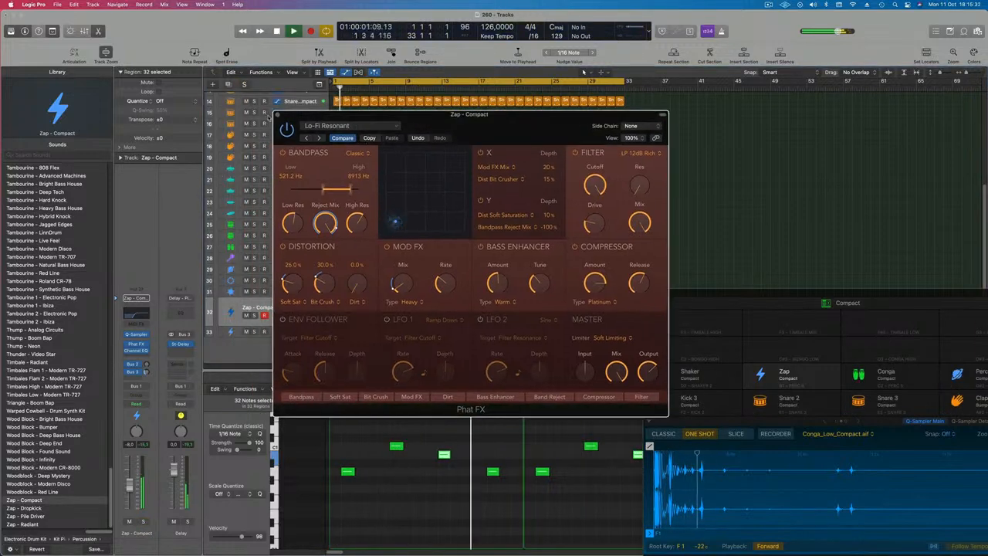
click(278, 115)
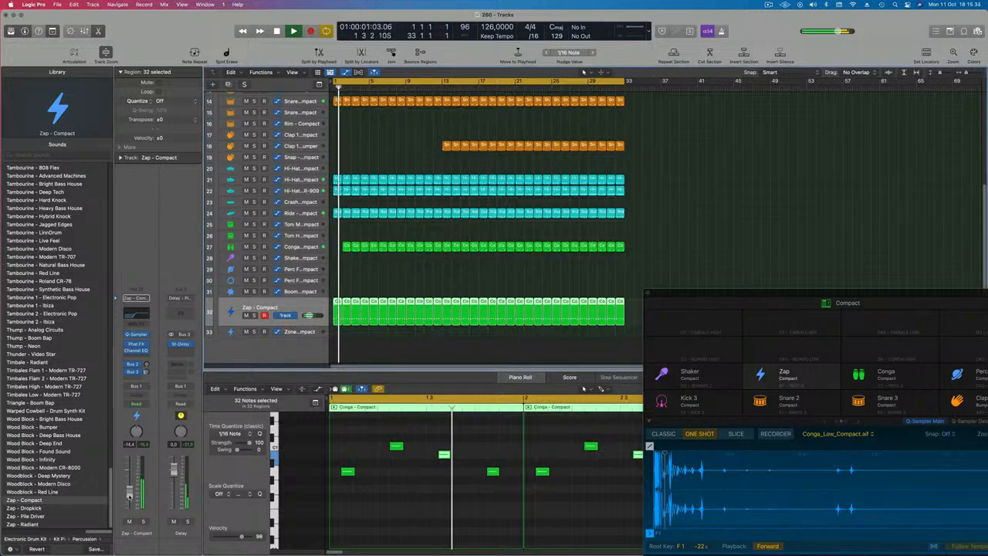
Show the secondary ruler above the tracks
scroll(419, 170, up, 5)
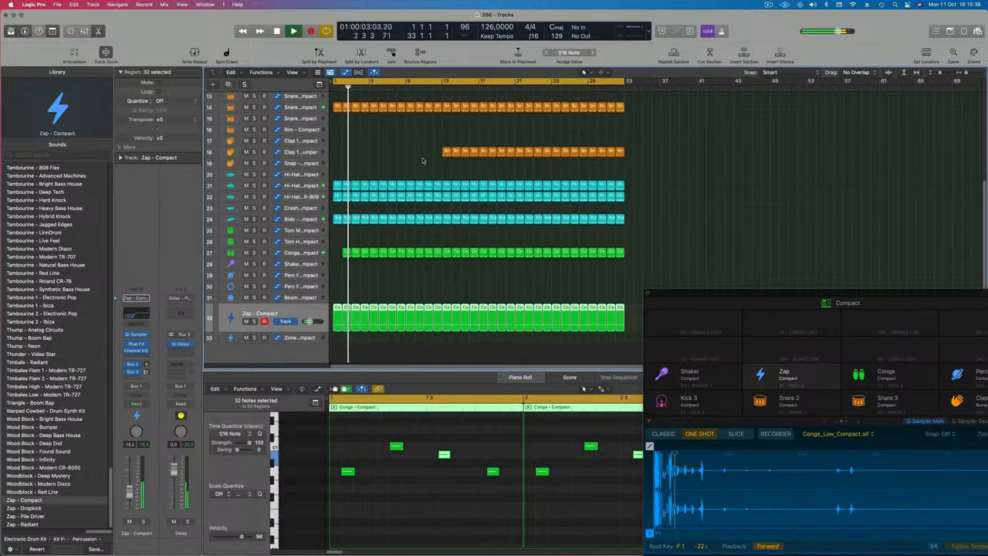
scroll(420, 170, up, 5)
scroll(404, 193, down, 4)
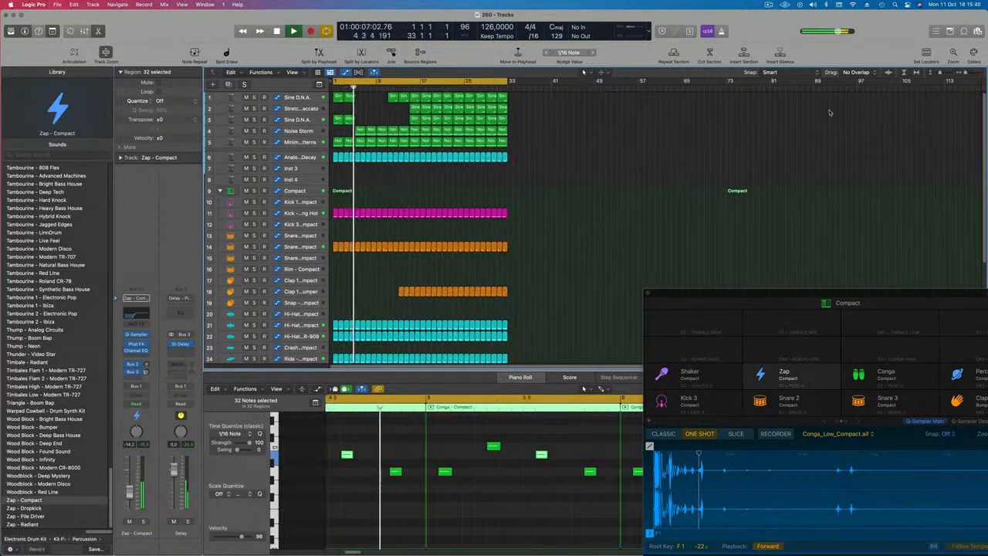
key(super+Left)
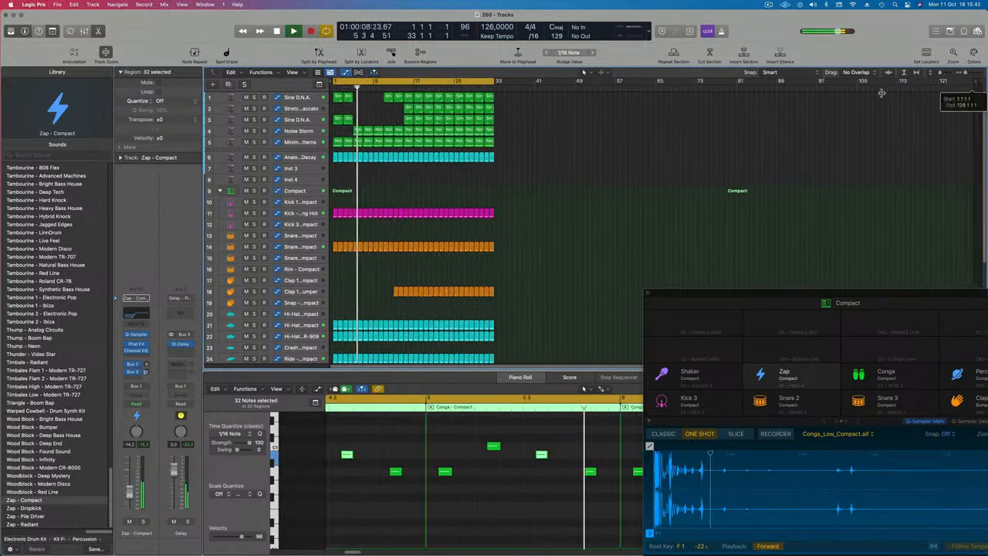
click(291, 72)
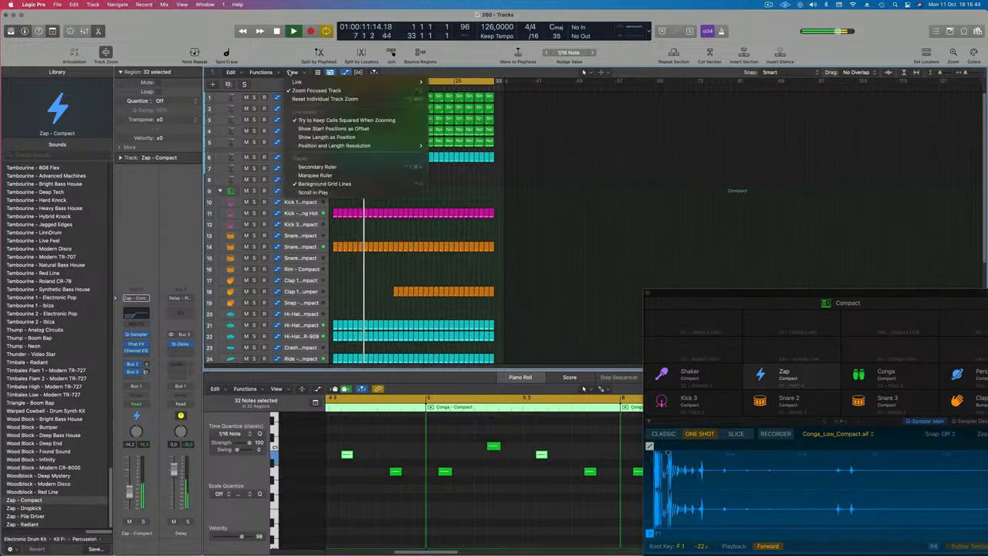
click(316, 166)
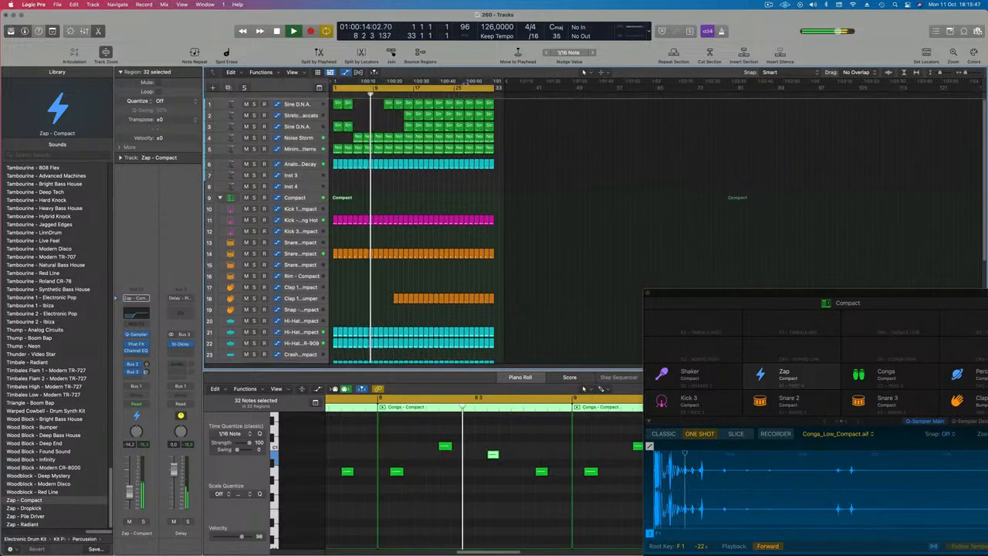
Select all regions and repeat them once to double the arrangement length
click(462, 202)
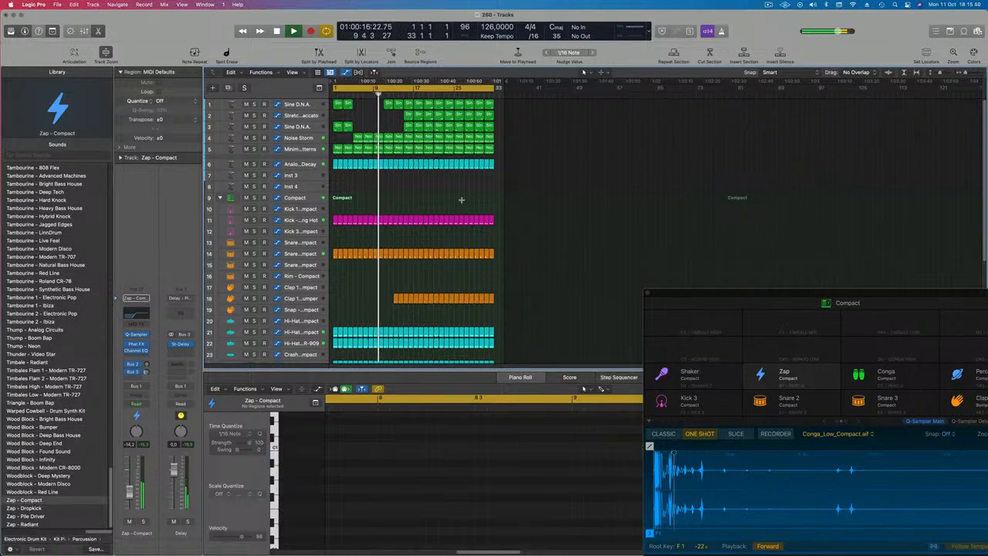
key(super+a)
key(super+r)
key(super+Right)
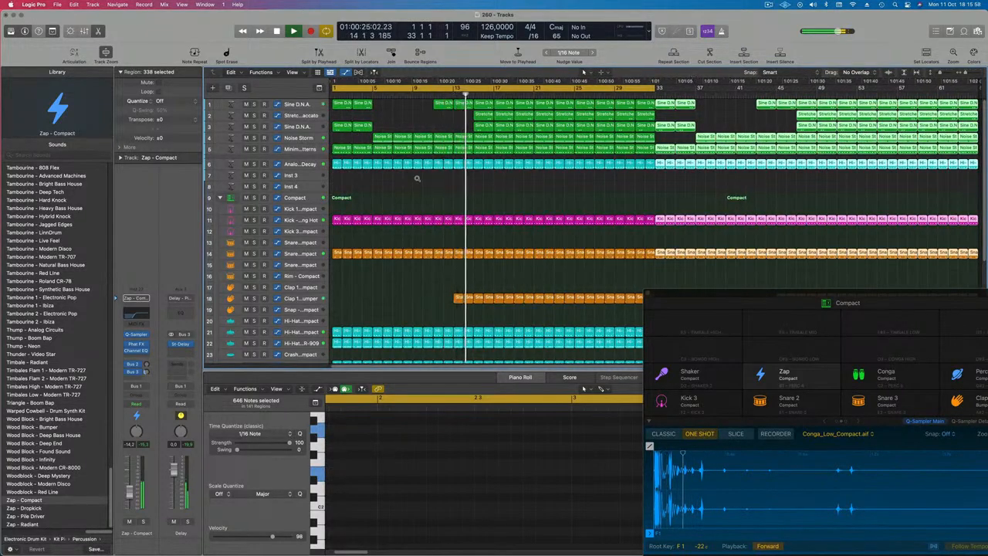
Delete the drum regions except the kicks between bars 17 and 25 to create a breakdown
click(439, 288)
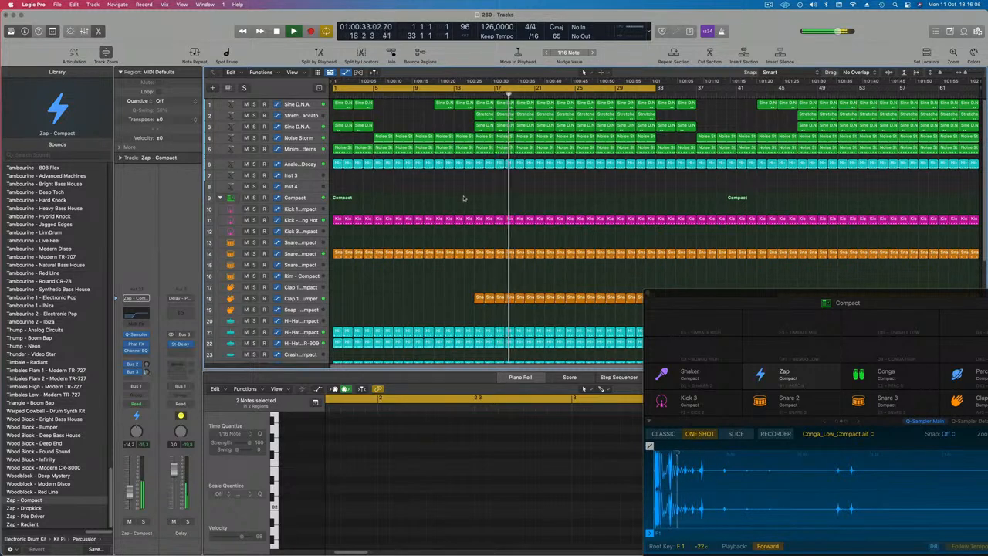
key(space)
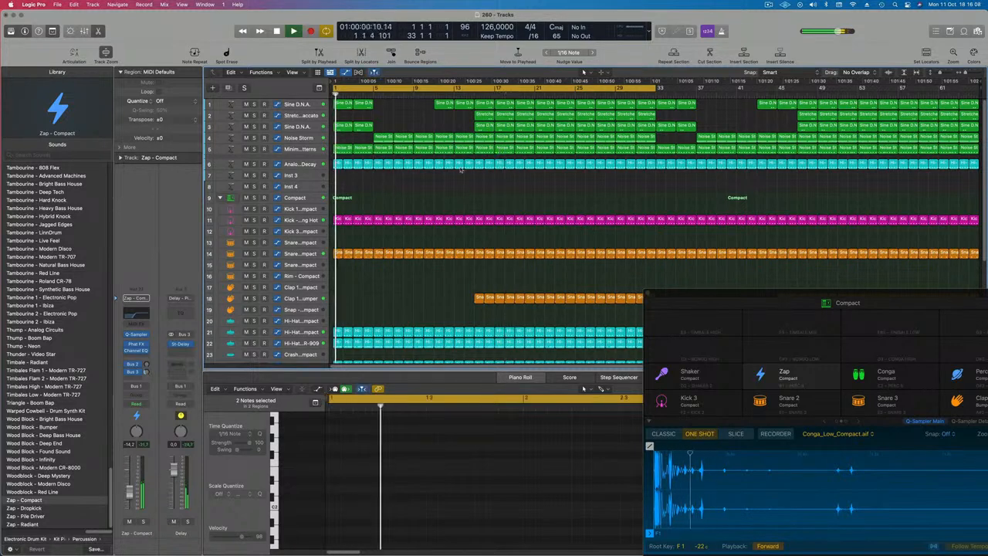
click(444, 95)
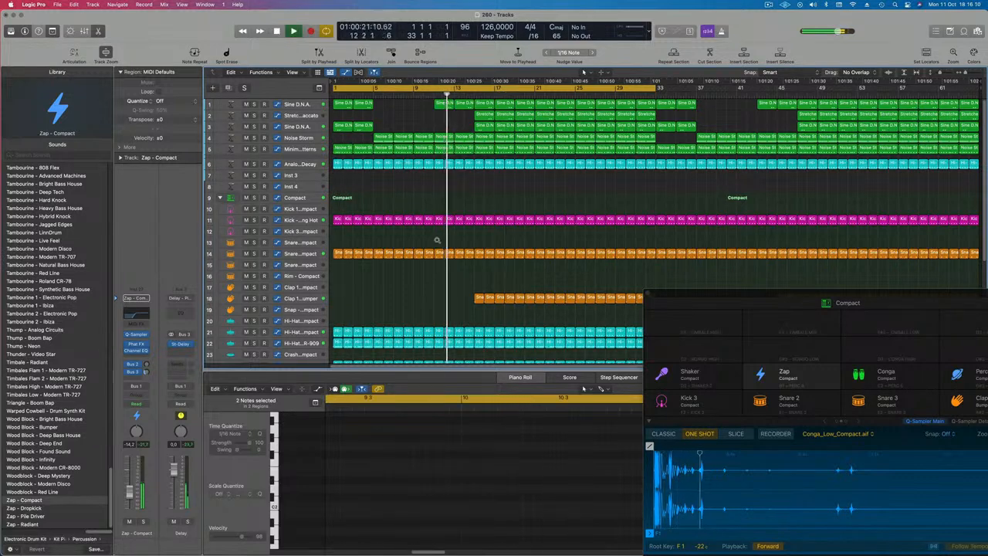
drag(655, 292, 834, 320)
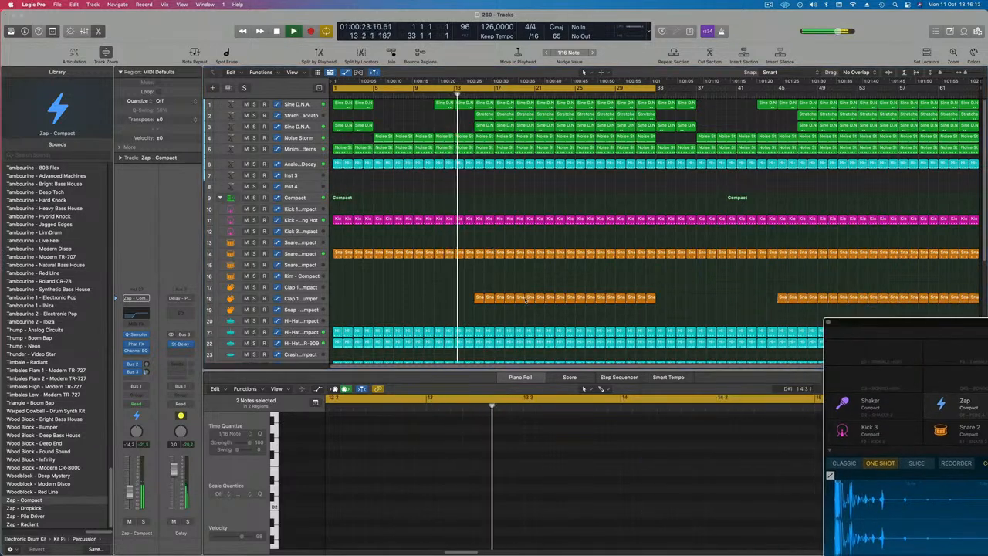
key(super+Up)
key(super+Up)
key(super+Up)
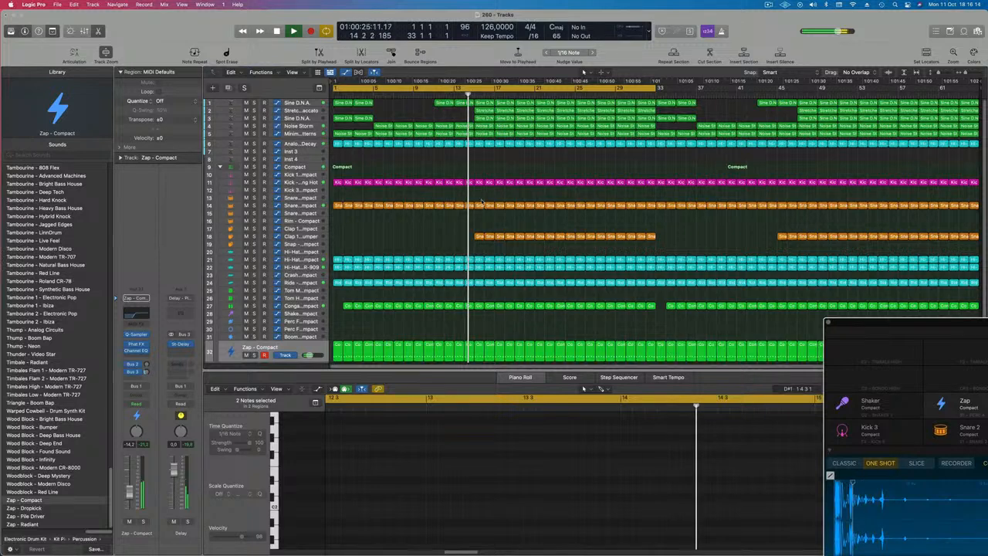
drag(480, 198, 529, 359)
key(Delete)
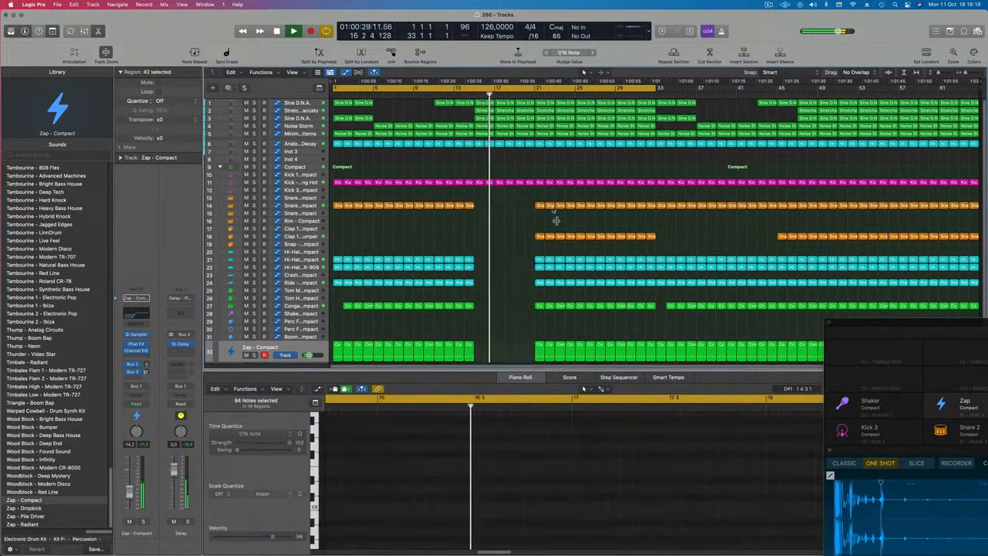
Delete the Sine D.N.A. and Stretched Staccato regions around bar 17
key(Return)
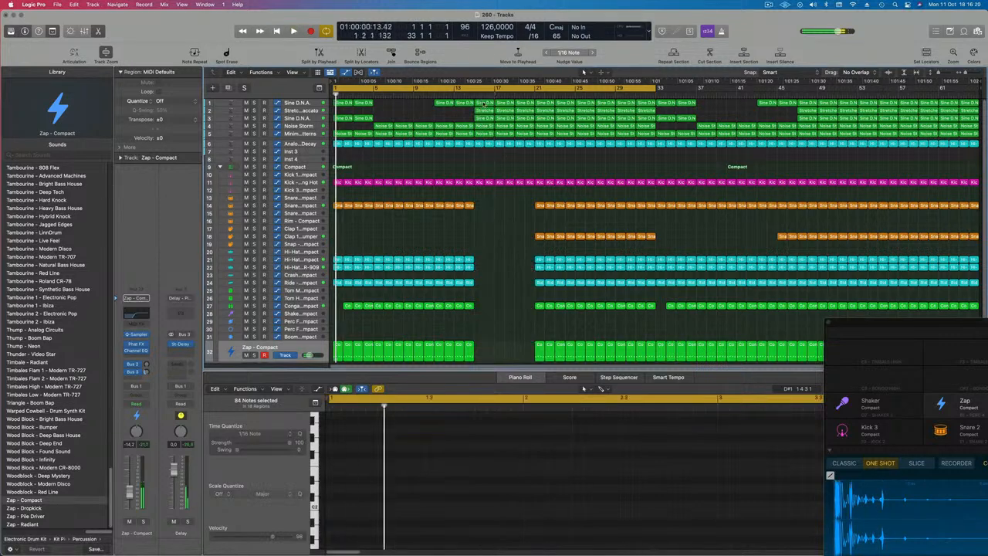
click(484, 103)
key(Delete)
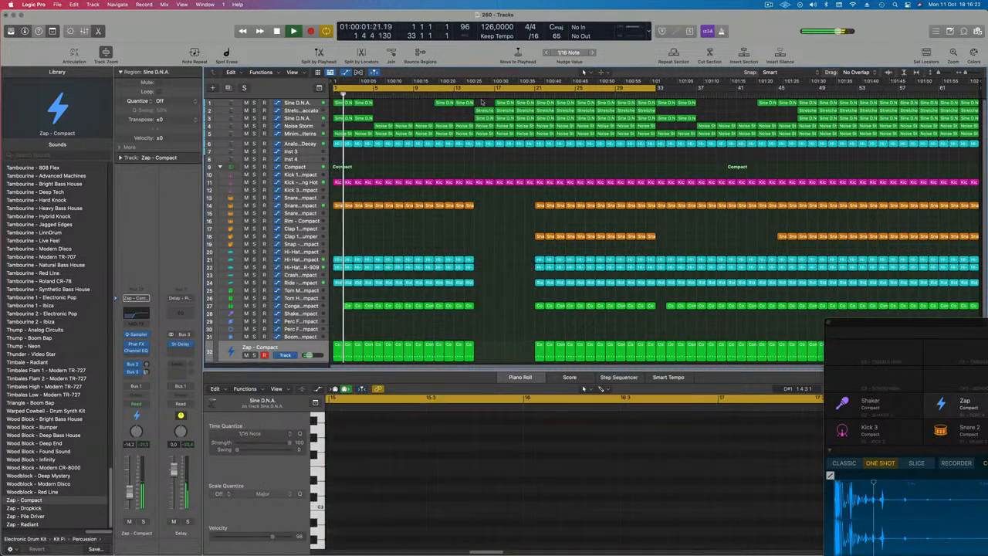
drag(489, 104, 501, 120)
click(466, 111)
key(Delete)
Delete the two Noise Storm regions around bar 17
click(295, 127)
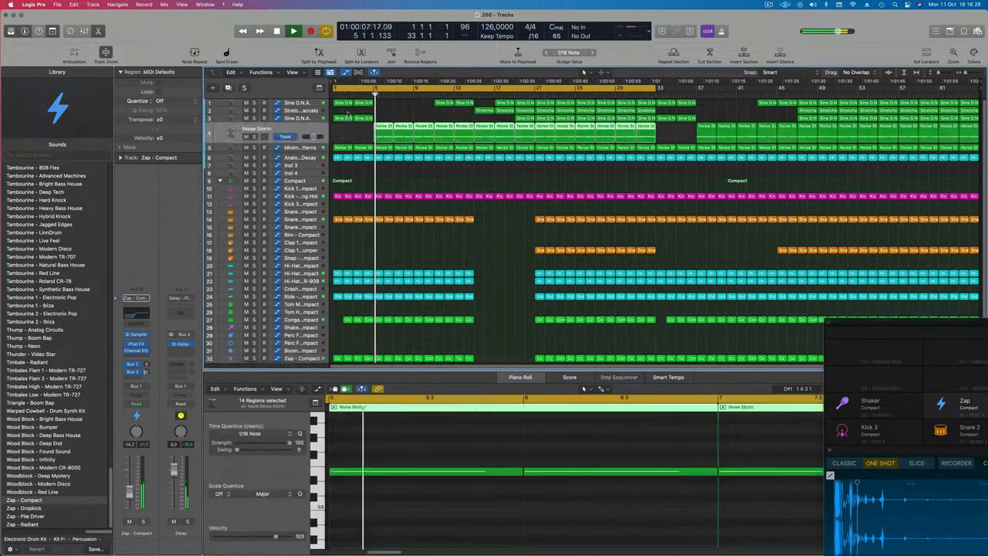
click(485, 127)
key(Delete)
click(503, 127)
key(Delete)
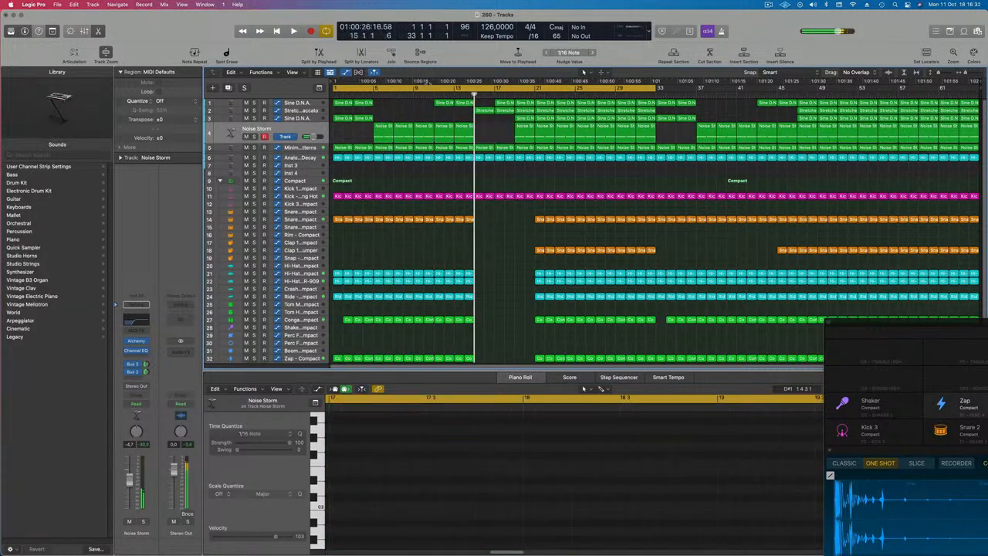
Move the cycle range's start to bar 17 so it runs to bar 33
drag(335, 88, 472, 90)
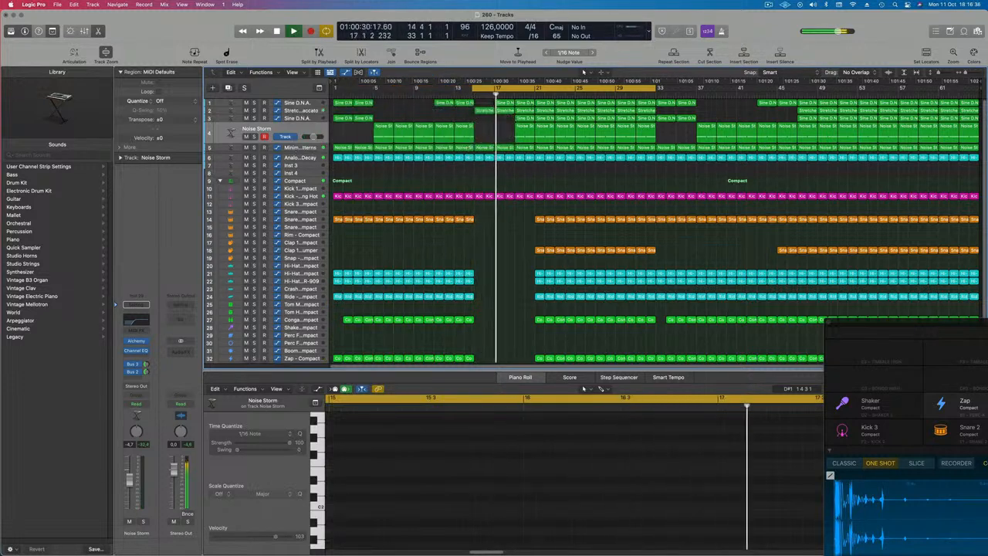
click(505, 103)
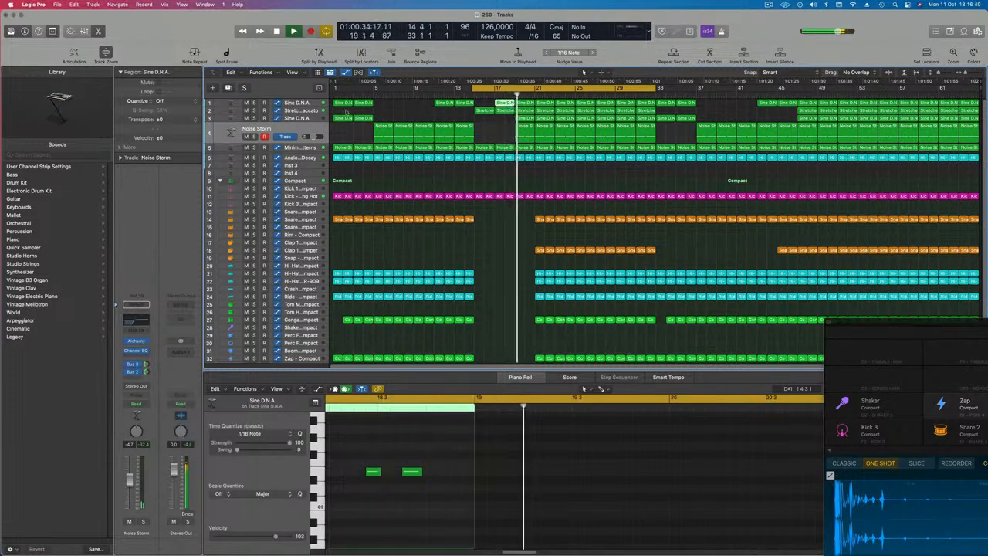
Move the second Sine D.N.A. track up directly below the first Sine D.N.A. track
click(304, 111)
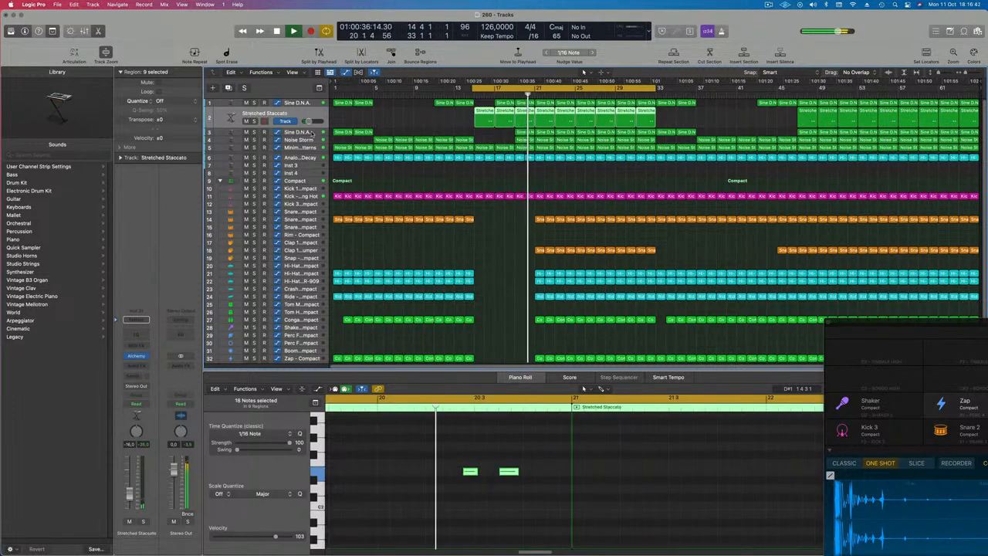
click(310, 132)
drag(317, 123, 319, 105)
drag(231, 109, 230, 117)
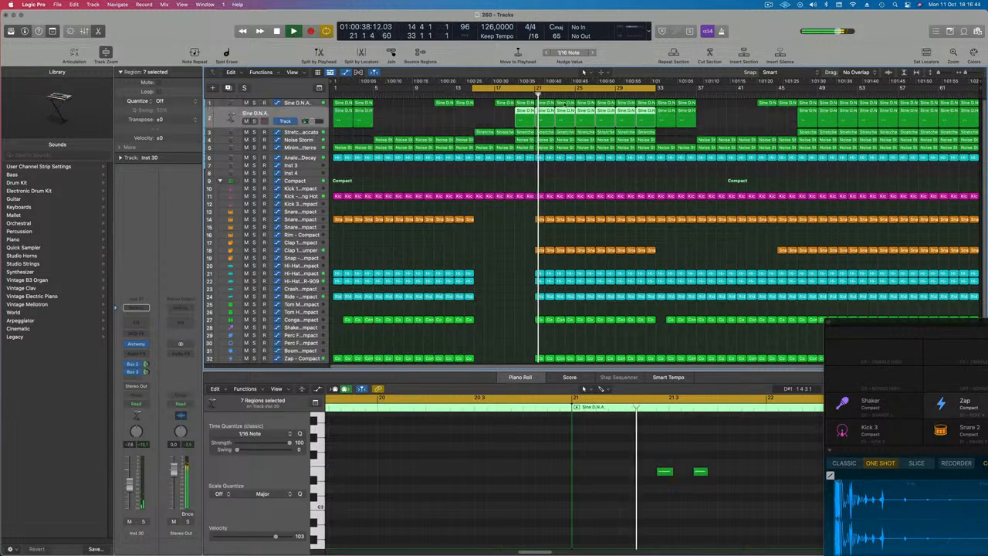
Delete the Stretched Staccato and Noise Storm regions between bars 15 and 25
click(484, 133)
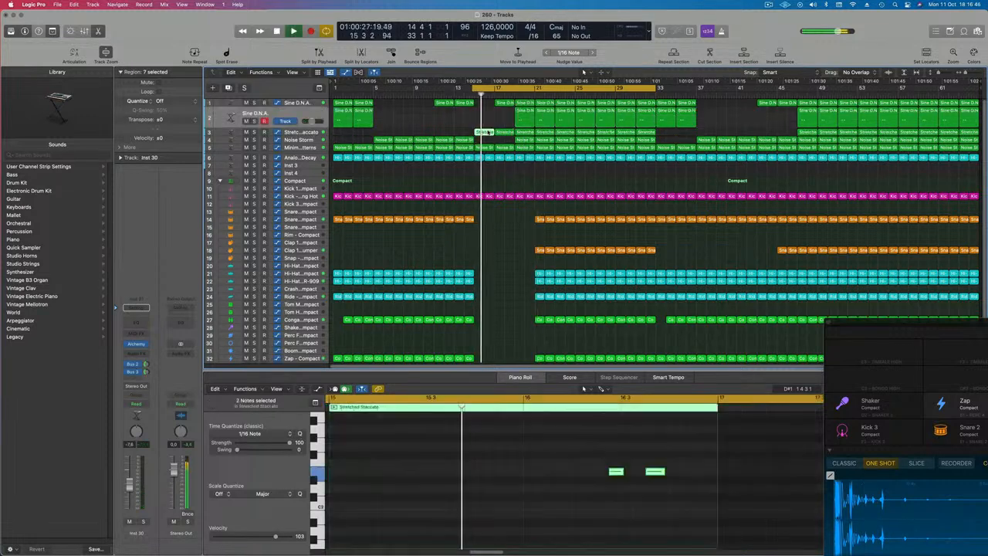
key(Delete)
key(Delete)
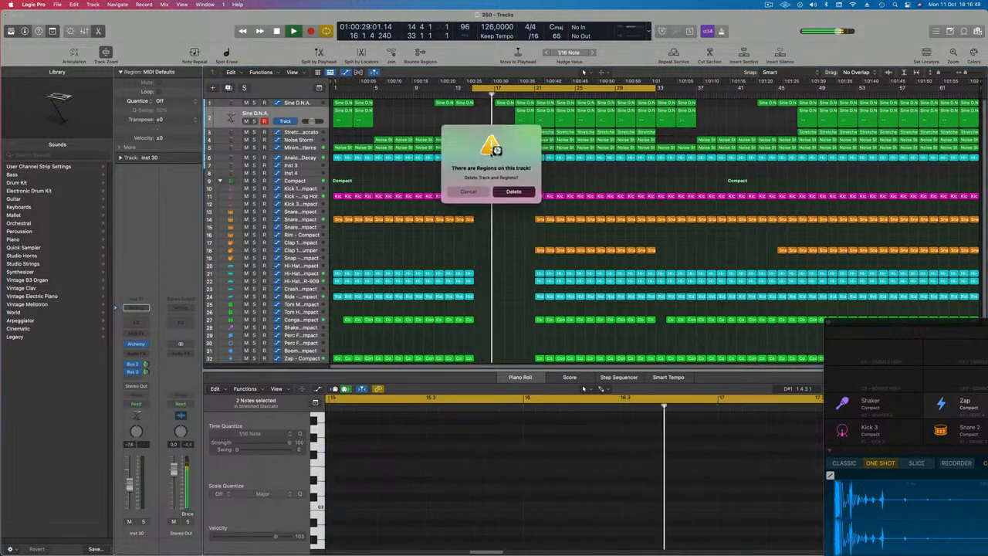
click(471, 190)
key(super+z)
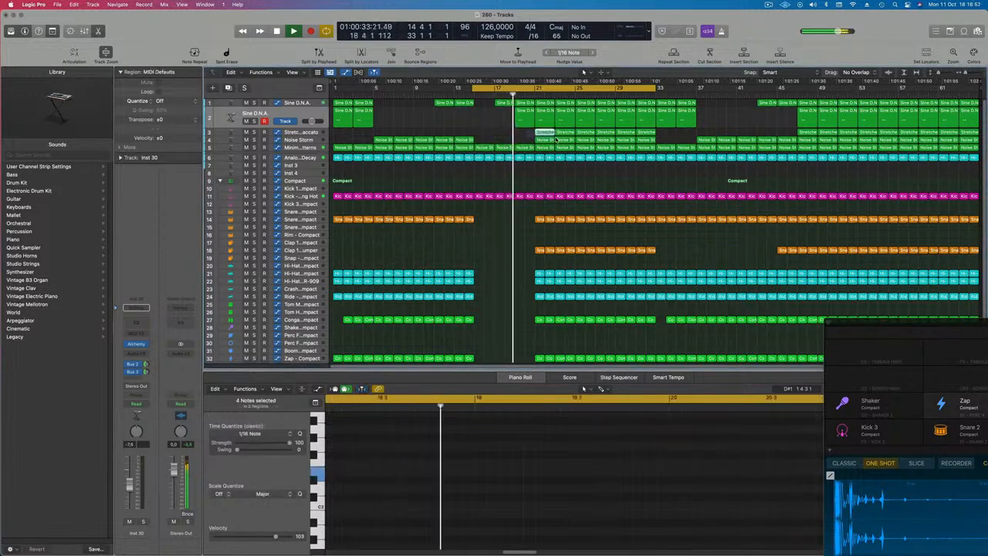
key(Delete)
Play the arrangement around bar 15 and listen to the transition
key(space)
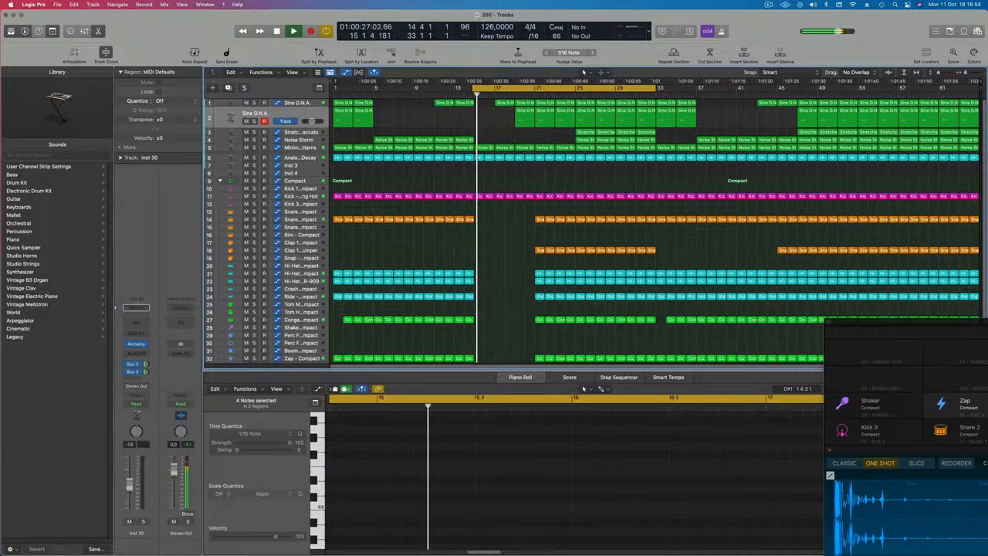
scroll(501, 119, up, 5)
key(space)
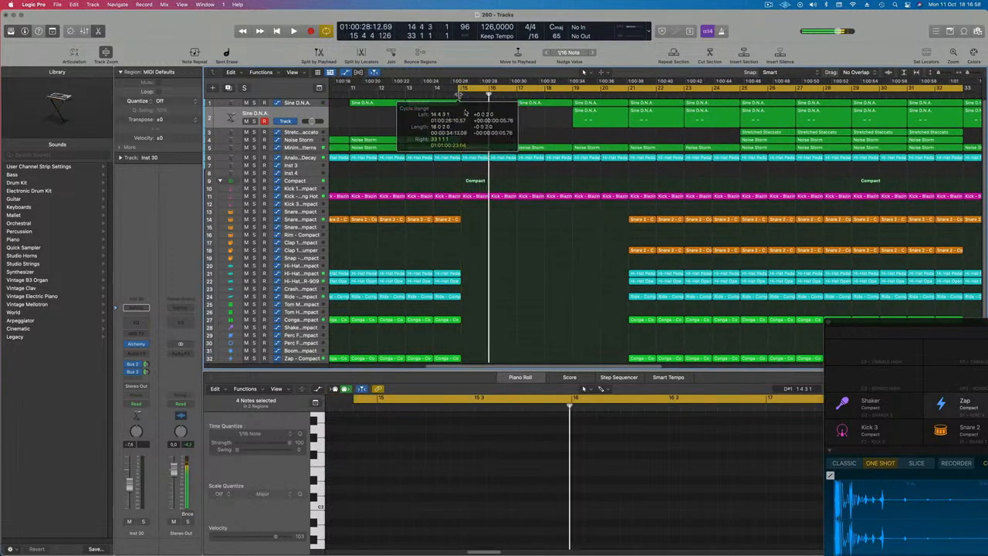
scroll(515, 135, down, 2)
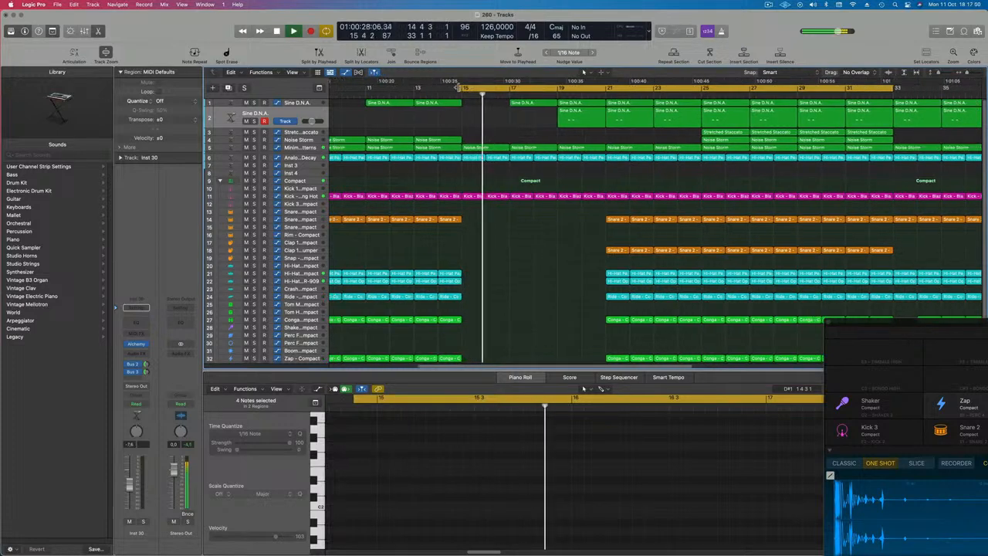
scroll(458, 144, down, 2)
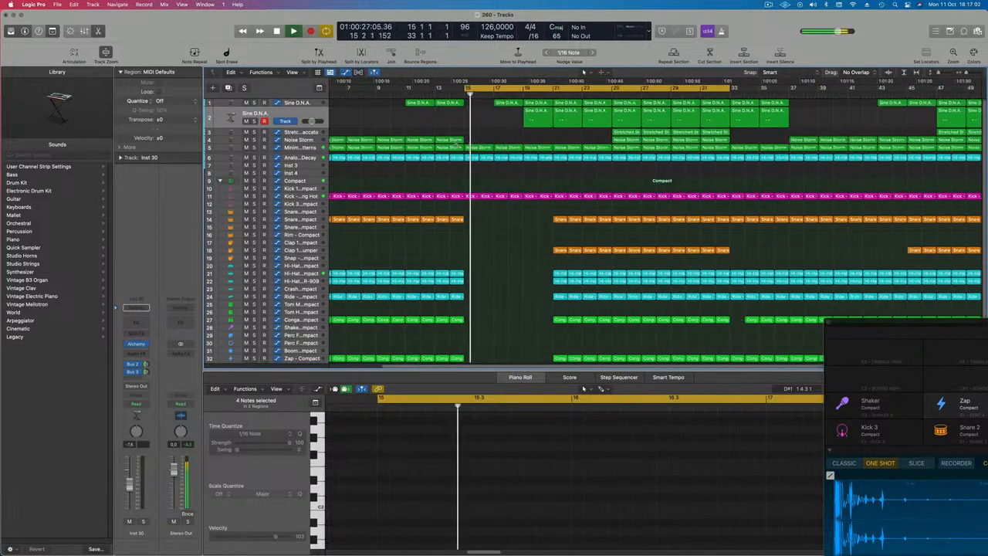
scroll(457, 143, down, 2)
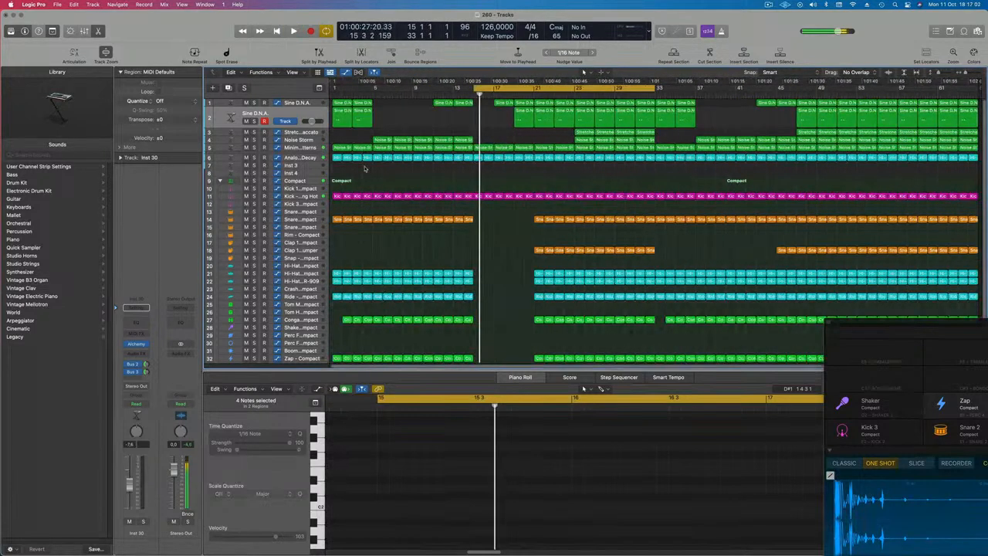
Automate the Minimal Acid Patterns Alchemy Low Pass to dip from 100% at bar 15 to about 33.5% near bar 17
click(300, 152)
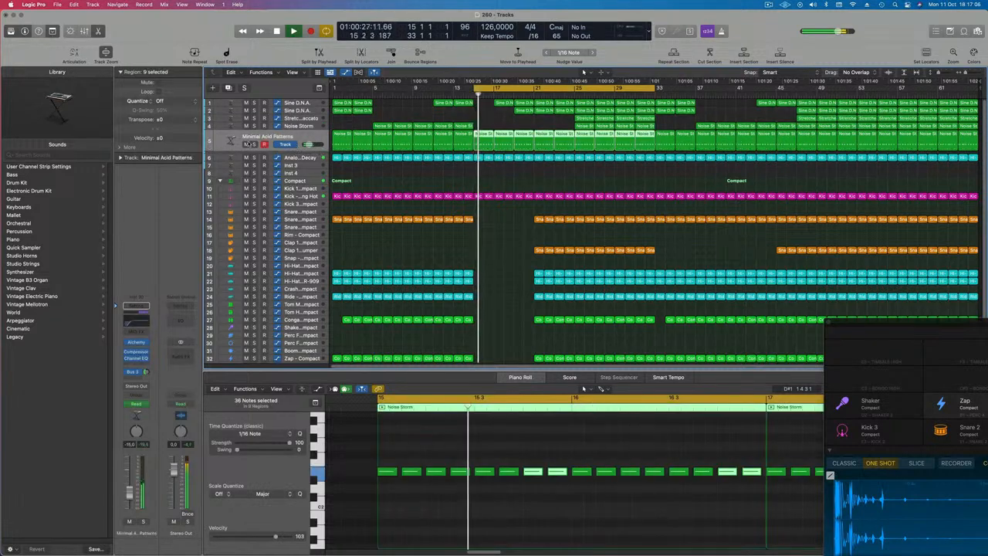
drag(255, 152, 254, 200)
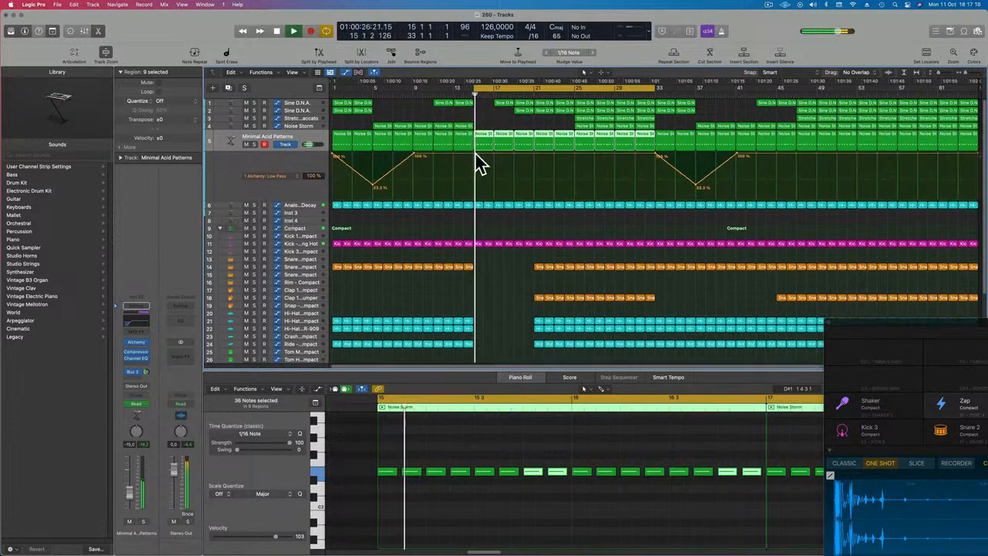
click(475, 155)
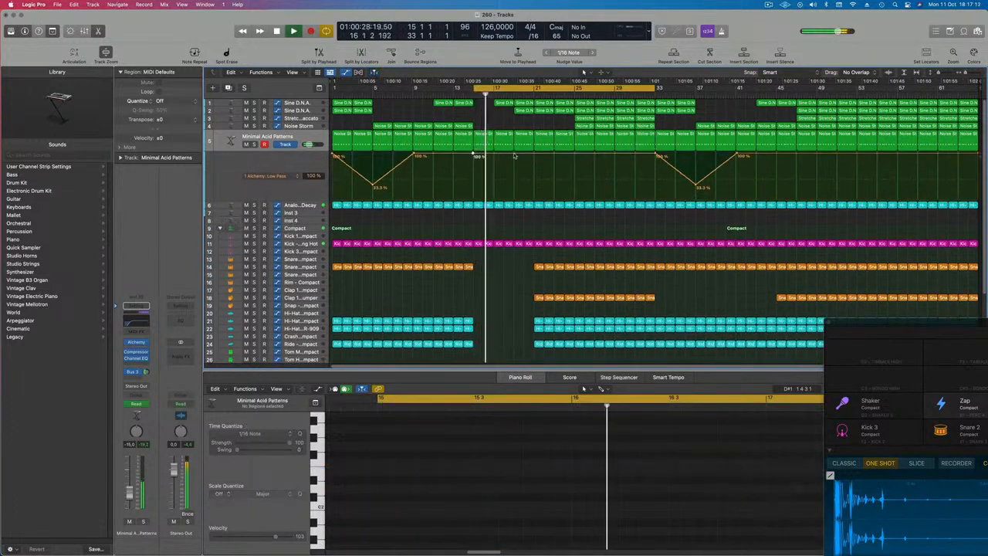
drag(516, 155, 517, 193)
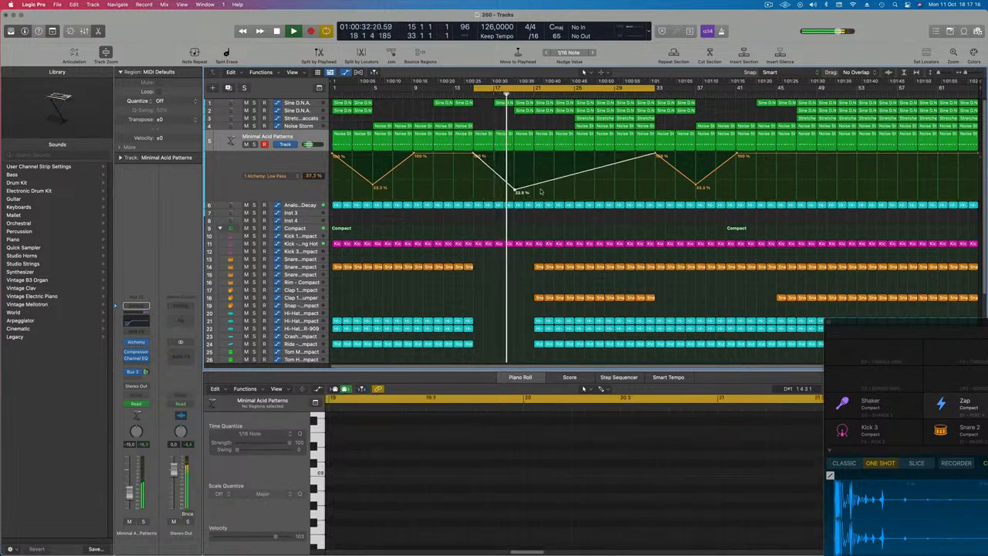
Show the Channel EQ High Cut Frequency automation in a second lane on the Minimal Acid Patterns track
key(space)
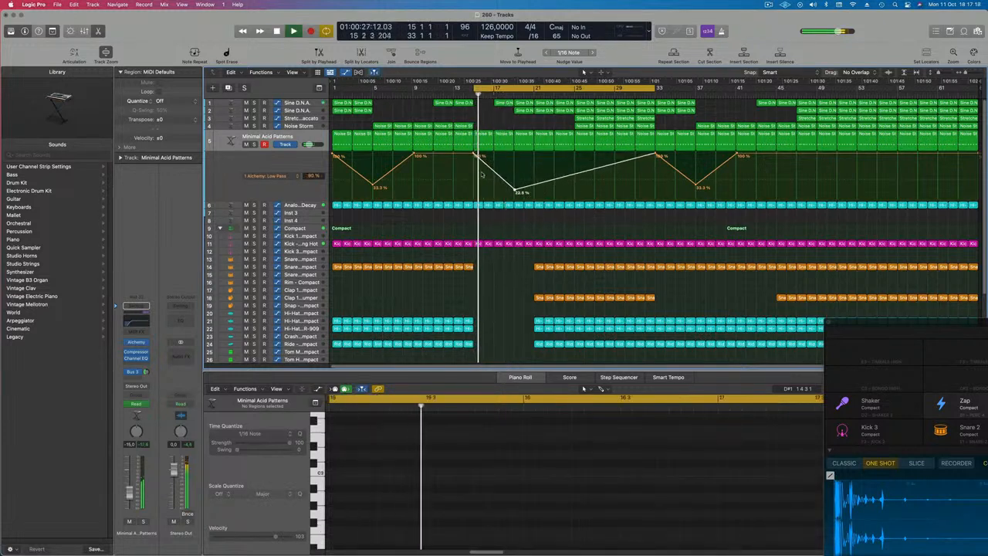
click(231, 195)
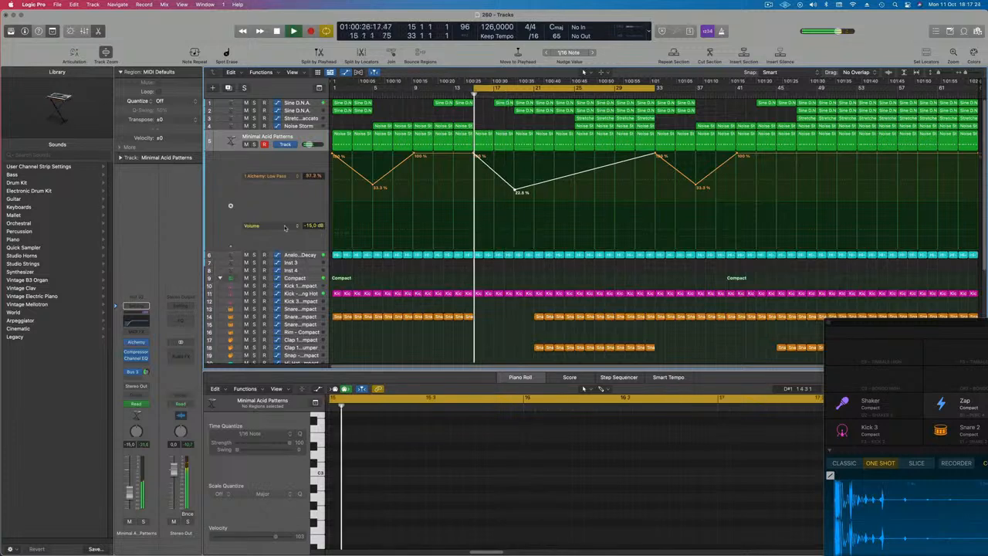
click(254, 225)
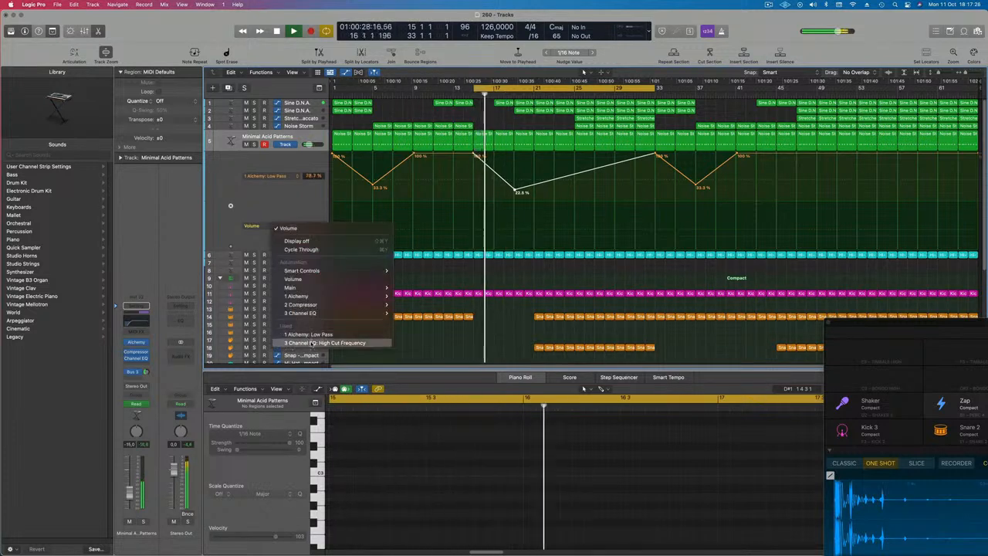
click(308, 343)
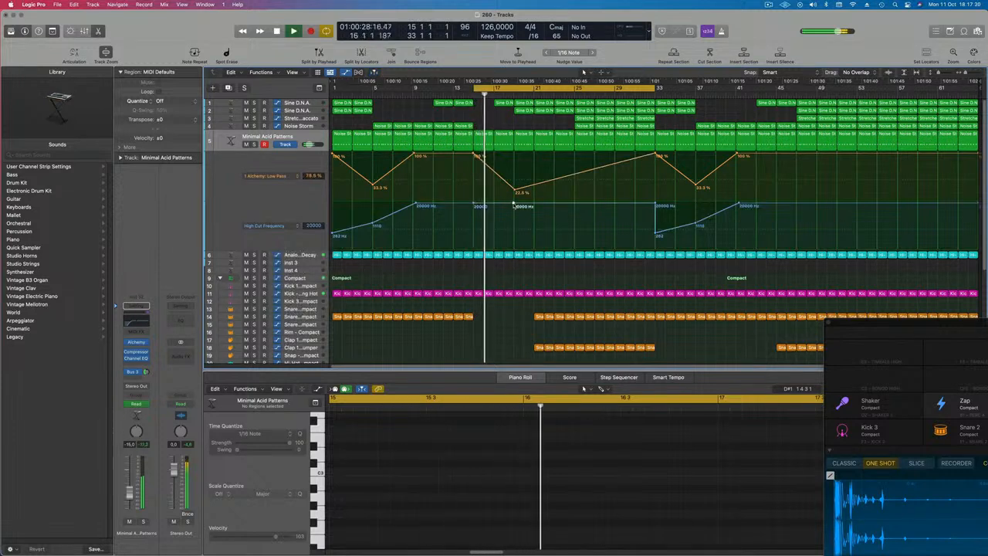
mouse_move(513, 205)
mouse_down()
mouse_move(515, 232)
mouse_move(513, 205)
mouse_up()
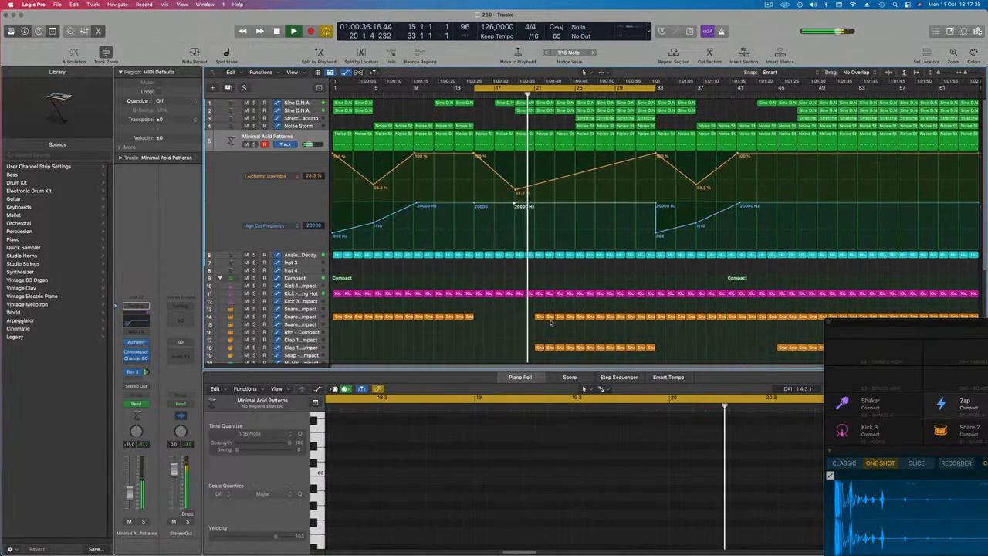
Move the bar-21 Hi-Hat Open region onto the Crash track and delete all but its first note
scroll(549, 291, down, 4)
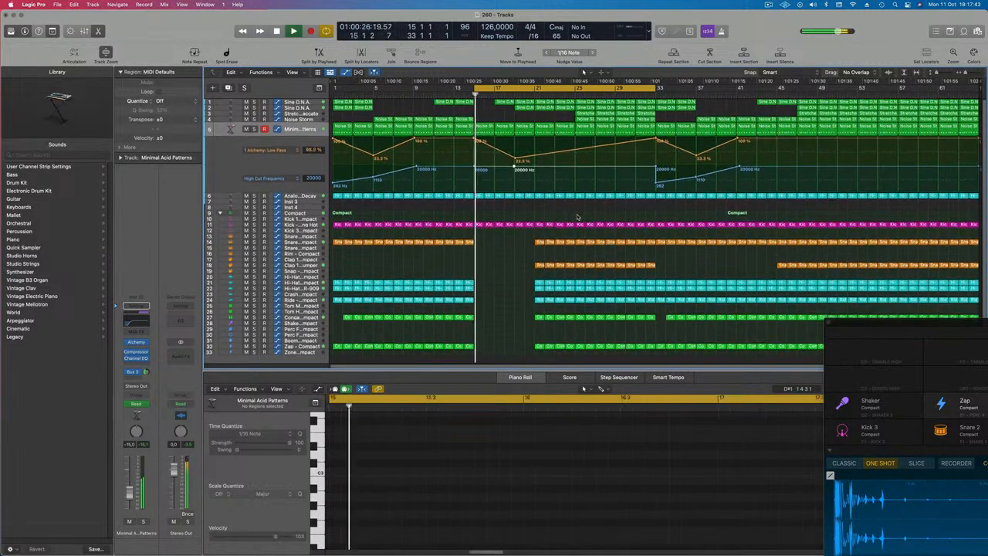
scroll(578, 218, down, 4)
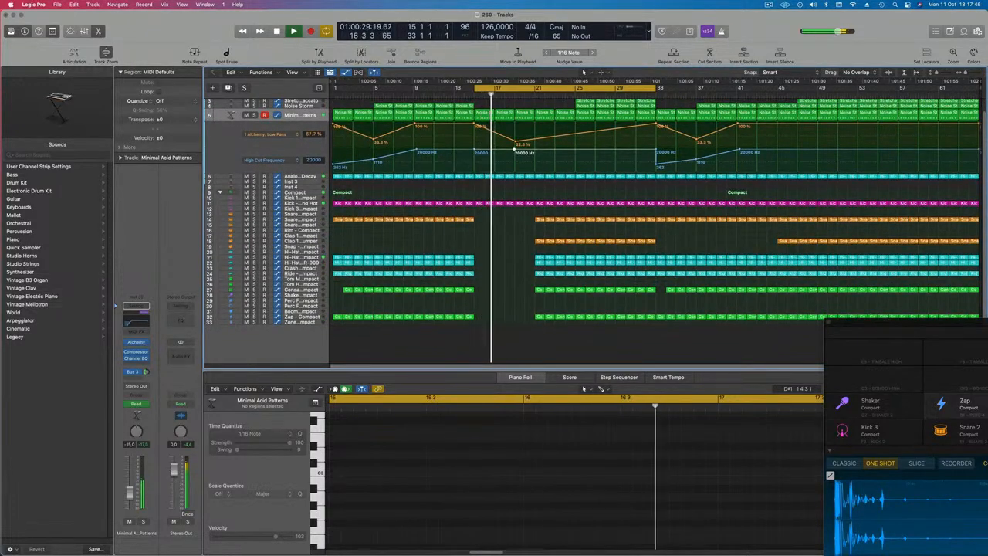
click(539, 262)
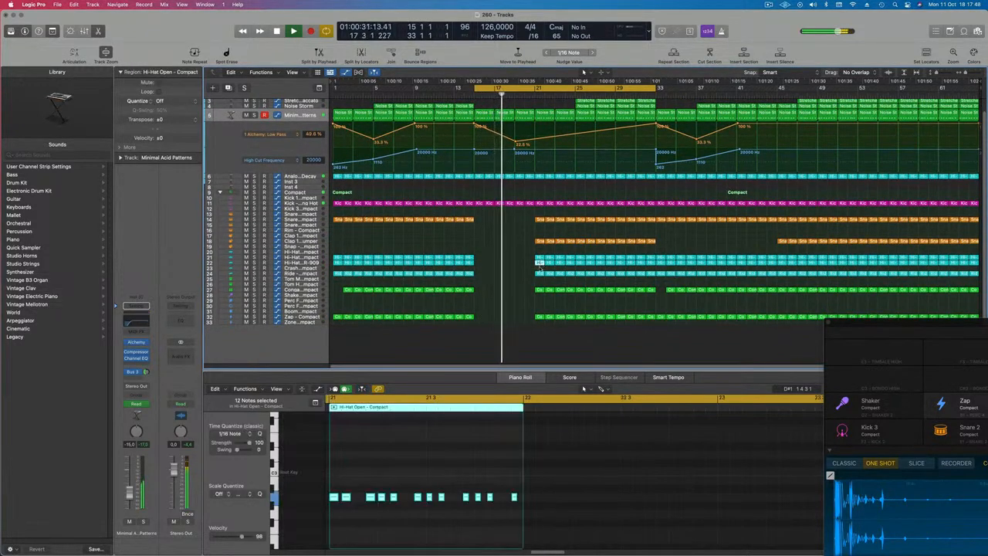
drag(539, 266, 541, 275)
drag(349, 487, 518, 508)
key(Delete)
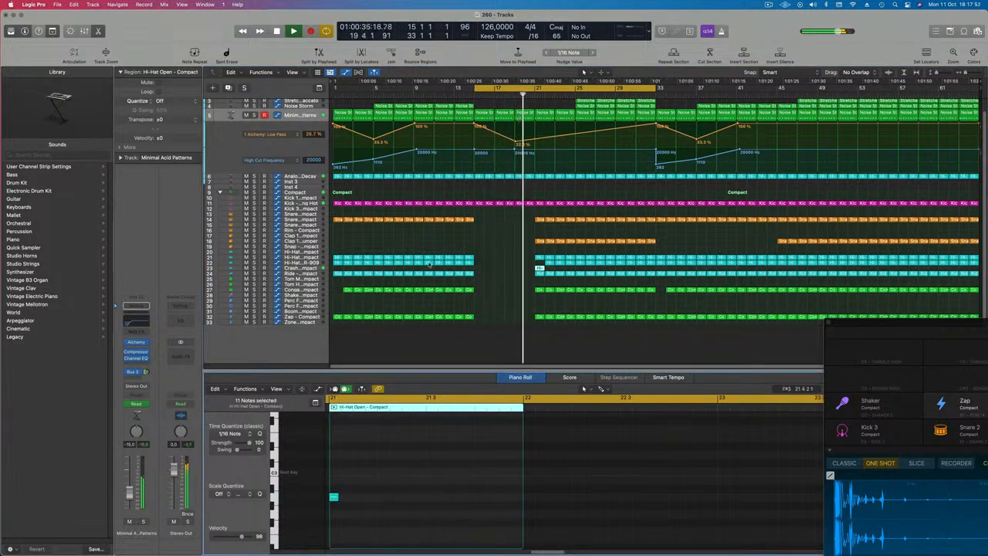
Select the Crash track and play the arrangement around bar 21 to audition the crash hit
click(549, 265)
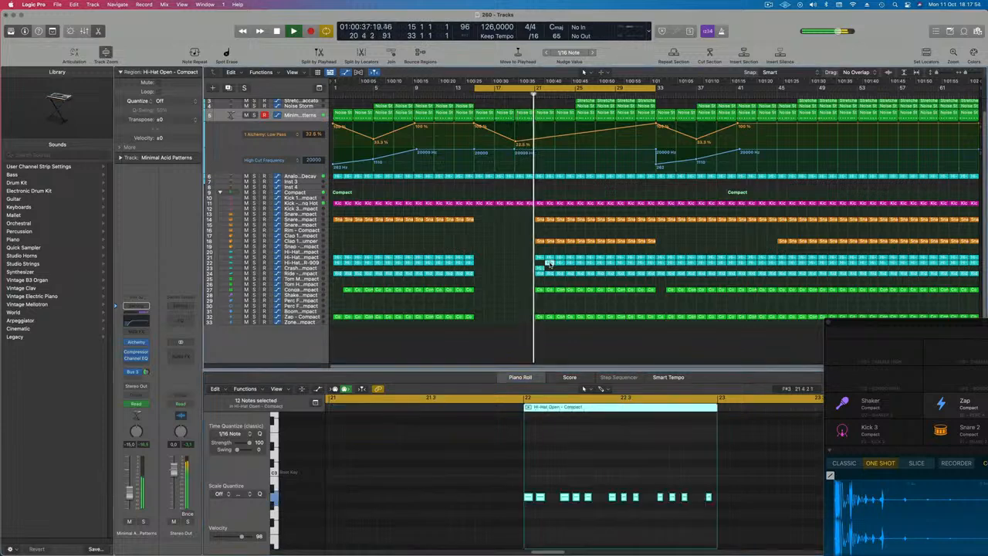
drag(545, 263, 540, 268)
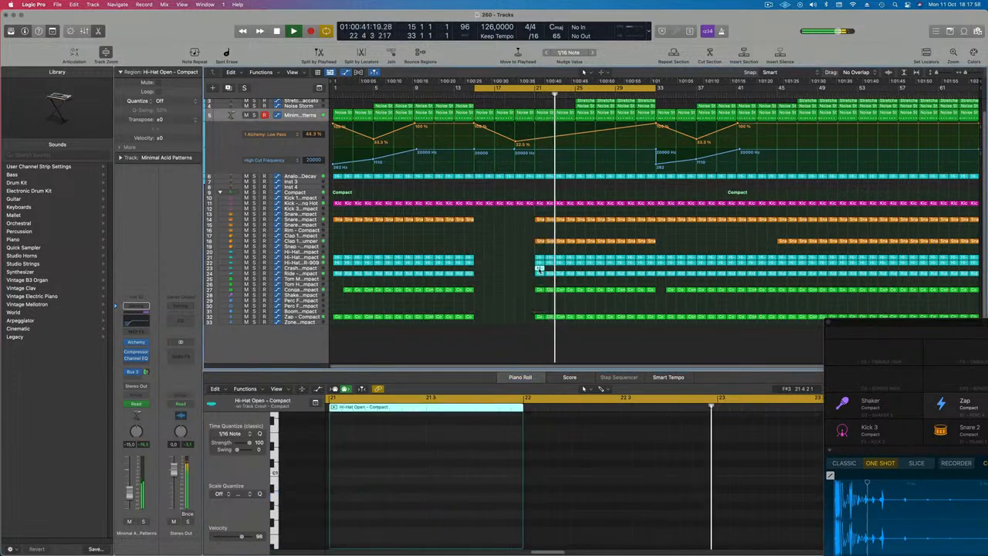
click(311, 269)
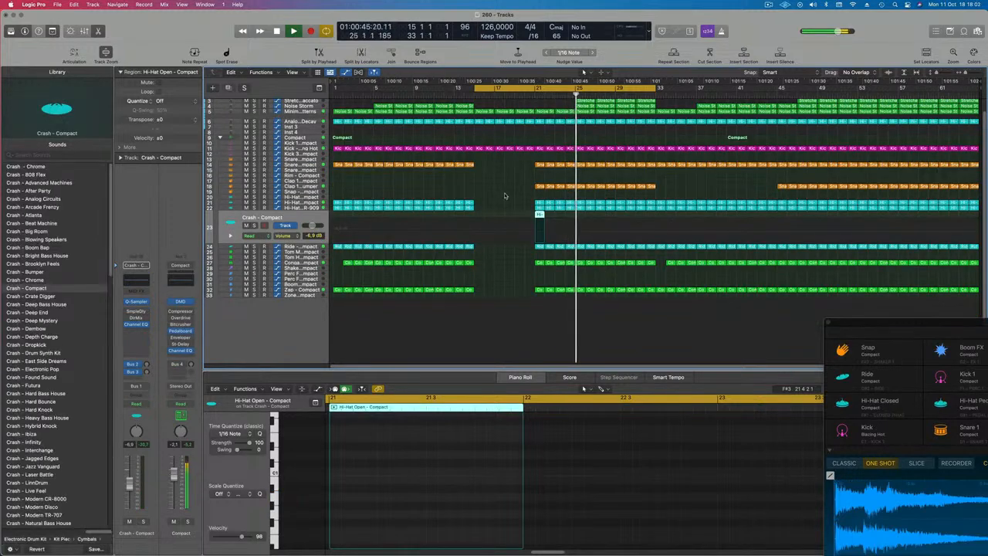
click(532, 96)
click(298, 230)
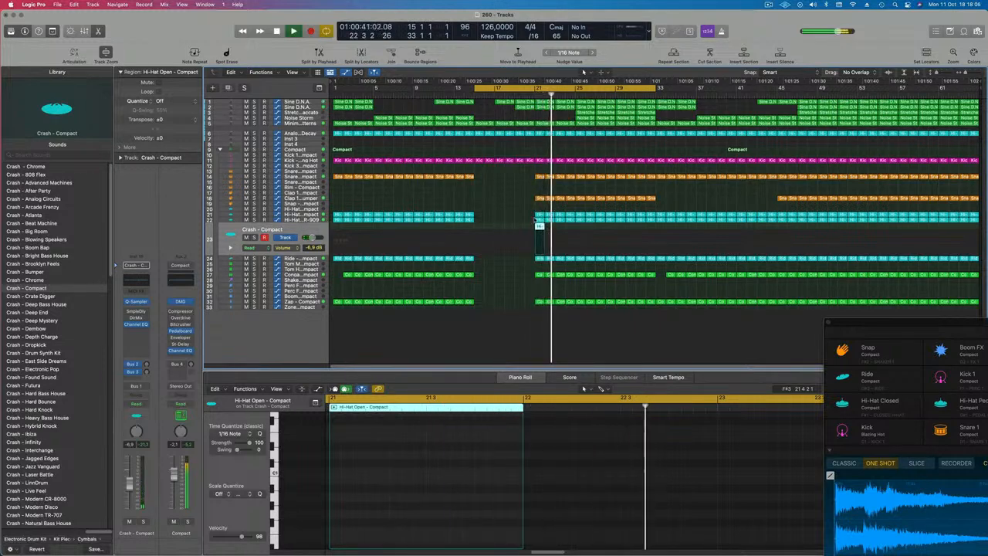
key(space)
key(space)
click(531, 94)
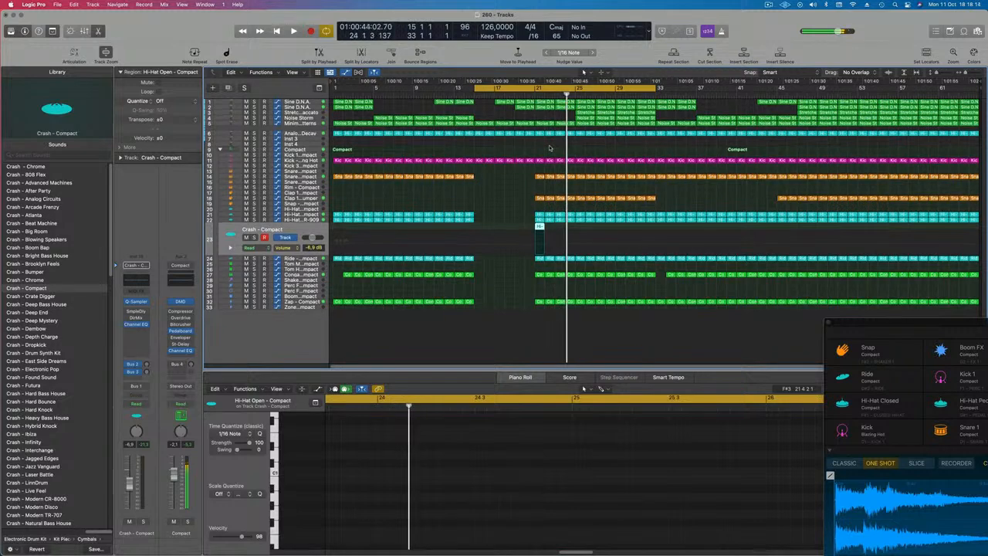
key(Return)
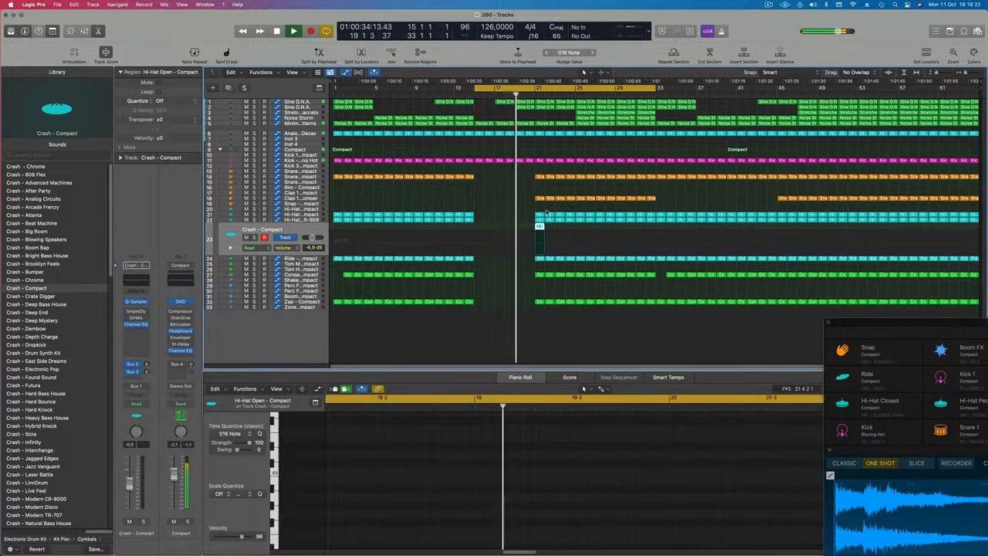
Copy the crash region from bar 21 to bar 25
click(548, 142)
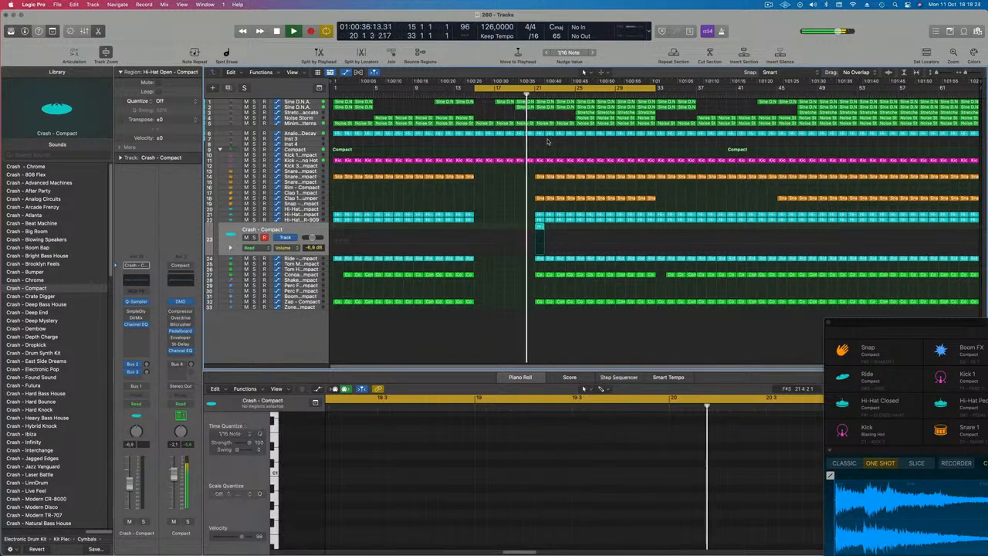
click(572, 136)
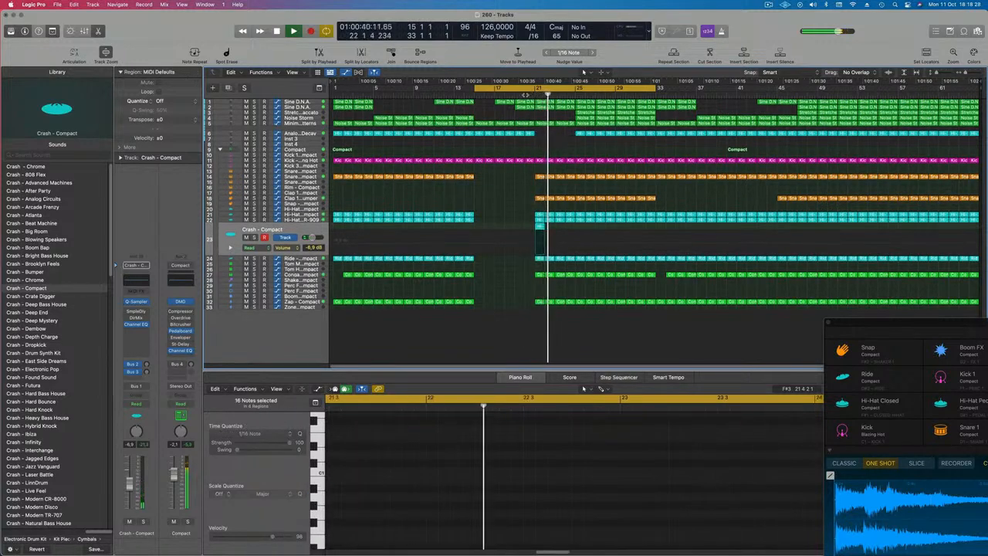
click(557, 158)
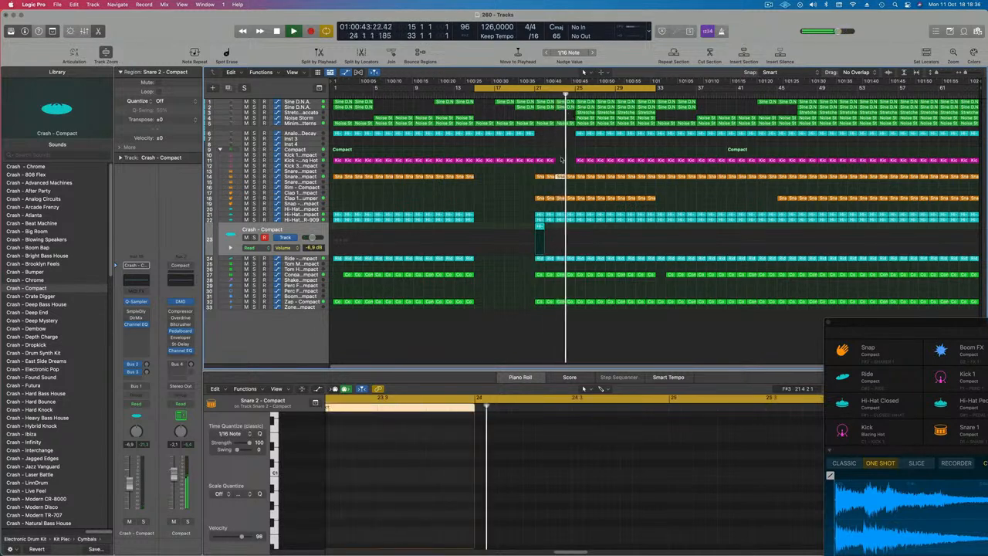
click(540, 225)
drag(538, 225, 579, 225)
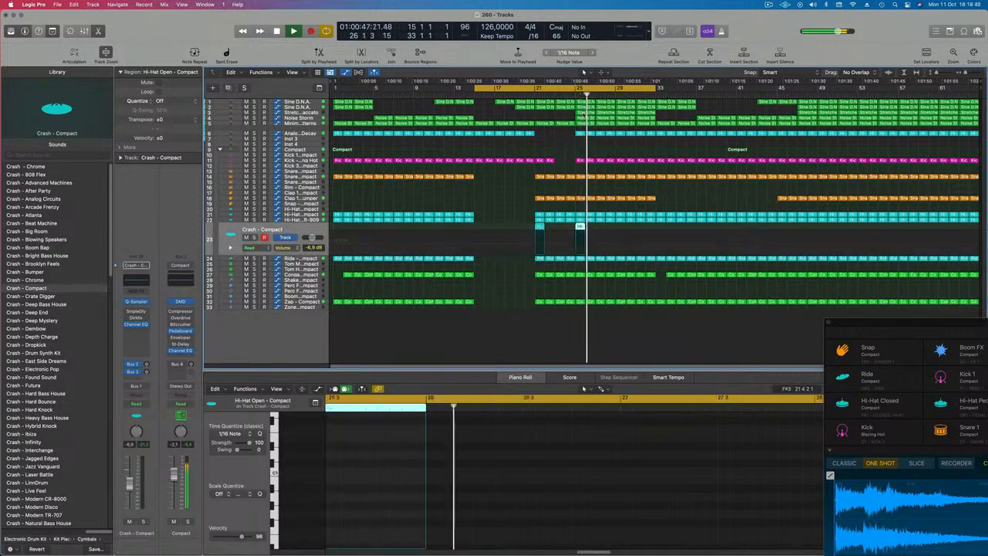
Delete the two Noise Storm regions around bars 25 to 27
click(583, 118)
key(Delete)
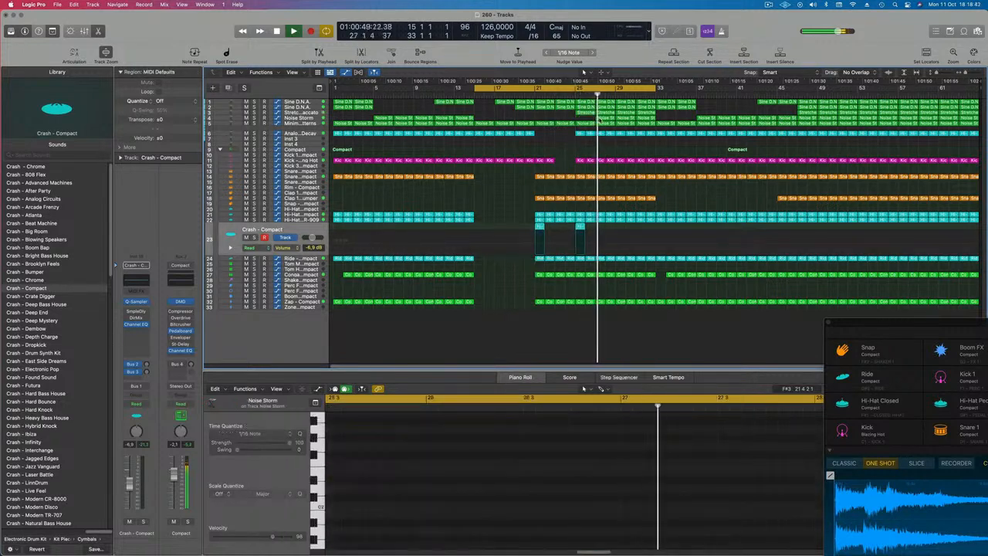
click(605, 118)
key(Delete)
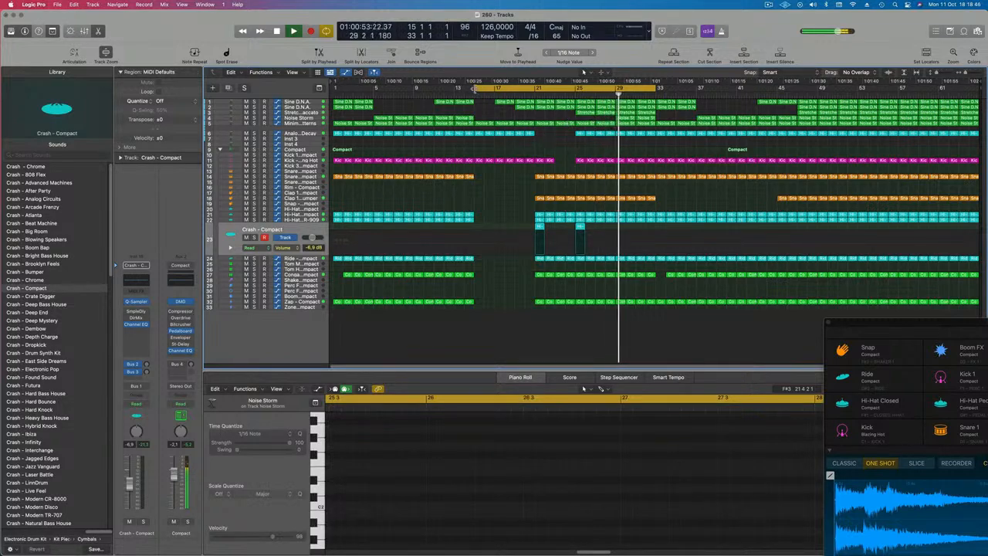
Move the cycle range's start to bar 1
drag(475, 88, 334, 88)
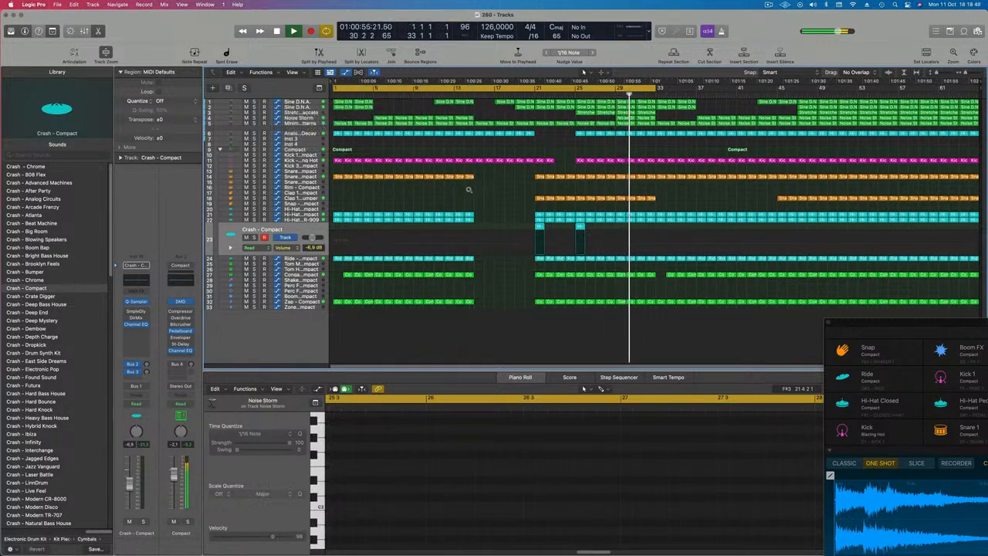